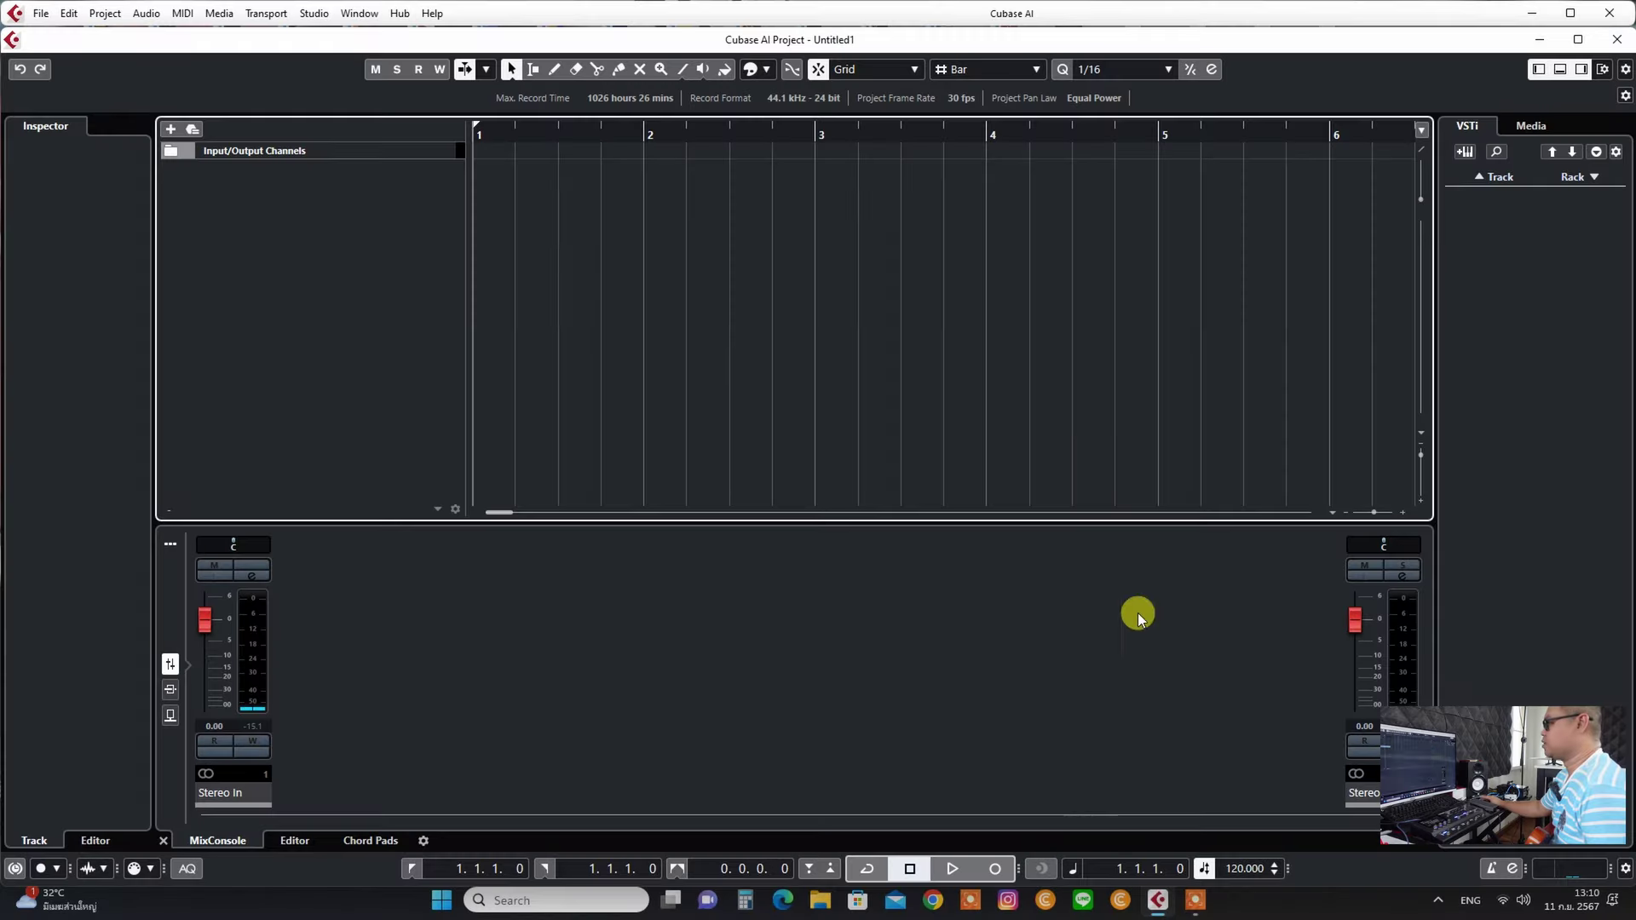
Review the Audio System settings and the GX-100 port list in the Studio Setup.
click(309, 14)
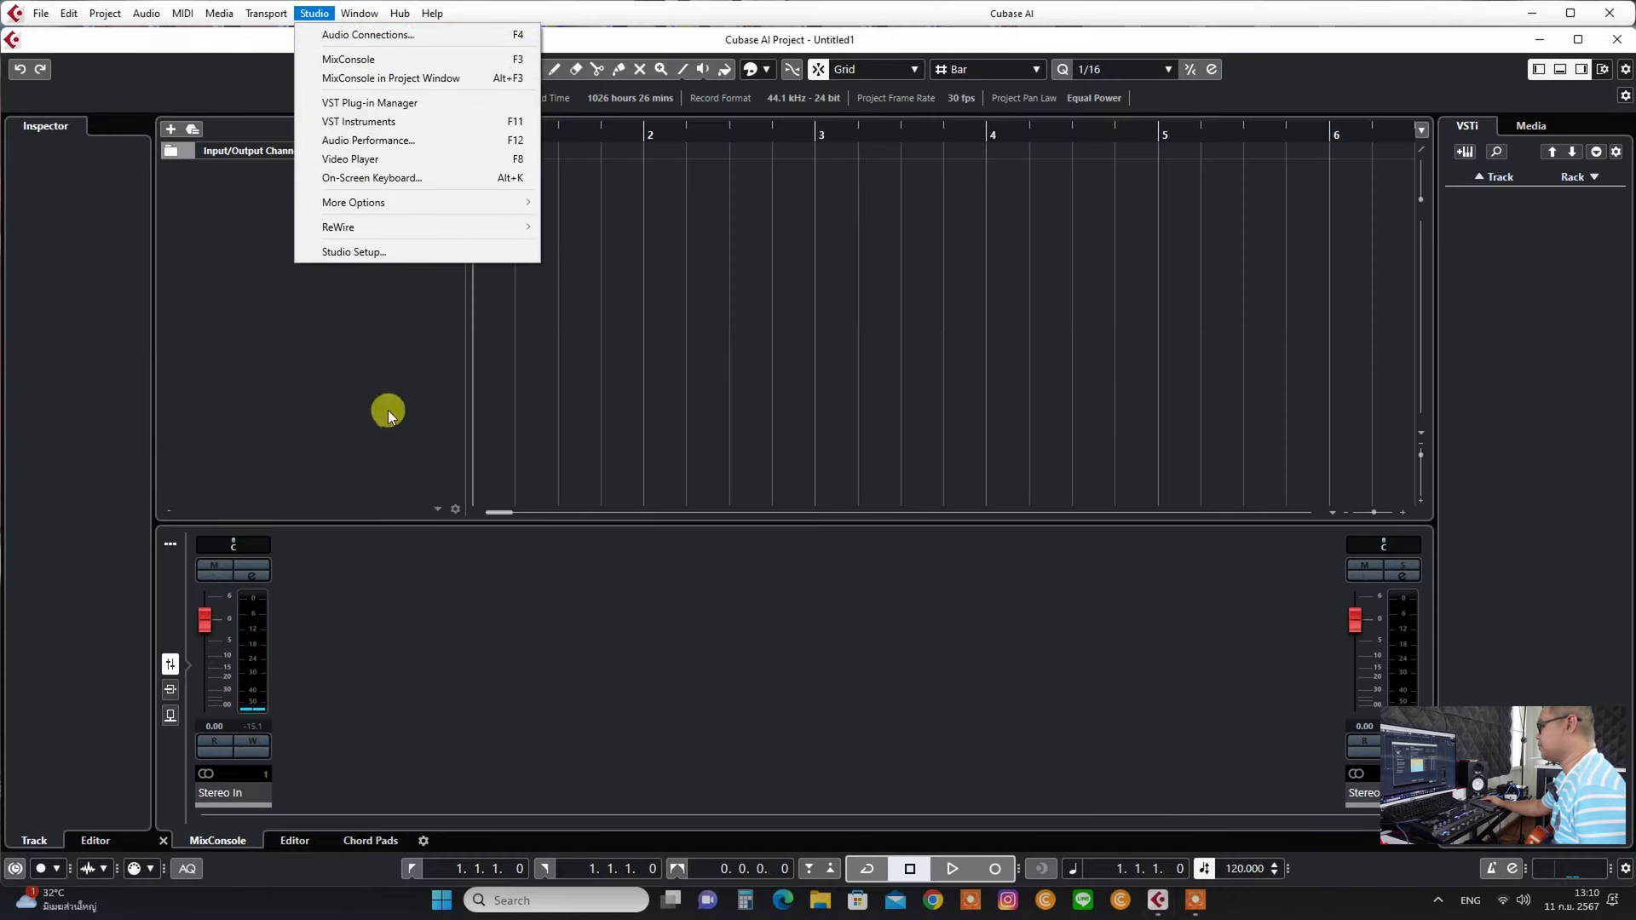
click(375, 251)
click(650, 305)
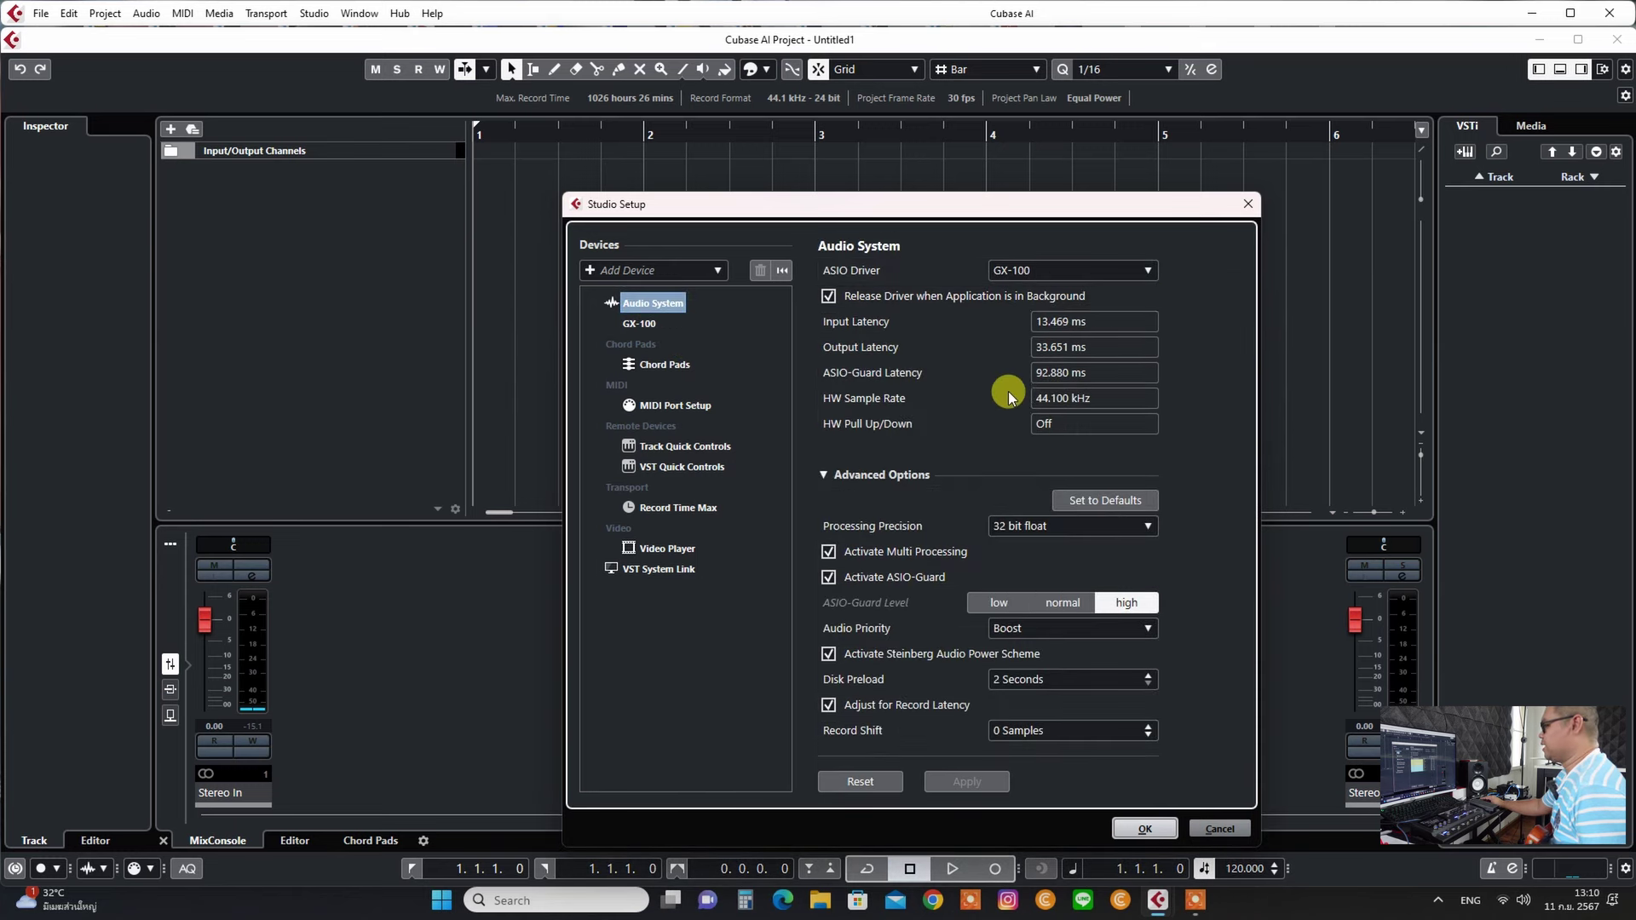
click(639, 324)
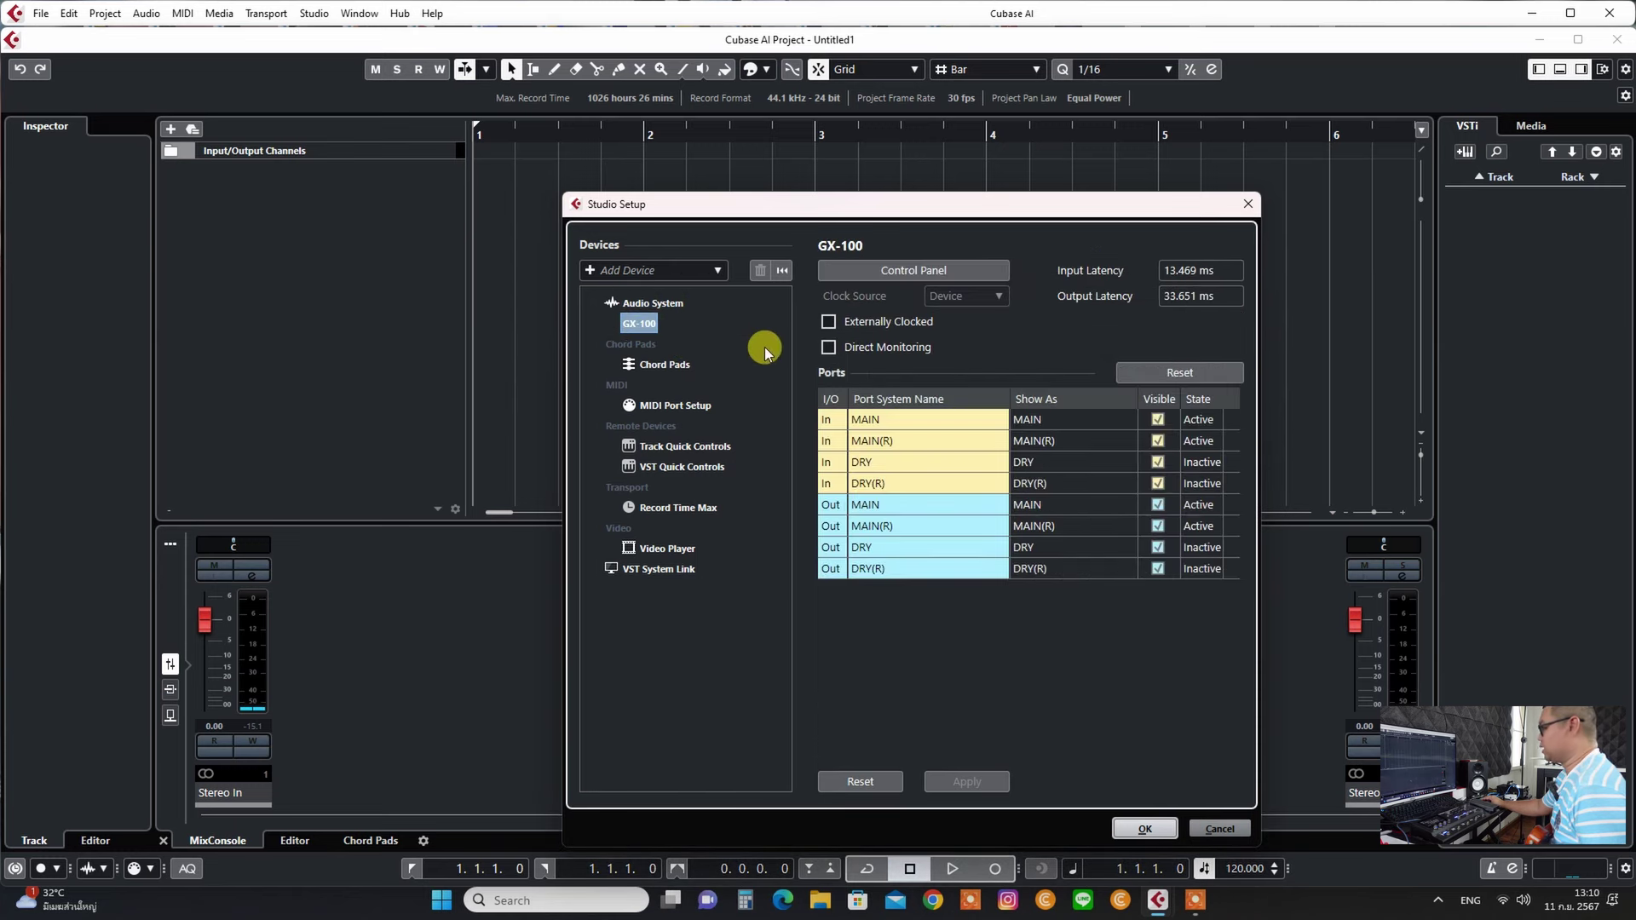
click(1133, 827)
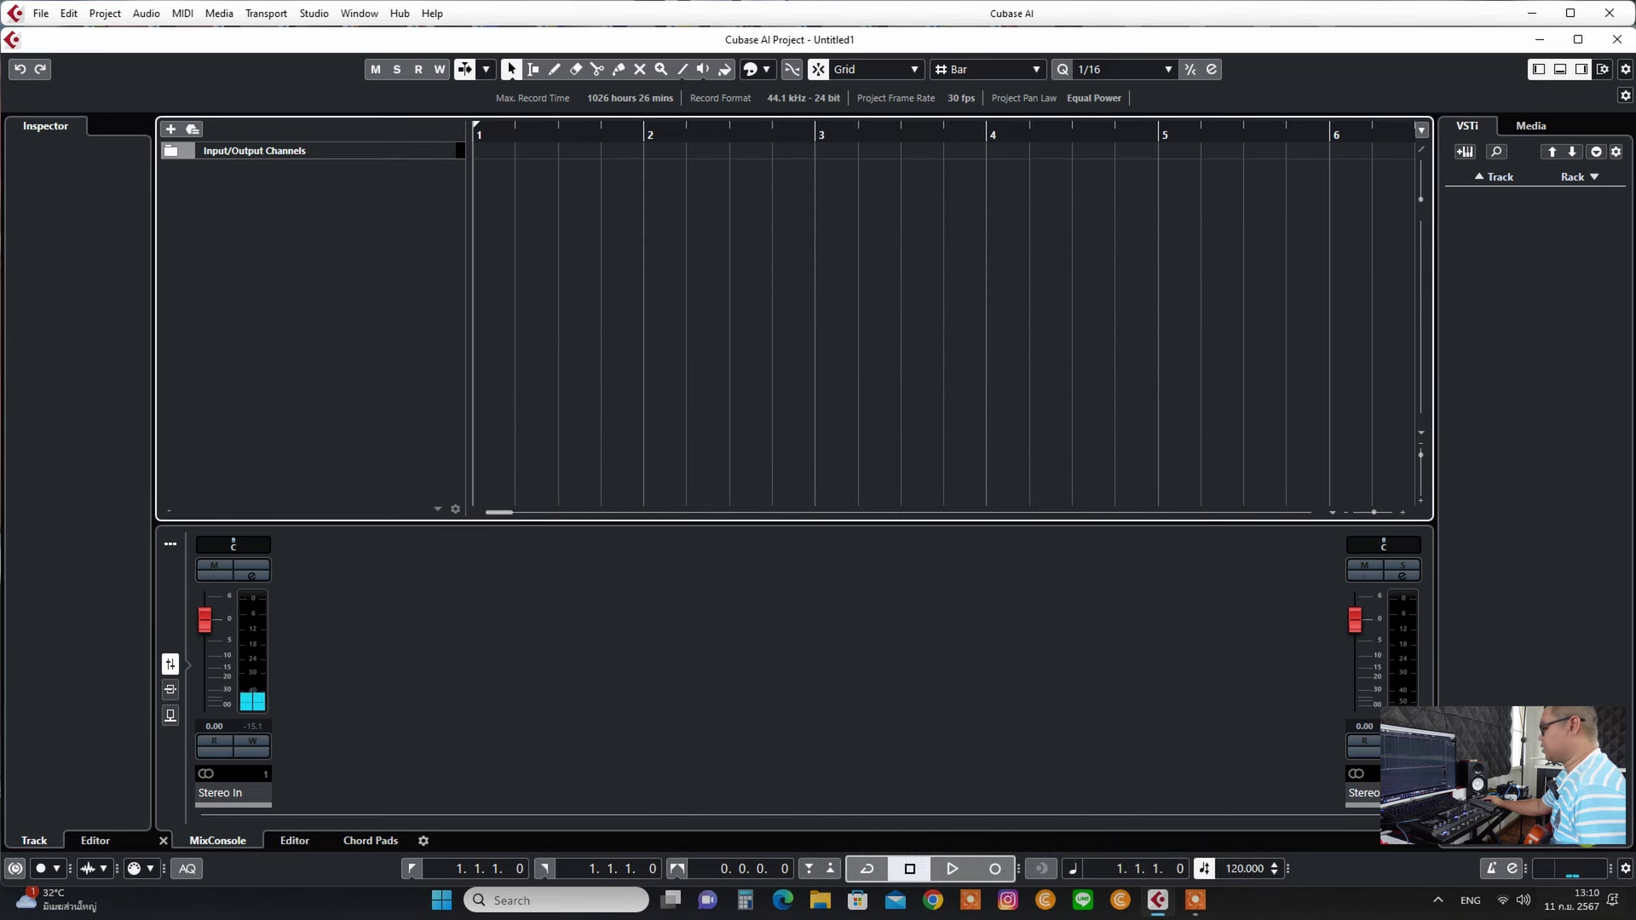
Activate the metronome click, test it with a short playback, and return to the project start.
click(1487, 869)
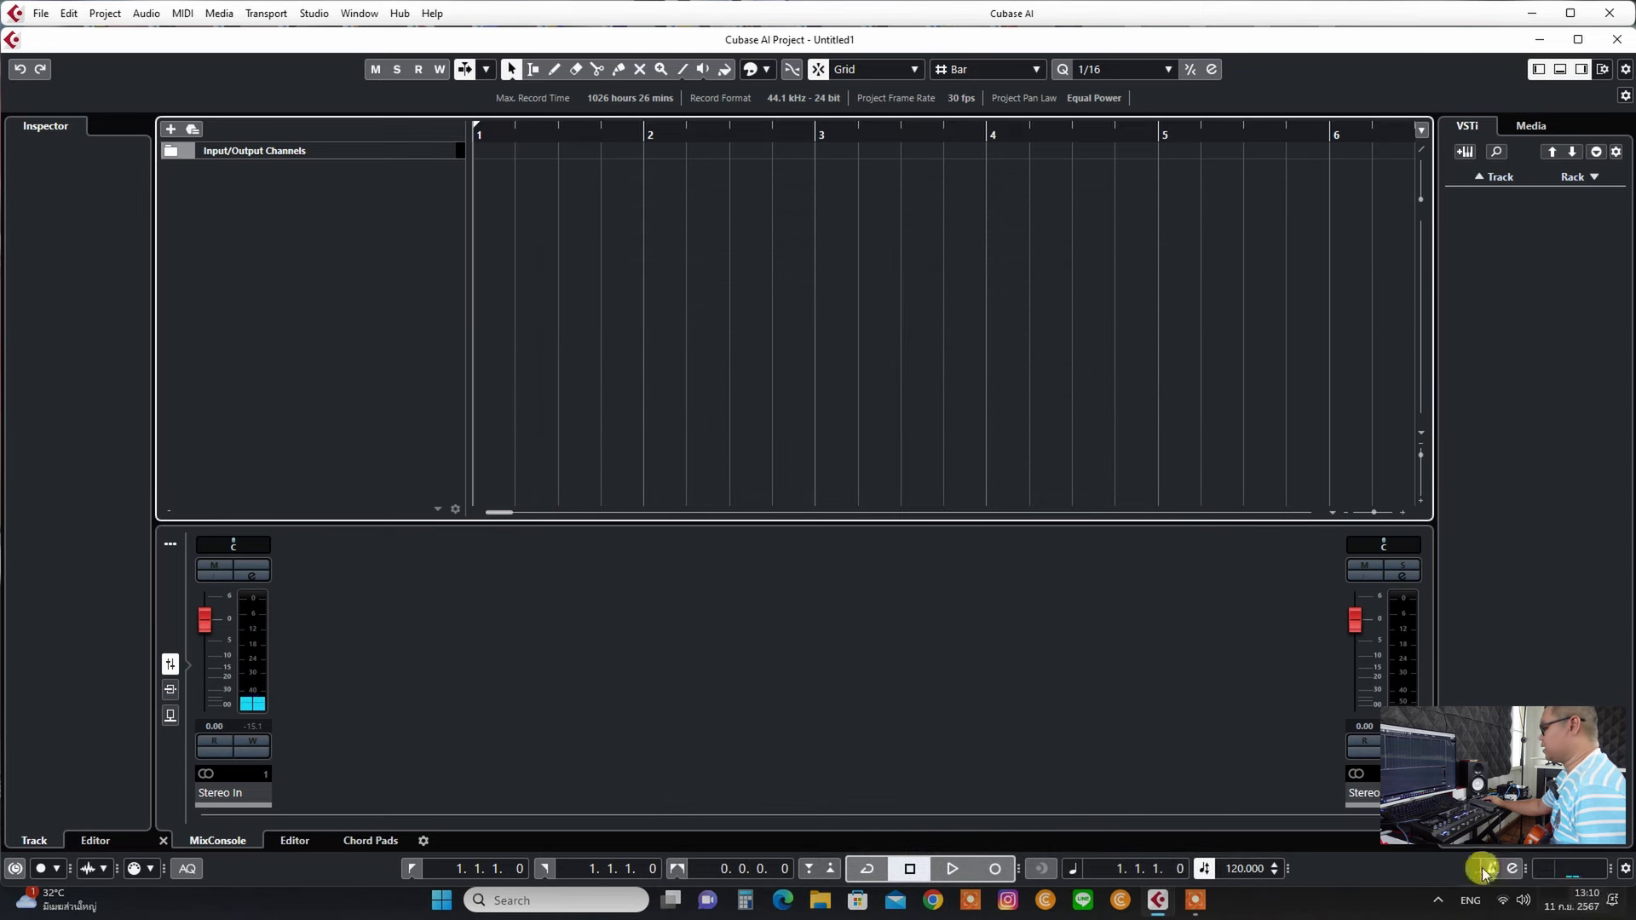
click(950, 869)
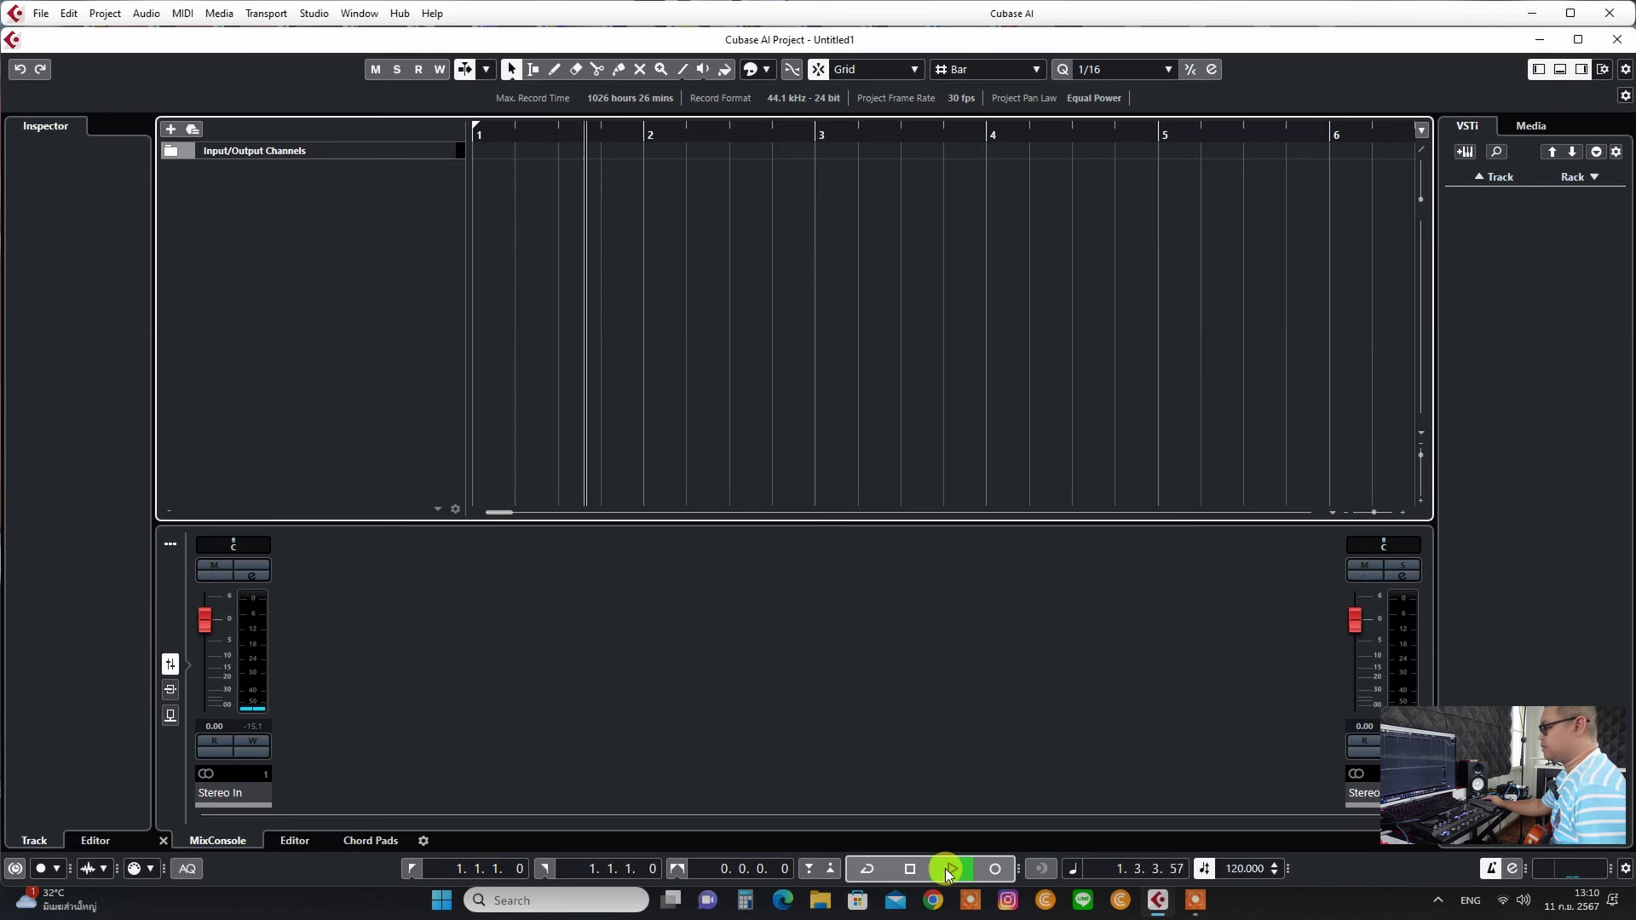
click(909, 869)
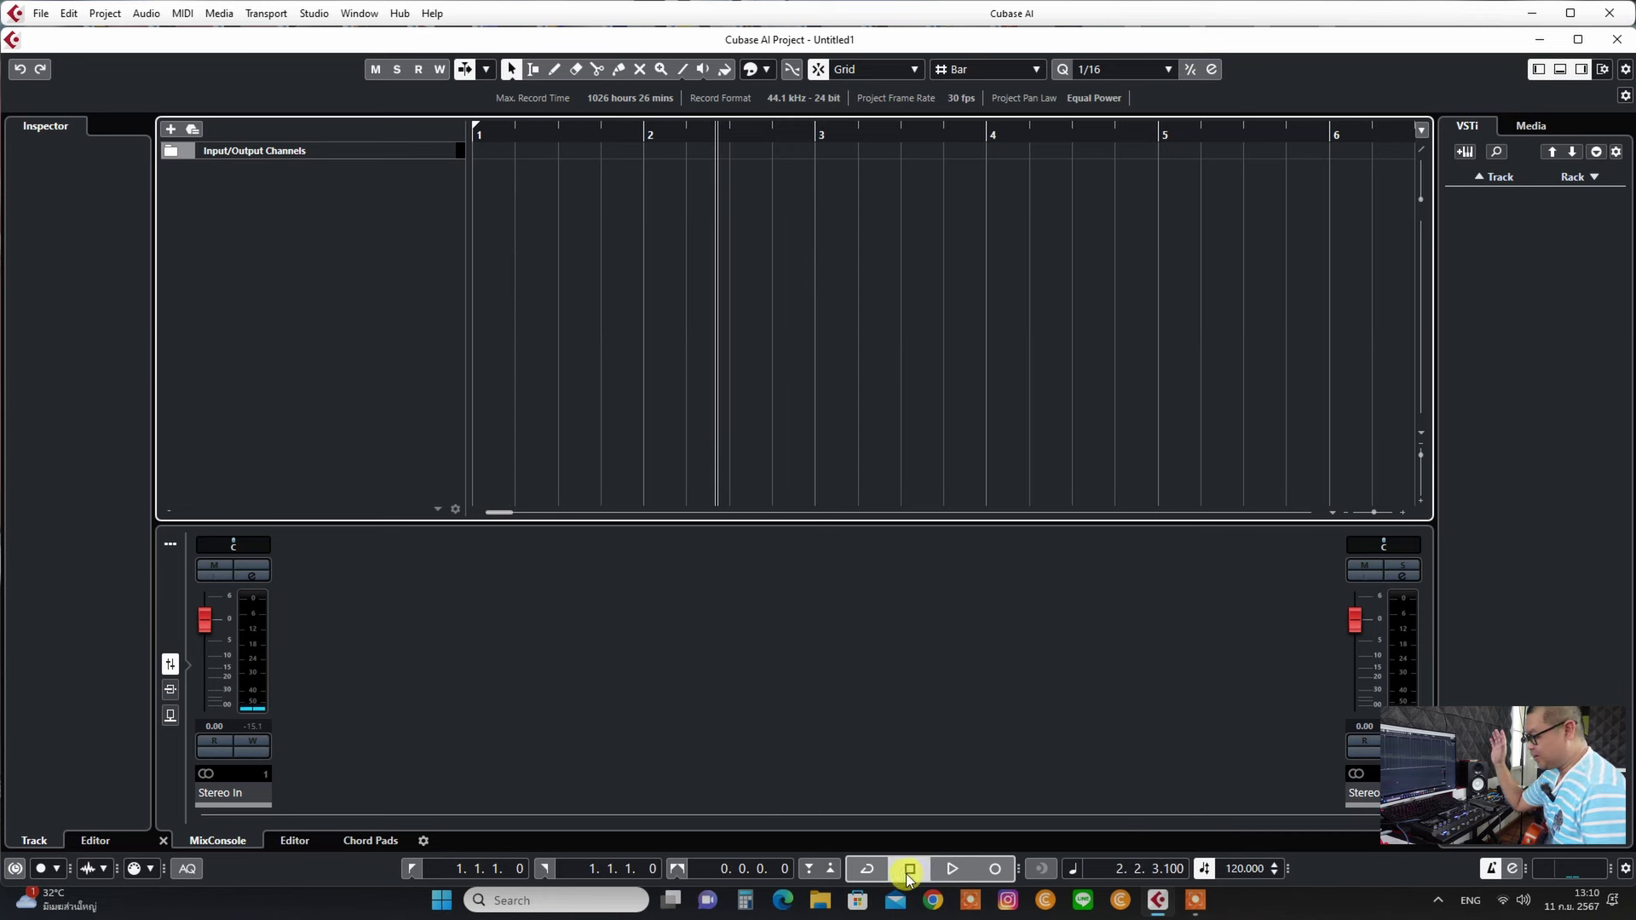
click(909, 869)
click(609, 688)
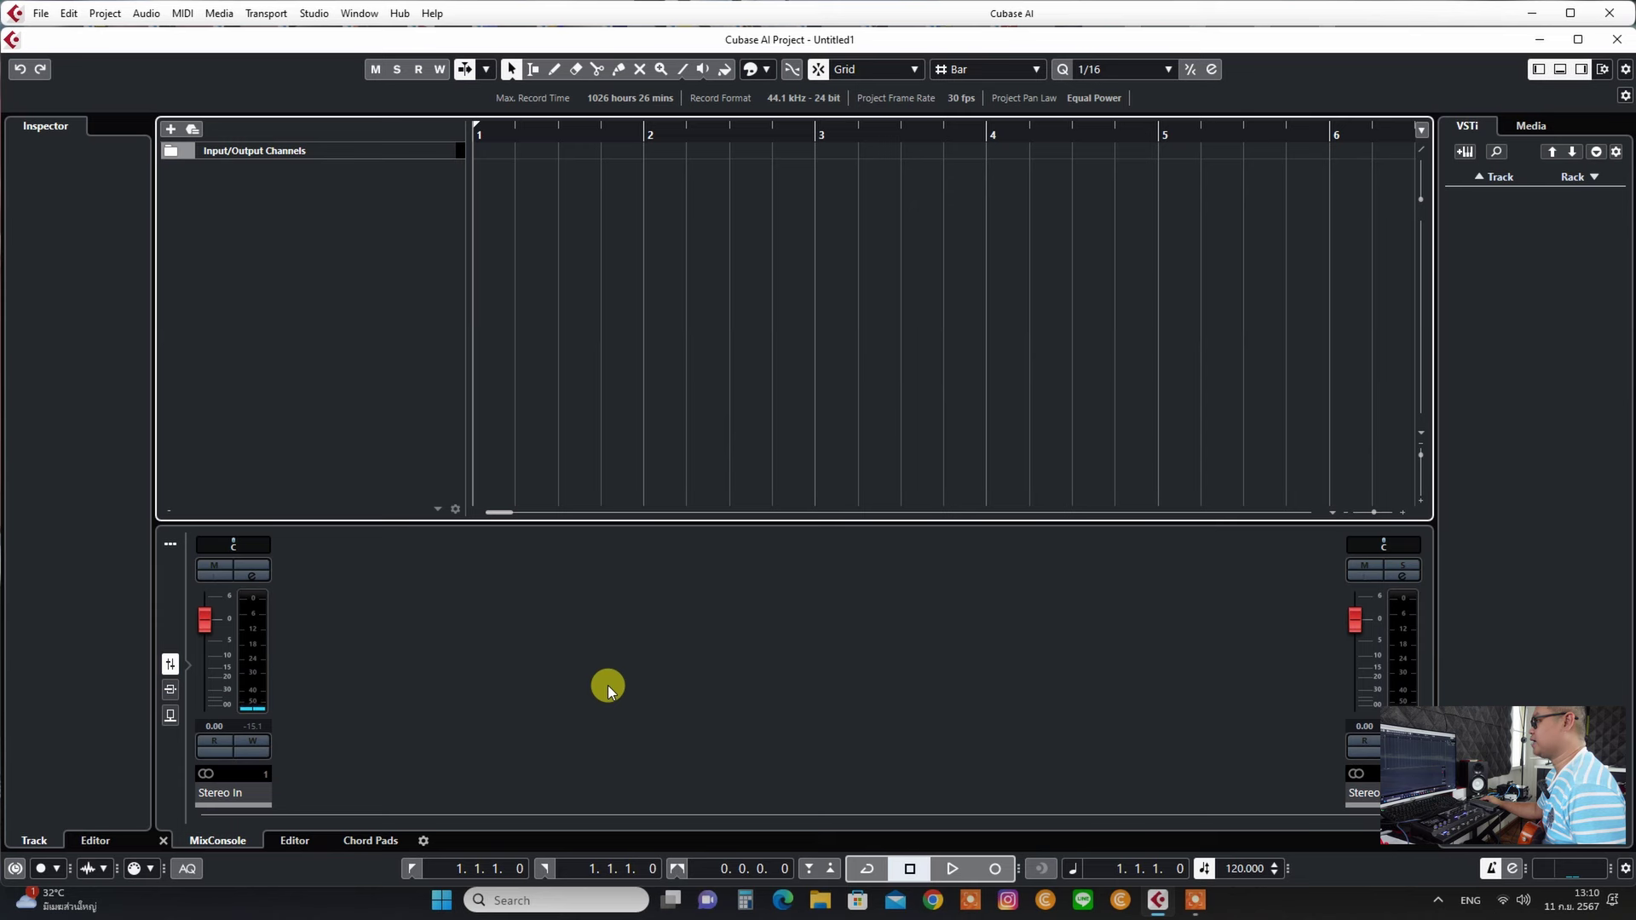
Add a mono audio track named g1 with MAIN (Mono) as hardware input and Stereo Out as output.
click(106, 14)
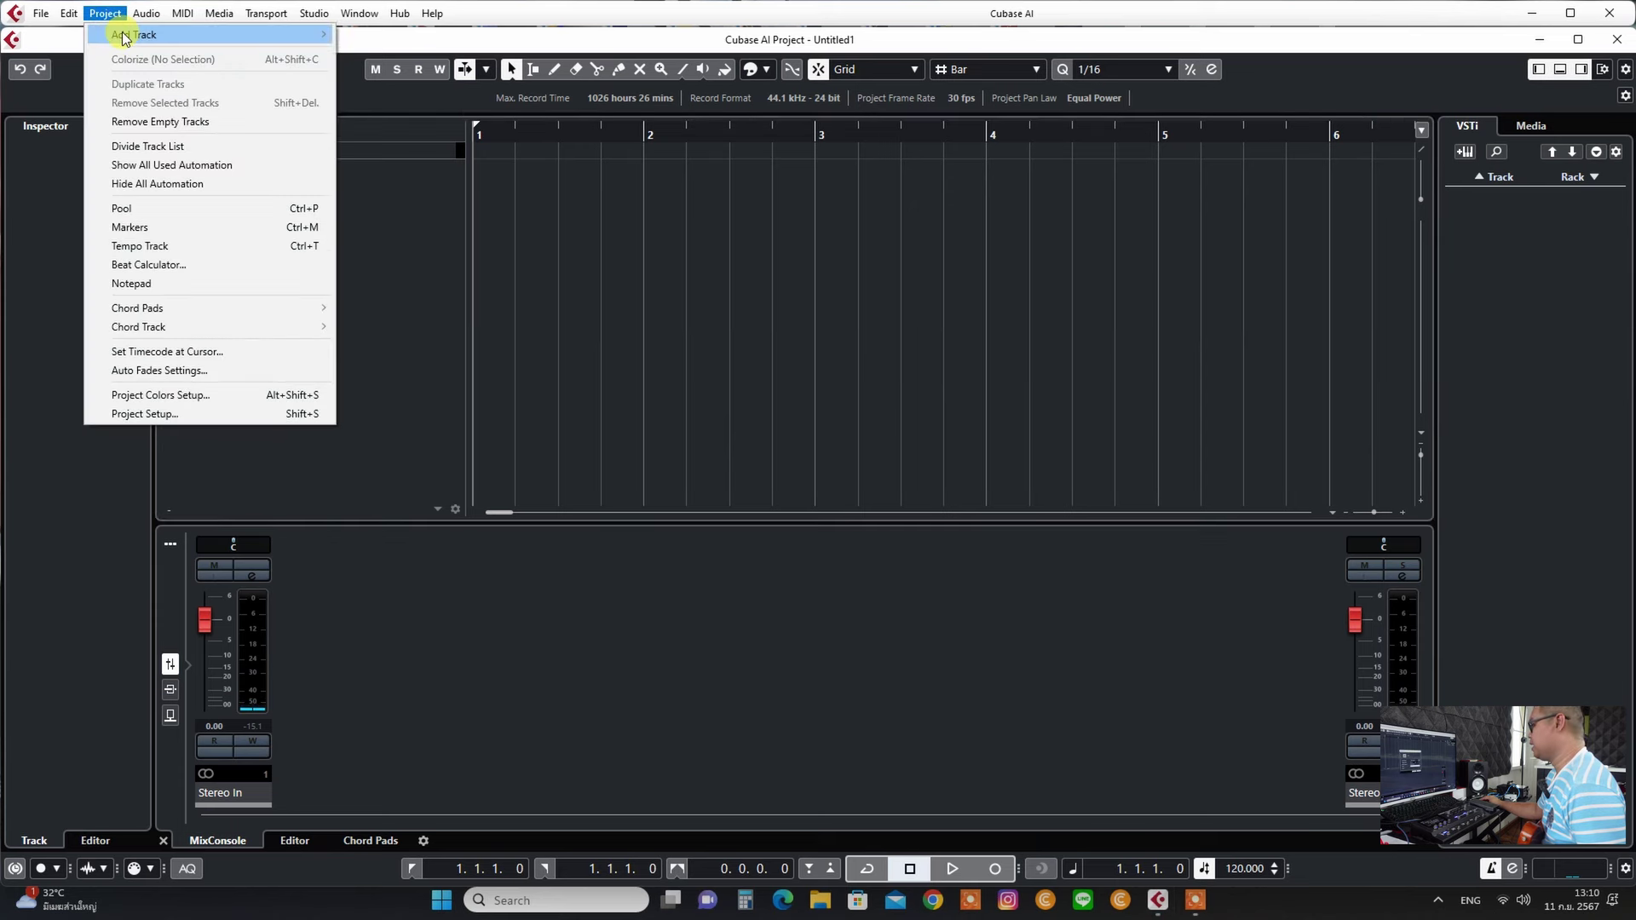
mouse_move(147, 37)
click(387, 35)
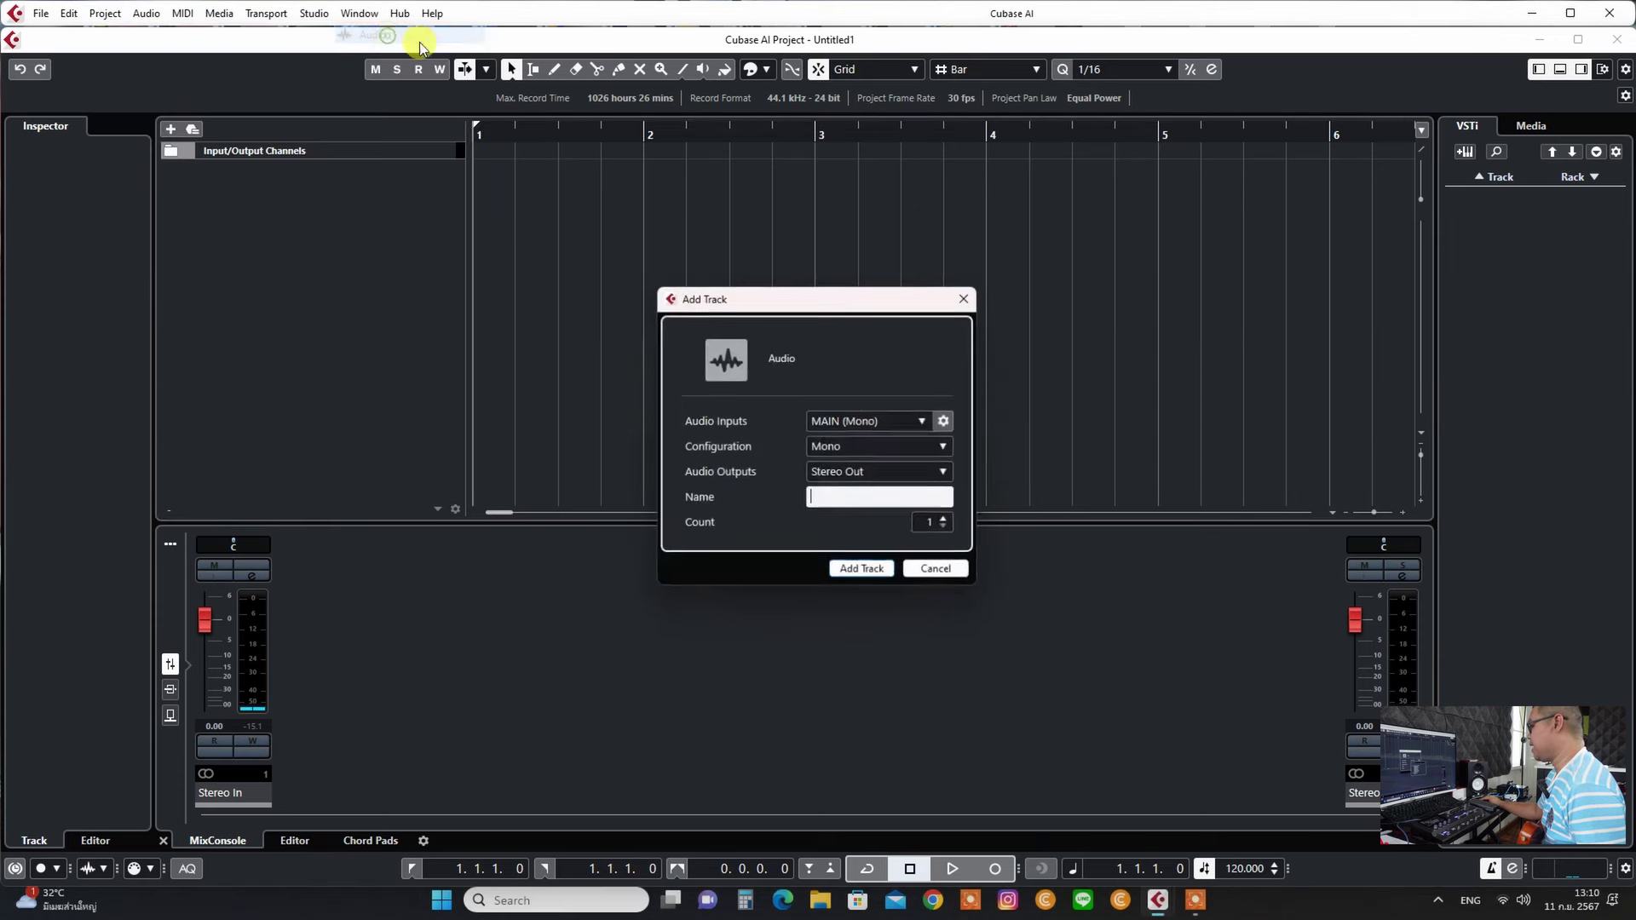
click(896, 421)
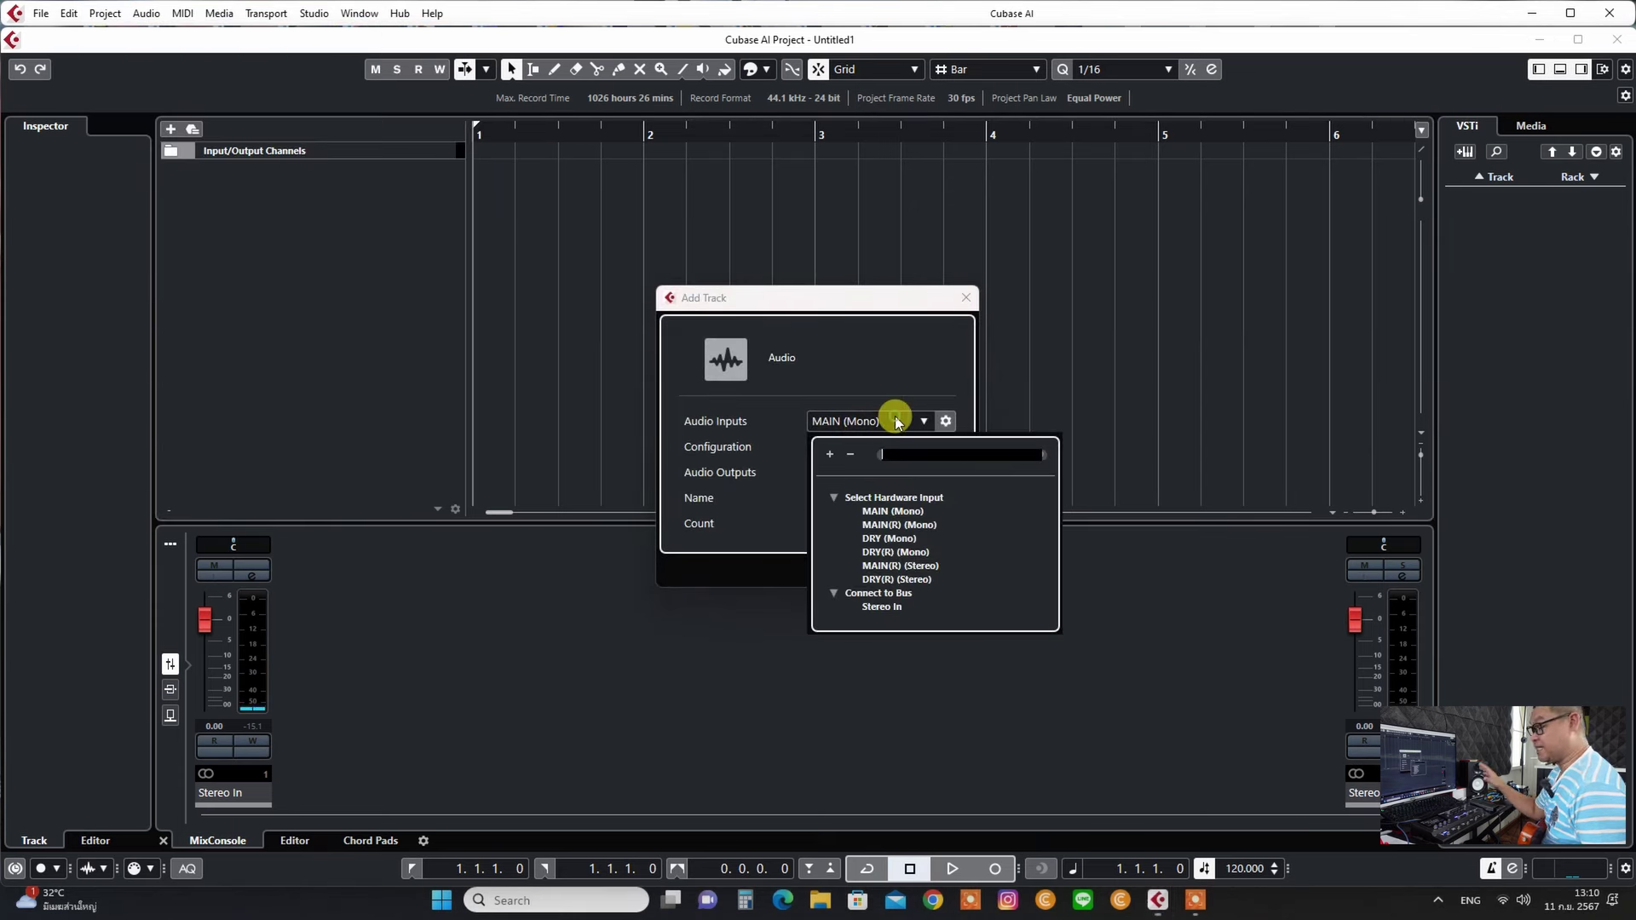
click(878, 514)
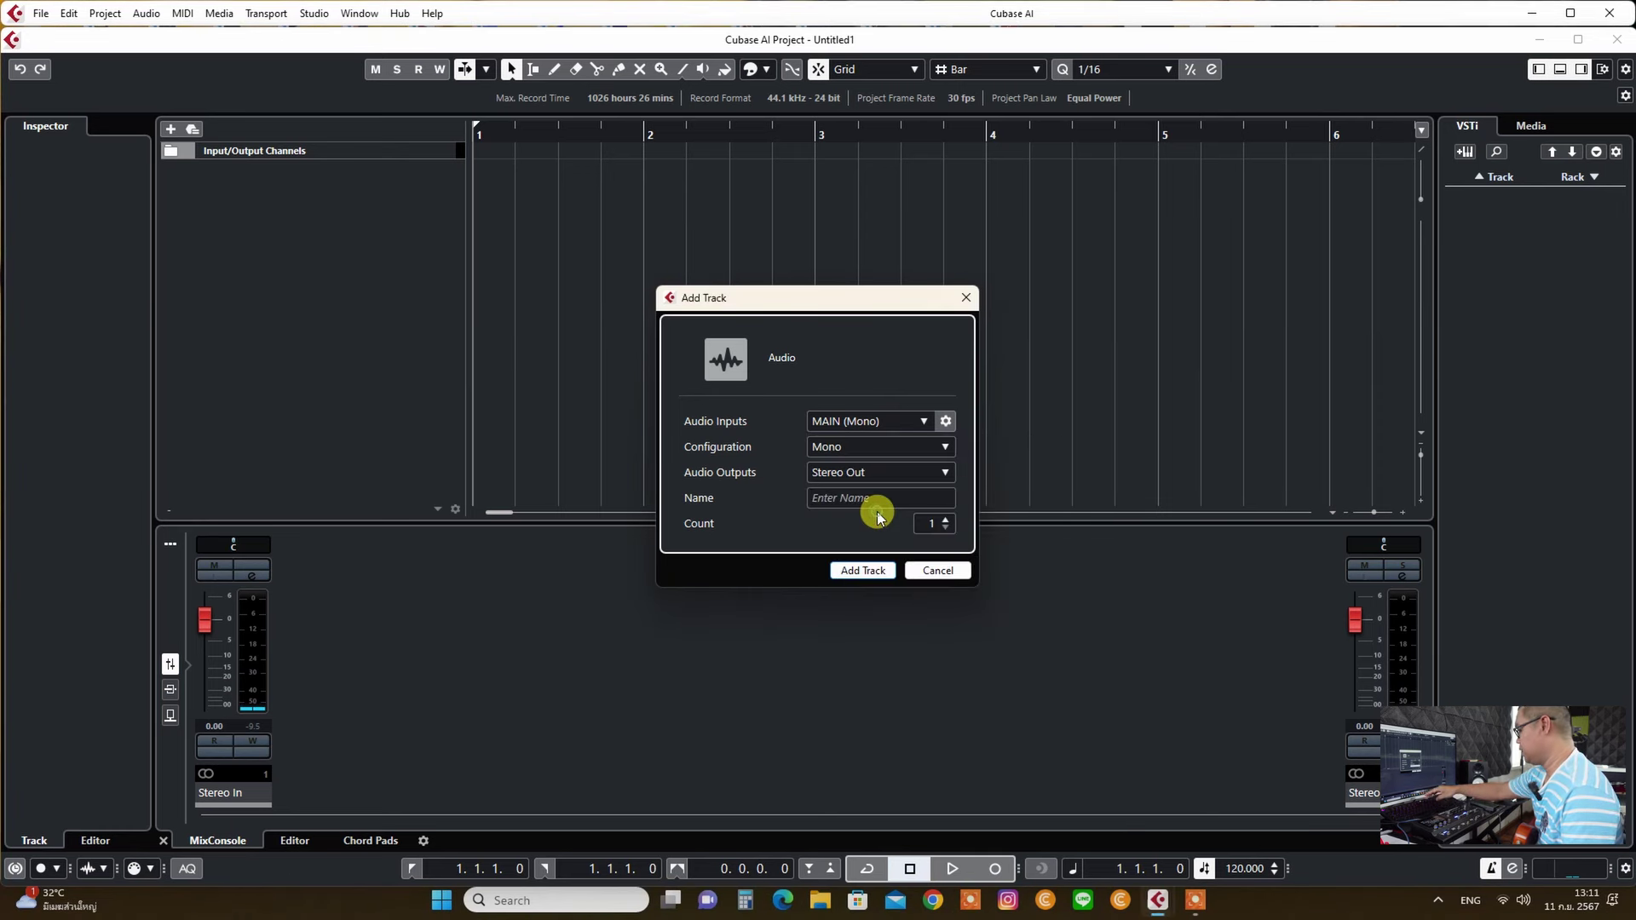
click(835, 500)
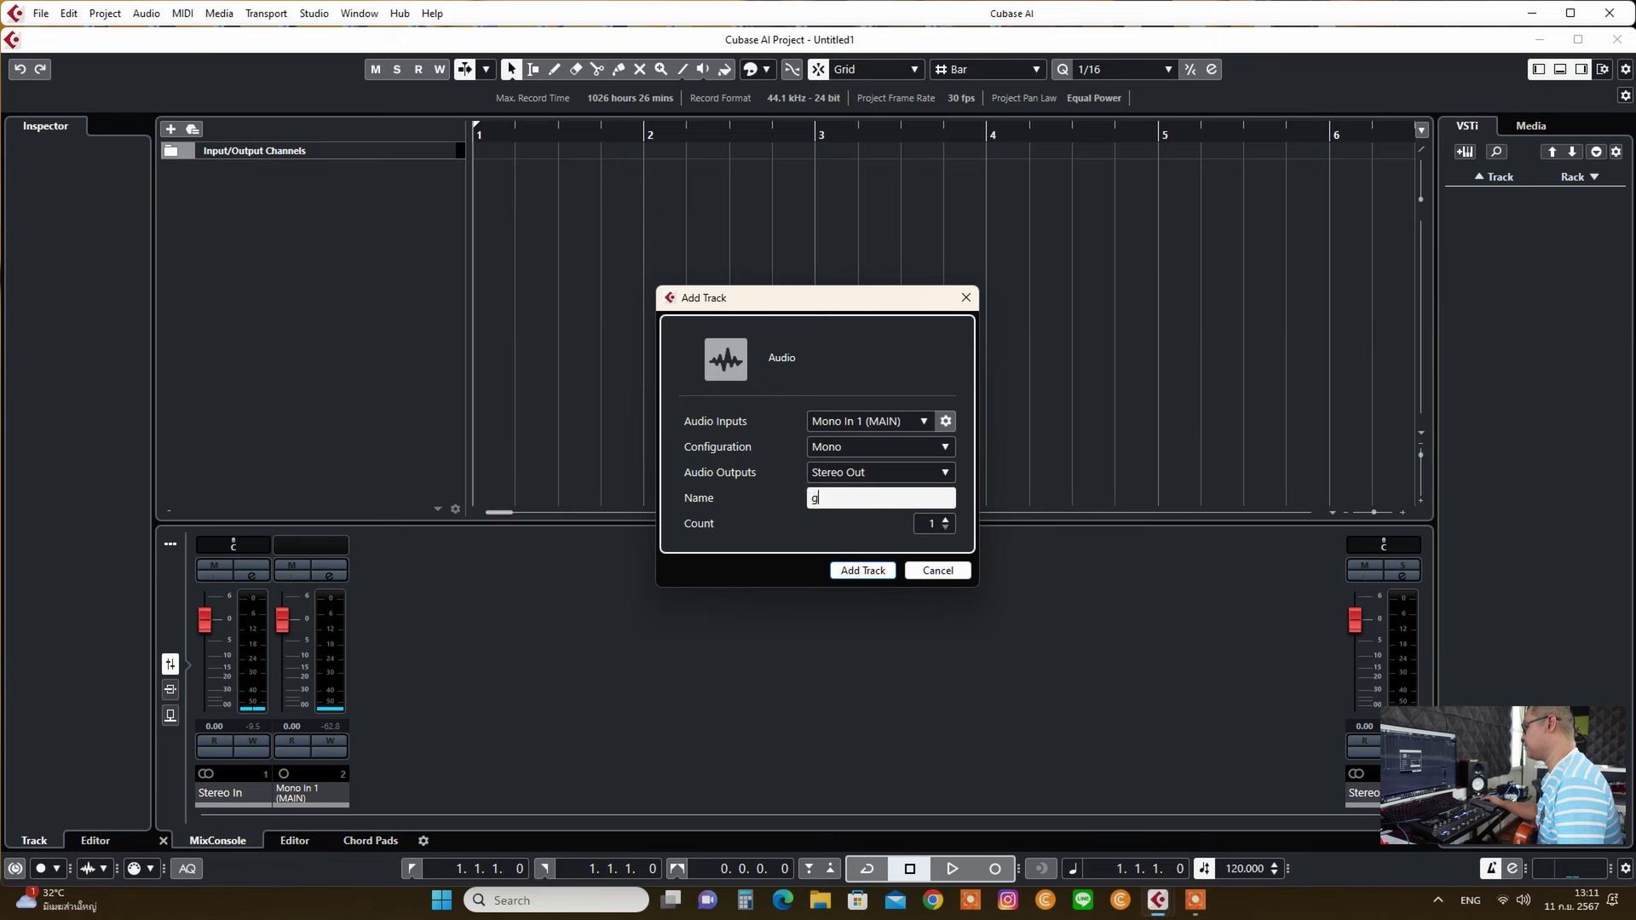
click(847, 571)
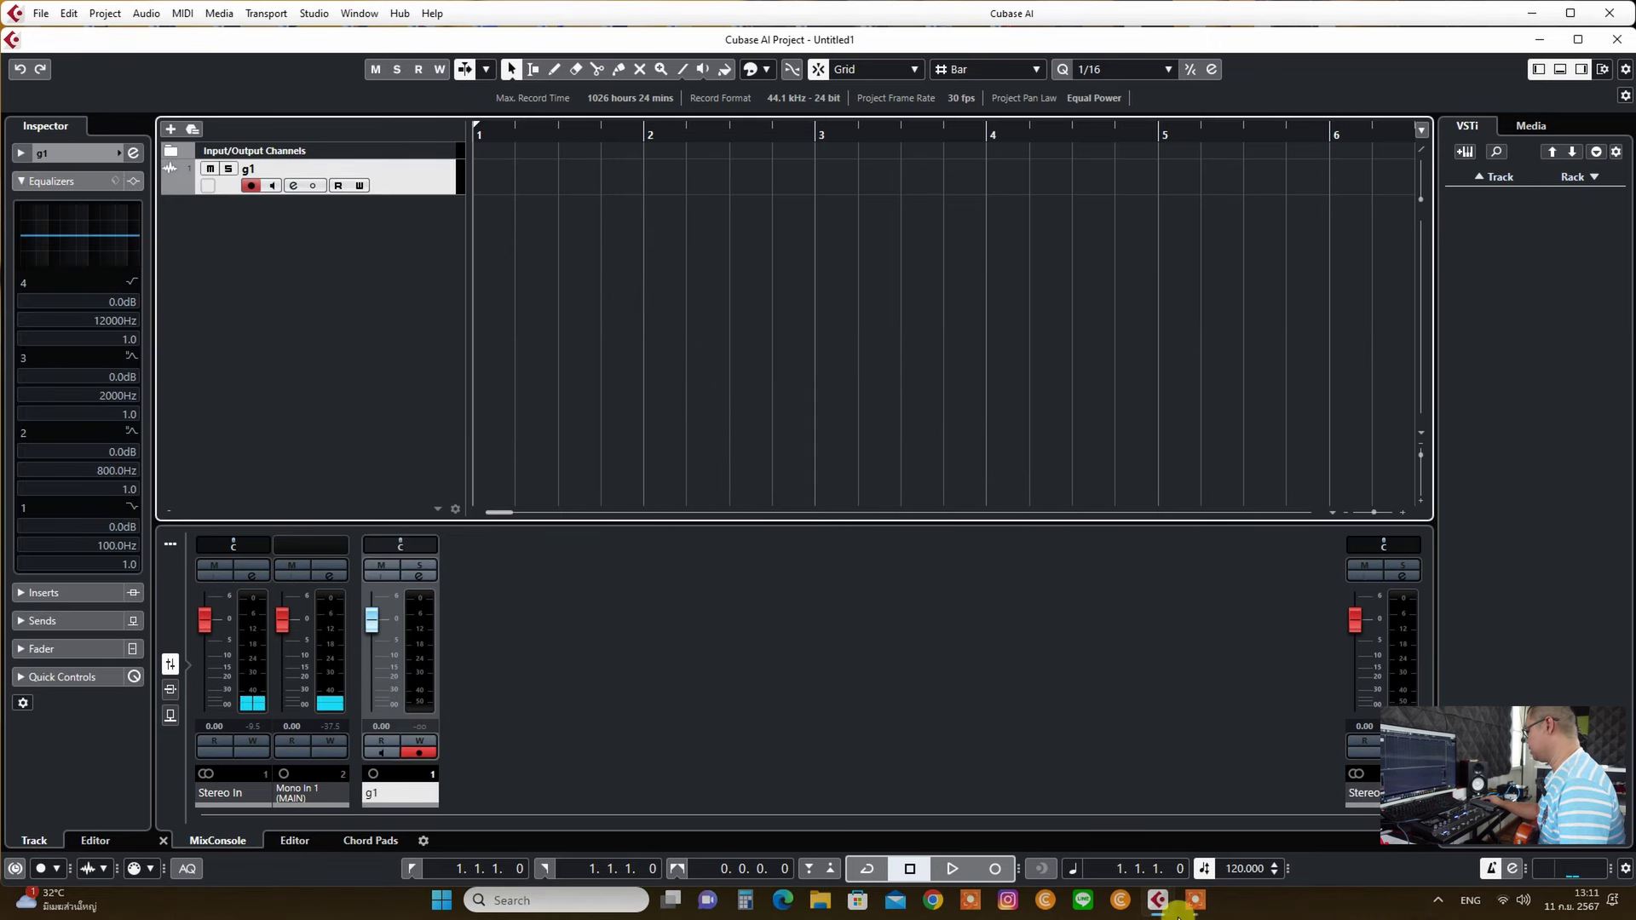
Set the project tempo to 130 BPM, audition it with the metronome, and return to the project start.
scroll(1273, 866, up, 5)
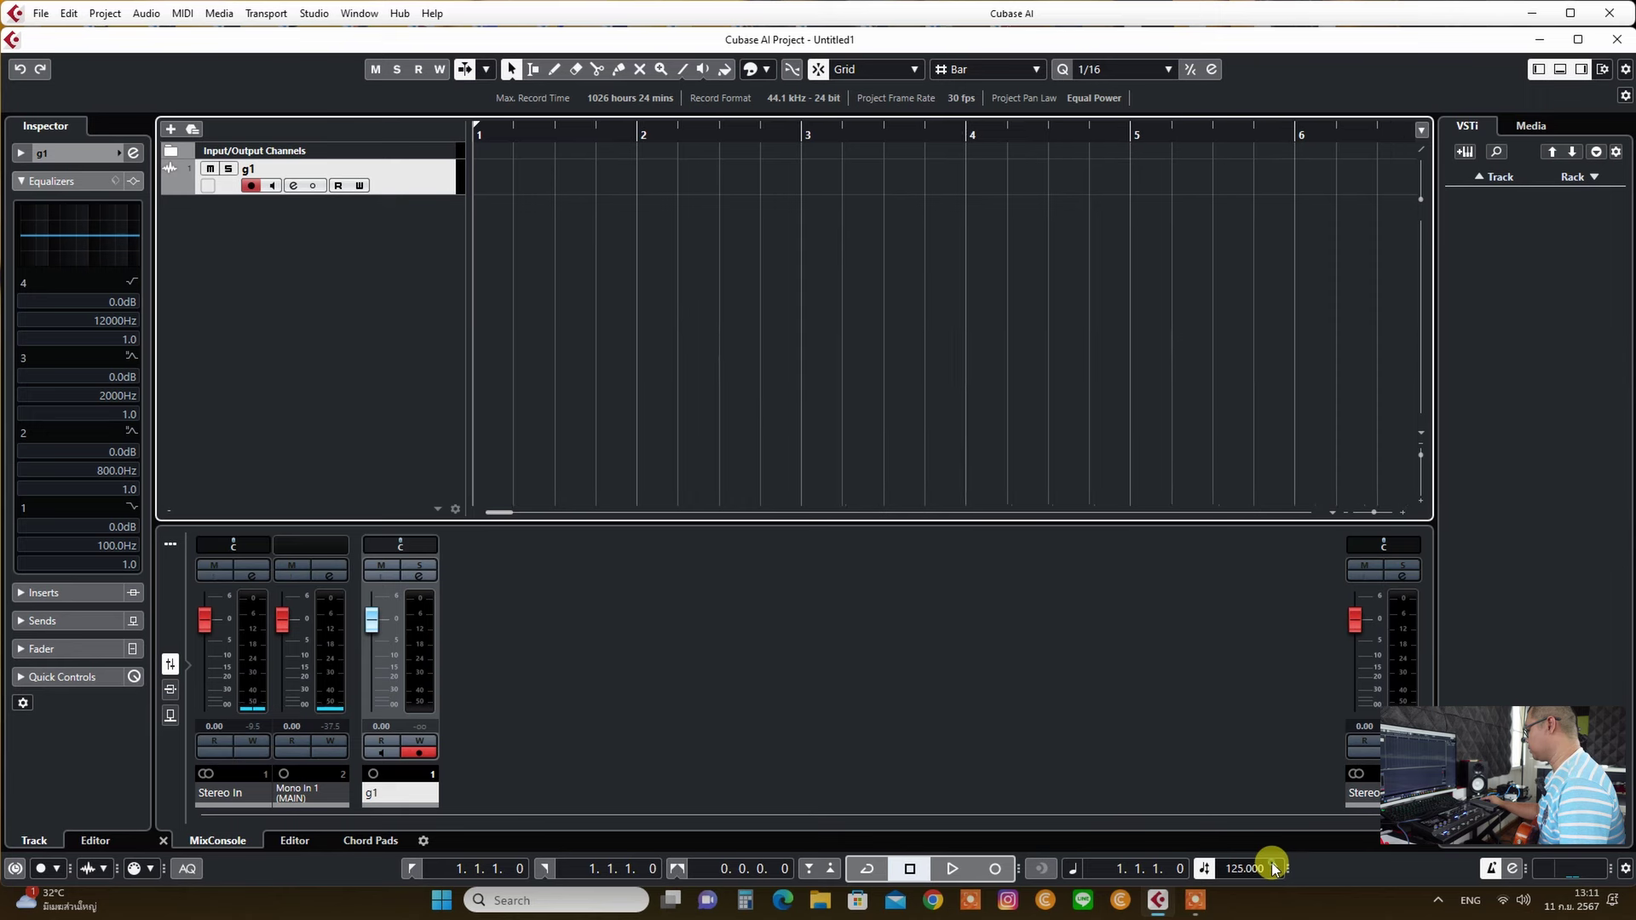
scroll(1273, 866, up, 6)
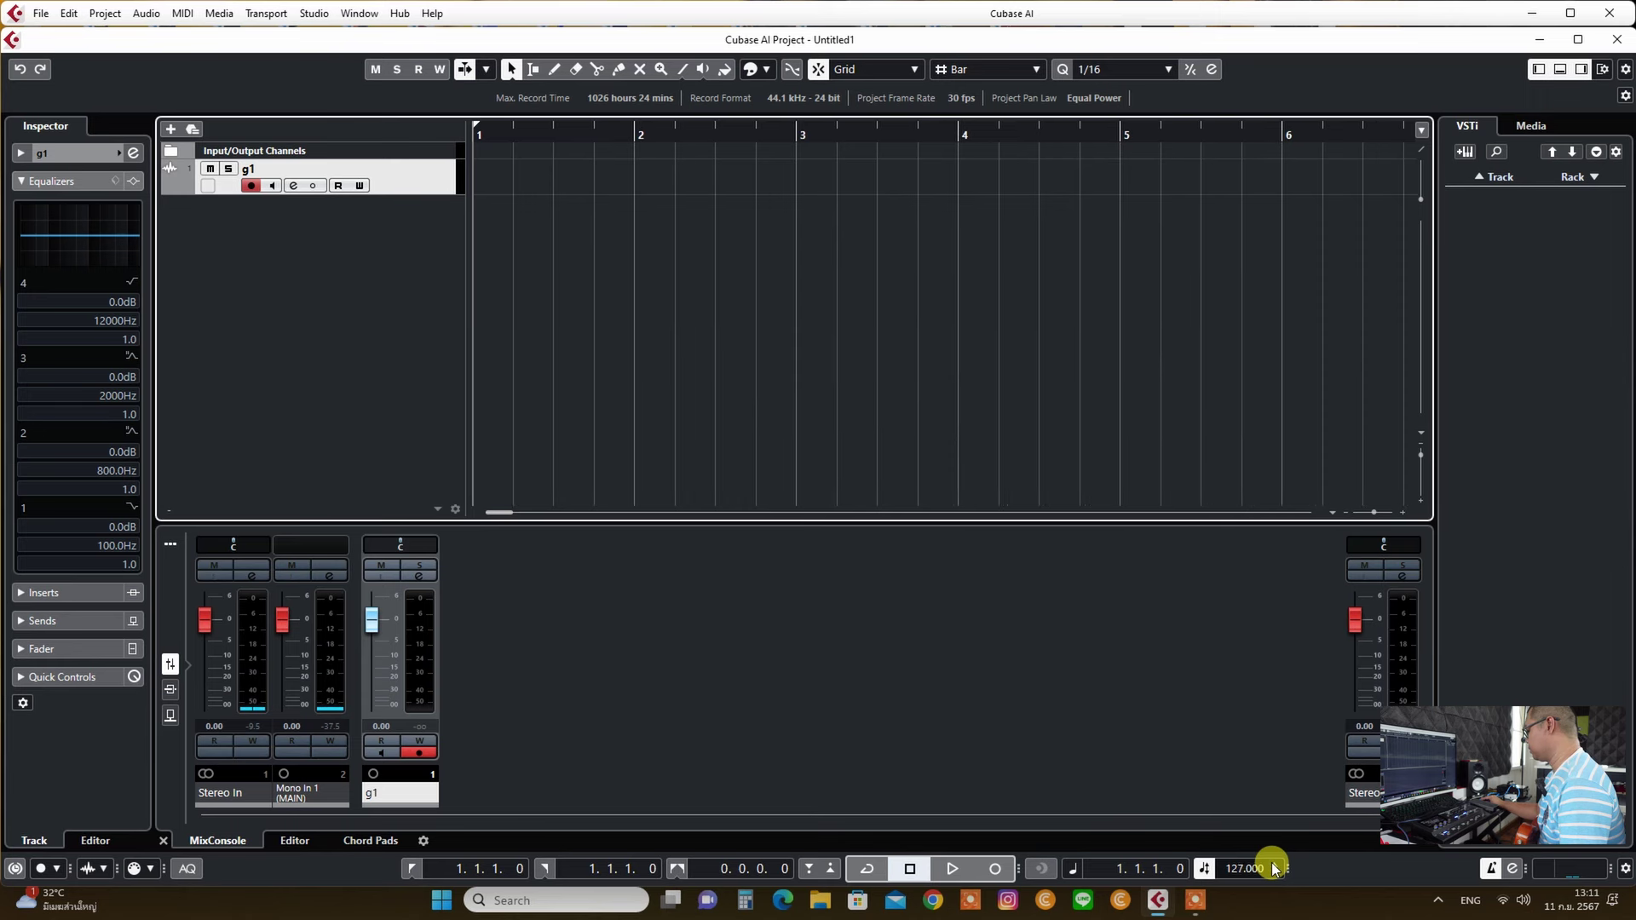
click(948, 868)
scroll(1272, 871, down, 1)
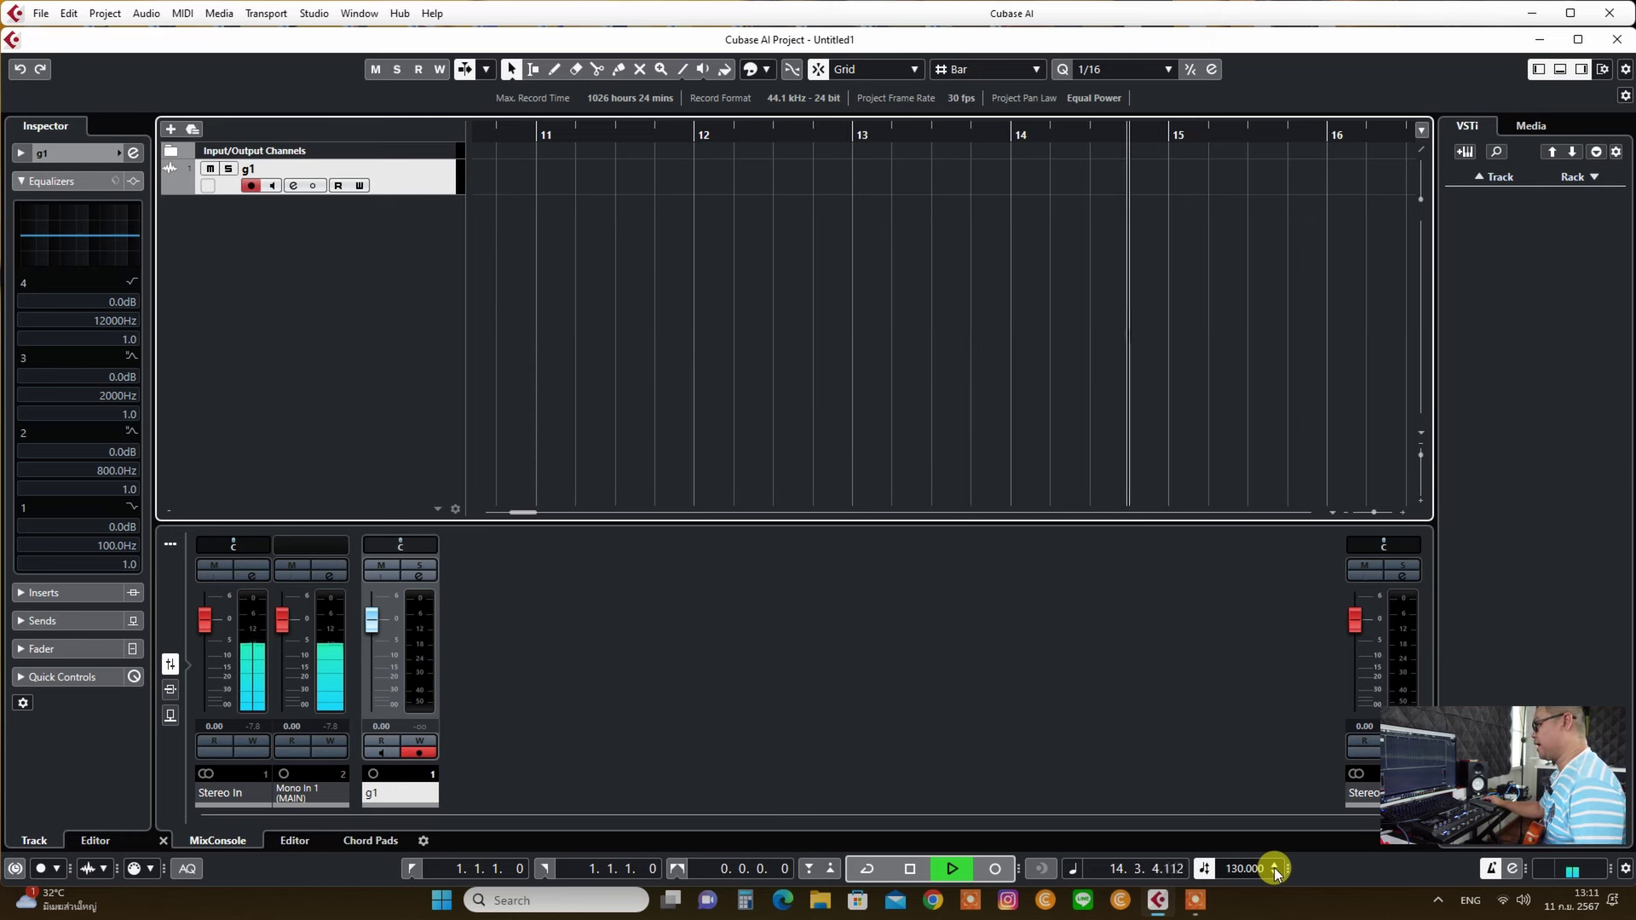
click(910, 868)
click(910, 868)
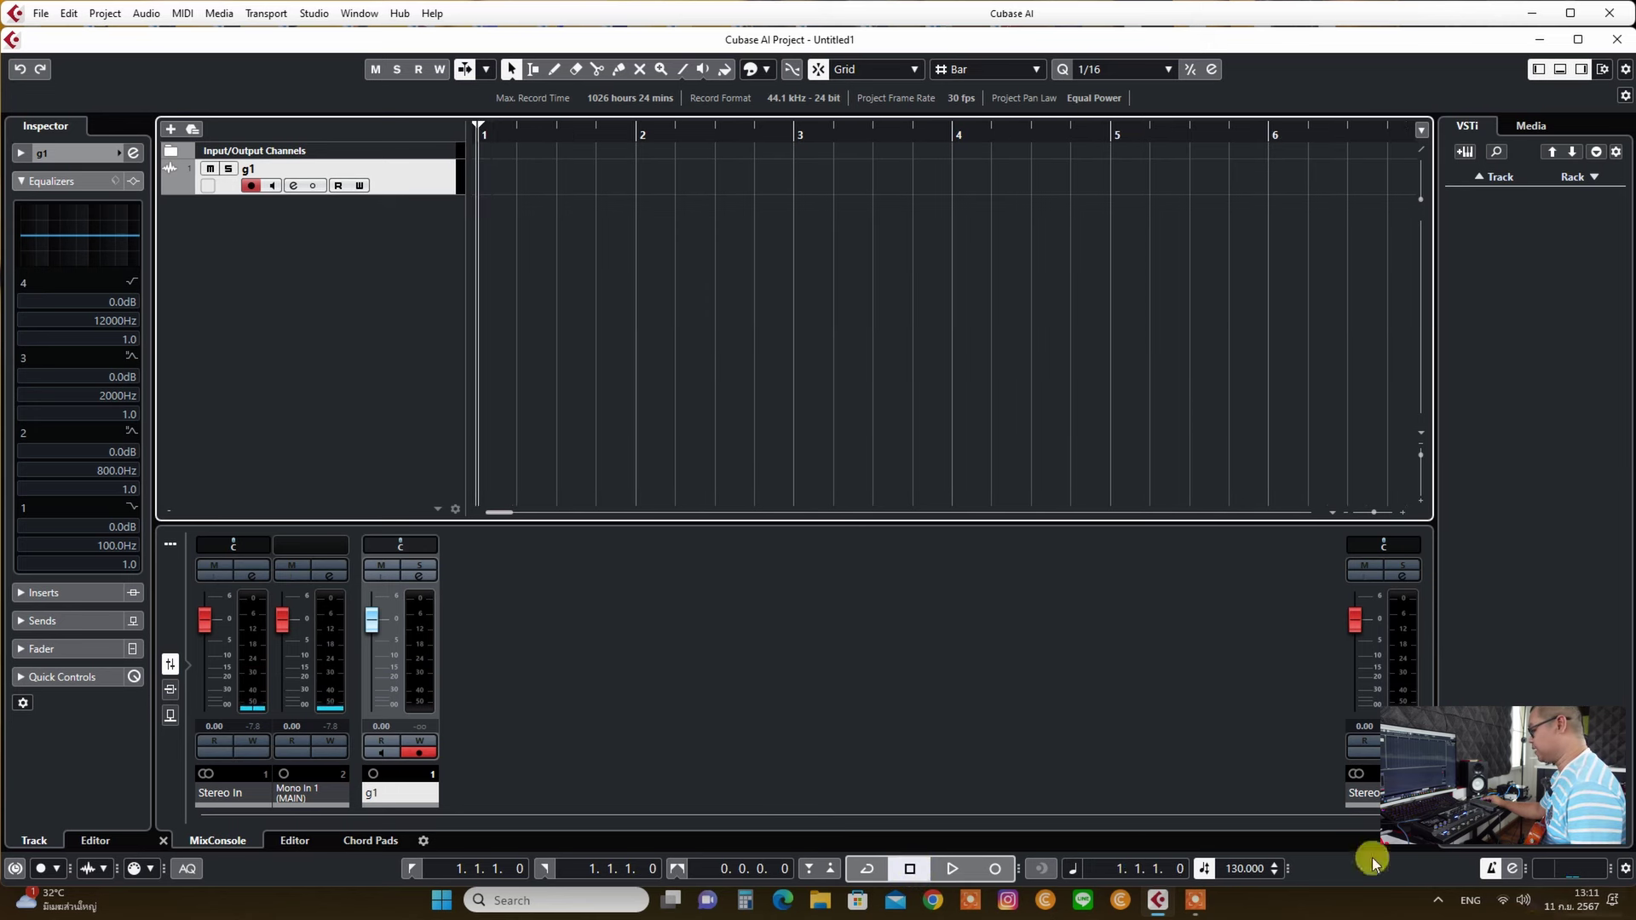
Record a guitar take on track g1 from bar 1 to about bar 36 and return to the project start.
click(994, 868)
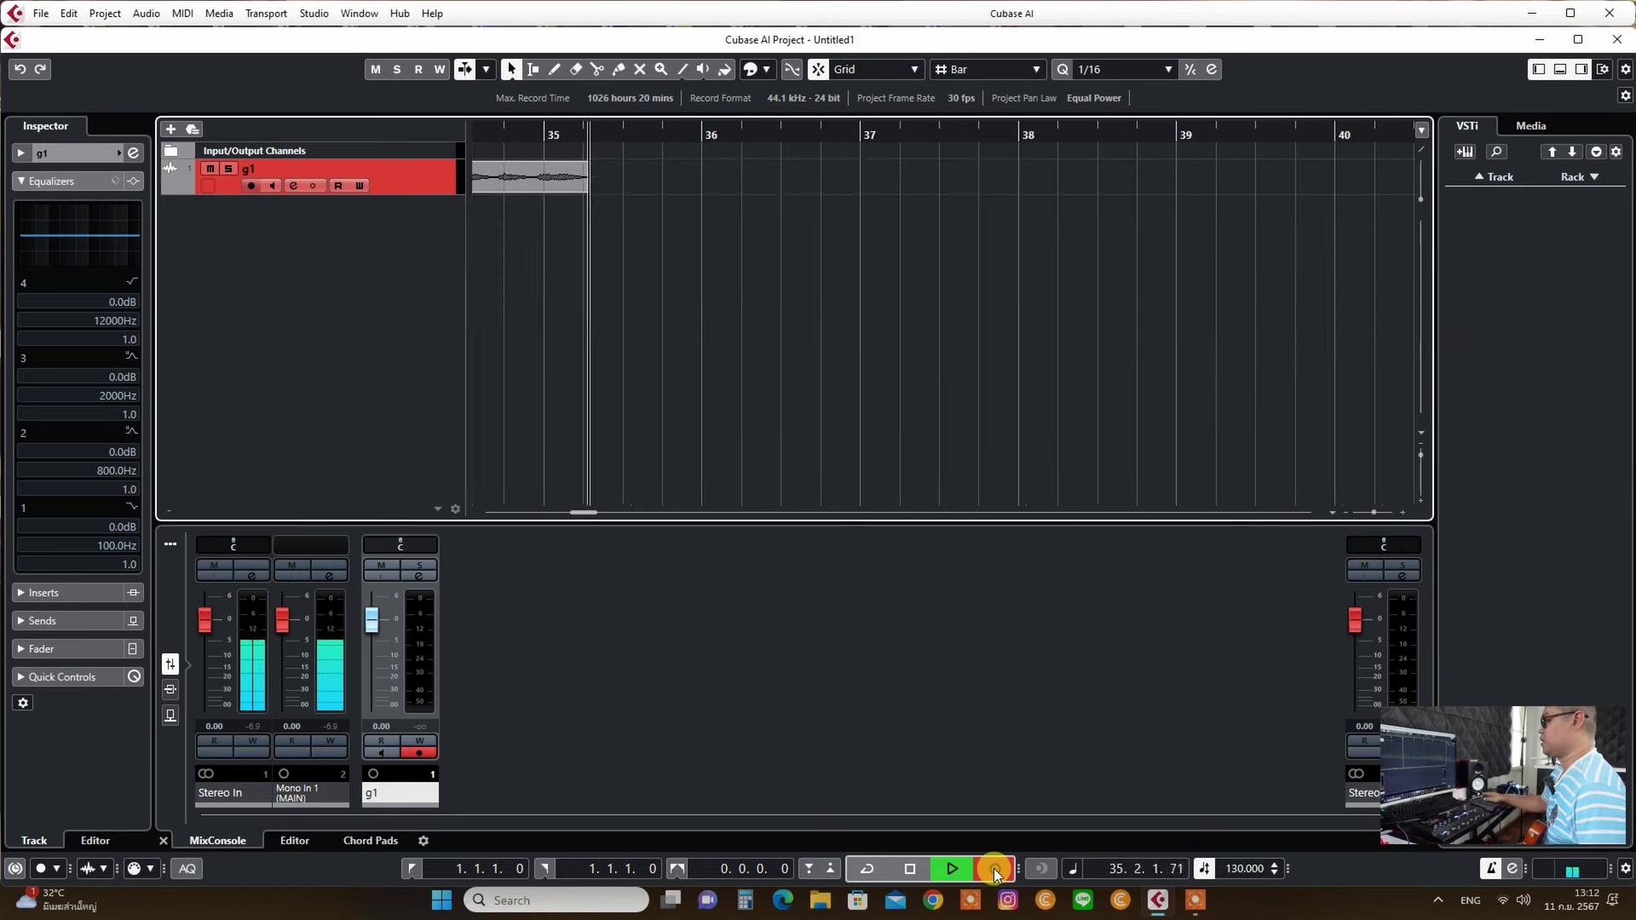
key(space)
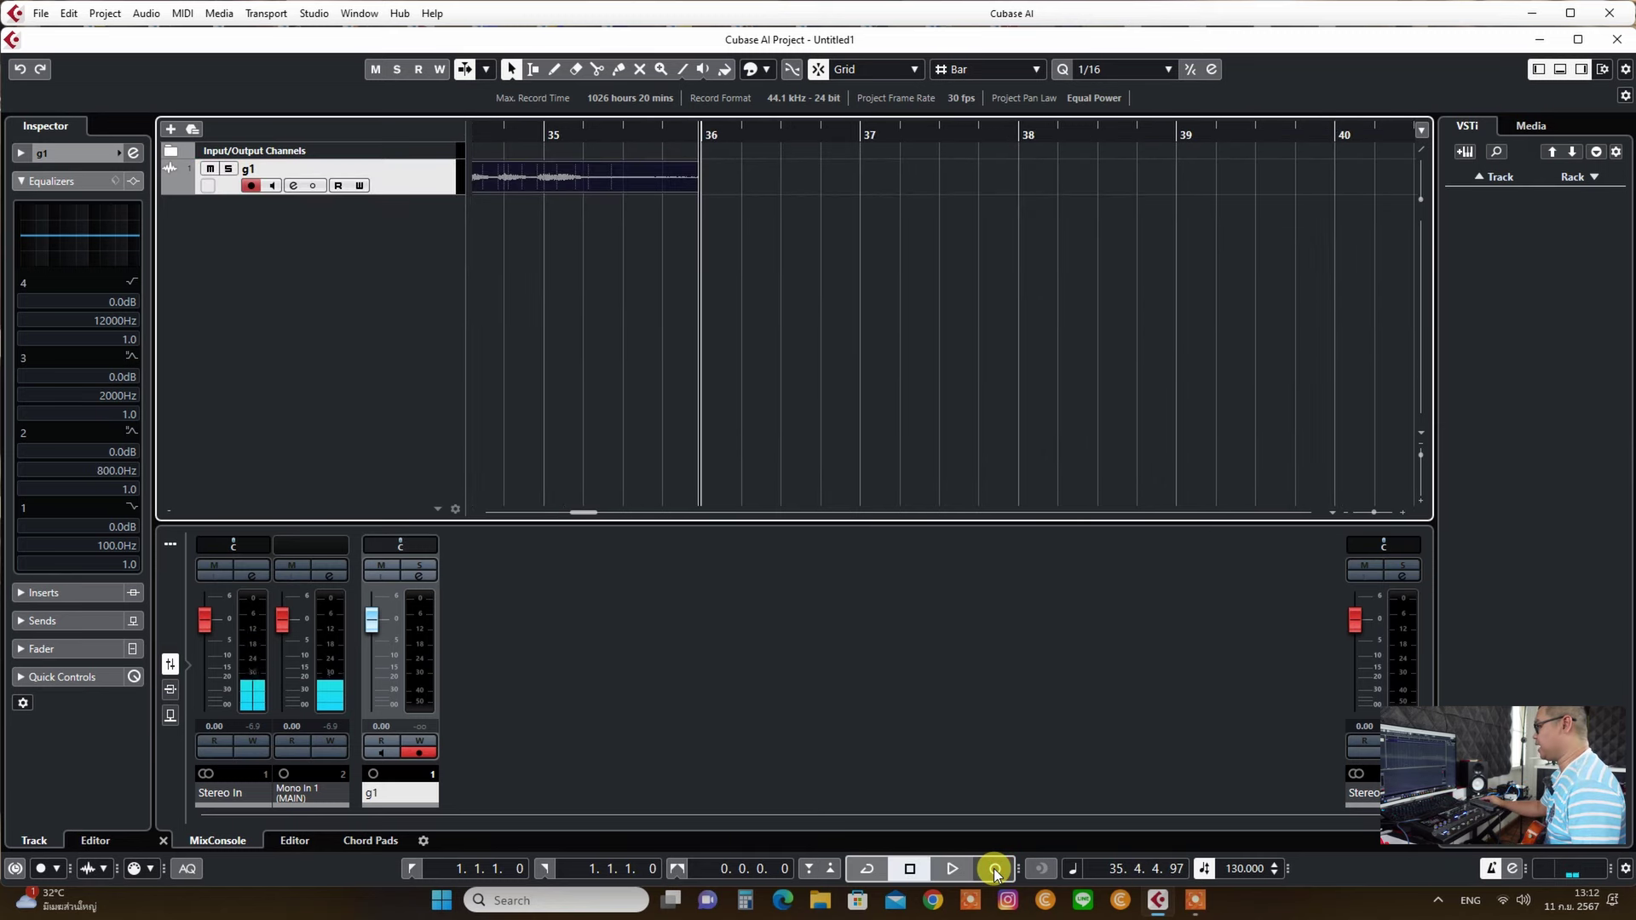
click(909, 868)
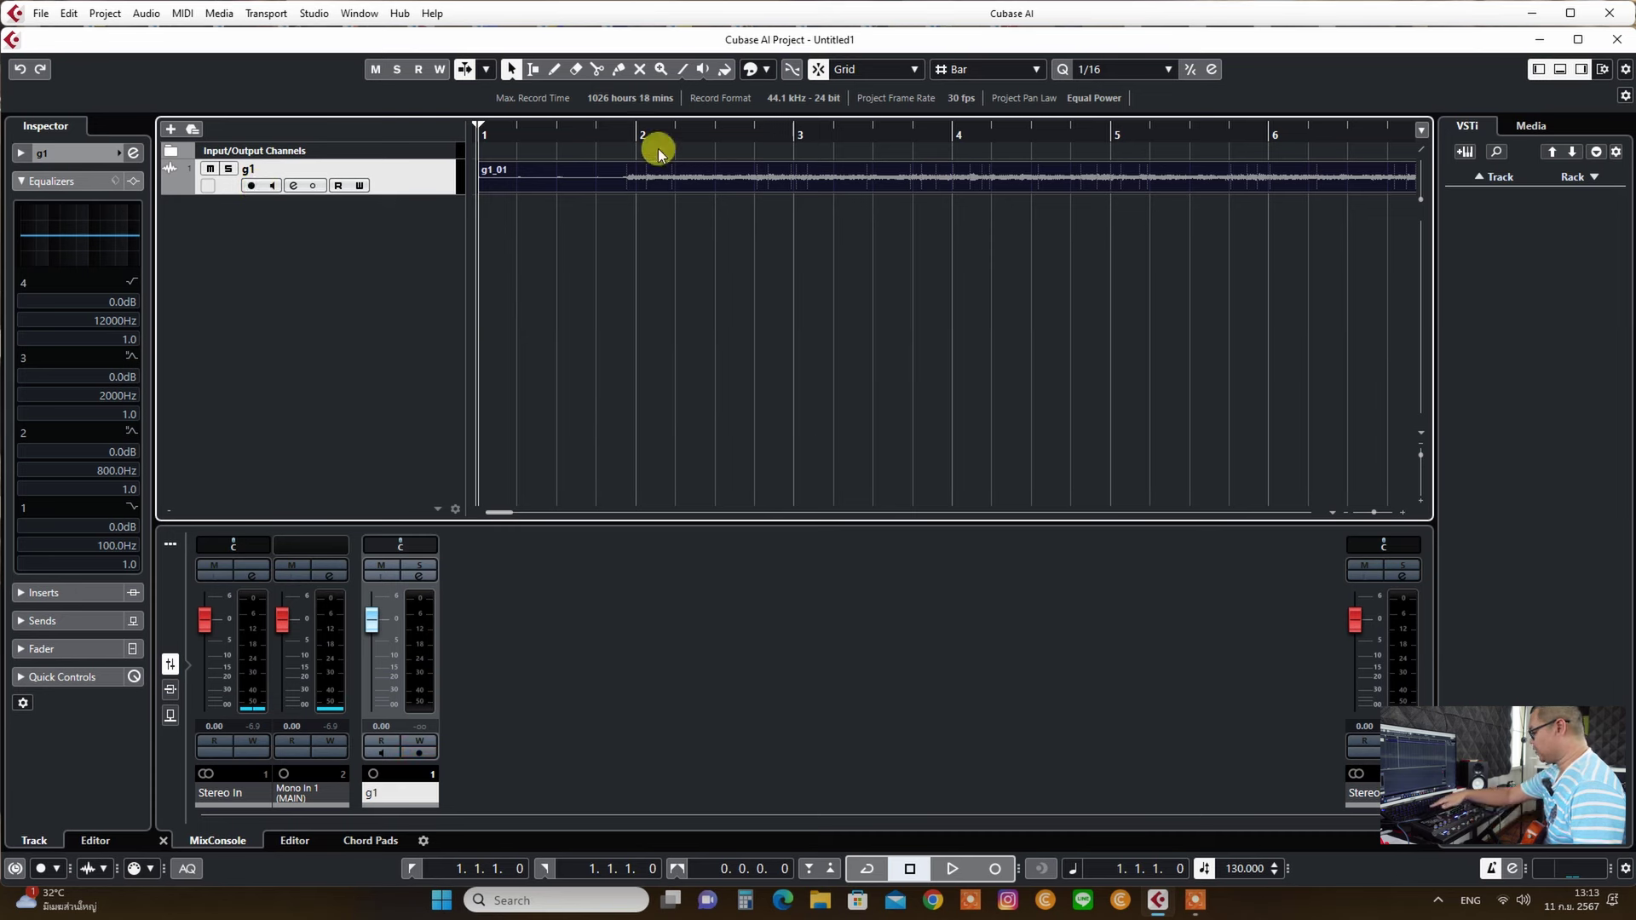
Play back the recorded g1 take from bar 2, then stop and return to that position.
click(628, 133)
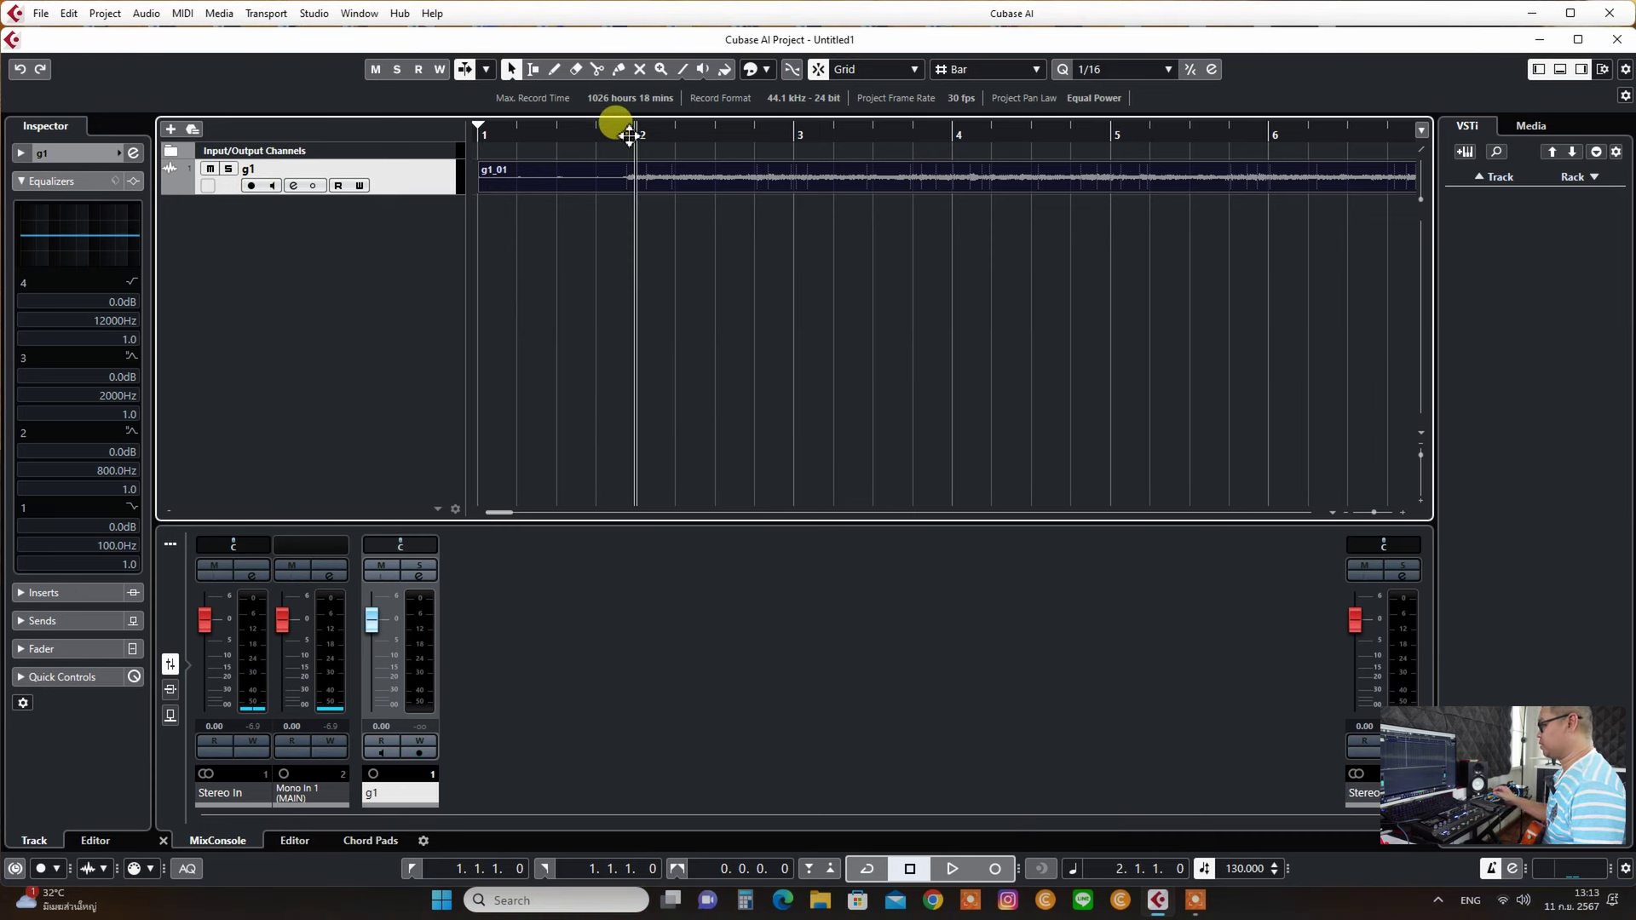
key(space)
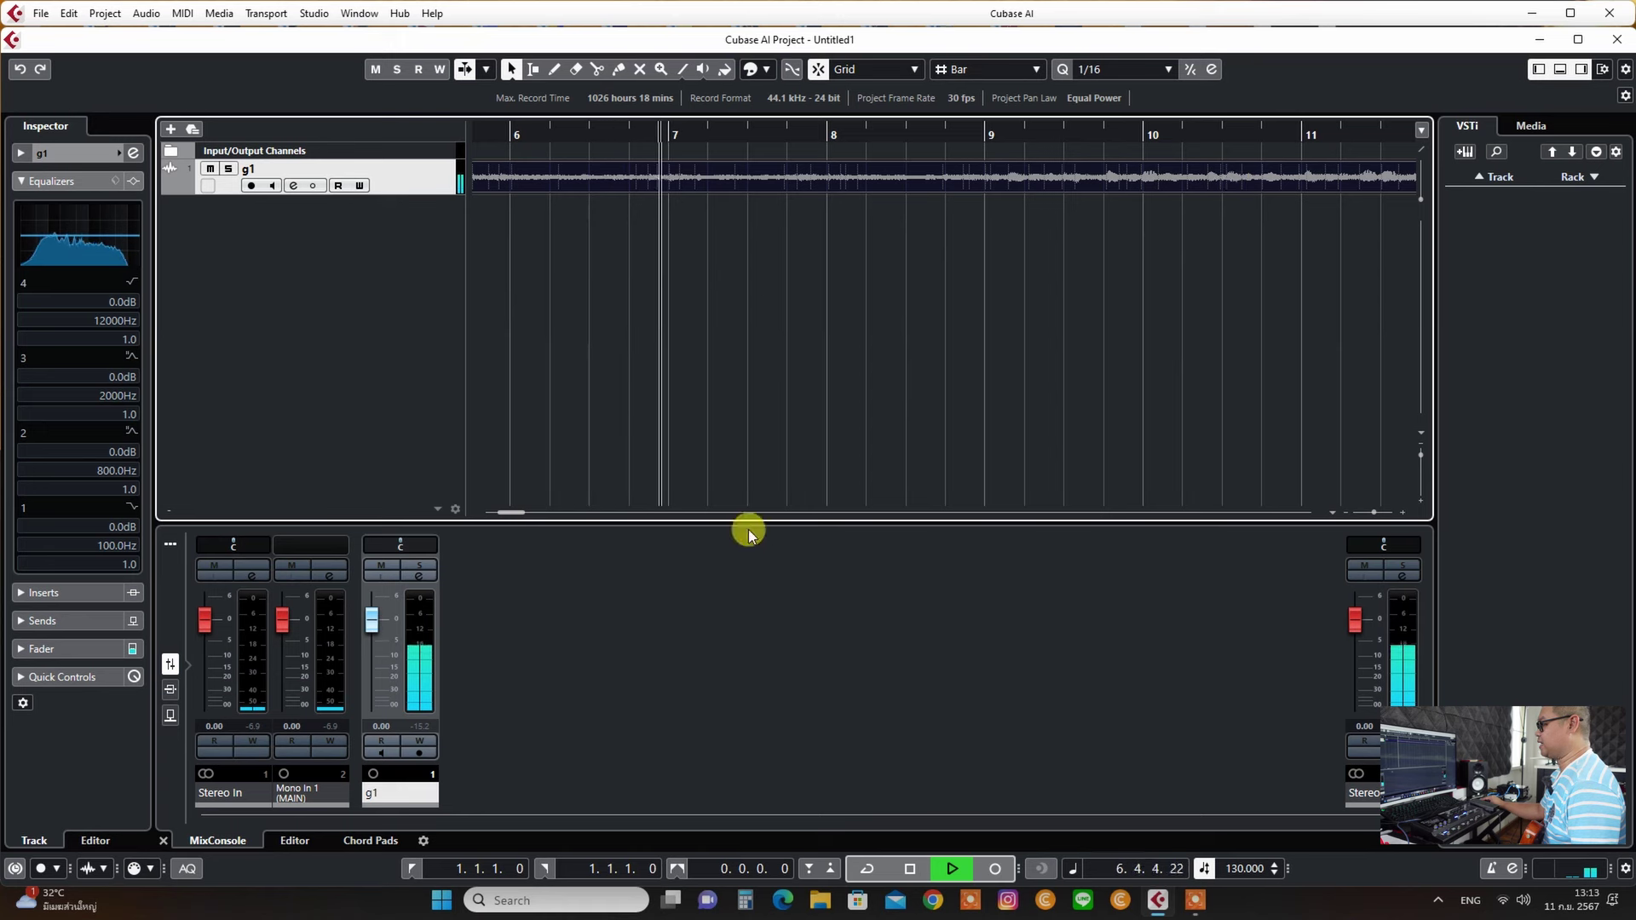
click(909, 868)
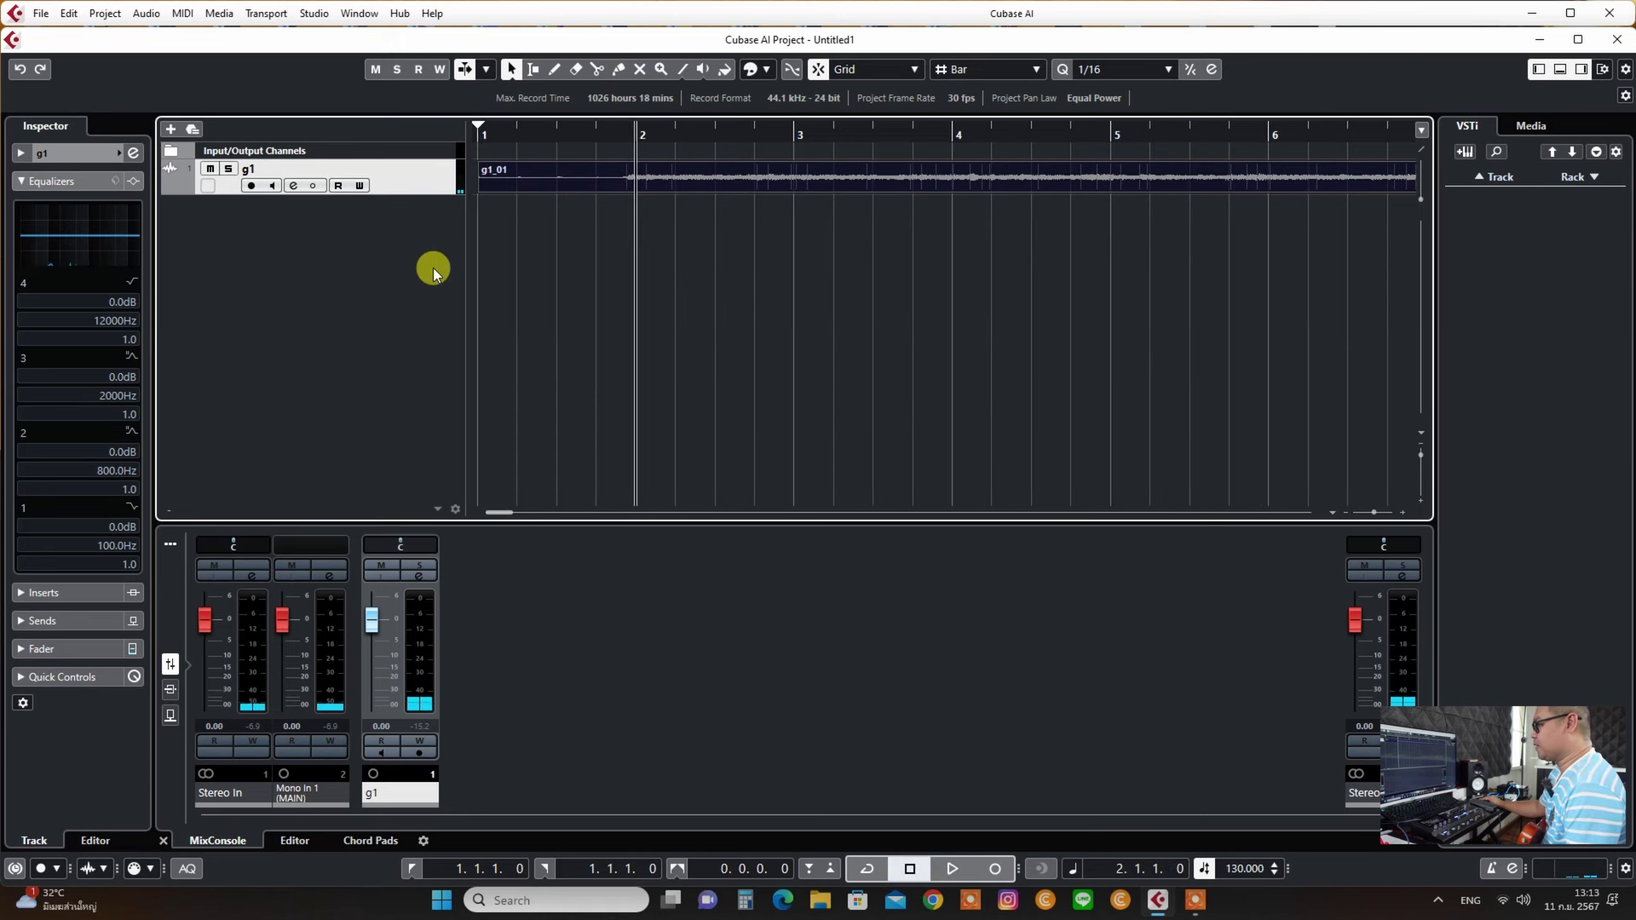
right_click(261, 239)
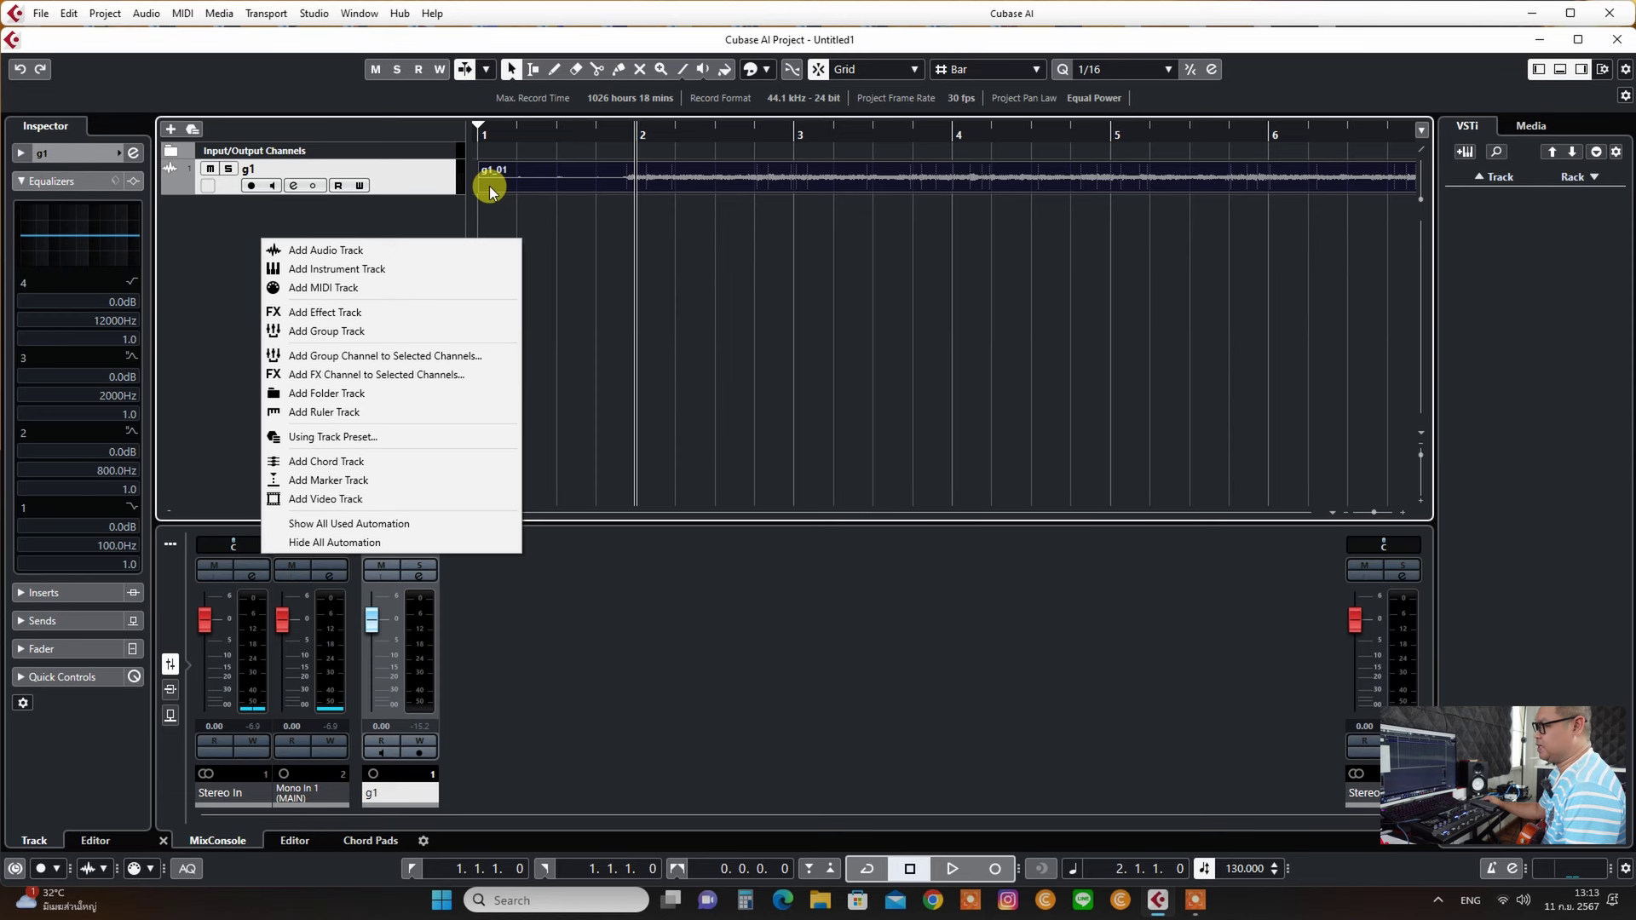
click(362, 223)
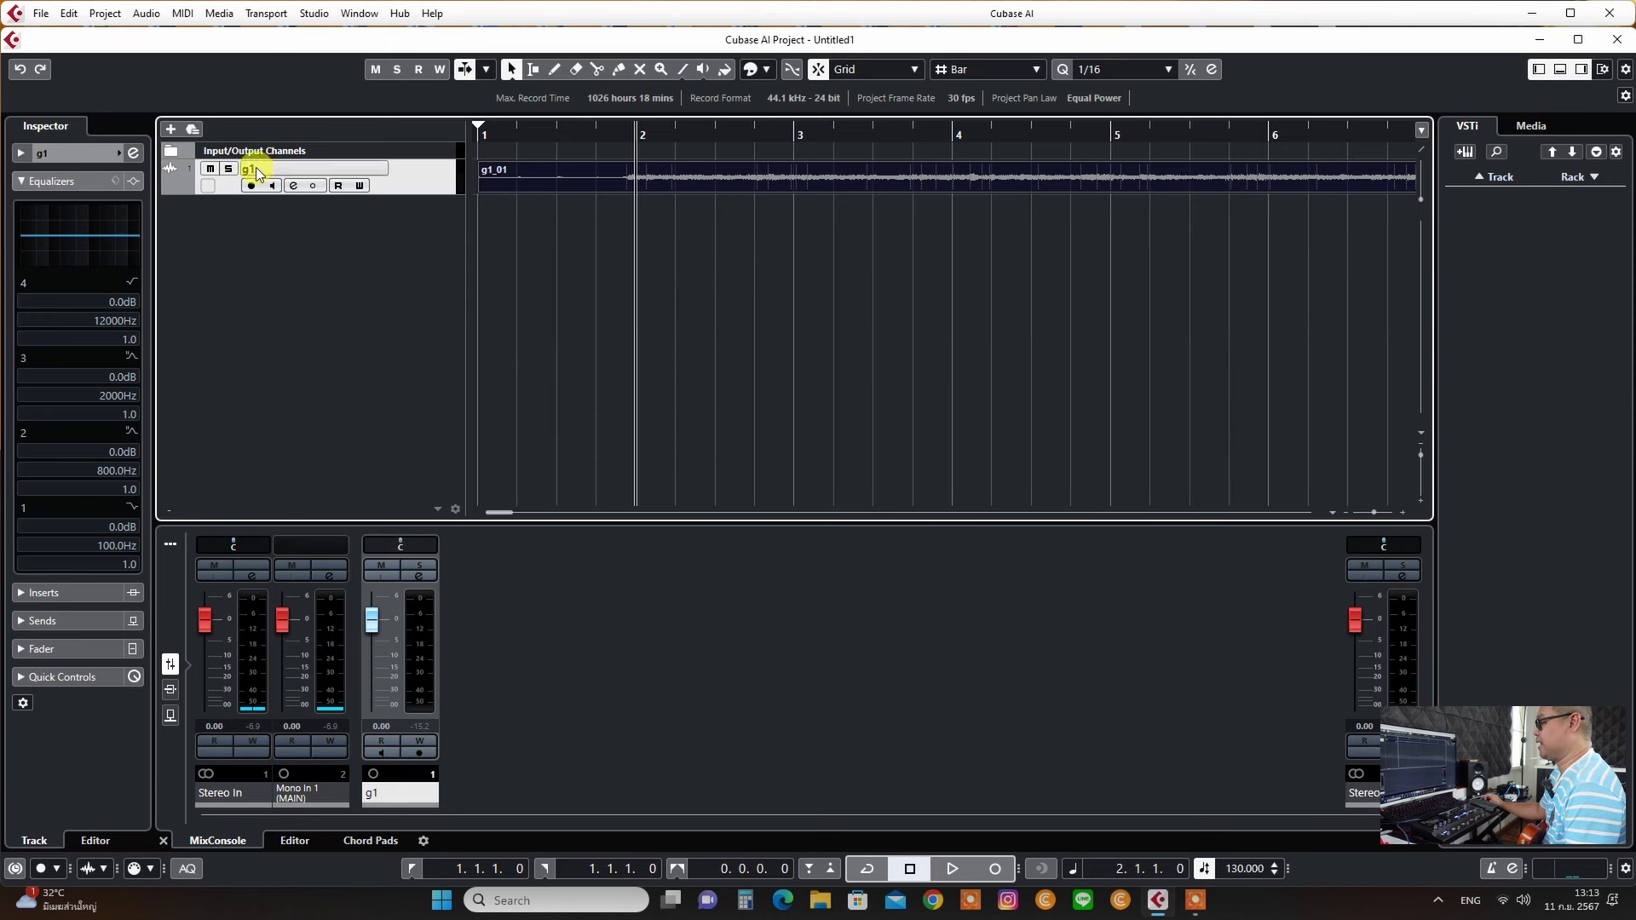
click(924, 164)
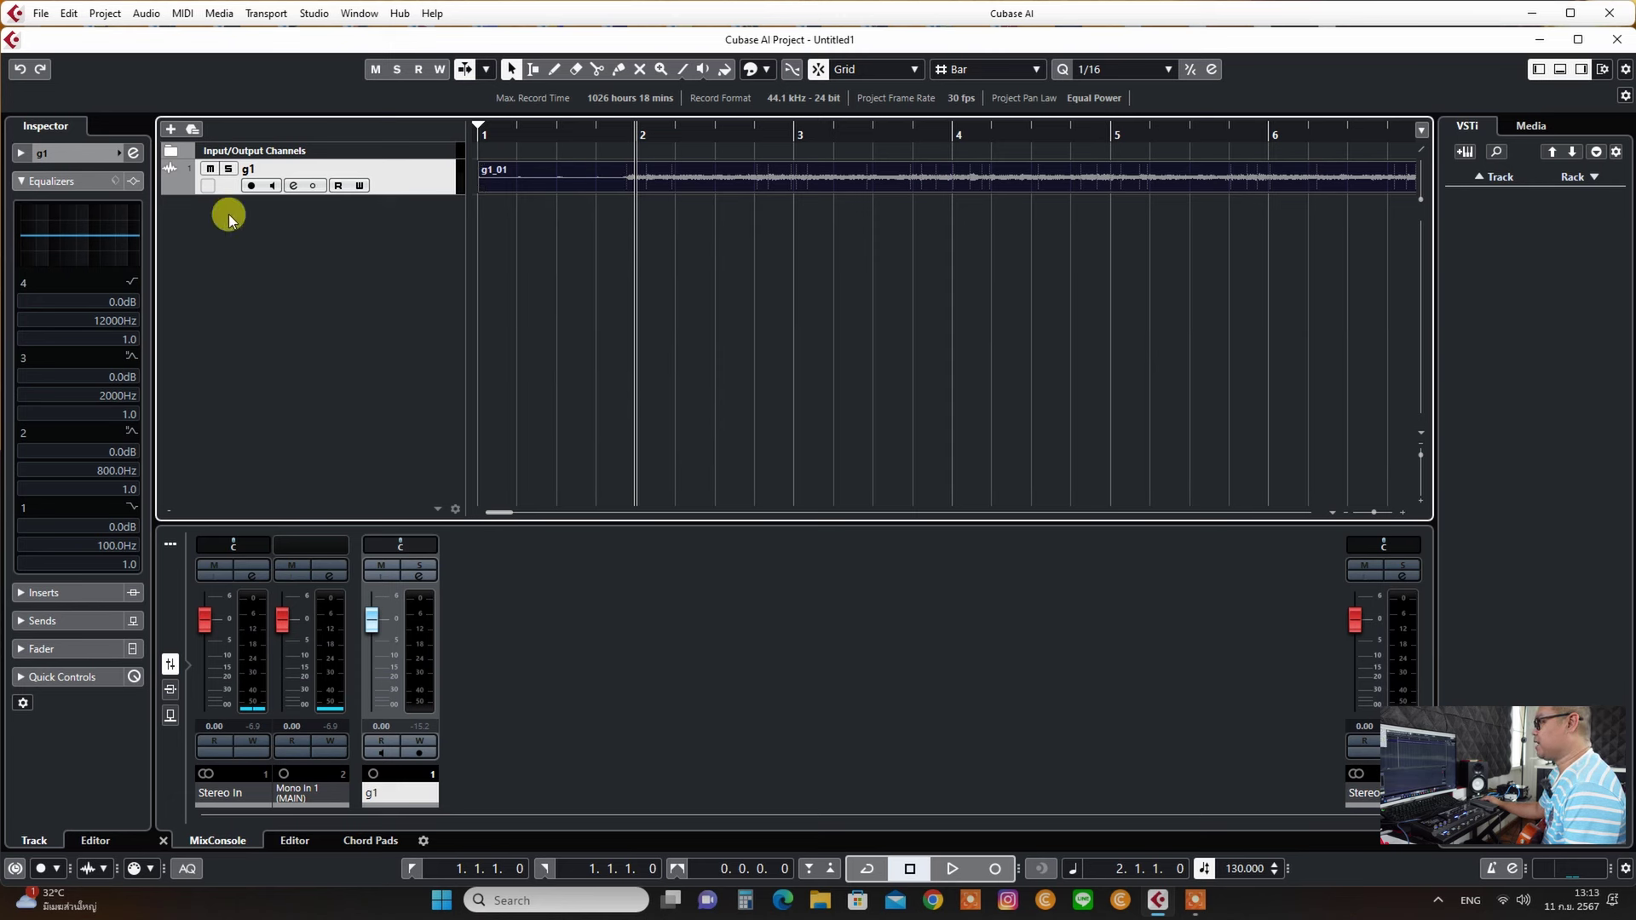
Add a second mono audio track named g2 with DRY (Mono) as hardware input and Stereo Out as output.
click(105, 13)
mouse_move(213, 36)
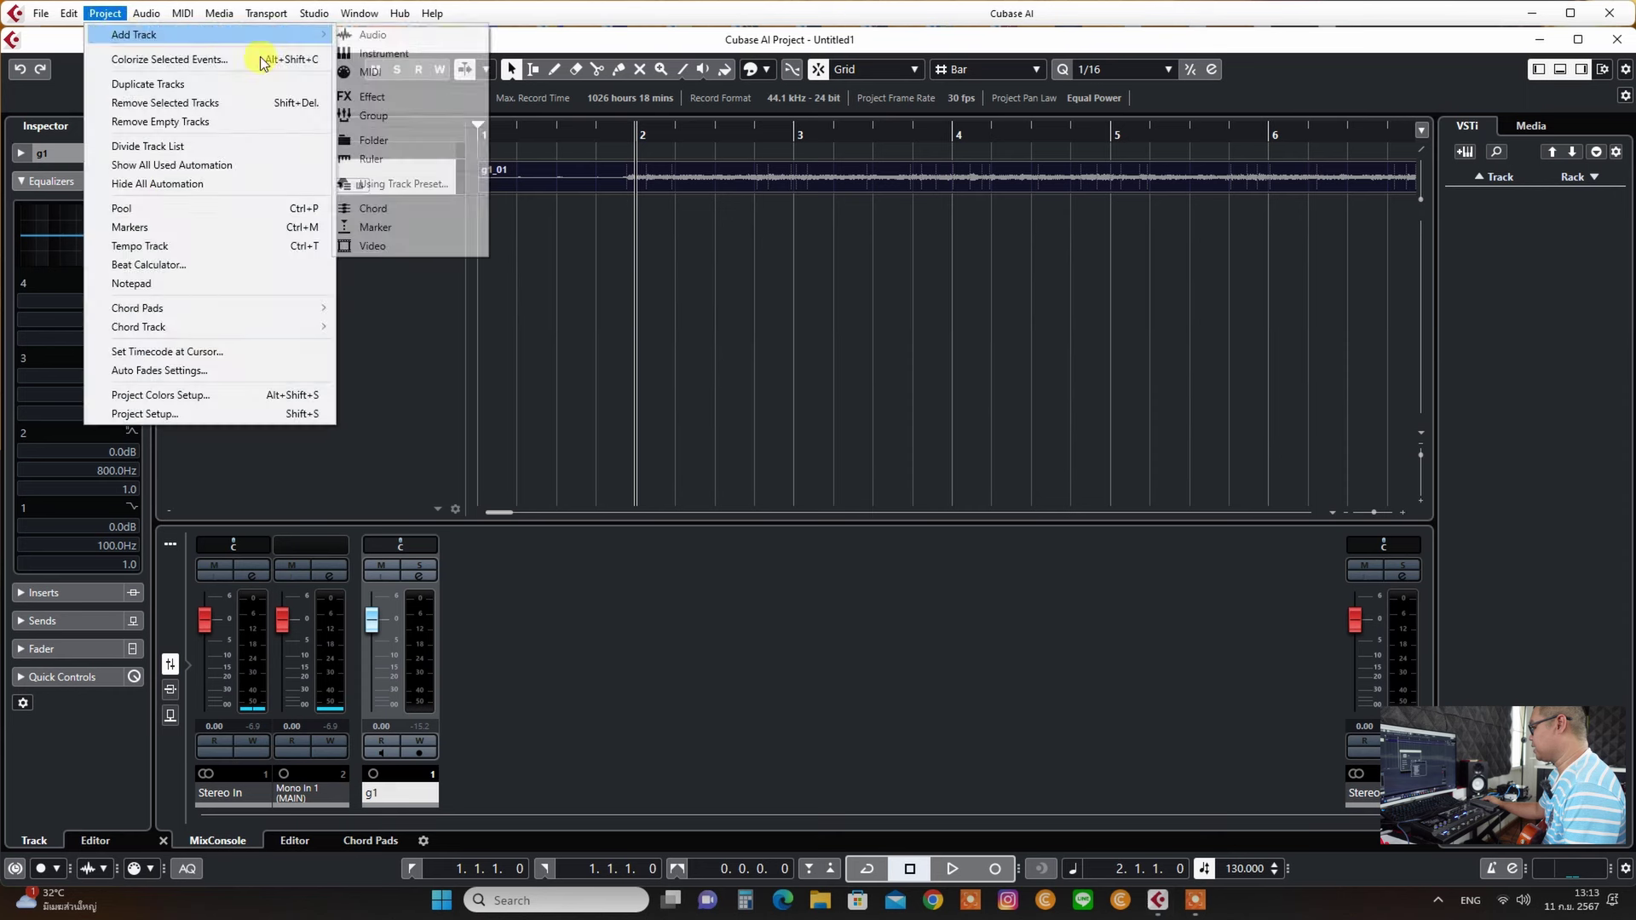
click(409, 36)
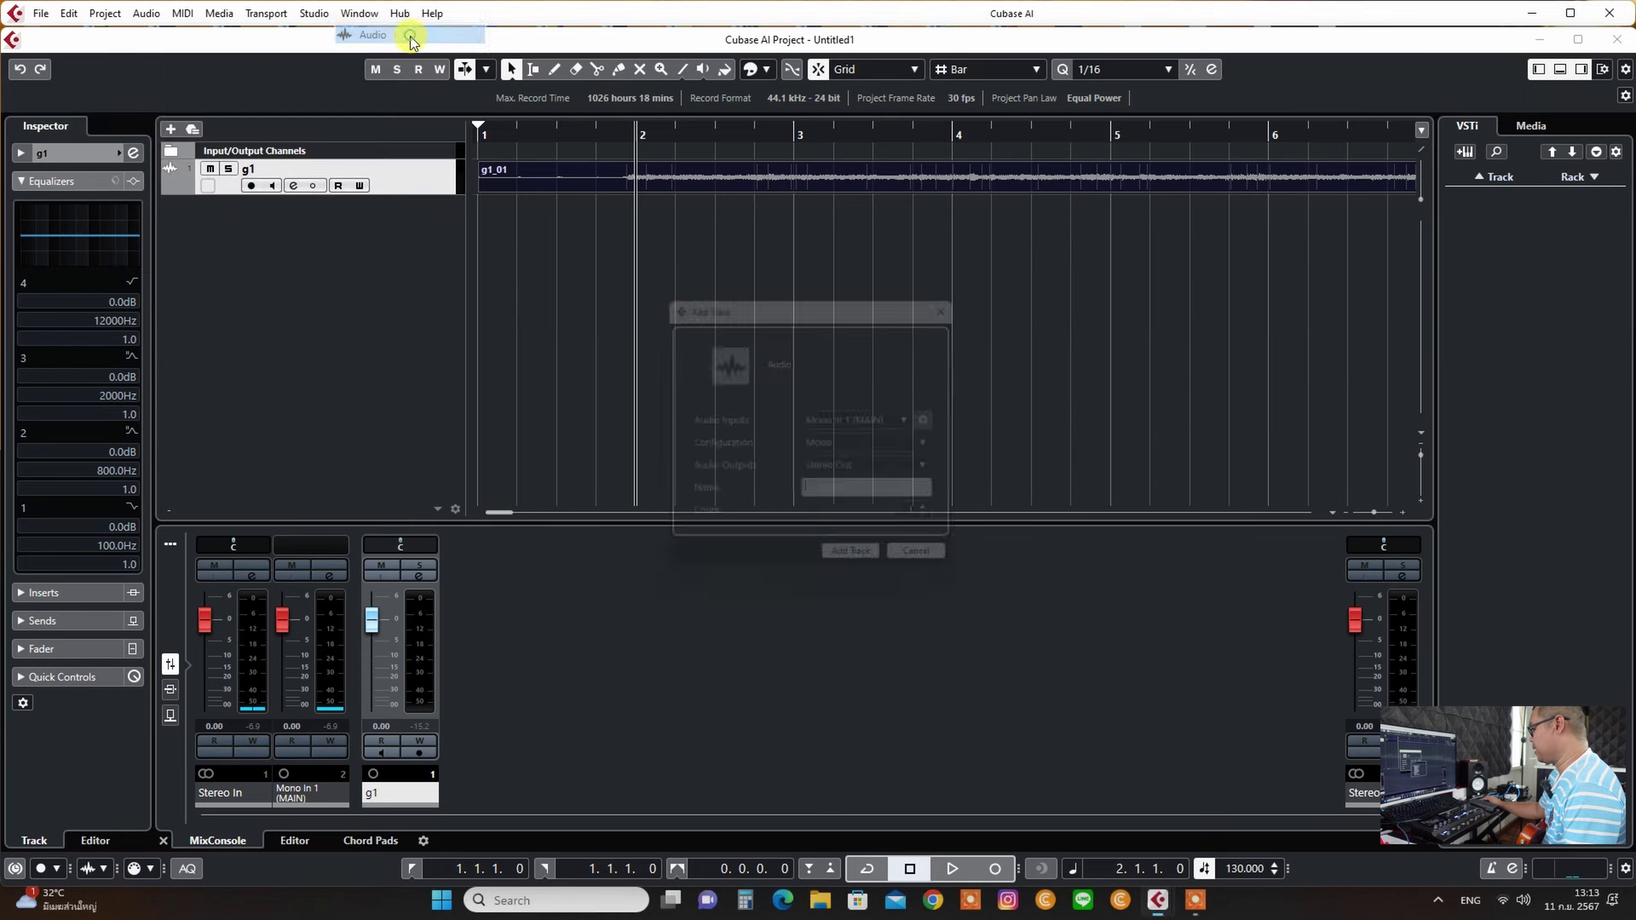
click(880, 421)
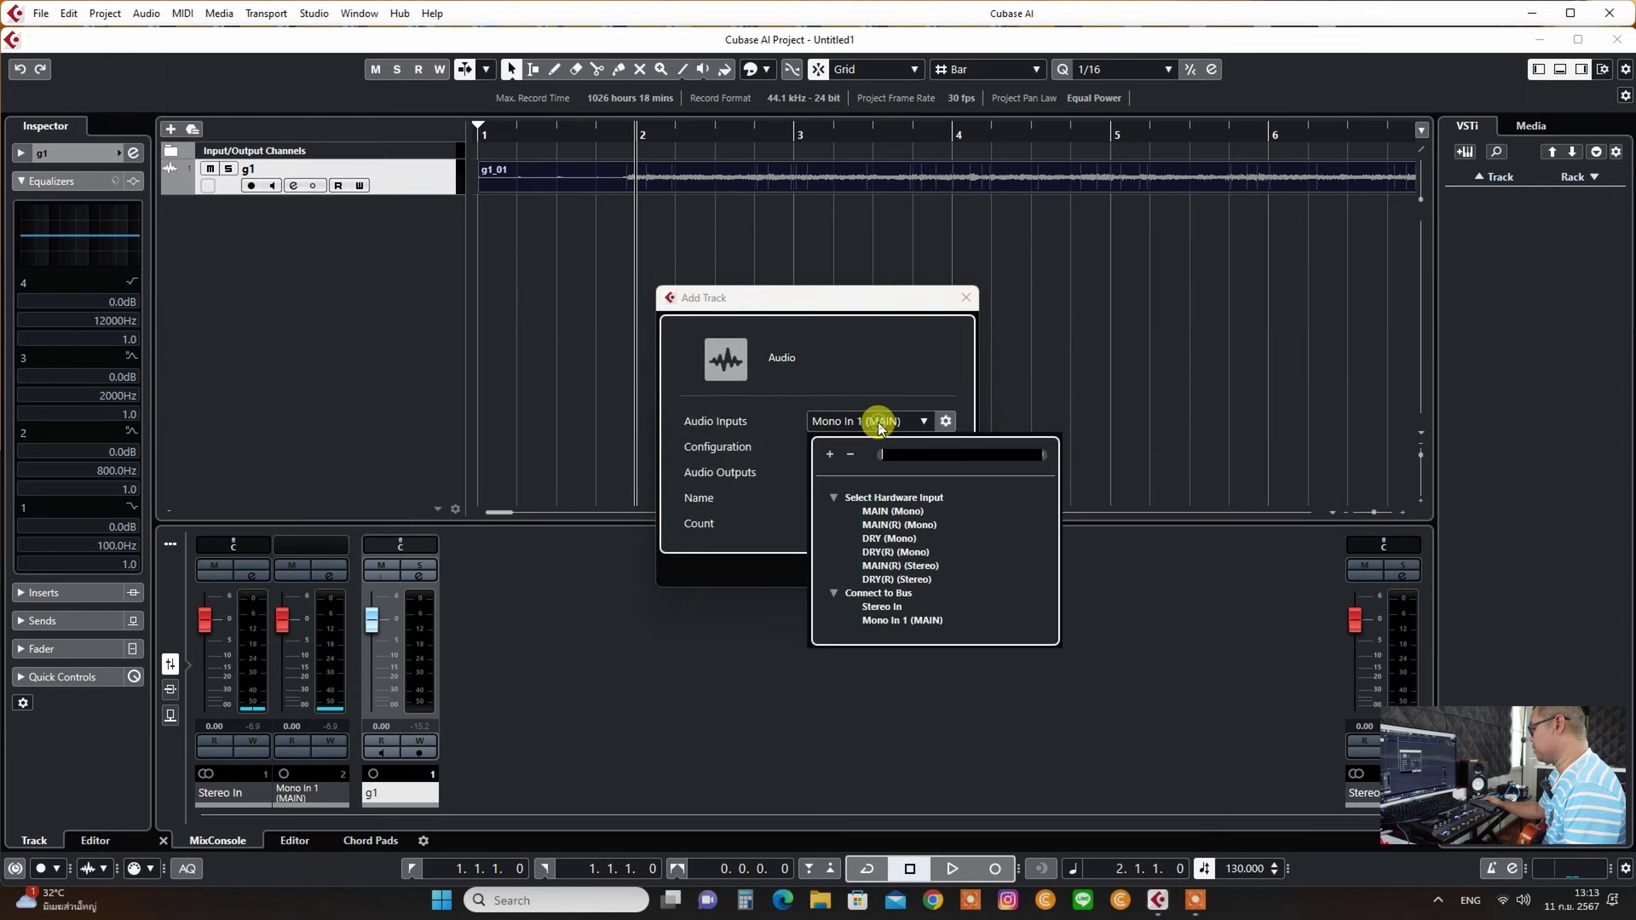
click(887, 543)
click(831, 500)
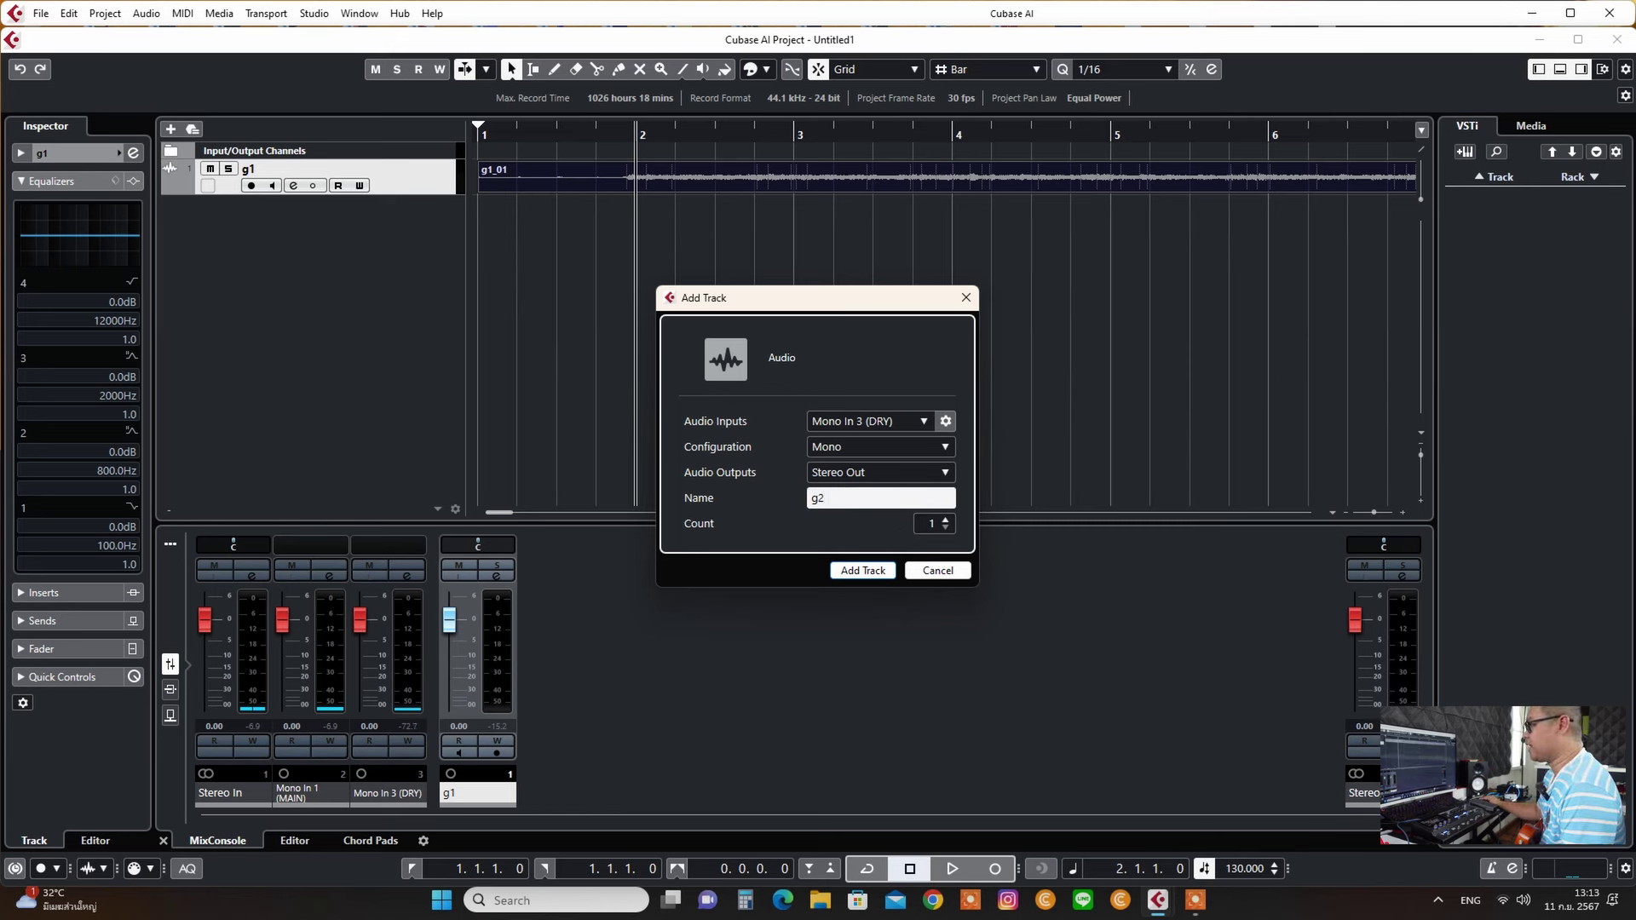
click(847, 570)
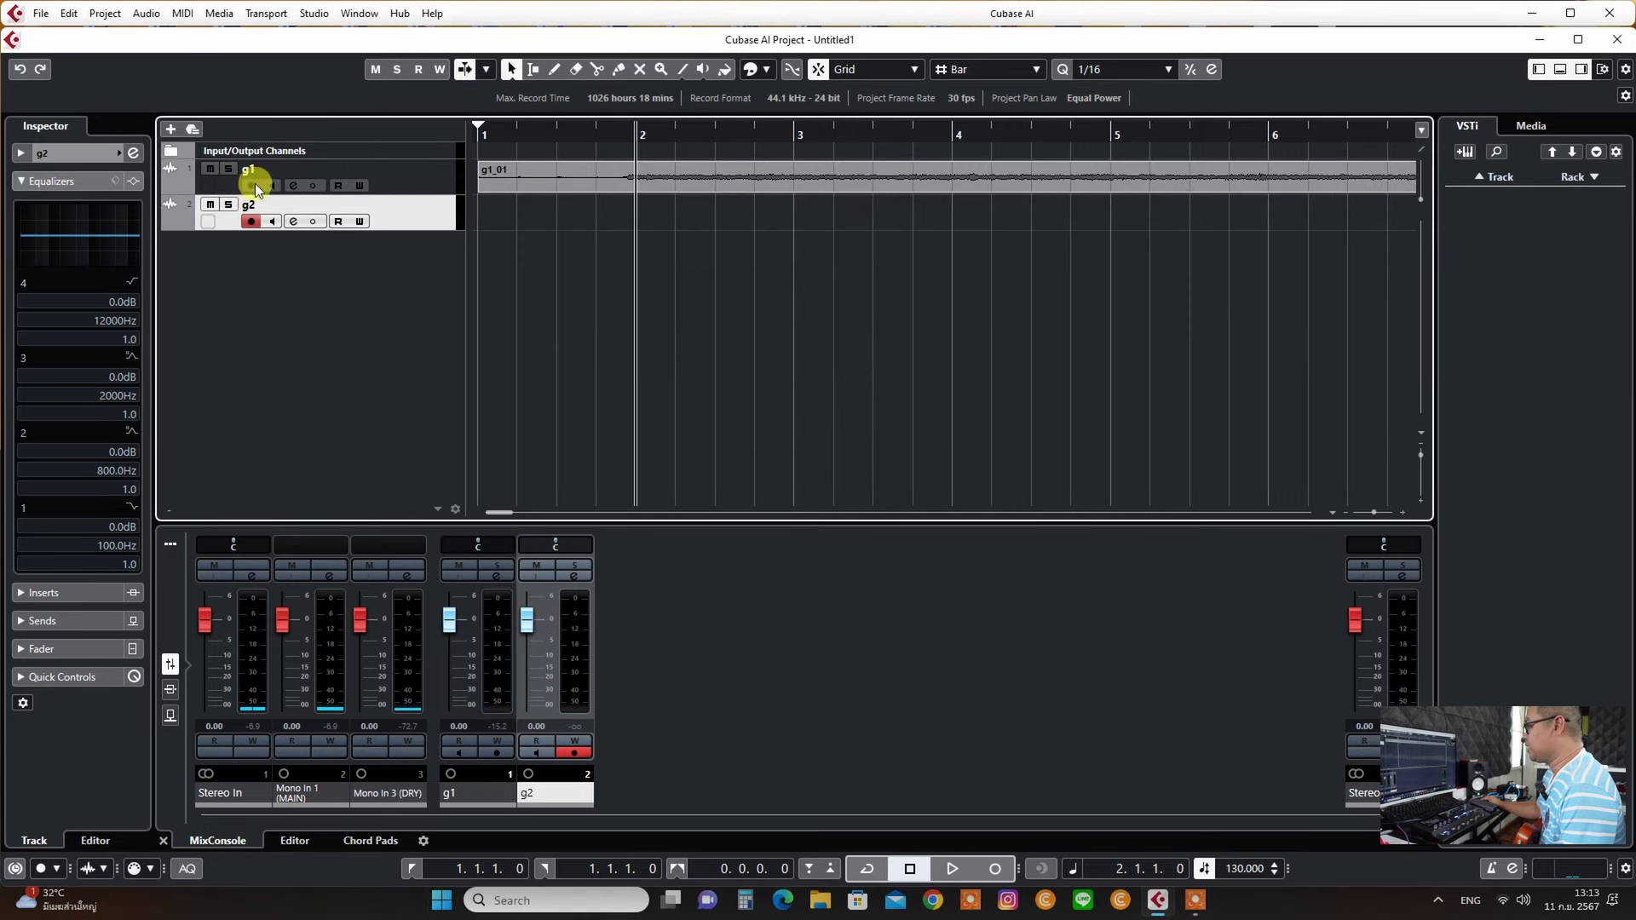
Move the cursor to bar 1, pan the g1 channel fully left, and select track g2.
click(479, 134)
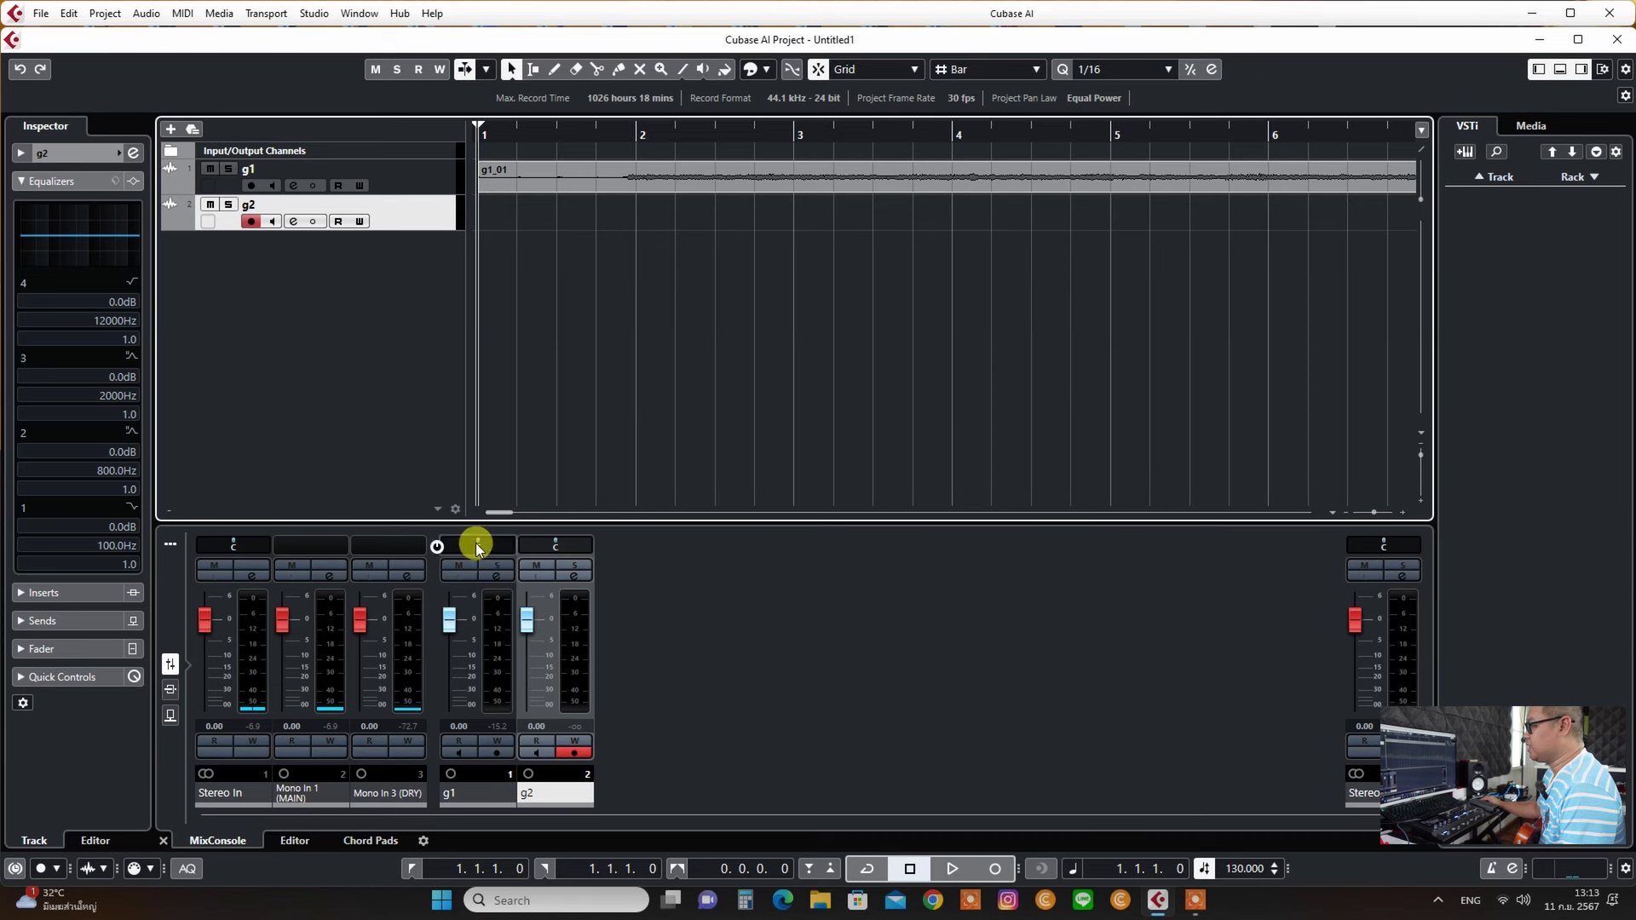
drag(475, 544, 377, 552)
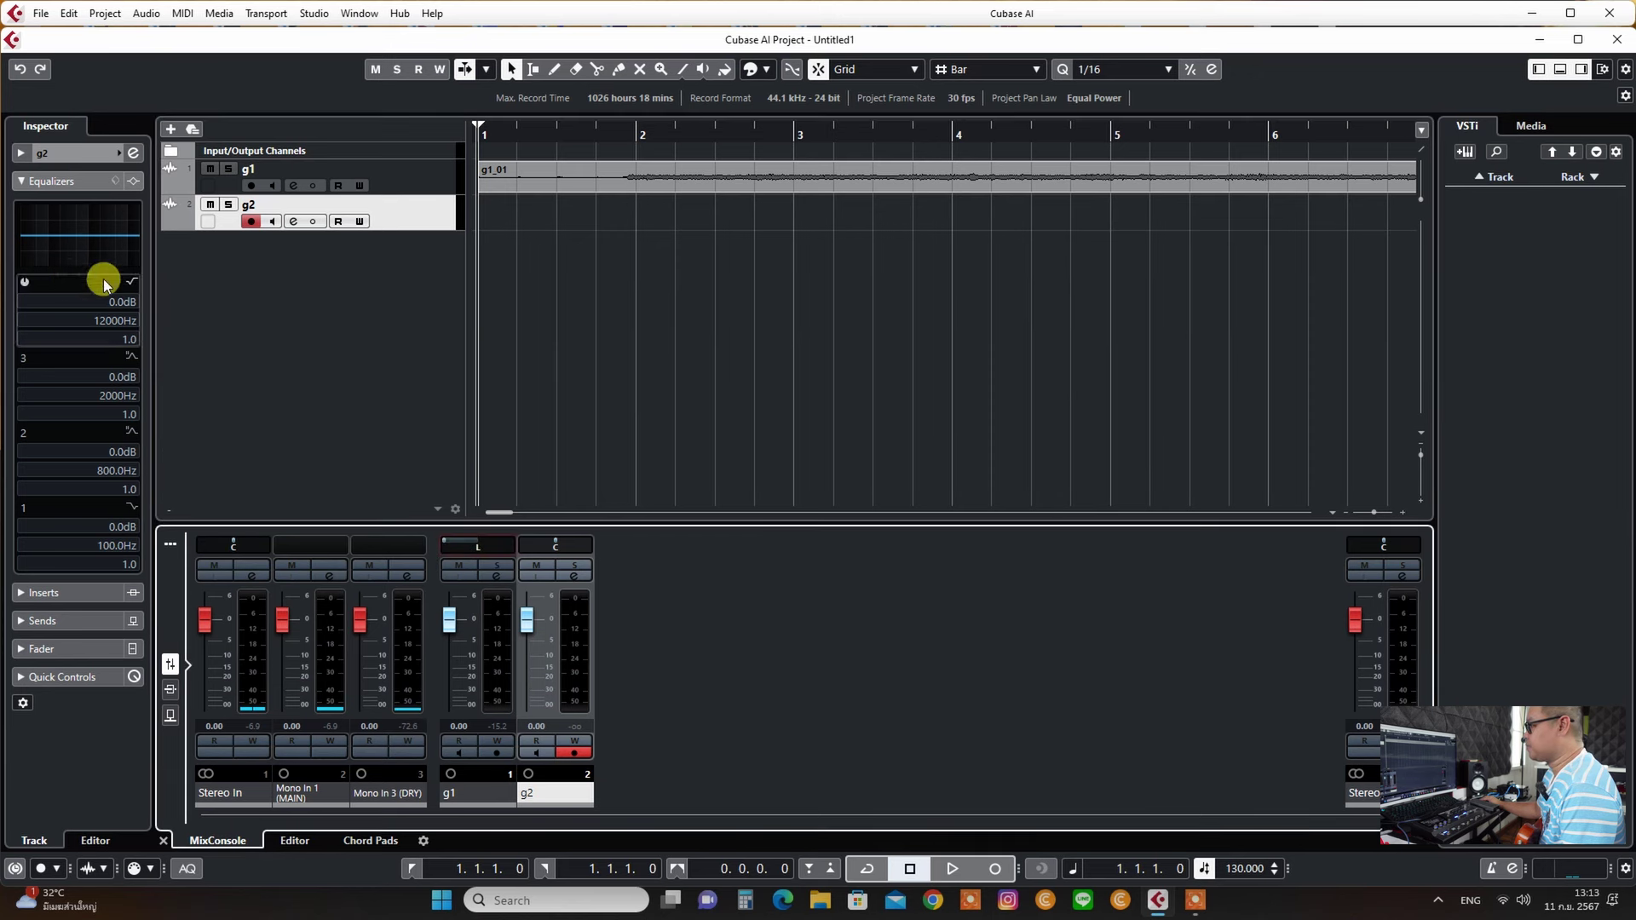
click(264, 212)
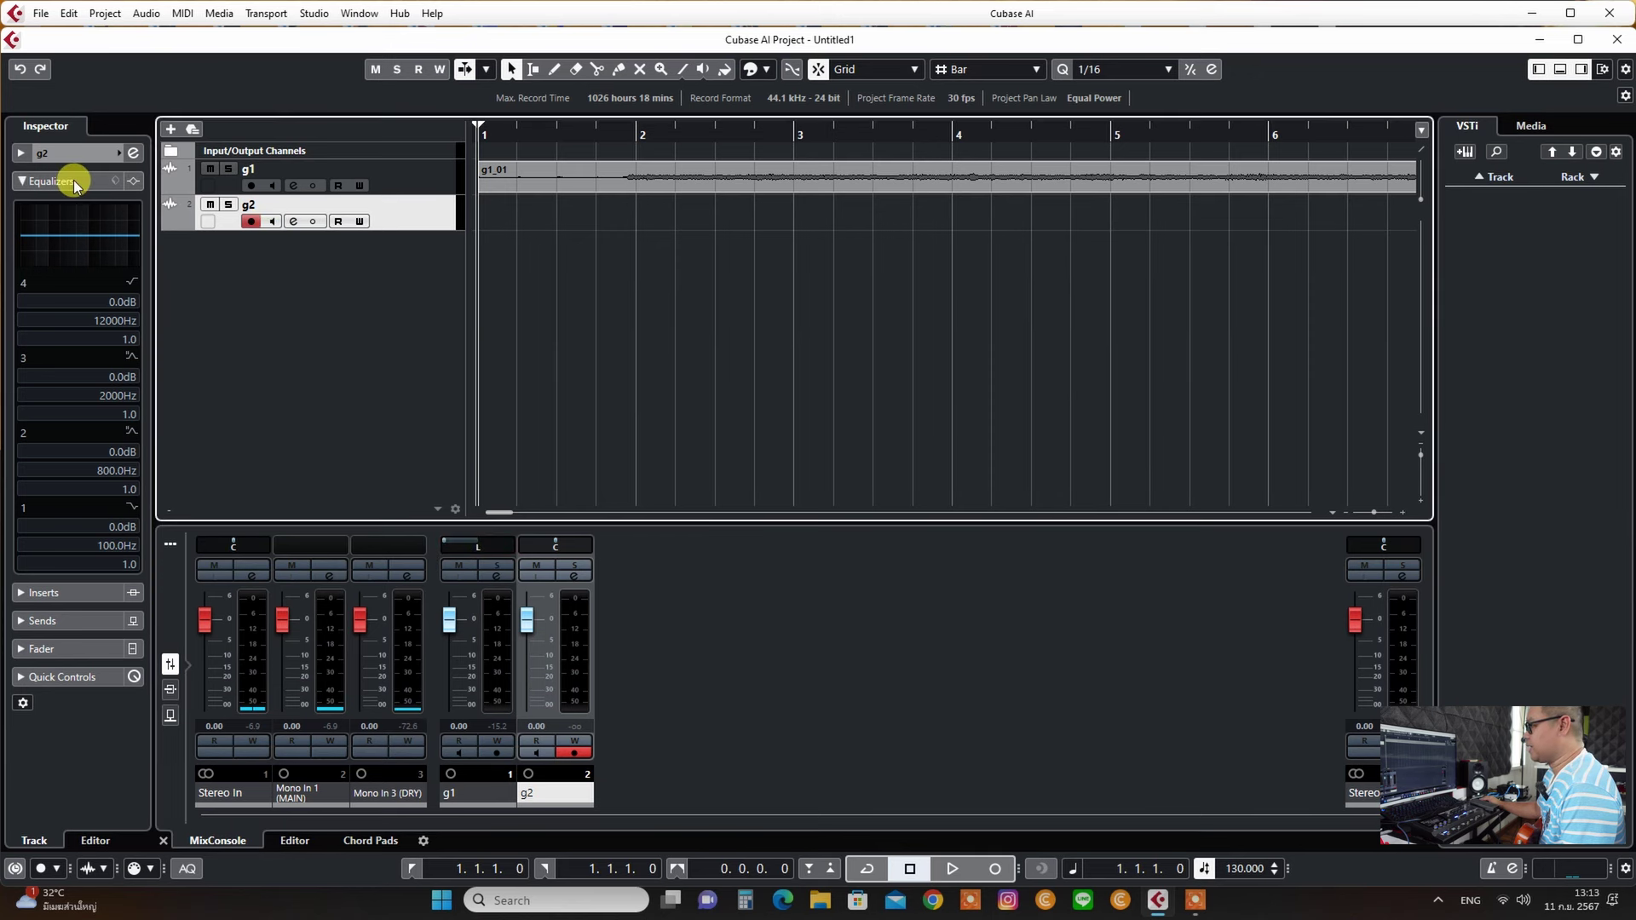
Load the Neural DSP Archetype Gojira plug-in into the first insert slot of track g2.
click(74, 182)
click(90, 212)
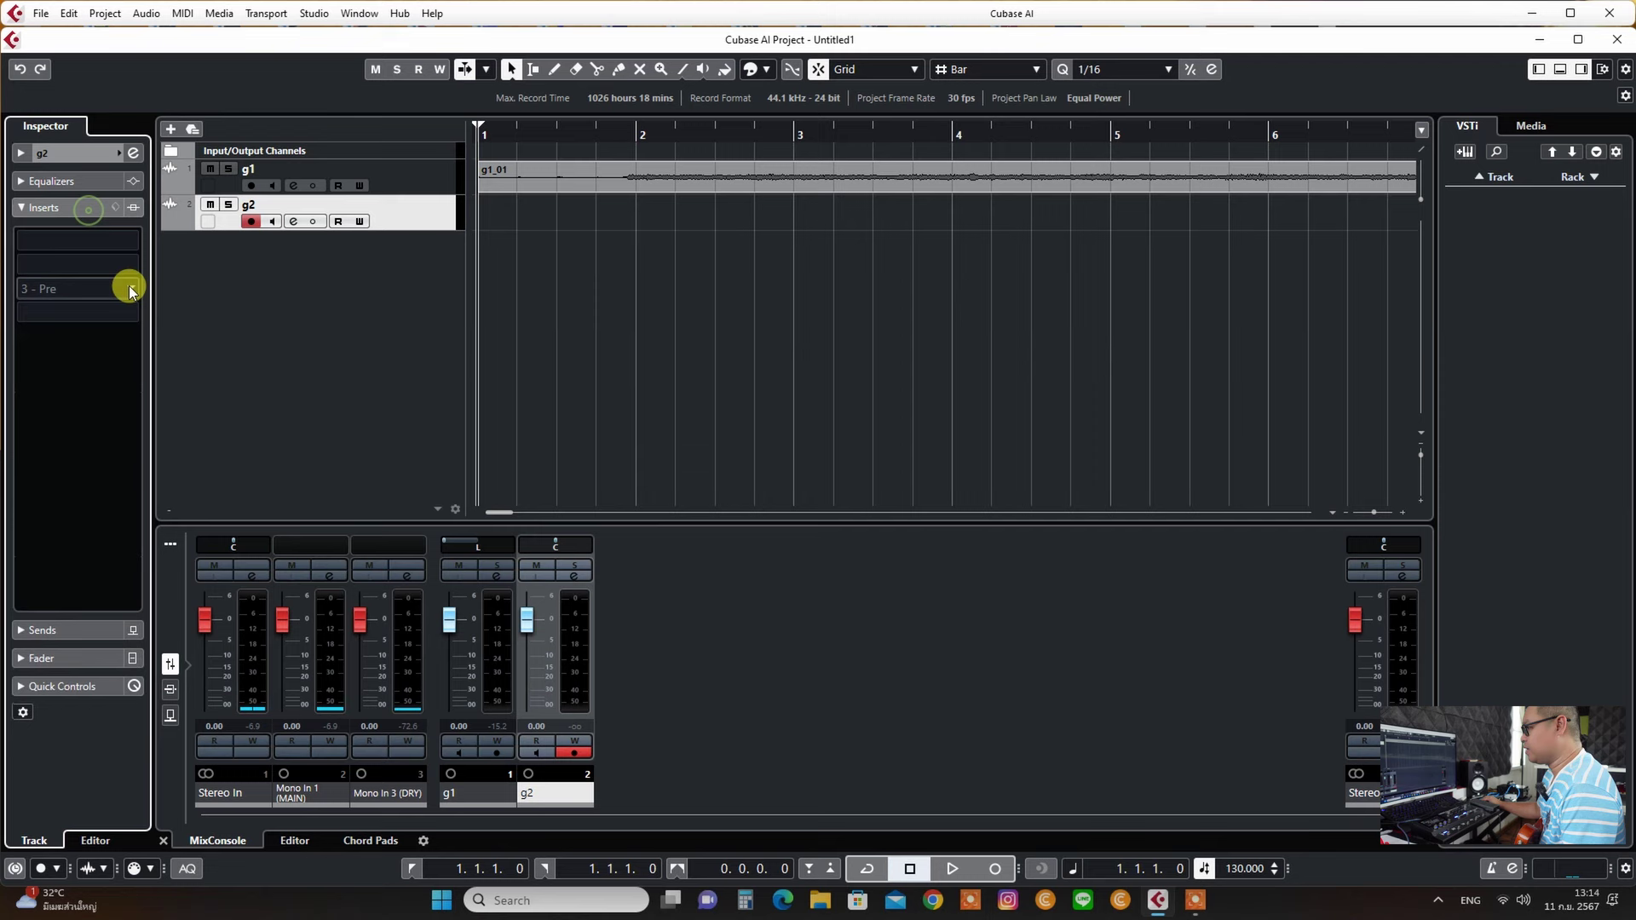
click(129, 241)
click(47, 454)
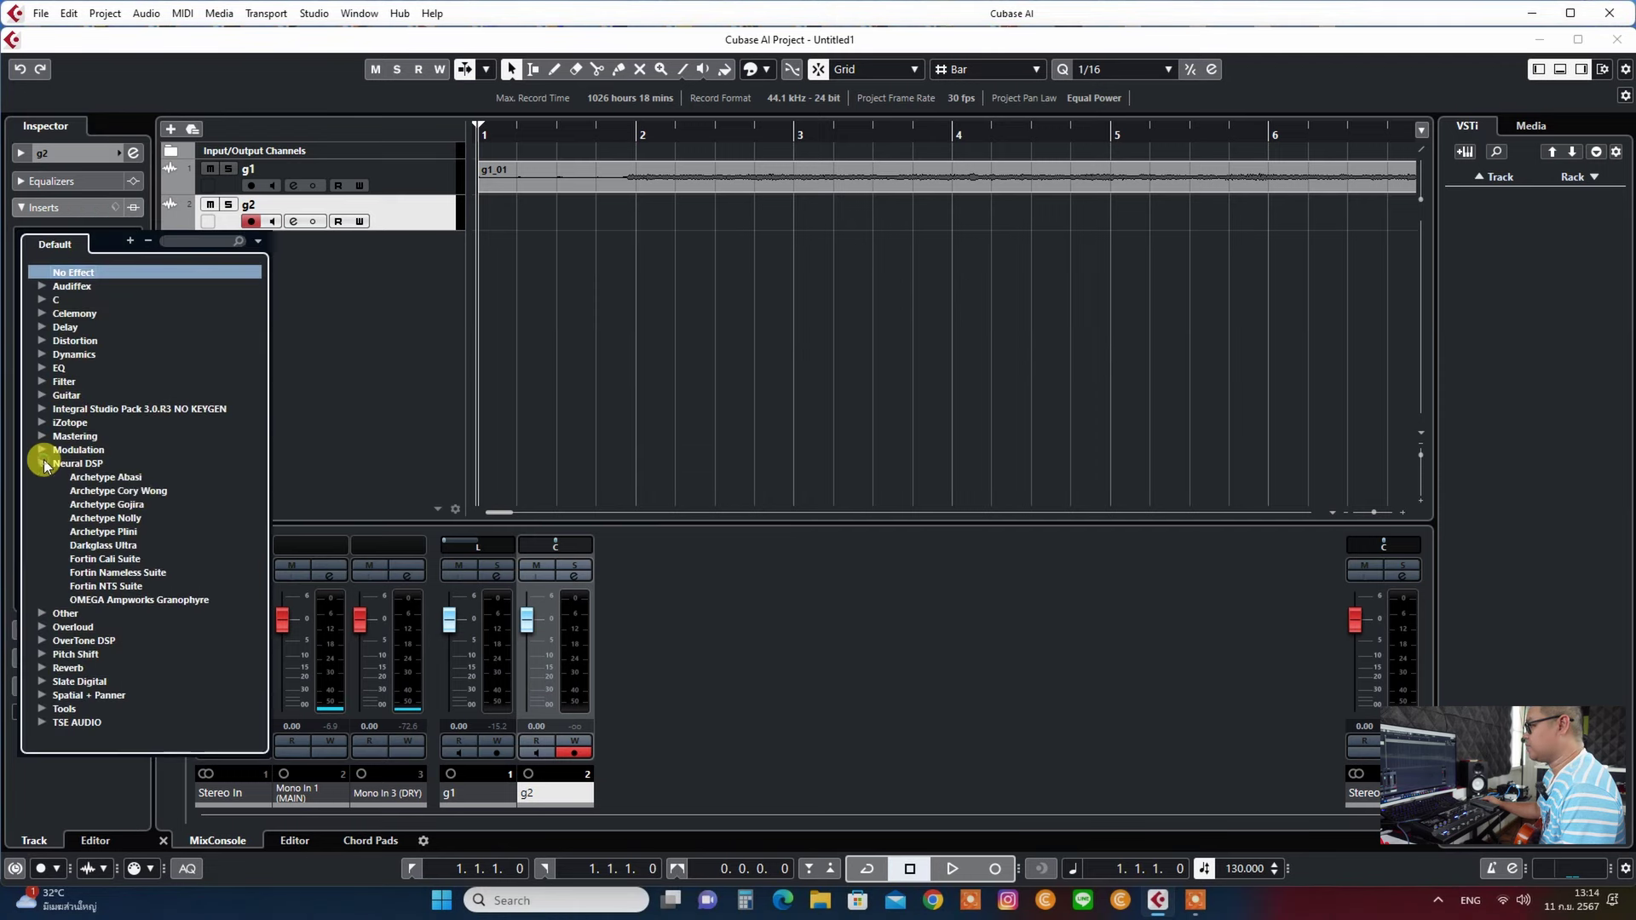
click(120, 501)
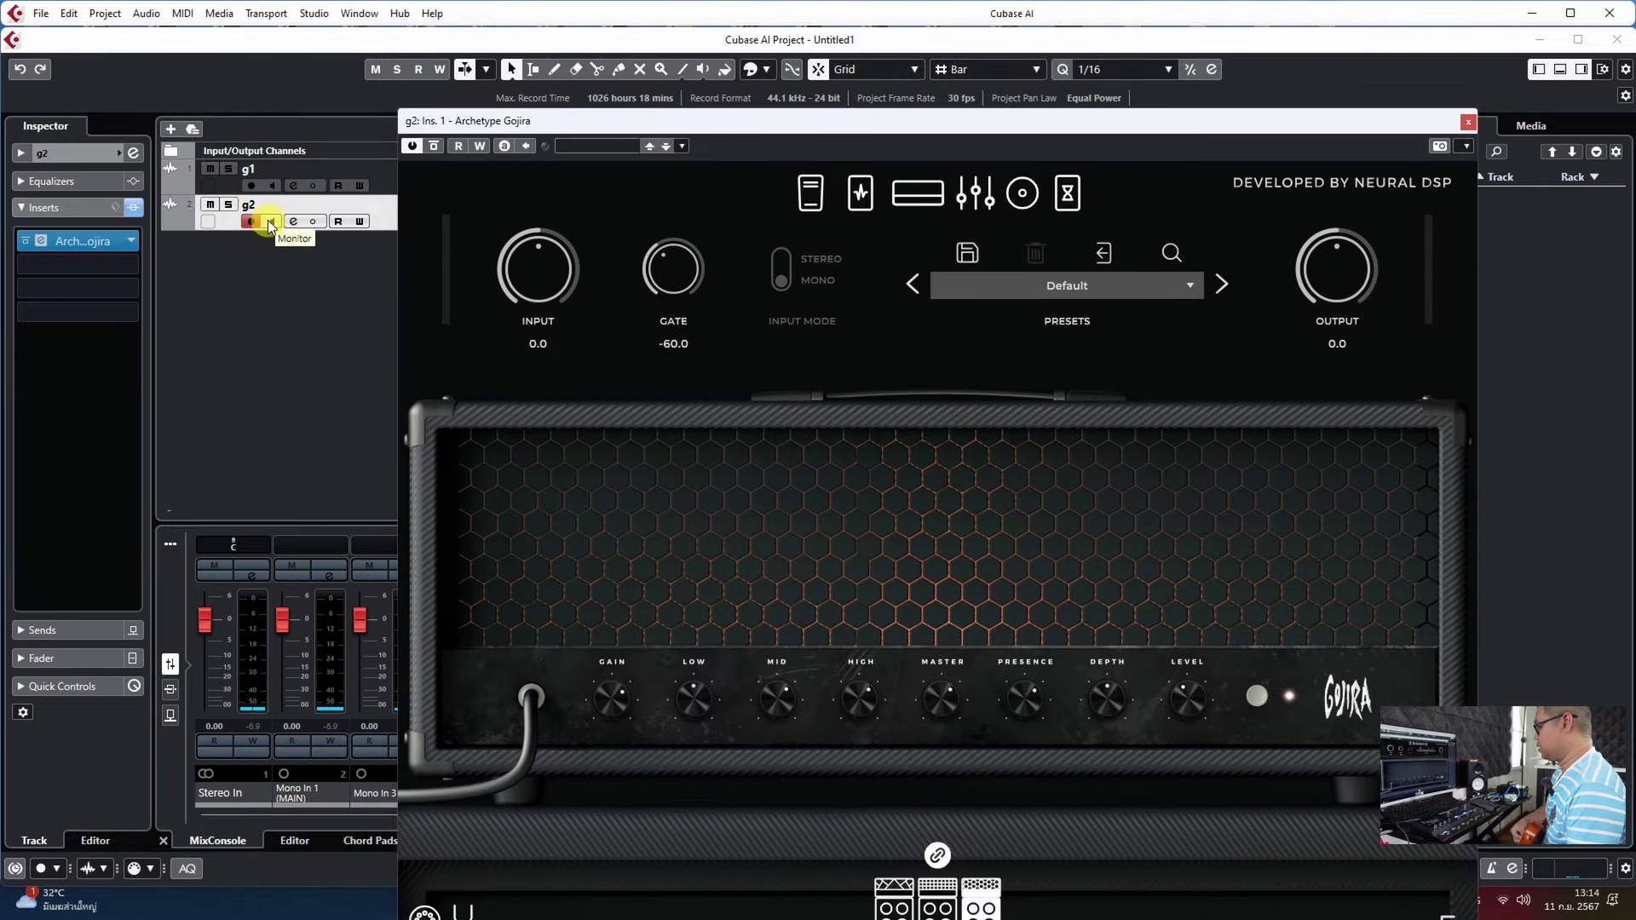
Turn on monitoring for g2 and lower the Master knob of the Archetype Gojira amp, checking its pedals before closing the plug-in.
click(270, 222)
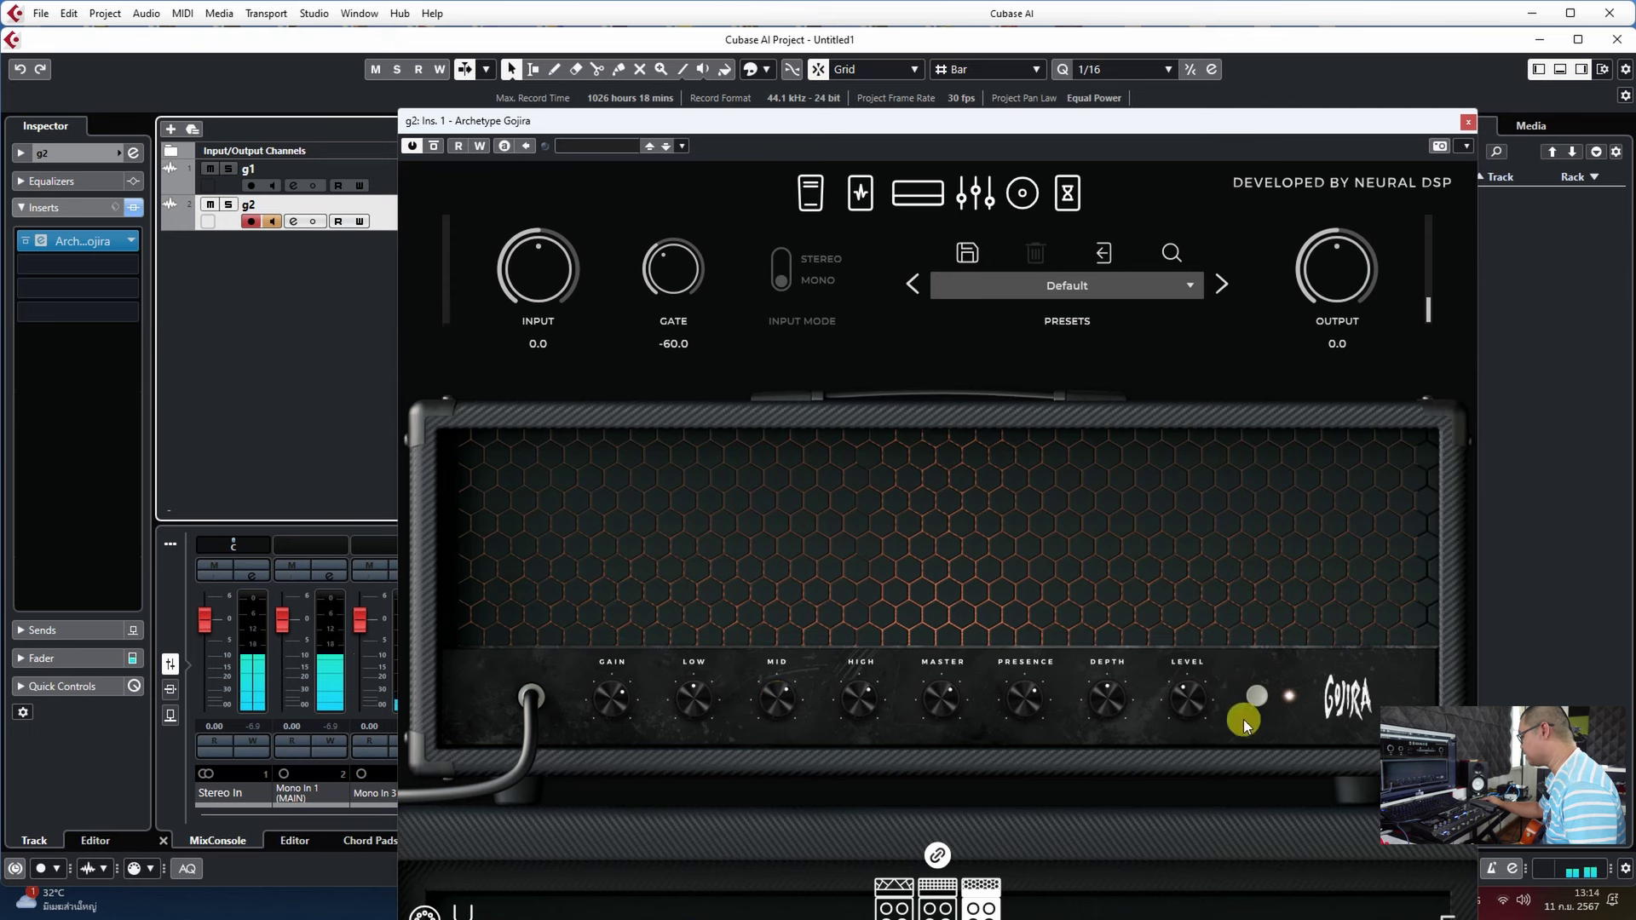
drag(946, 690, 942, 740)
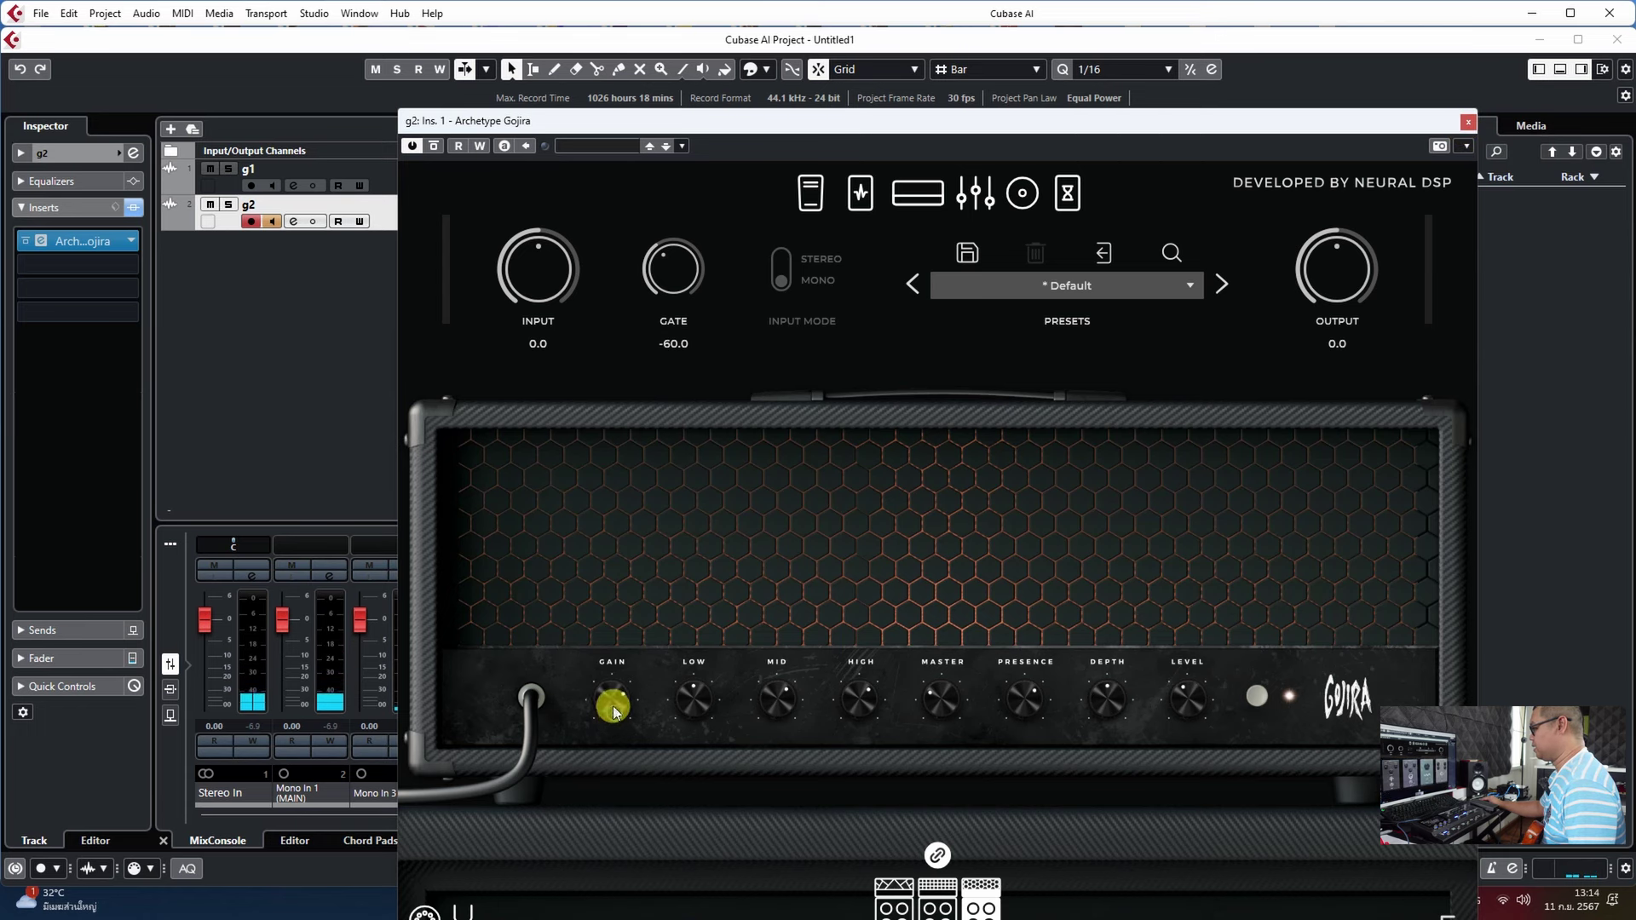
click(863, 197)
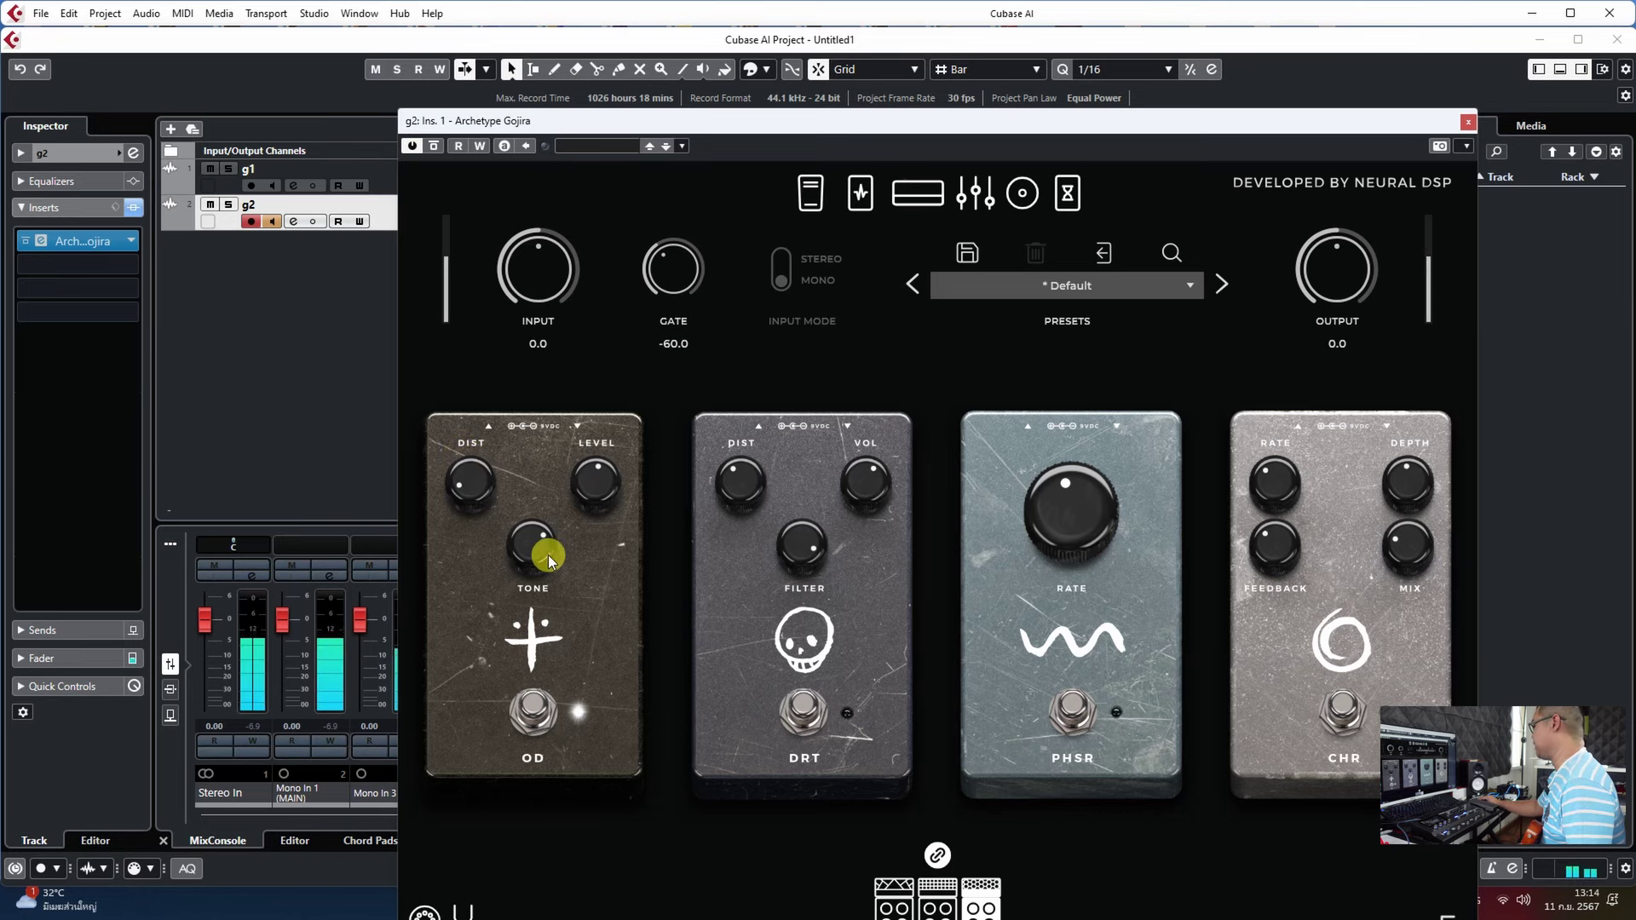
click(1465, 124)
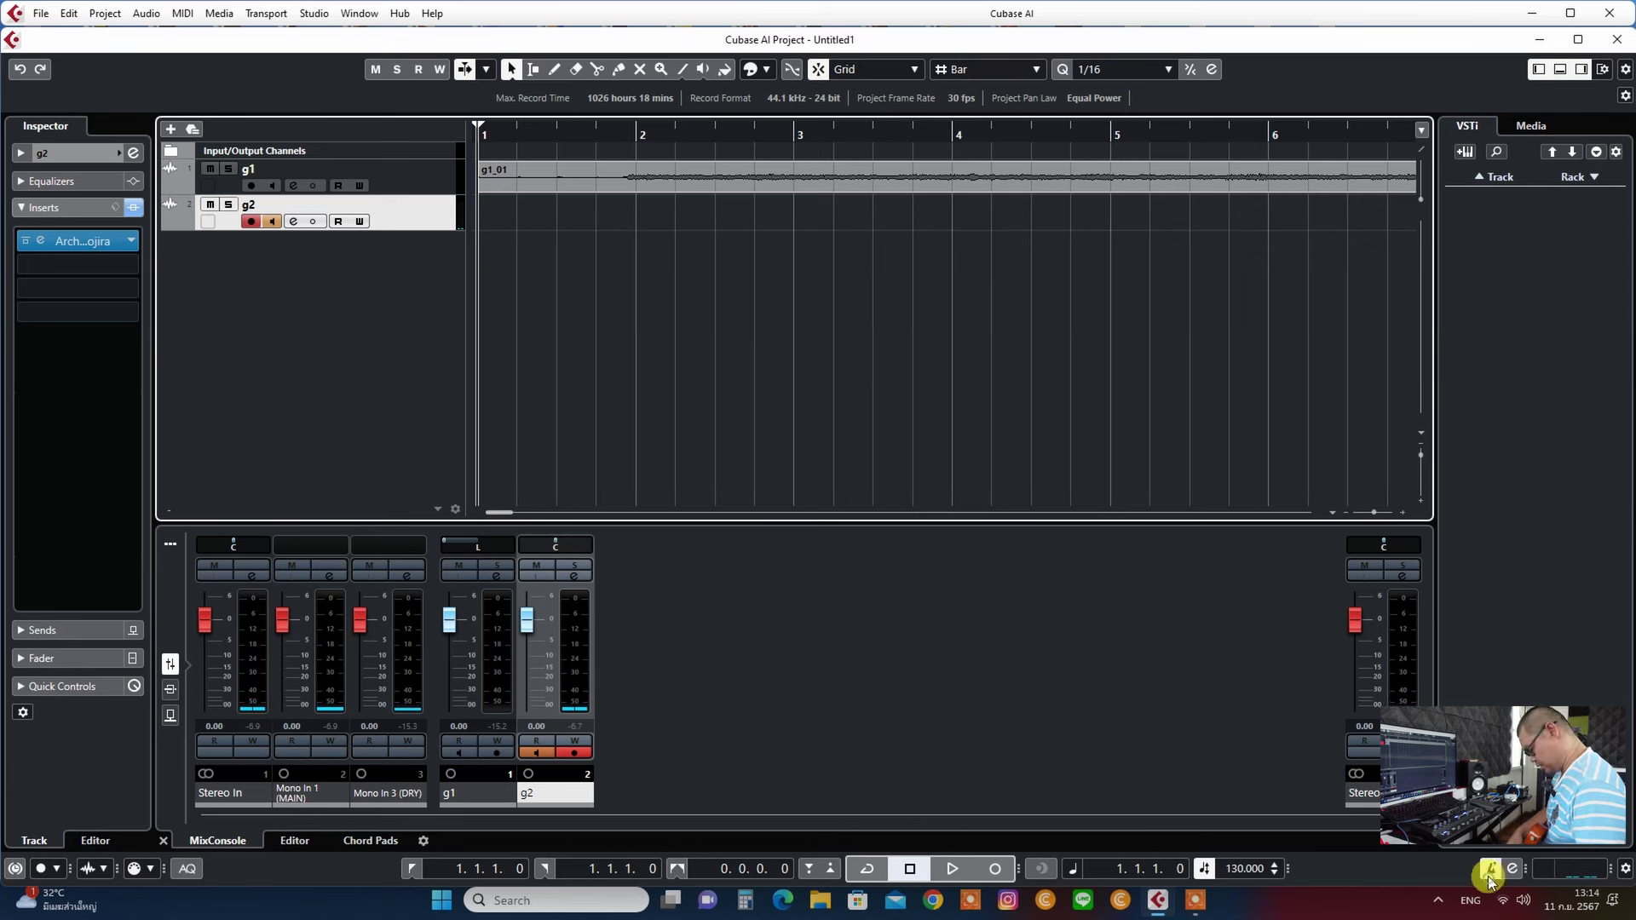
Record a guitar take on g2 from bar 1 to about bar 36 and trim its end to match the g1 clip.
click(991, 871)
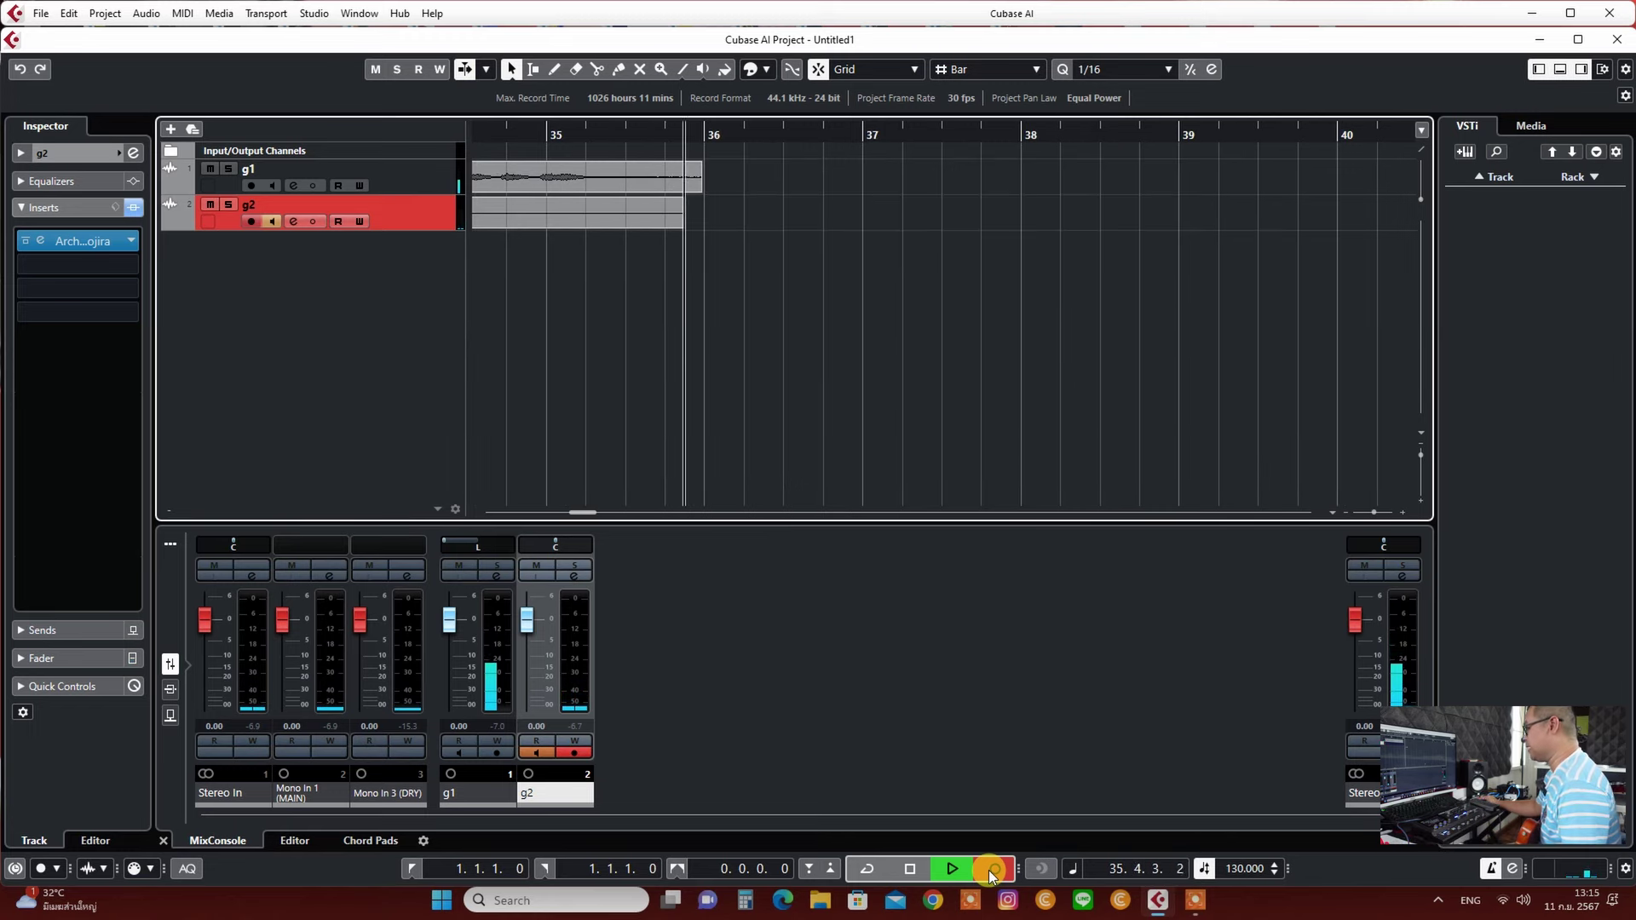
key(space)
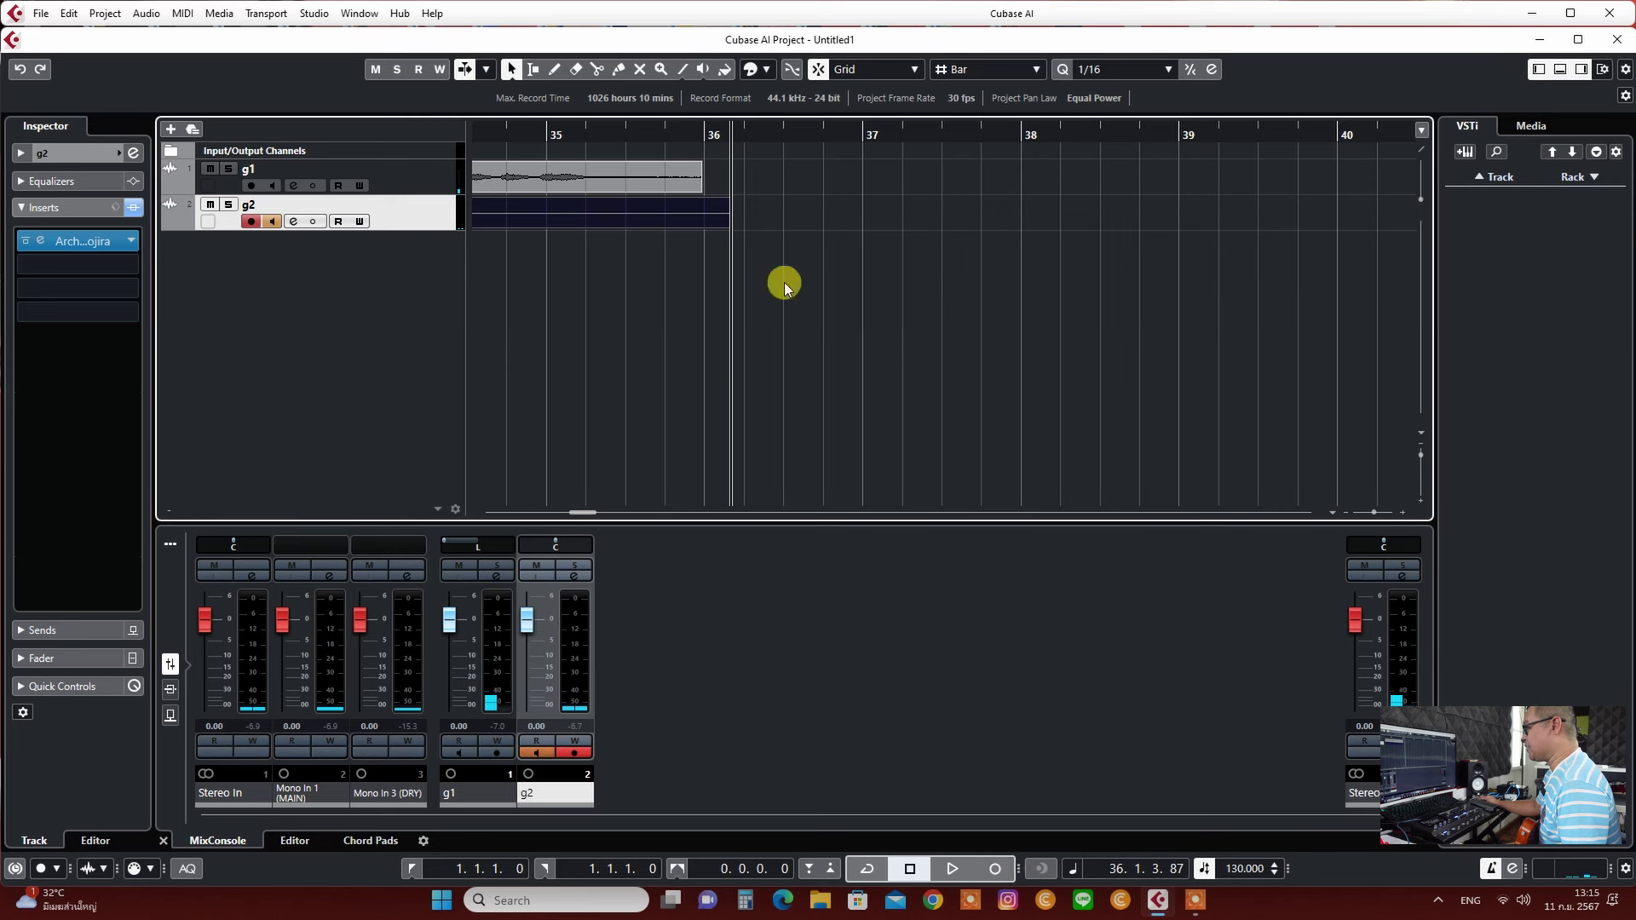
drag(731, 241, 704, 219)
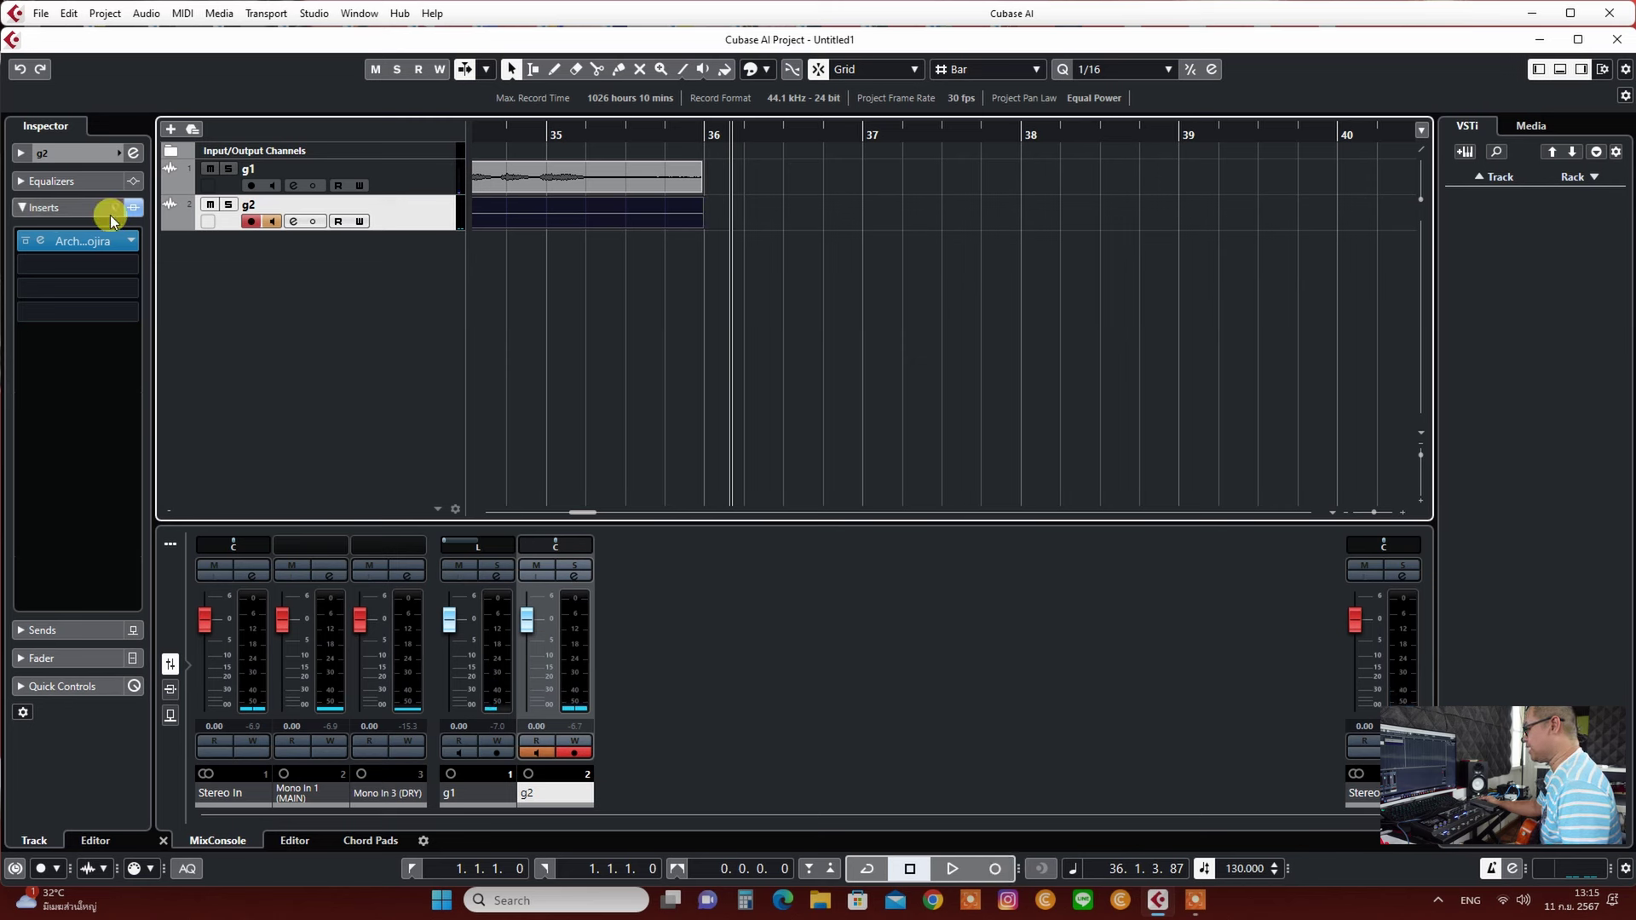
Turn off monitoring and record enable on g2 and pan its channel fully right.
click(270, 222)
click(251, 222)
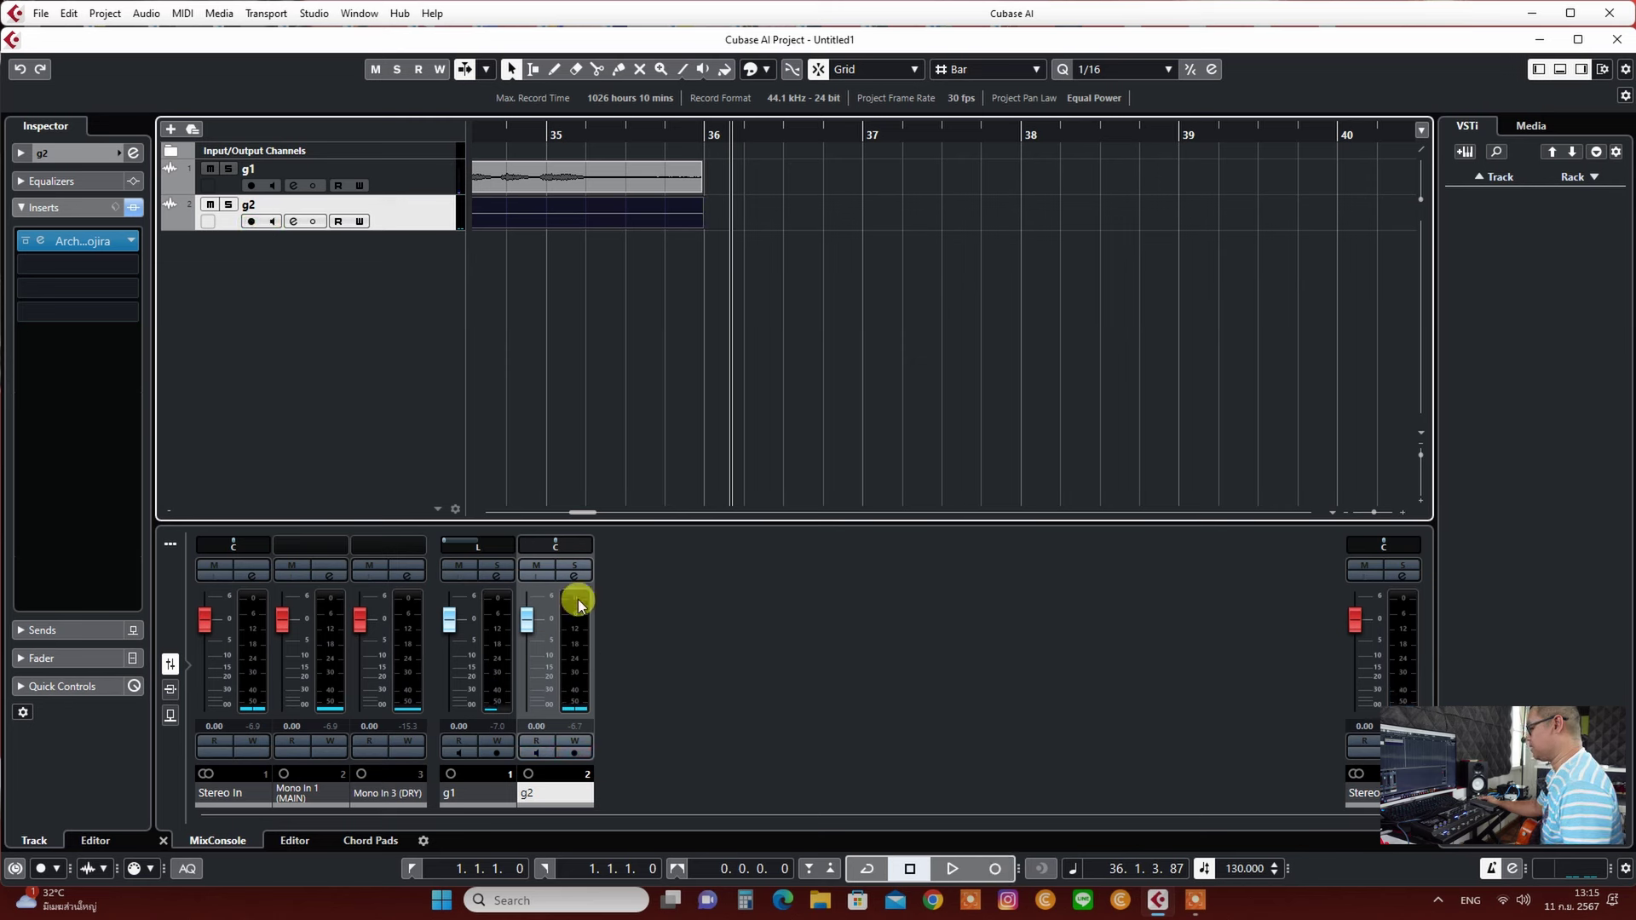
drag(555, 543, 734, 569)
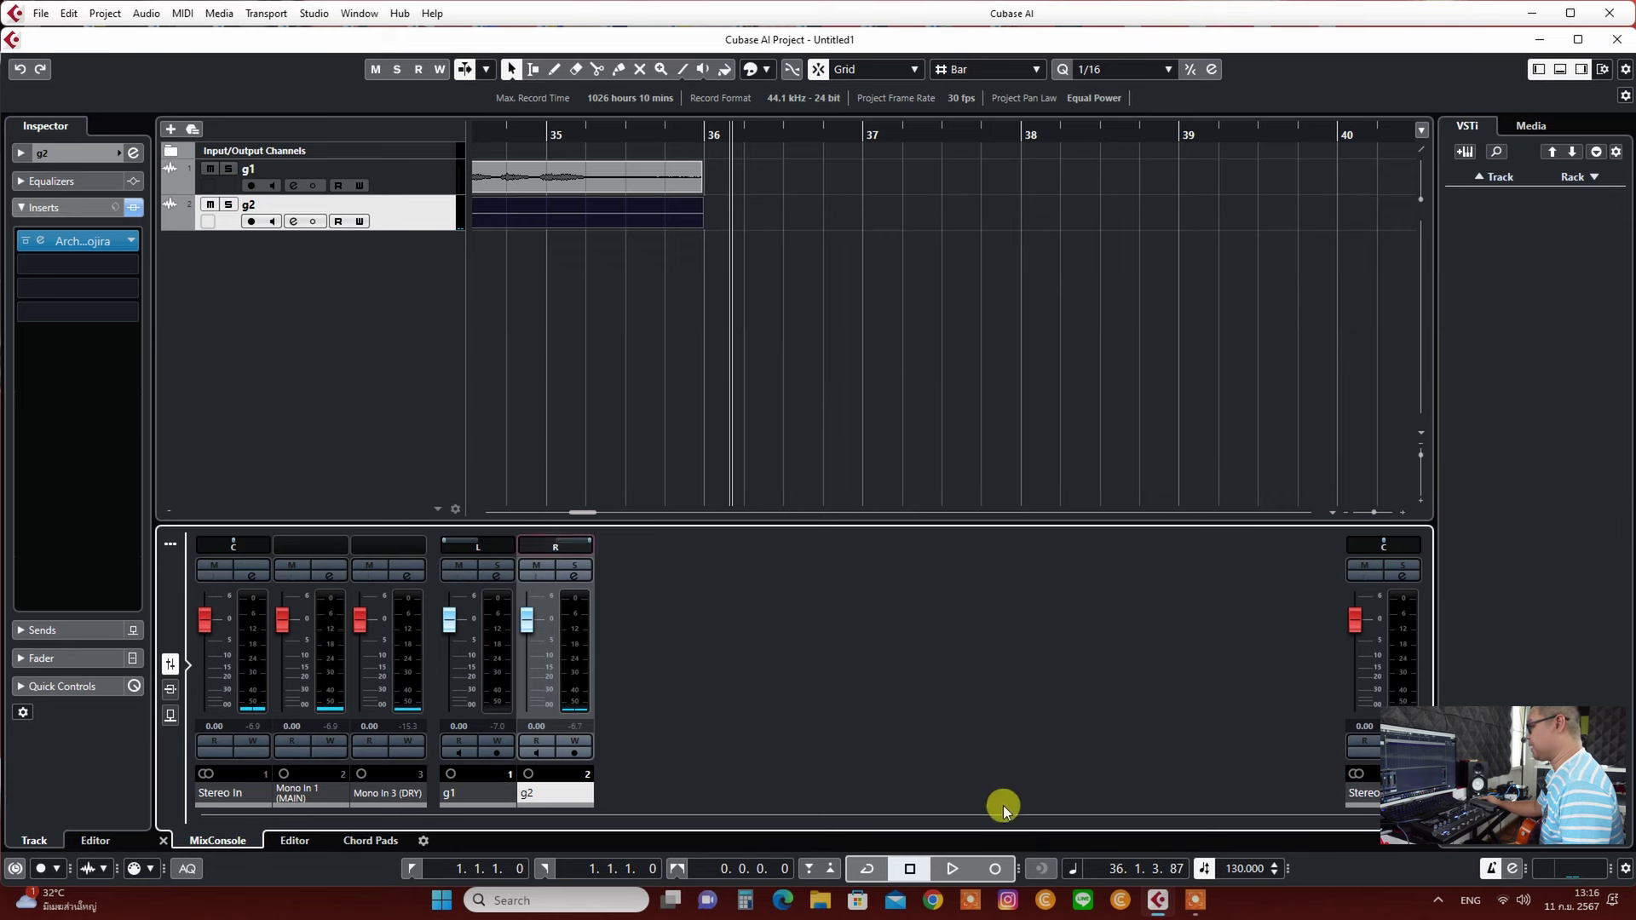
Play back both guitar takes from the project start and solo g2.
click(930, 867)
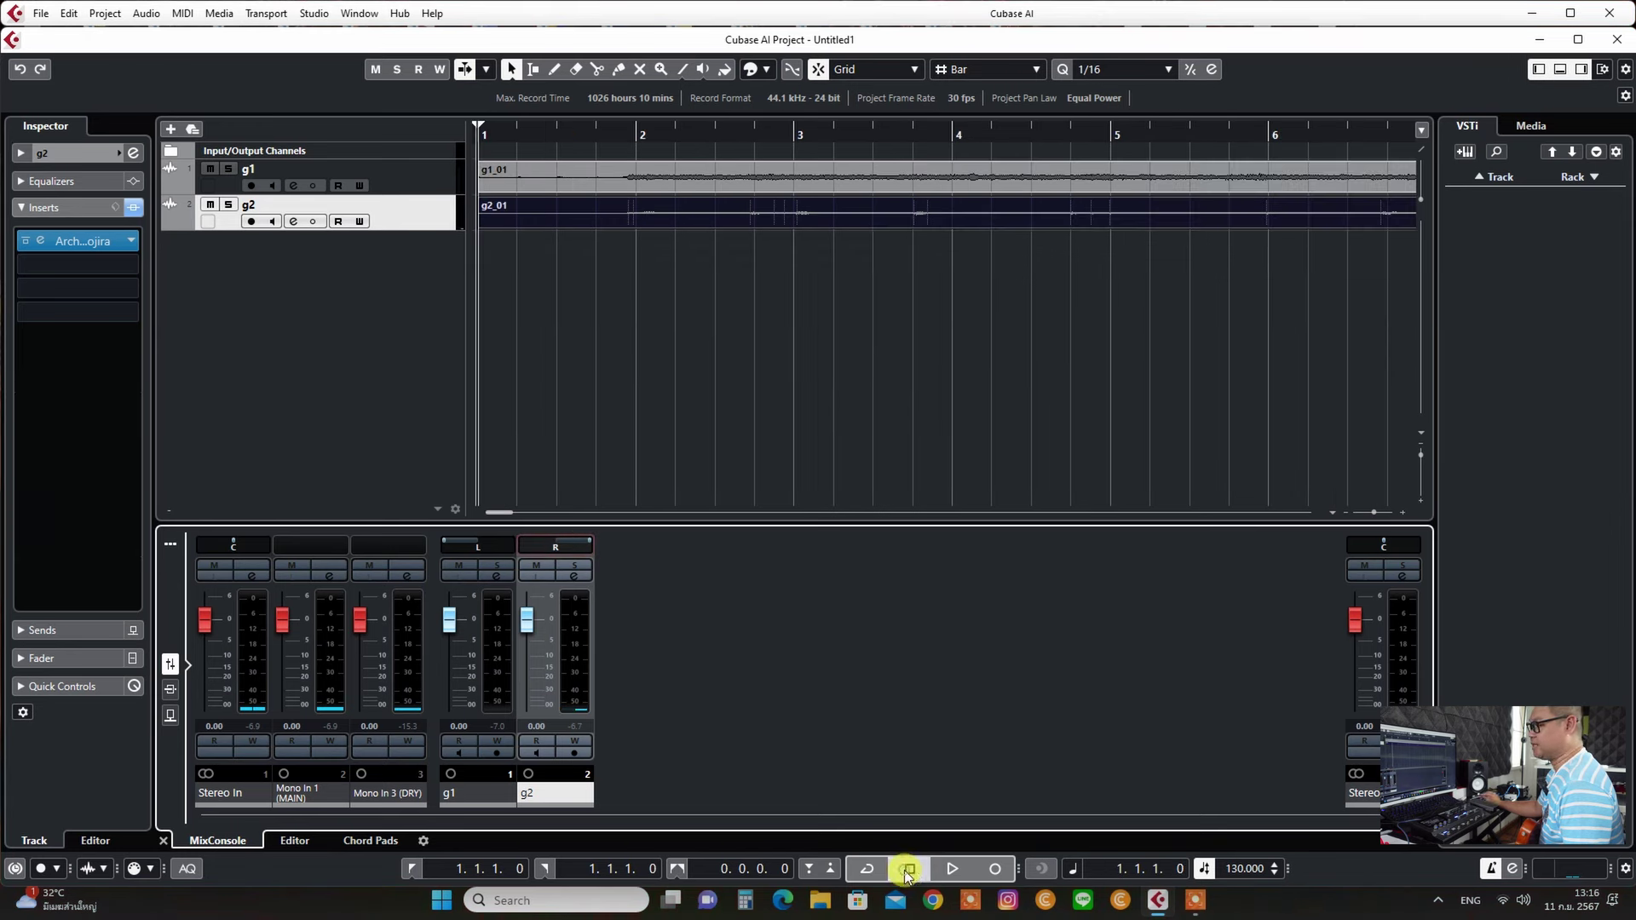
click(951, 869)
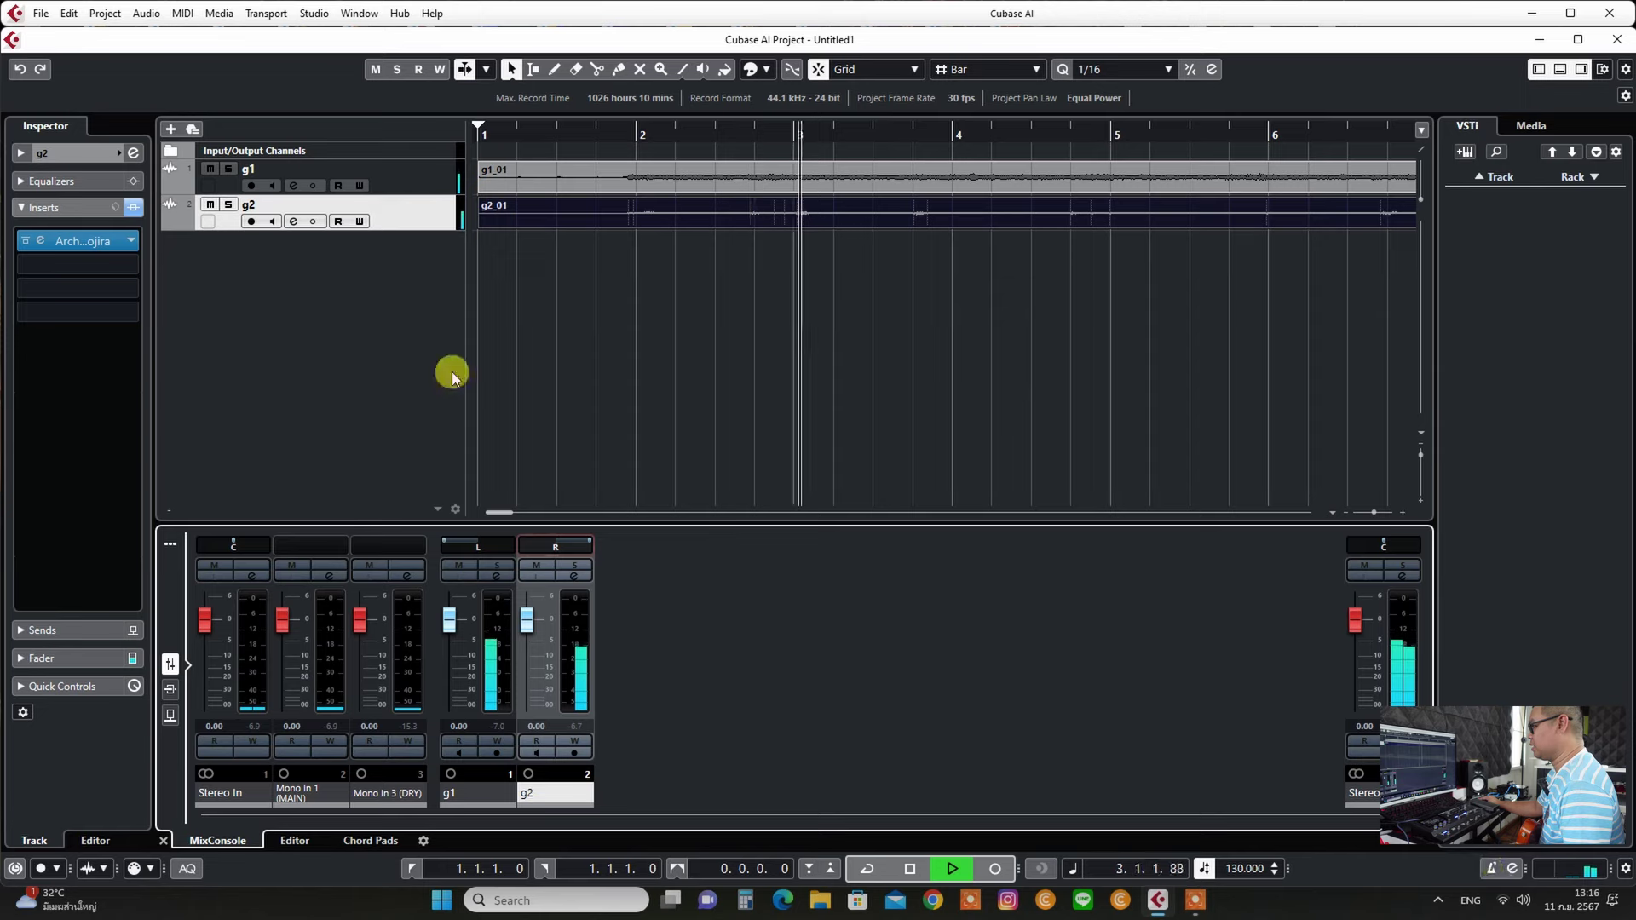
click(228, 205)
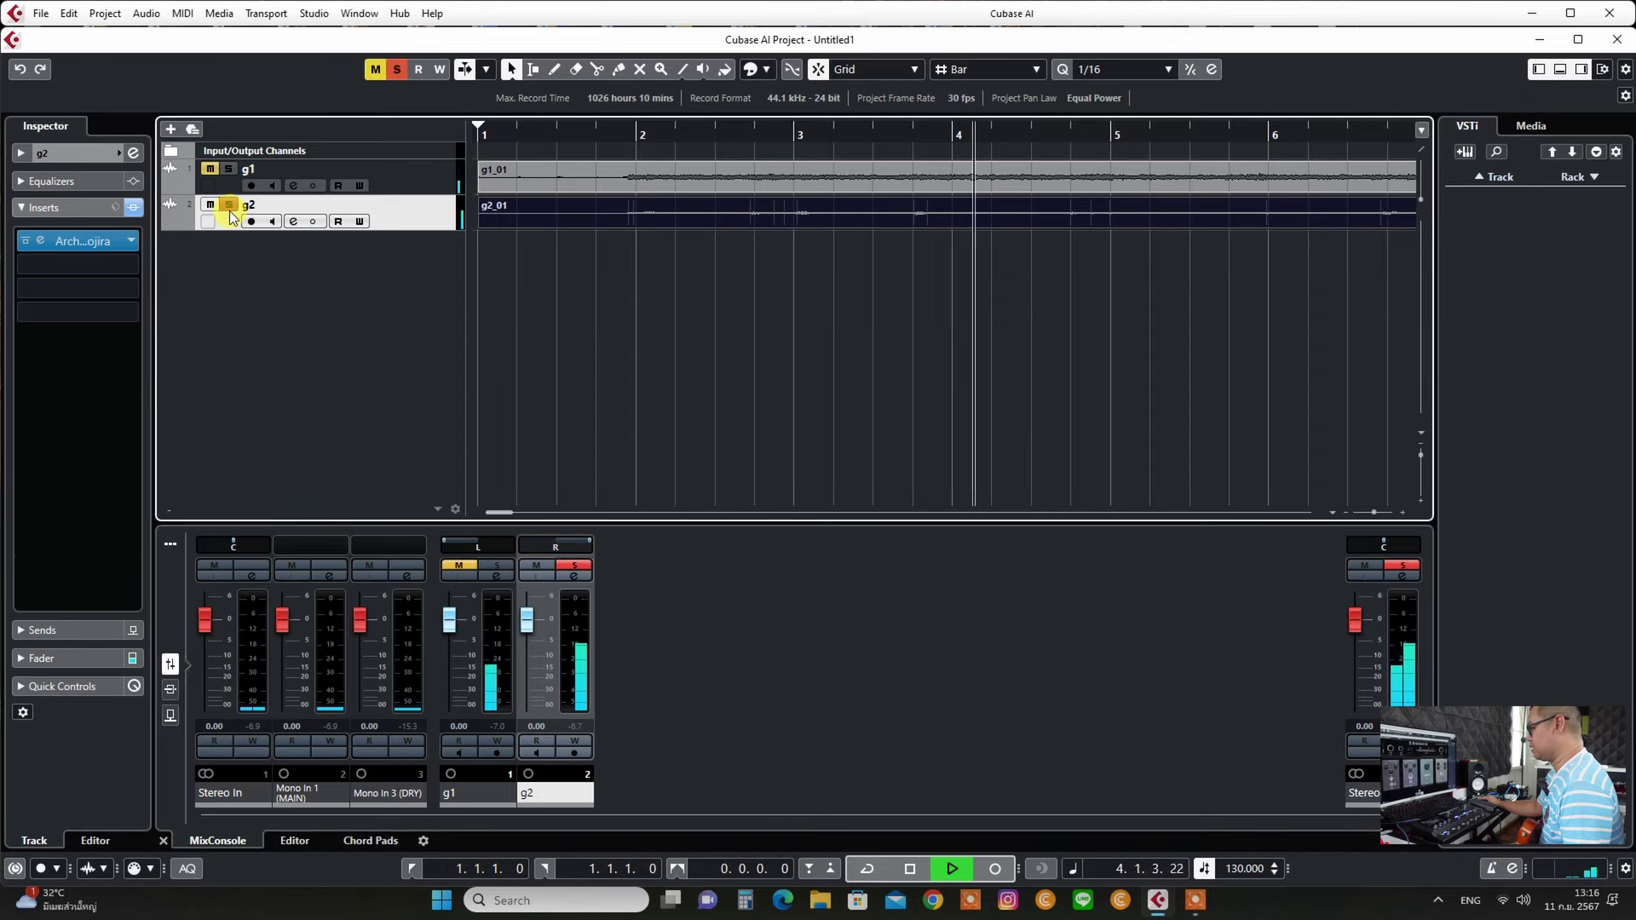
Examine the Archetype Gojira amp settings on g2 during playback and close the plug-in.
click(96, 243)
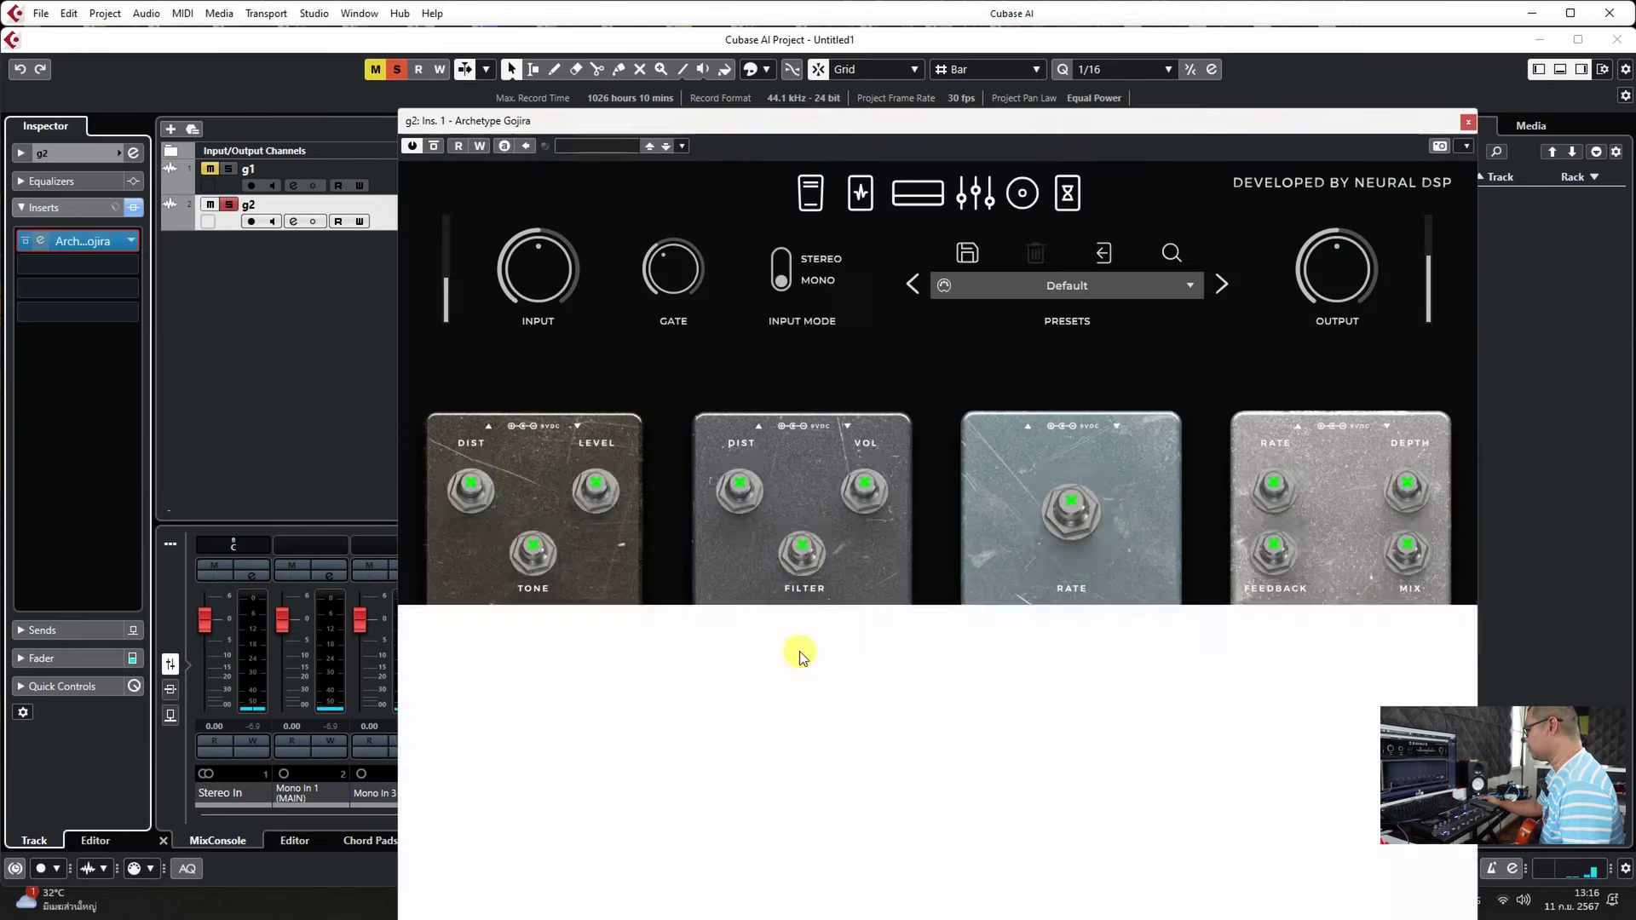
click(916, 193)
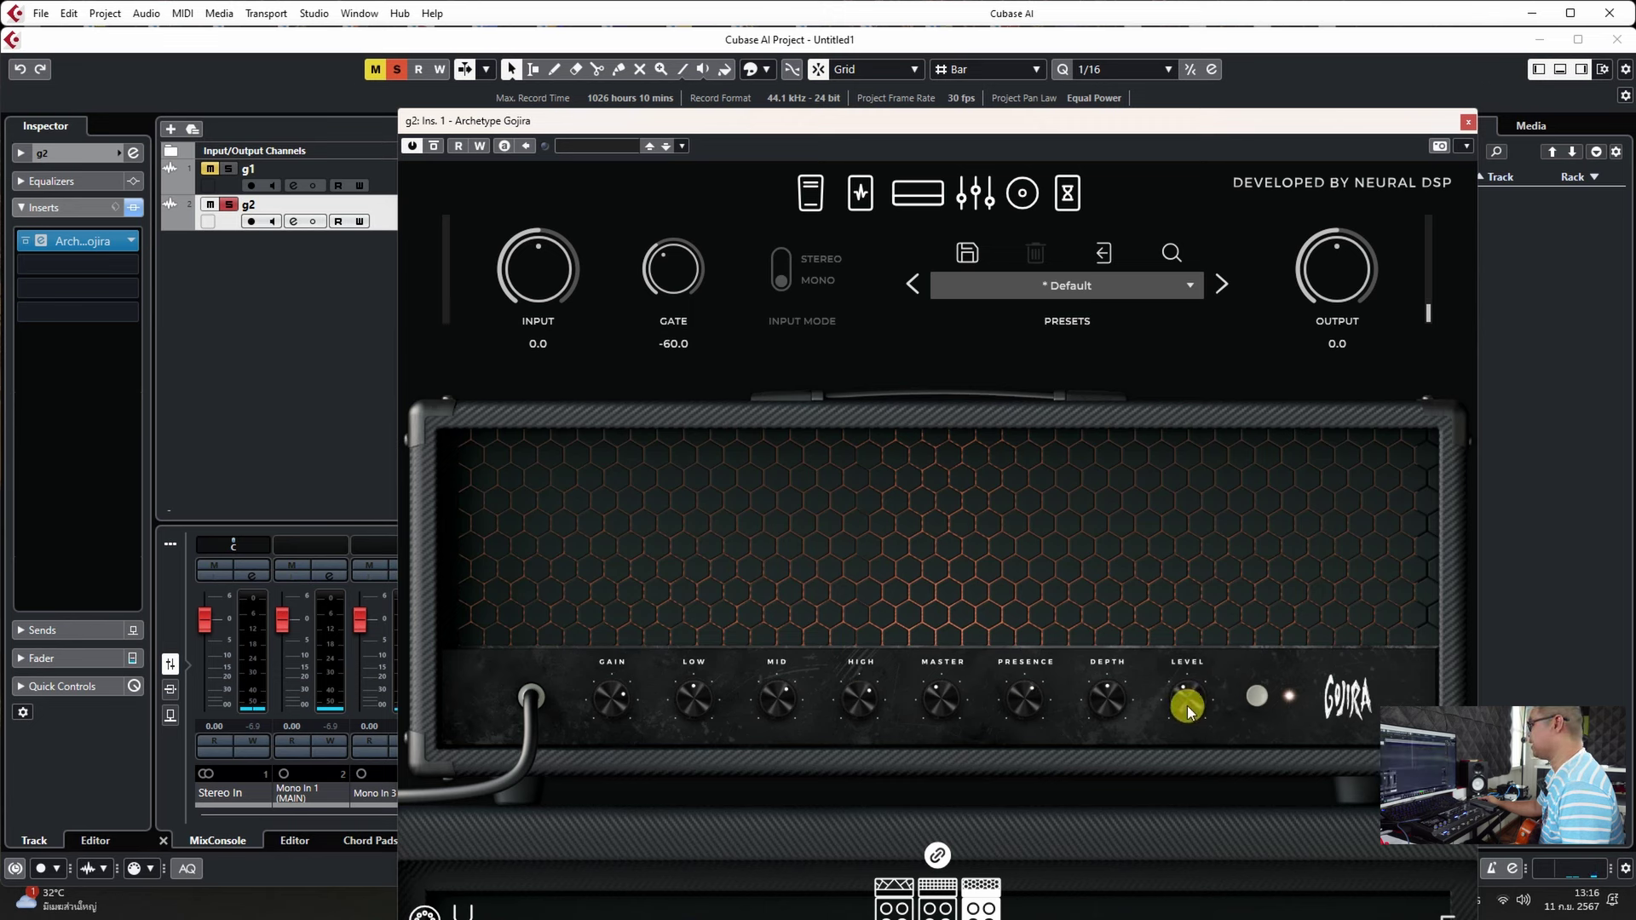
click(1467, 125)
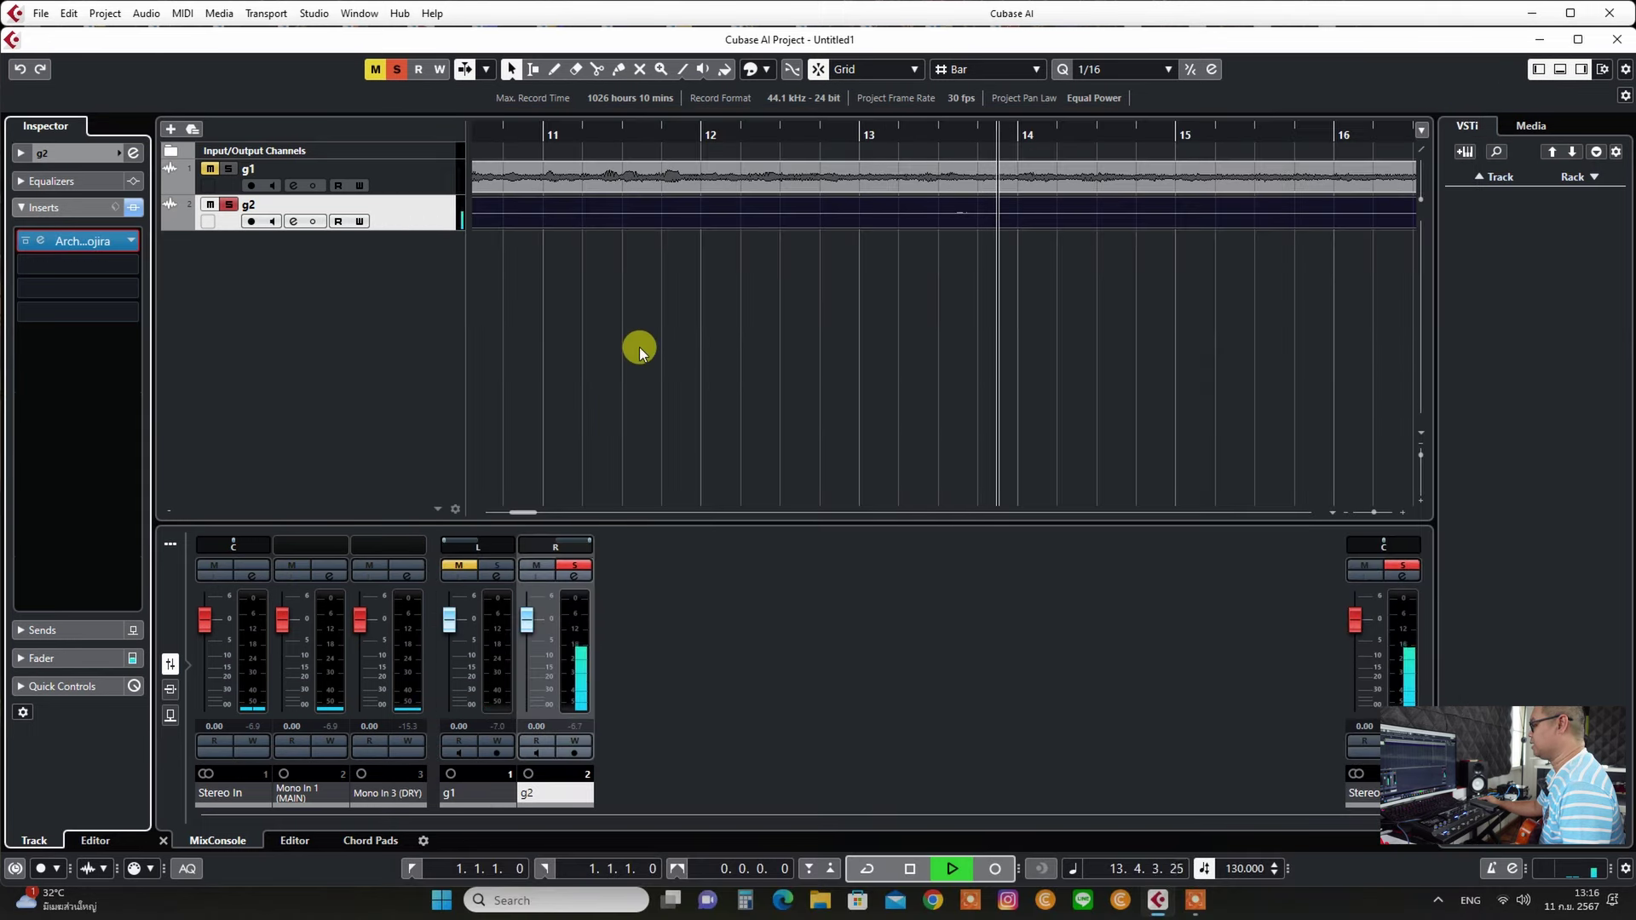
Take g2 out of solo, stop playback and return to the project start.
click(228, 204)
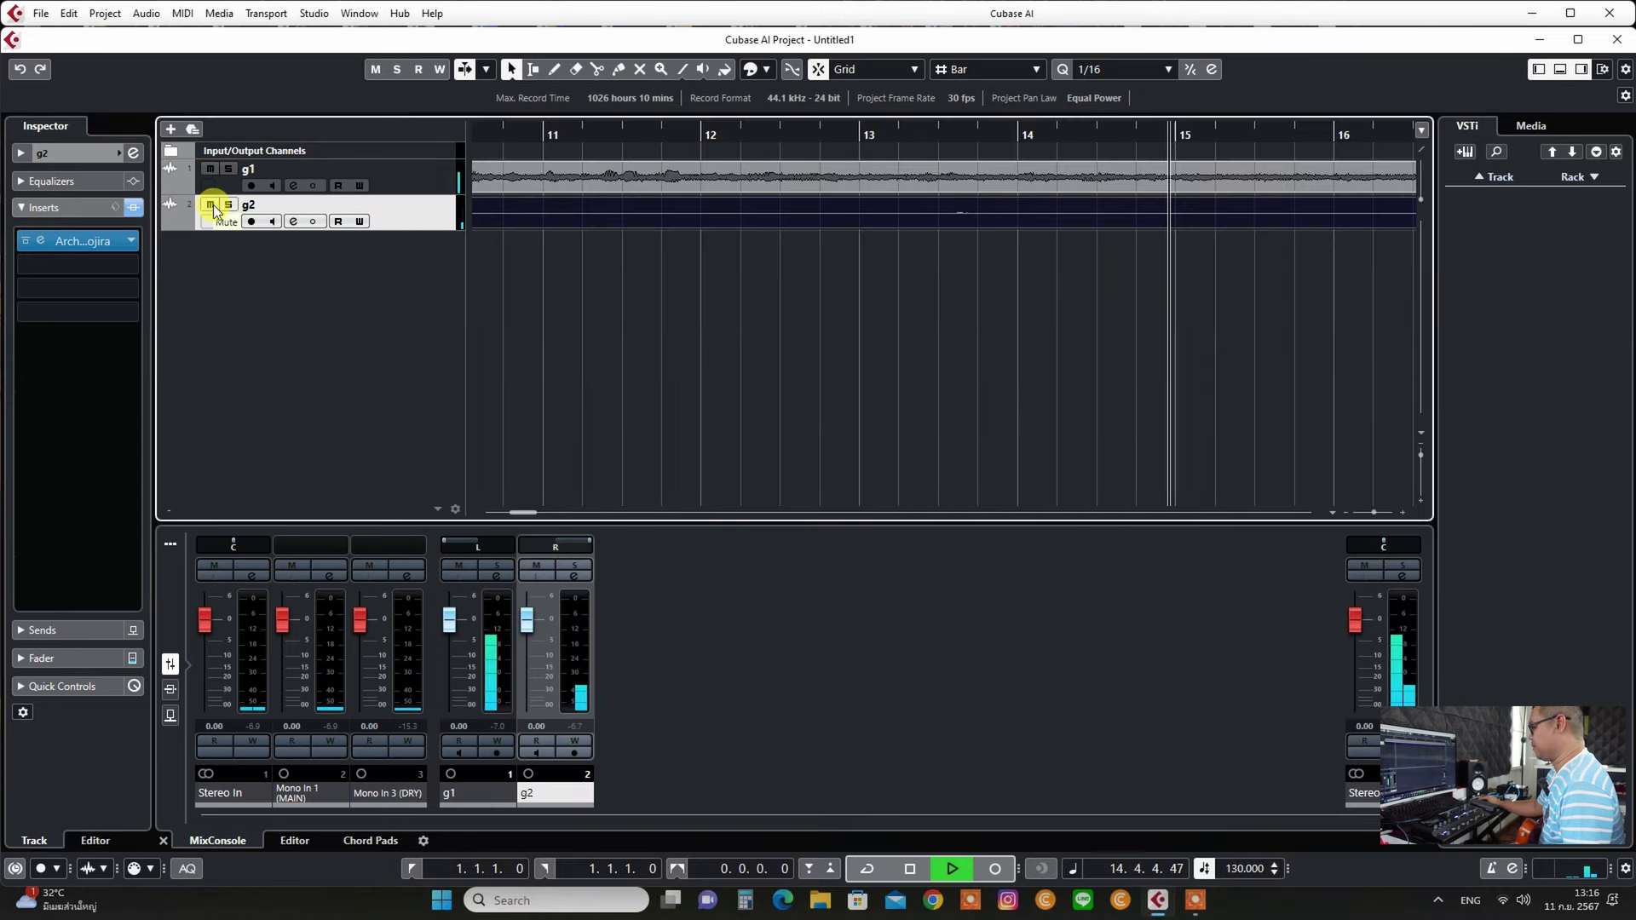
click(908, 868)
click(928, 871)
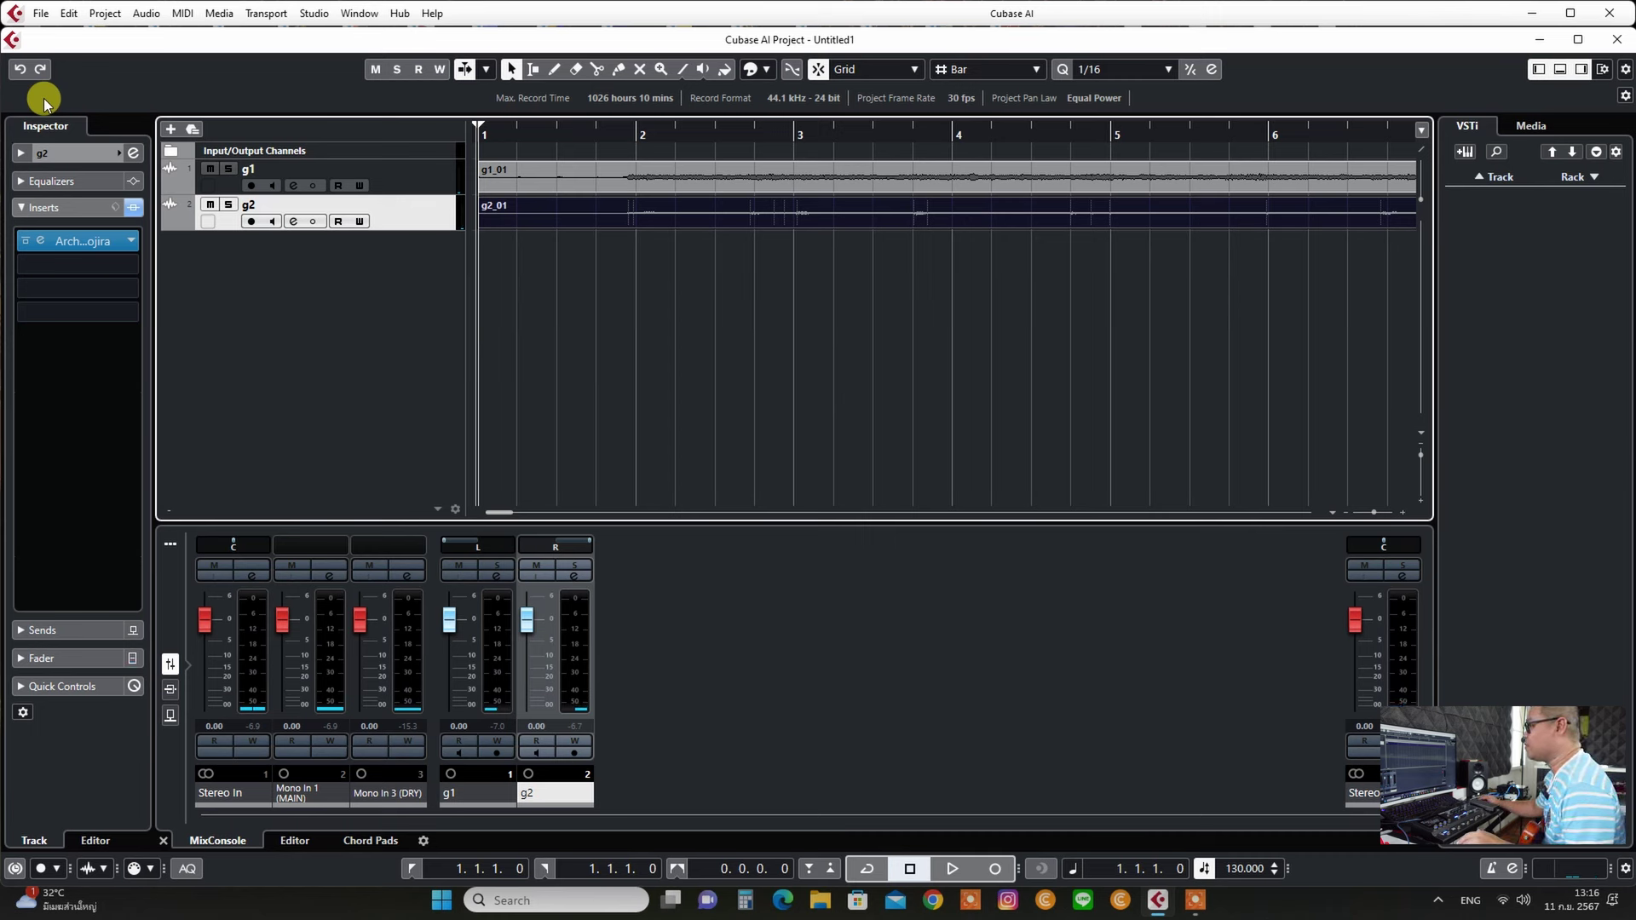
Add one instrument track using Addictive Drums 2 with Stereo Out as audio output.
click(101, 14)
mouse_move(115, 35)
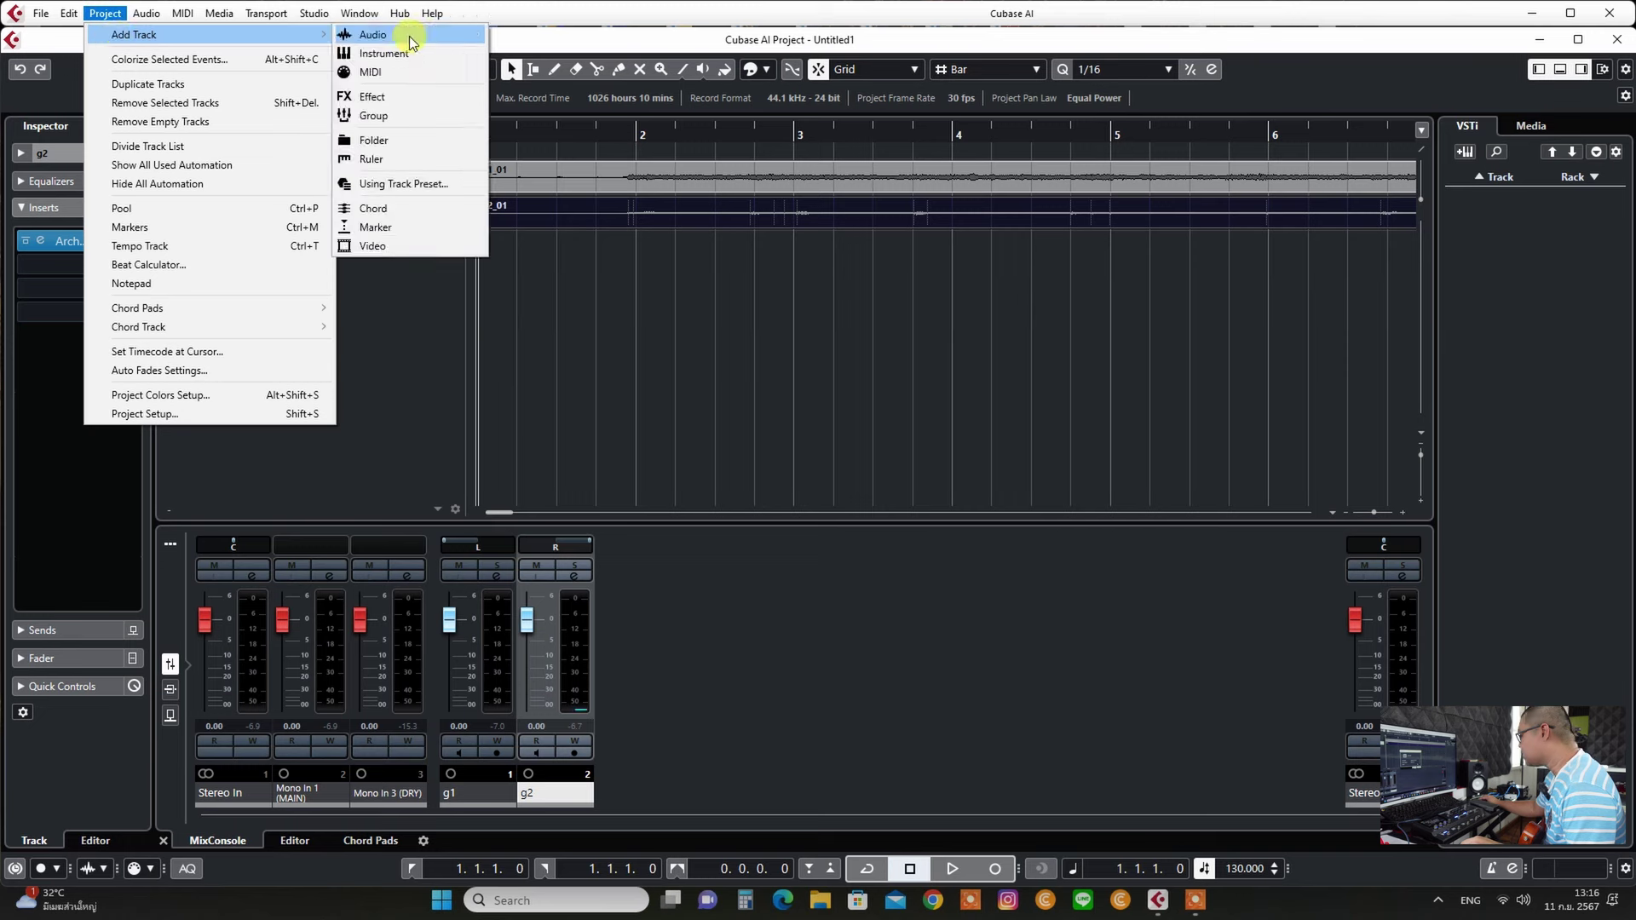
click(406, 53)
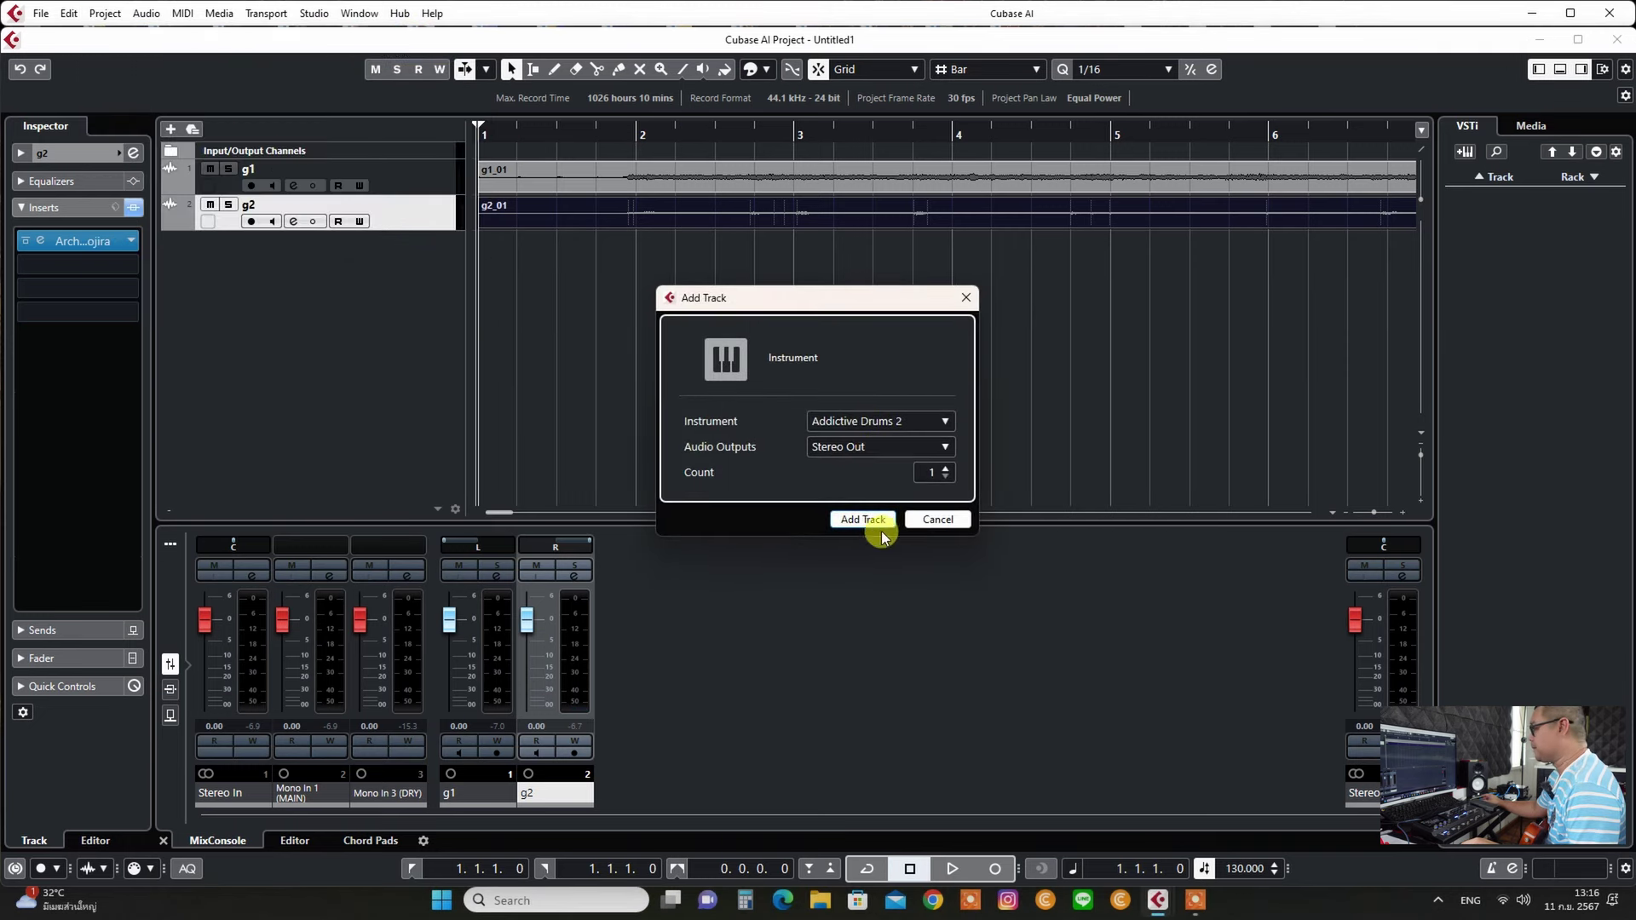
click(856, 516)
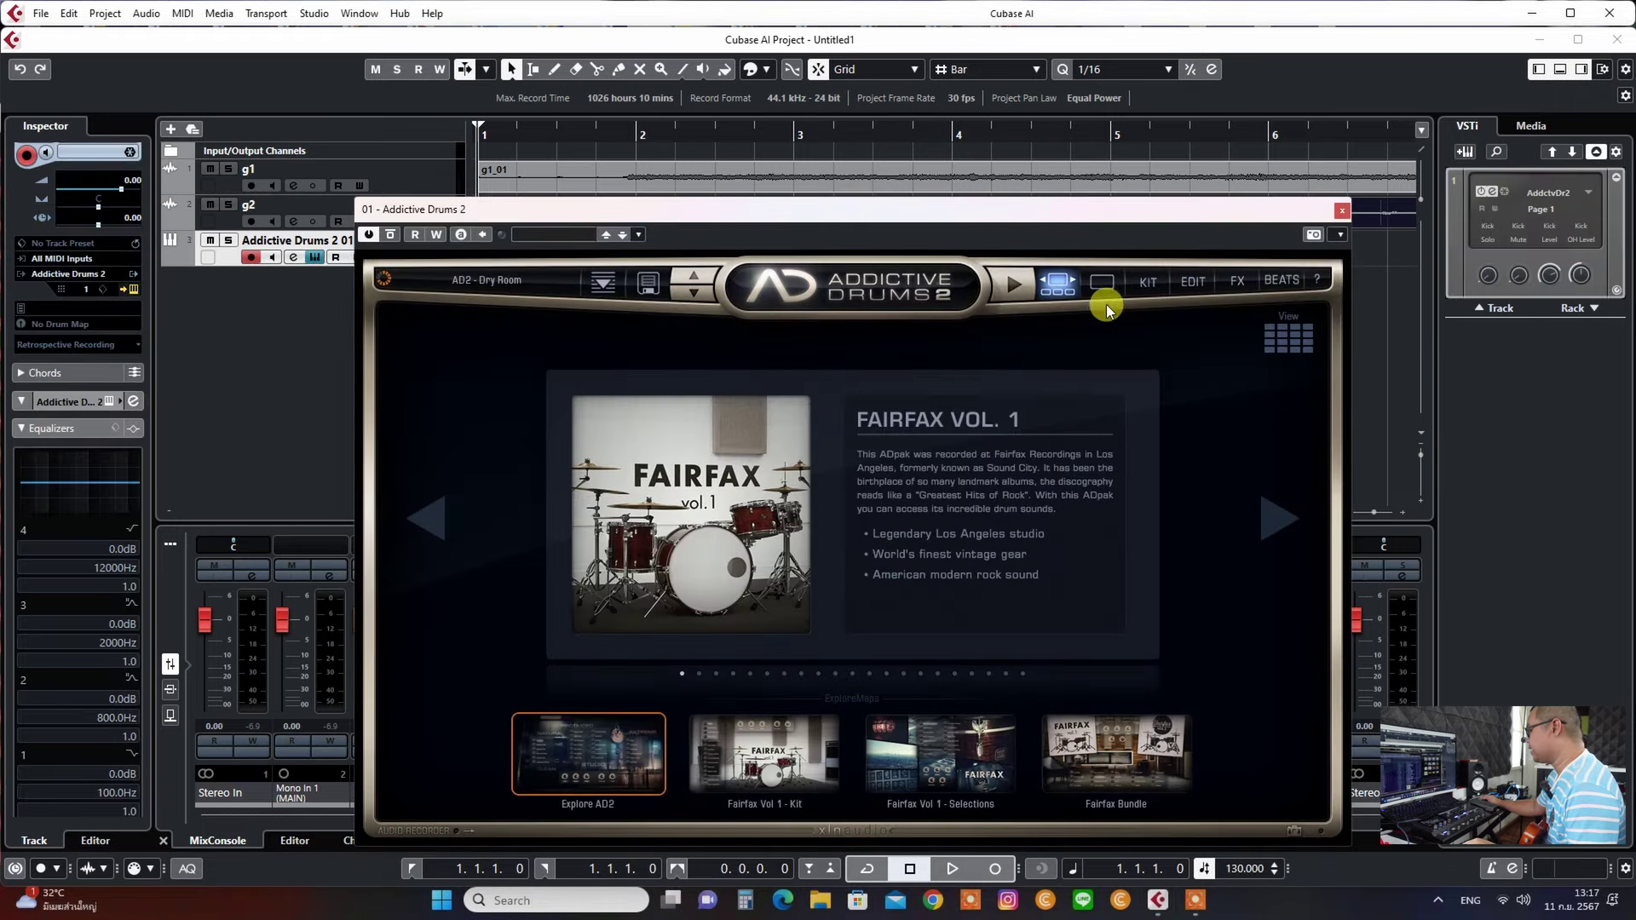
Place the Dry Song 08 (All) beat on the Addictive Drums 2 track starting at bar 2 and close the instrument window.
click(1281, 281)
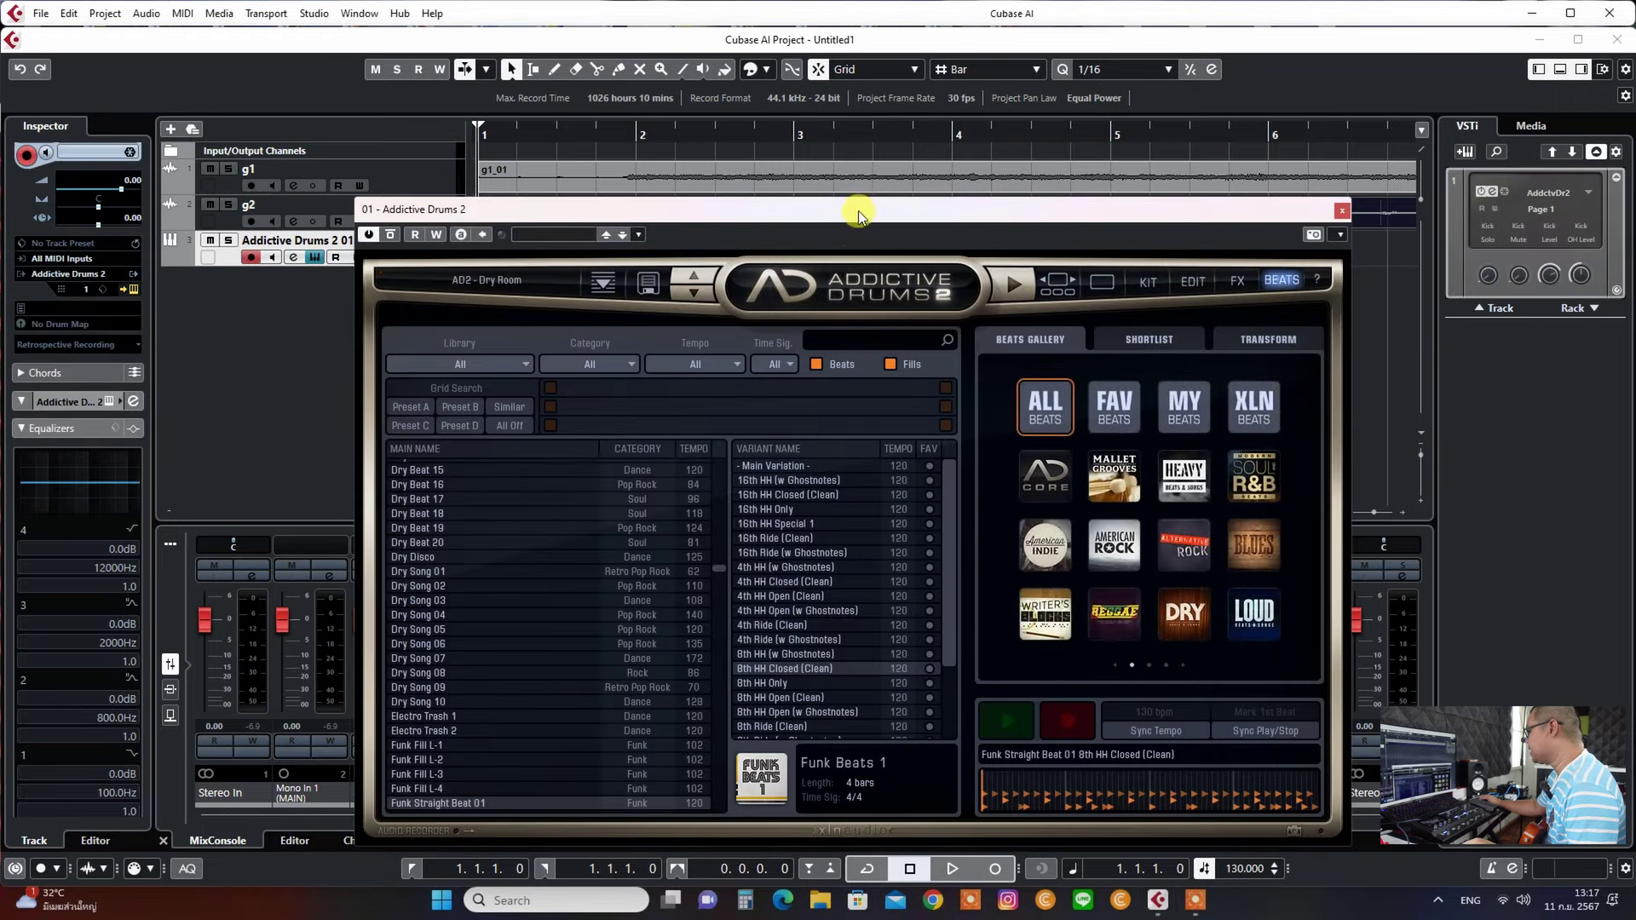
drag(857, 211, 1278, 283)
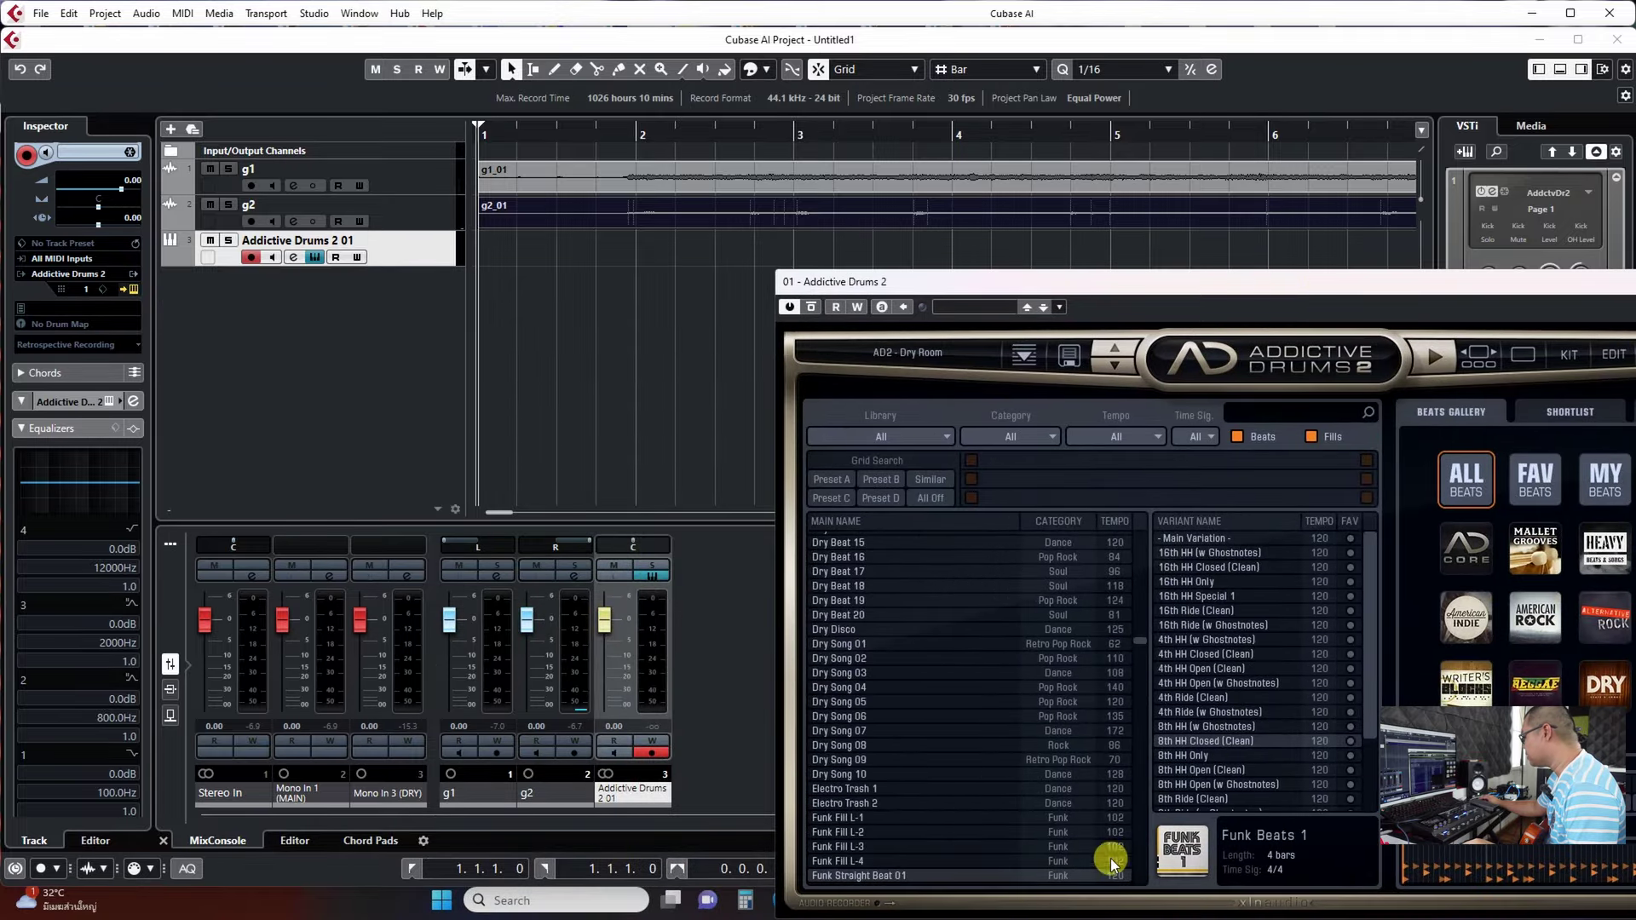
click(916, 744)
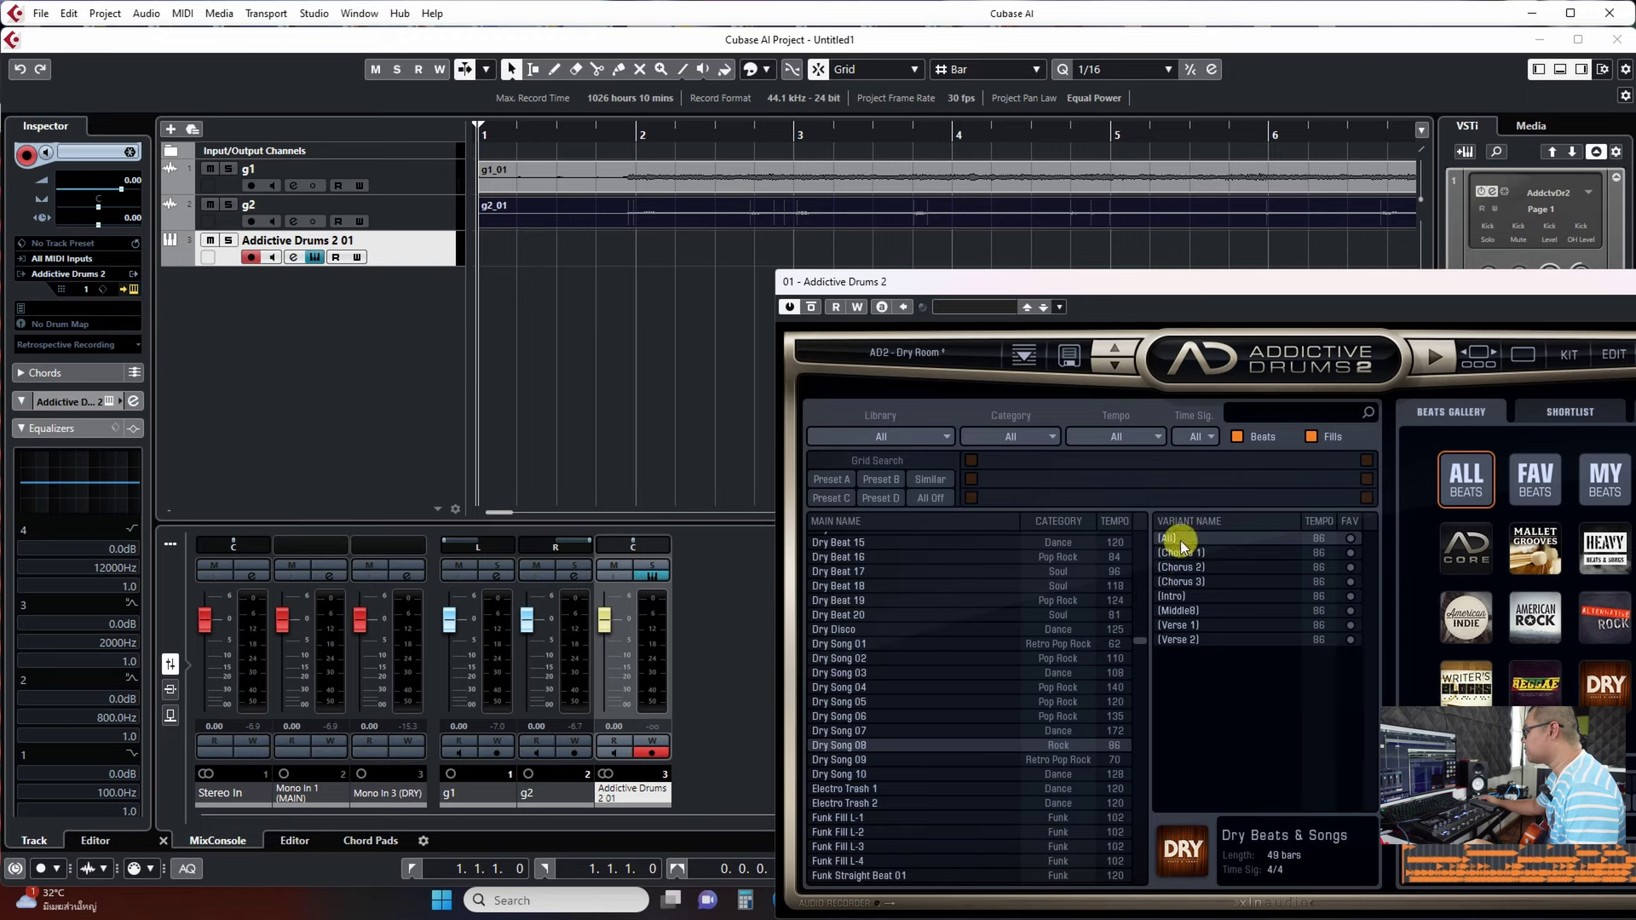
mouse_move(1179, 540)
mouse_down()
mouse_move(912, 435)
mouse_move(583, 254)
mouse_move(651, 255)
mouse_up()
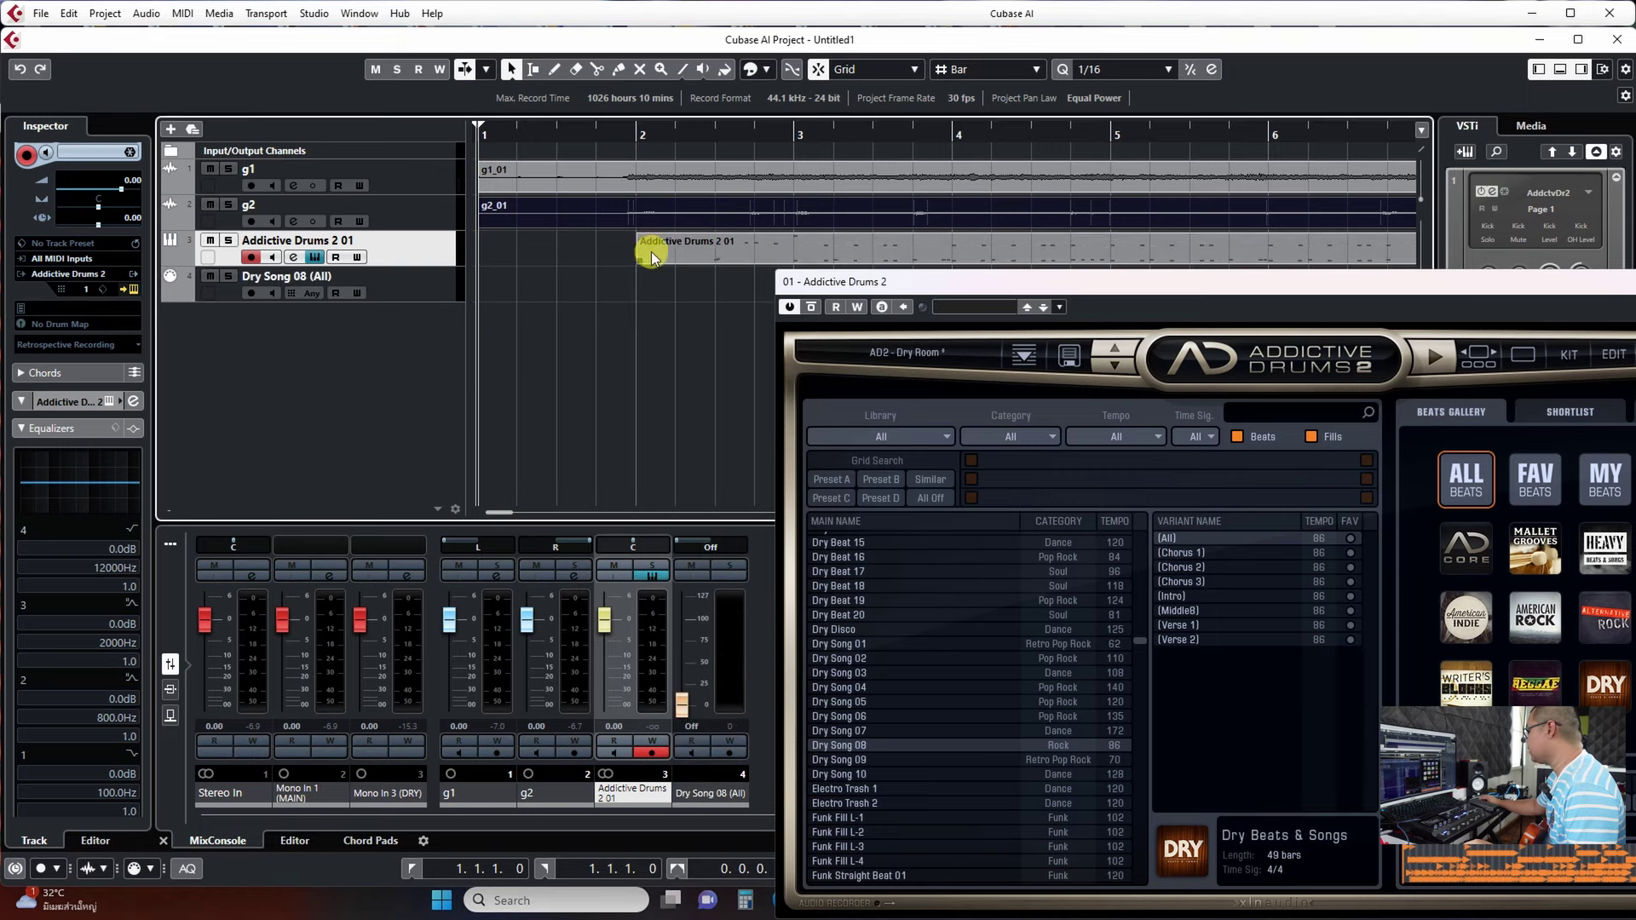
drag(1461, 298, 1031, 292)
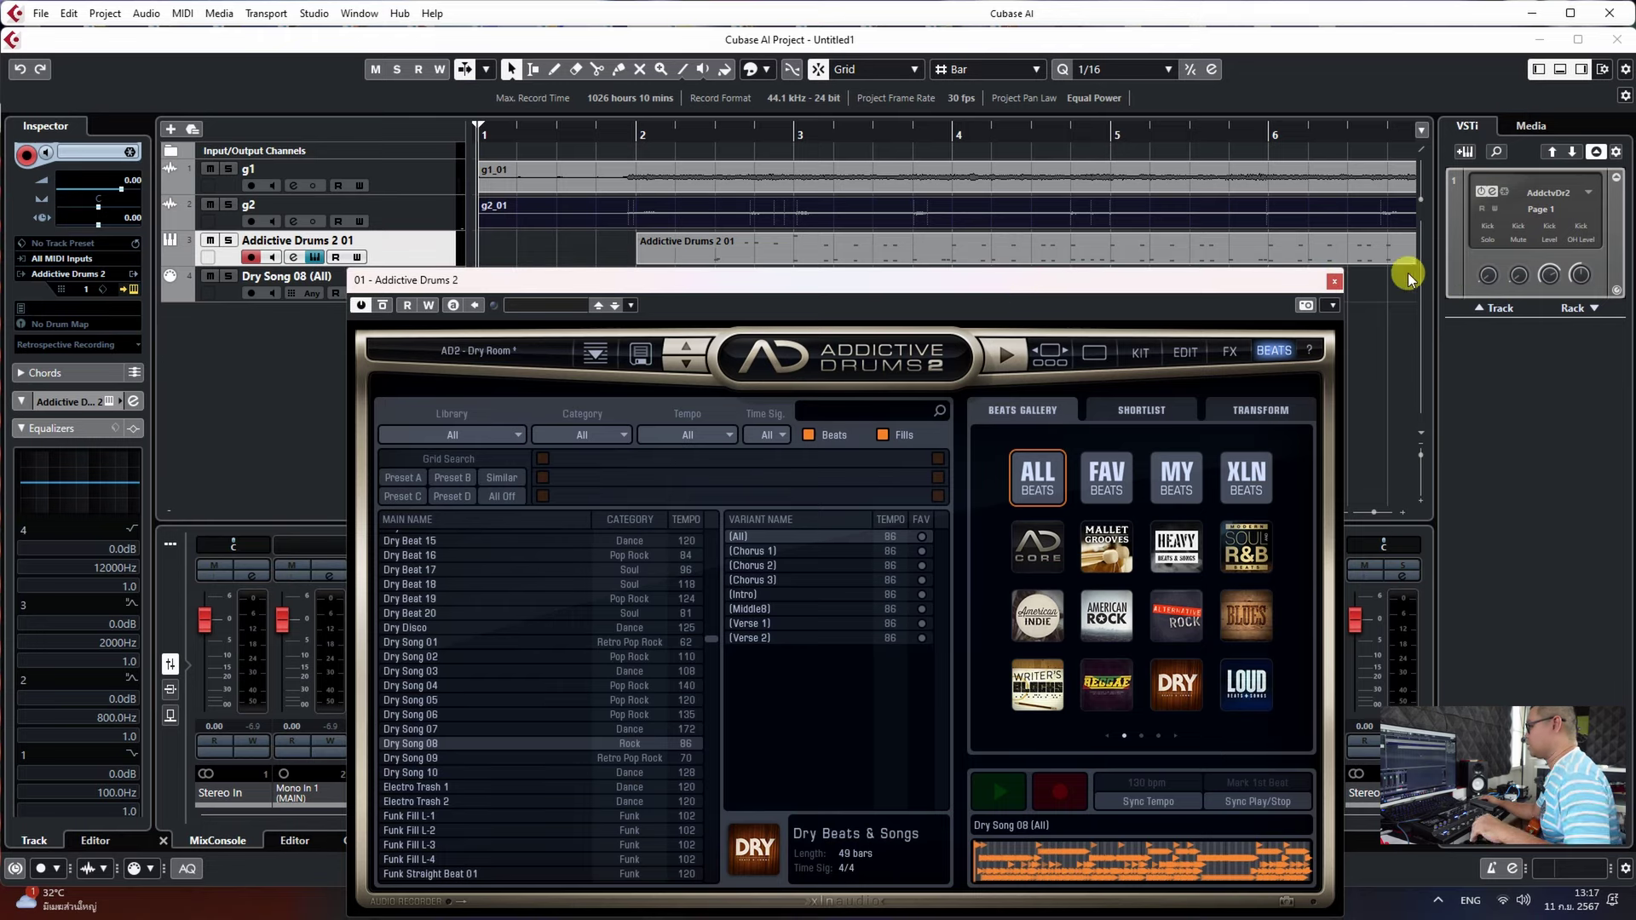
click(1336, 282)
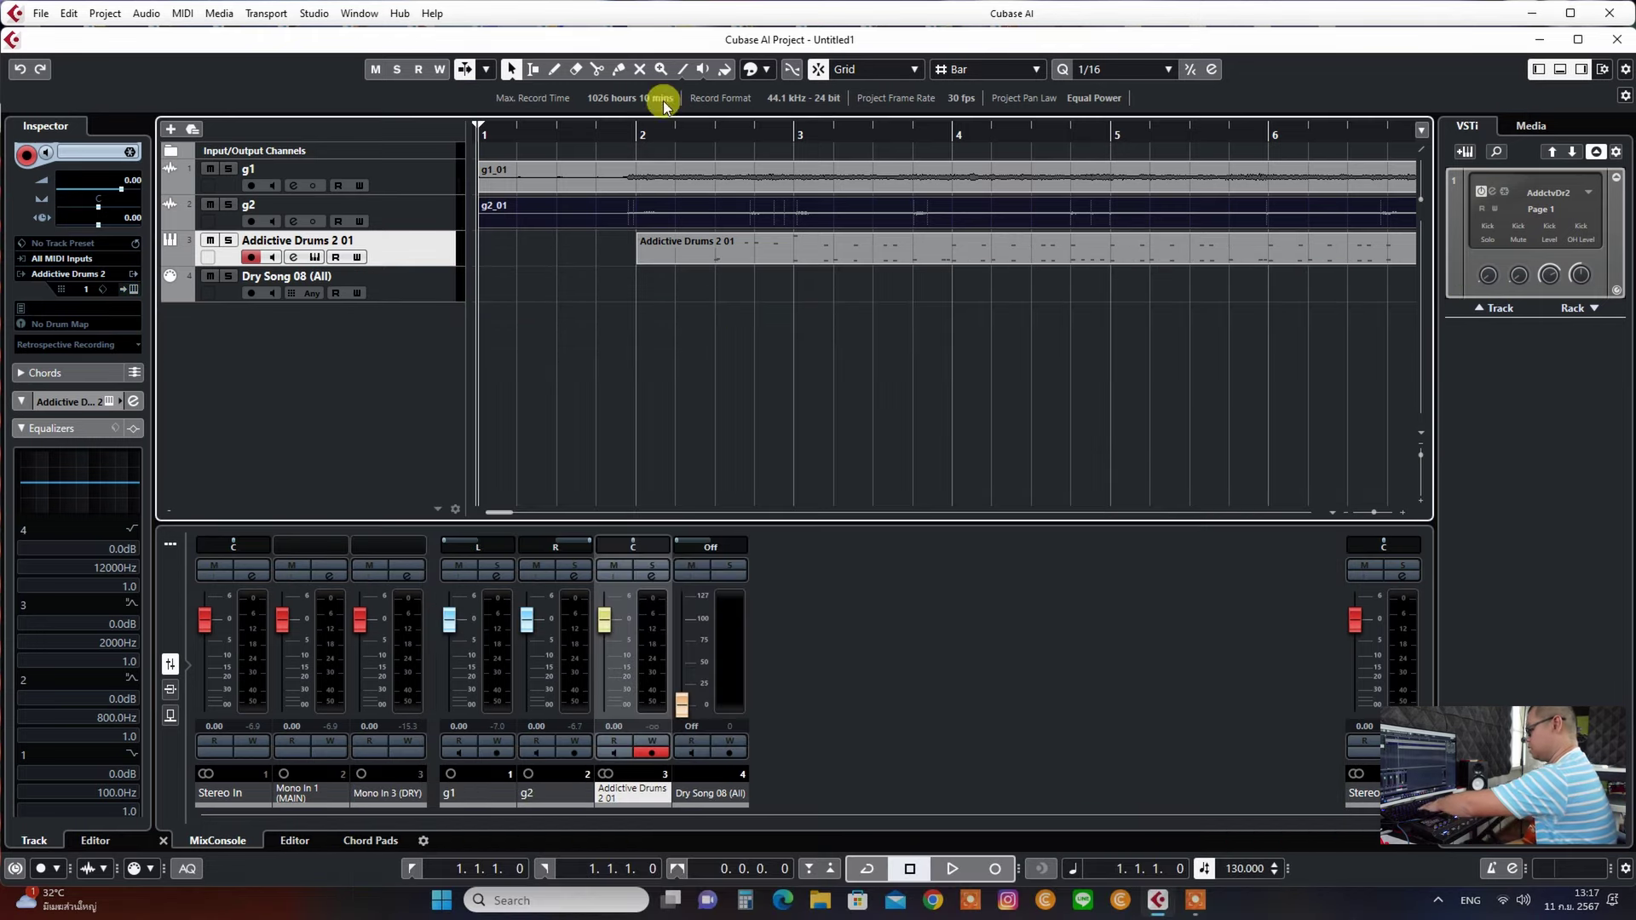
Play the guitars with the drum part from bar 2 and stop at about bar 8.
click(606, 135)
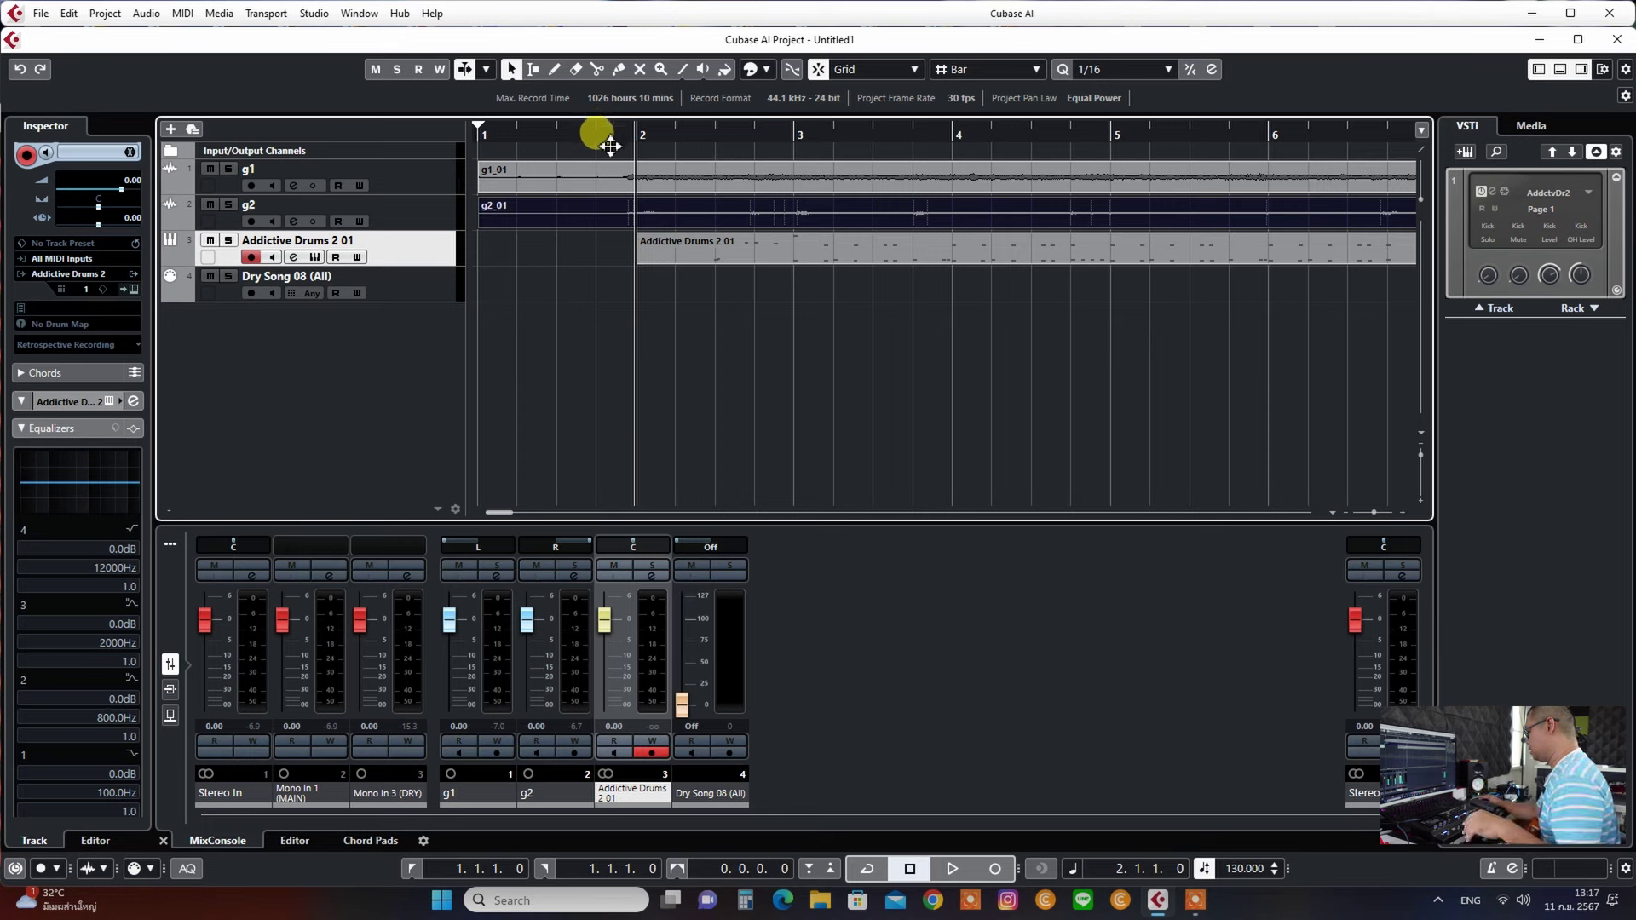
key(space)
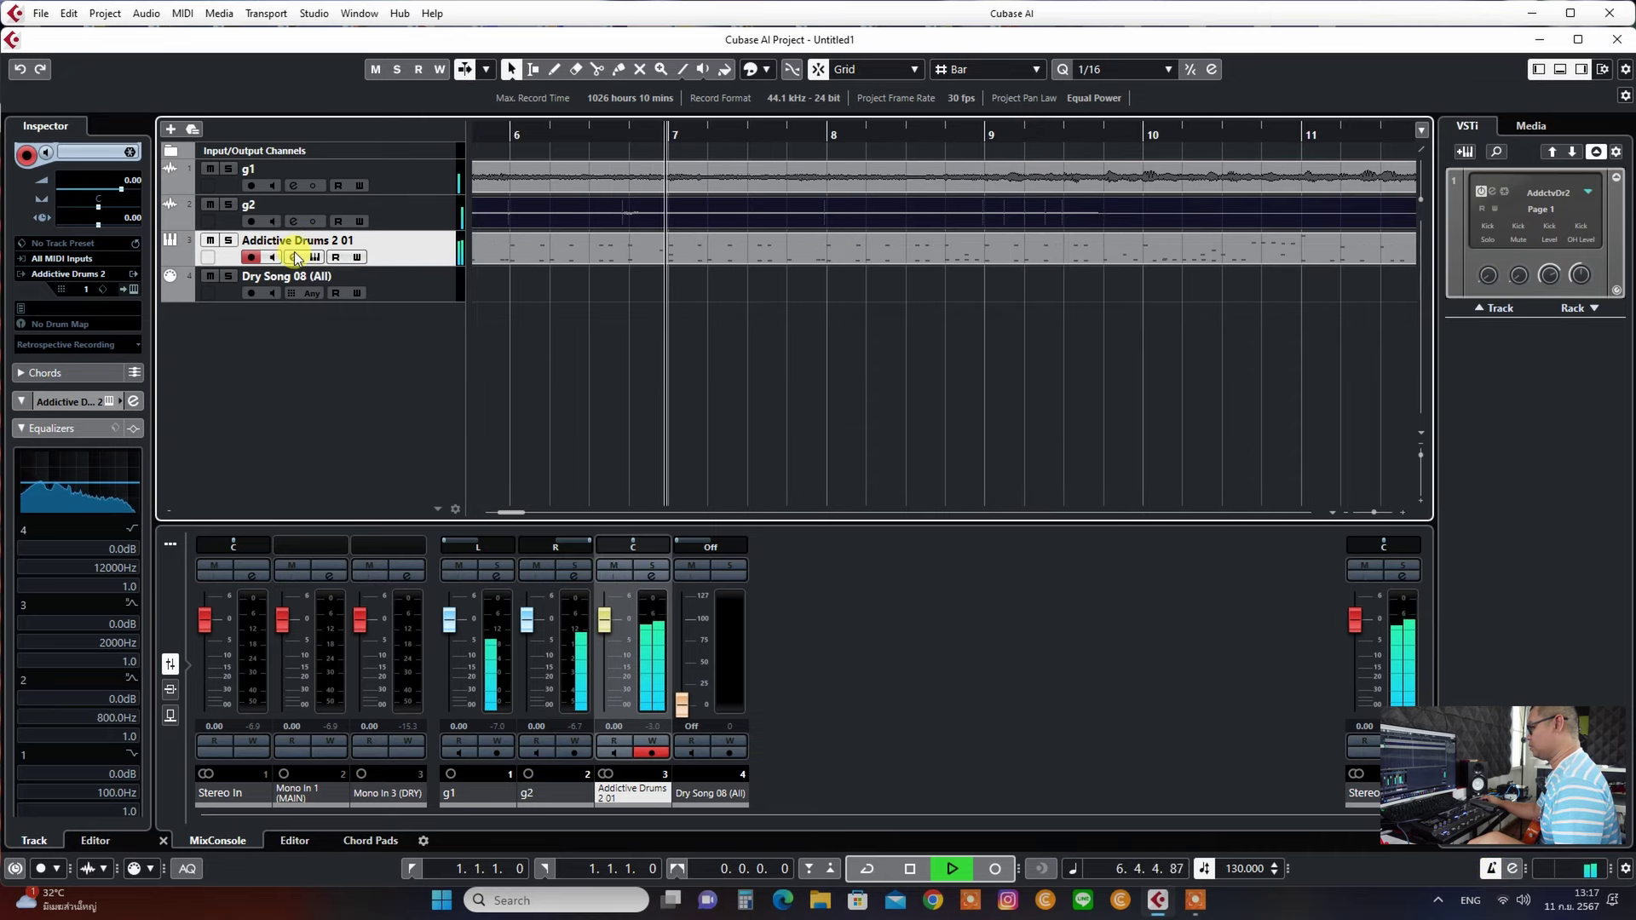
click(909, 869)
Delete the current drum part from the Addictive Drums 2 track and choose the Heavy Rock Song 10 beat in the instrument's beat library.
click(697, 255)
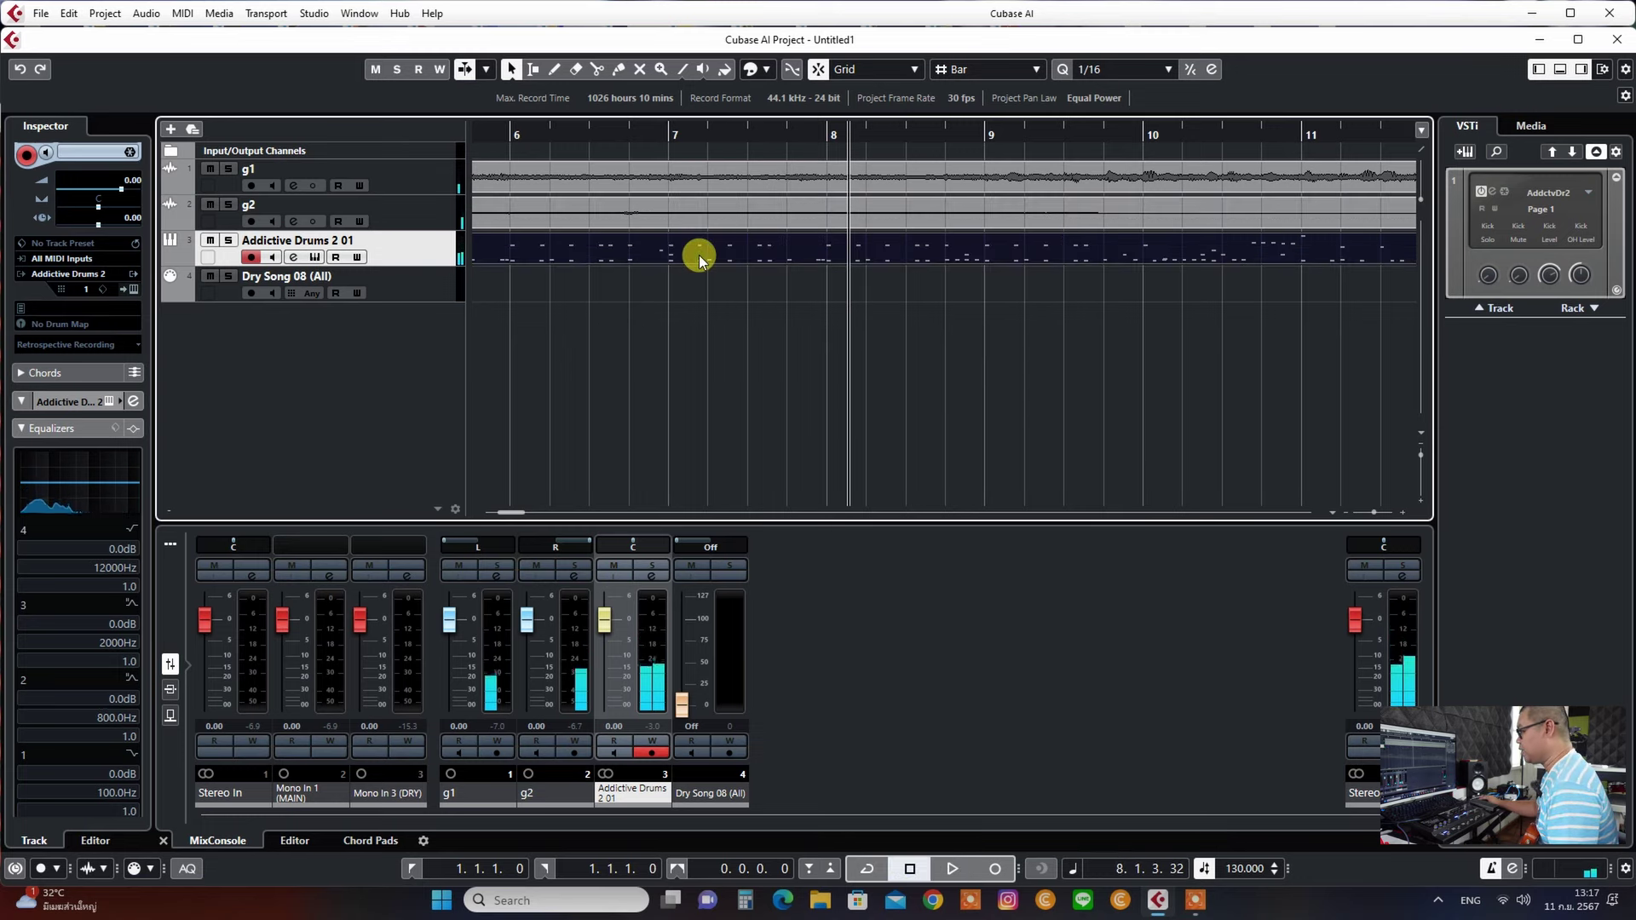
click(315, 256)
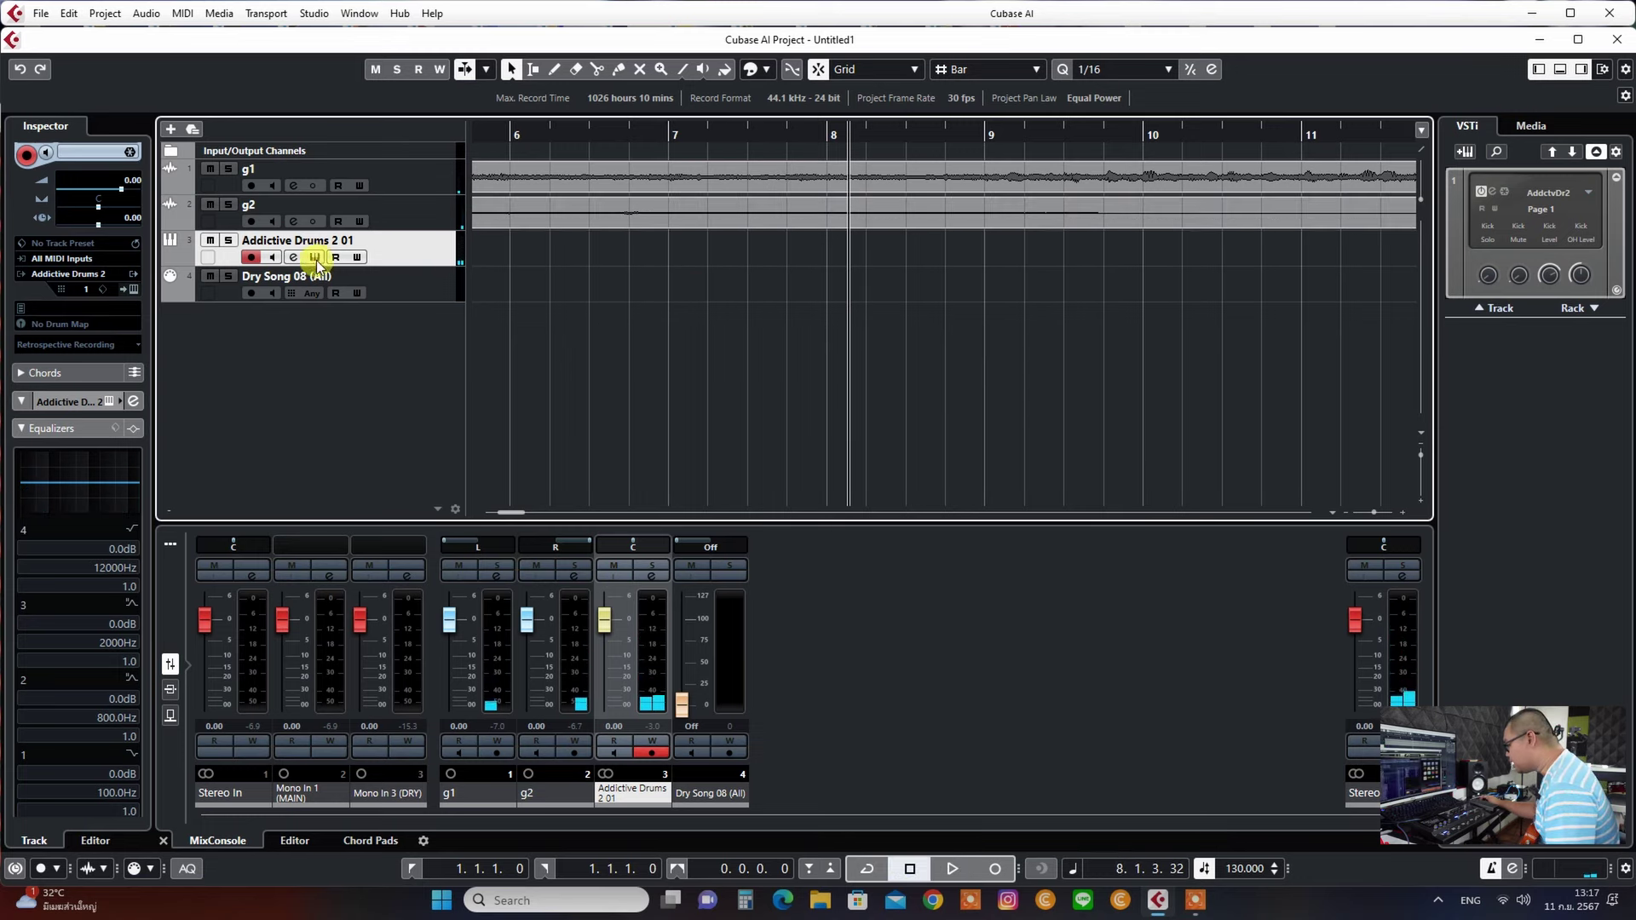
scroll(647, 767, down, 7)
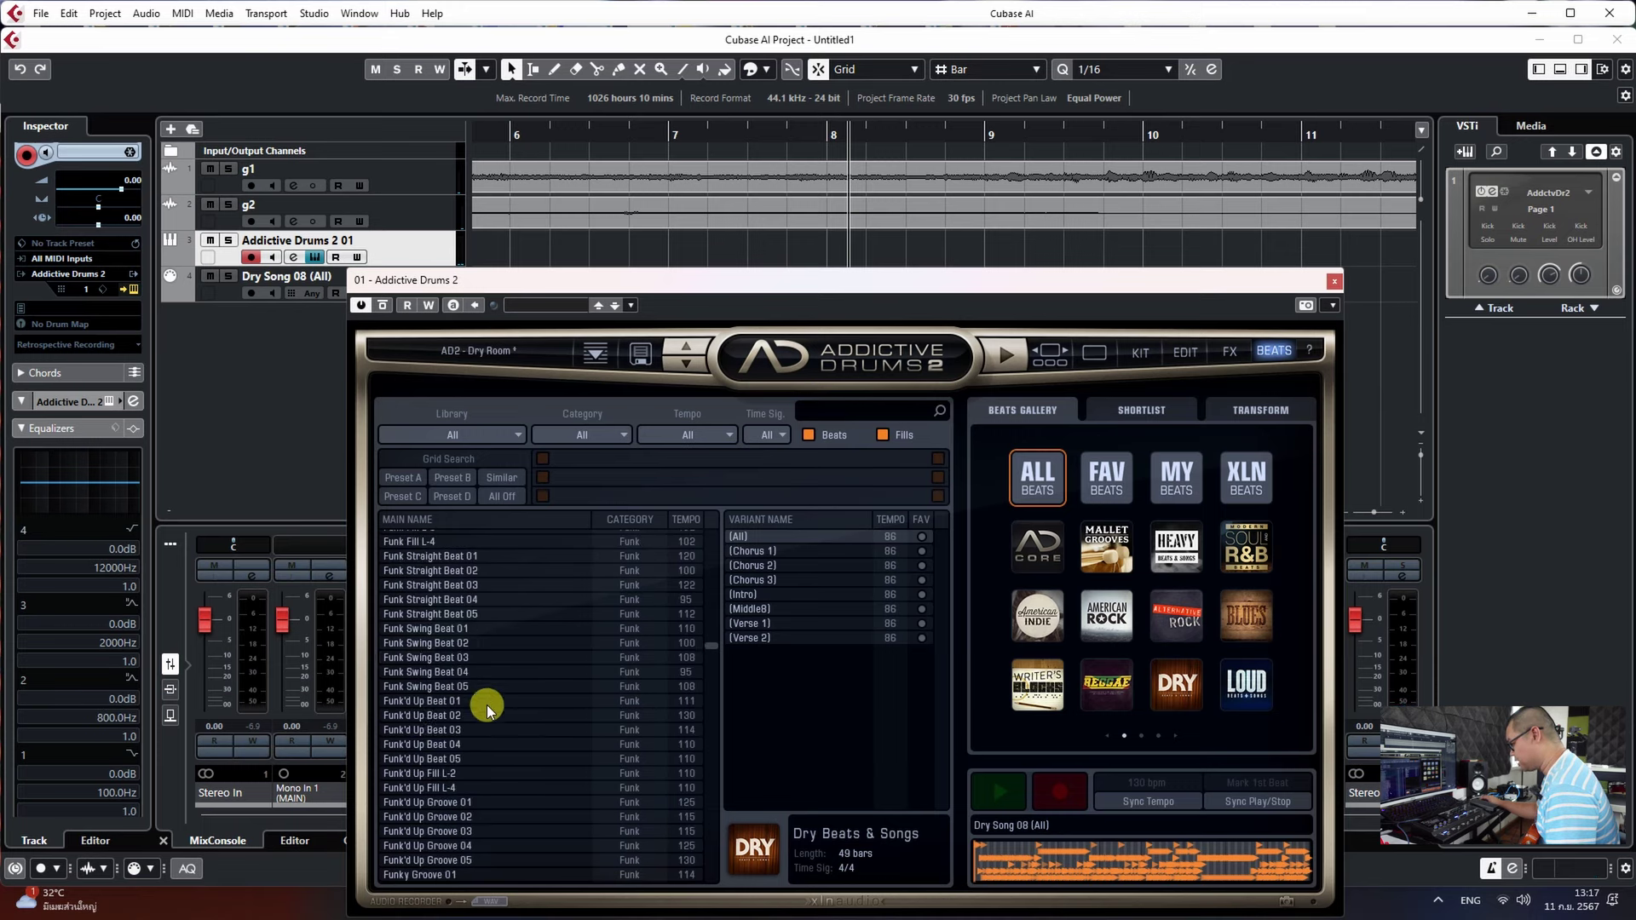
scroll(488, 703, down, 8)
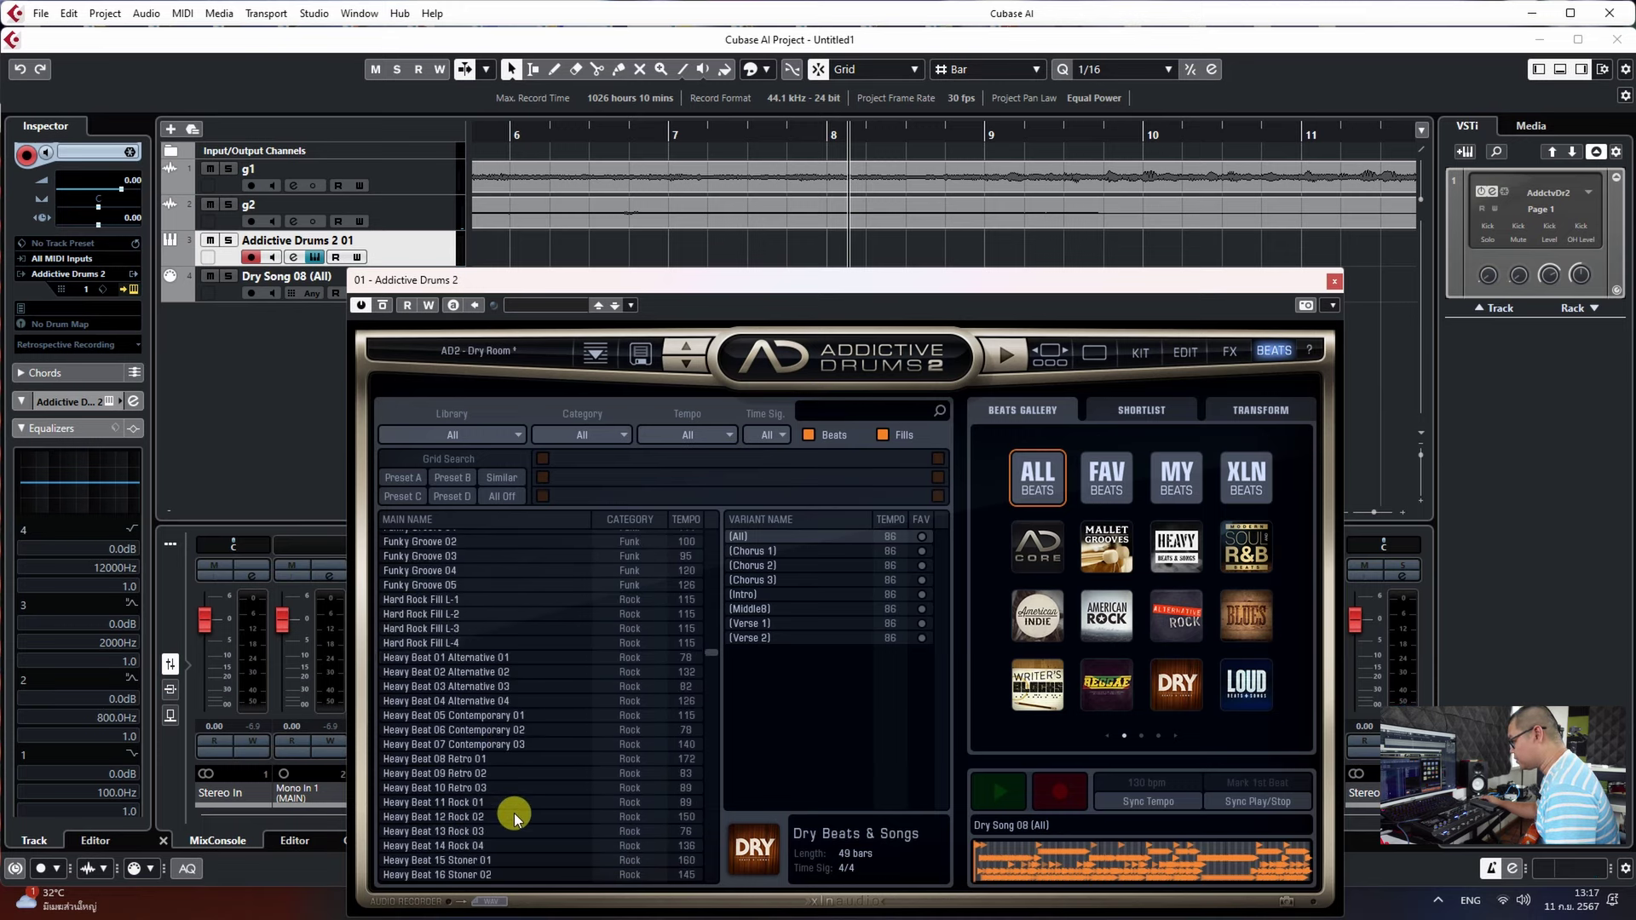
scroll(514, 813, down, 9)
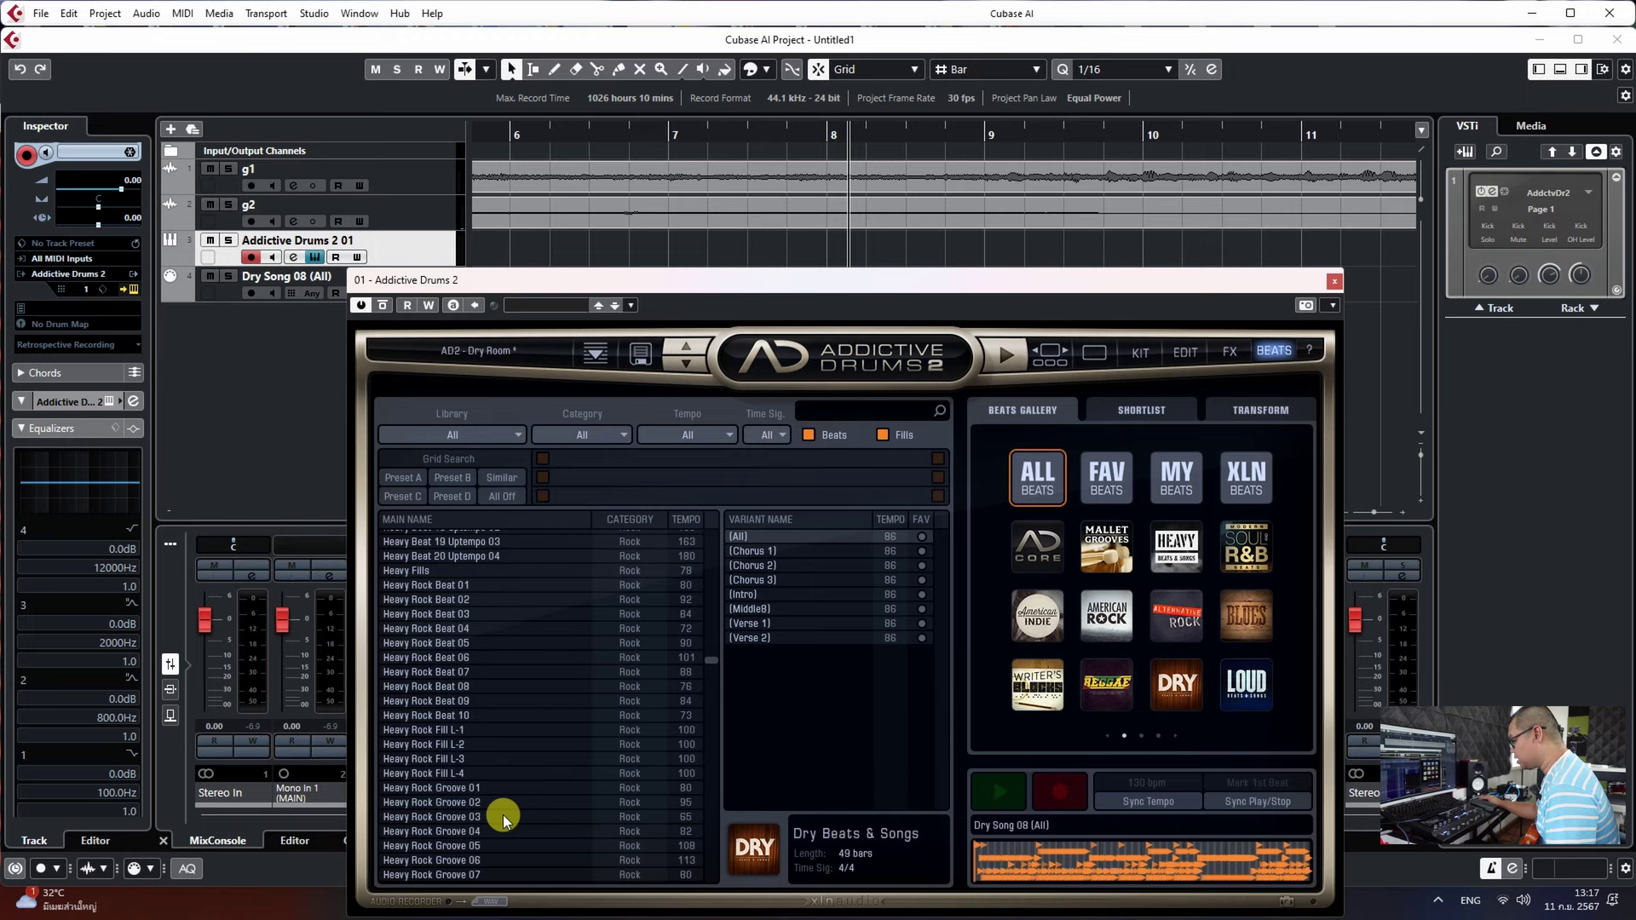
scroll(502, 814, down, 7)
click(430, 786)
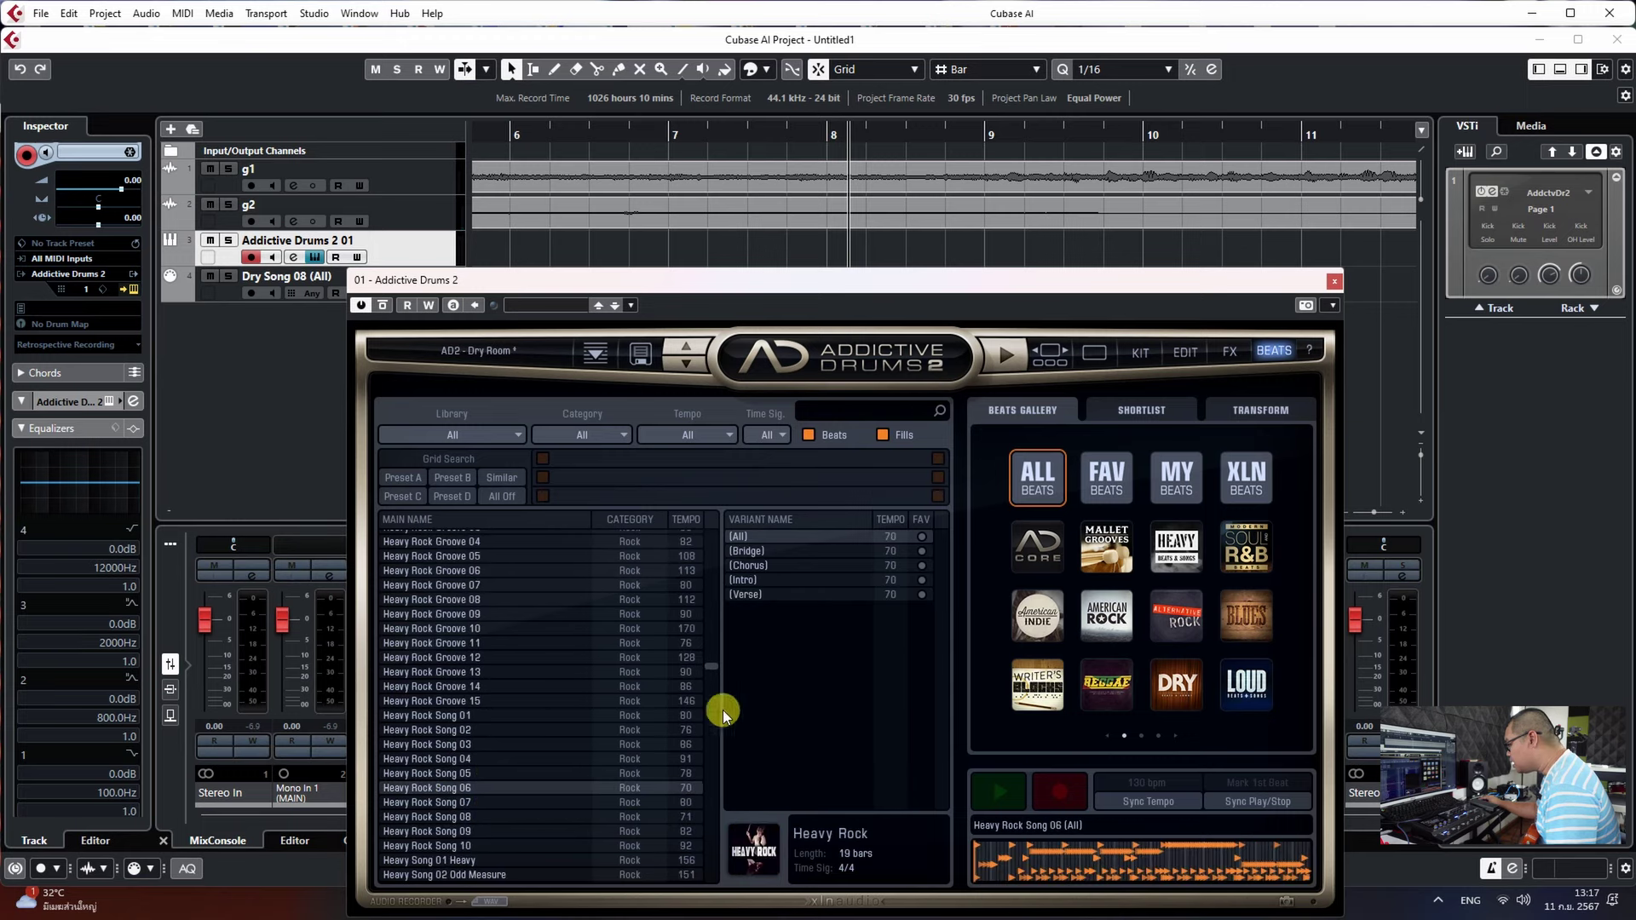
scroll(529, 823, down, 2)
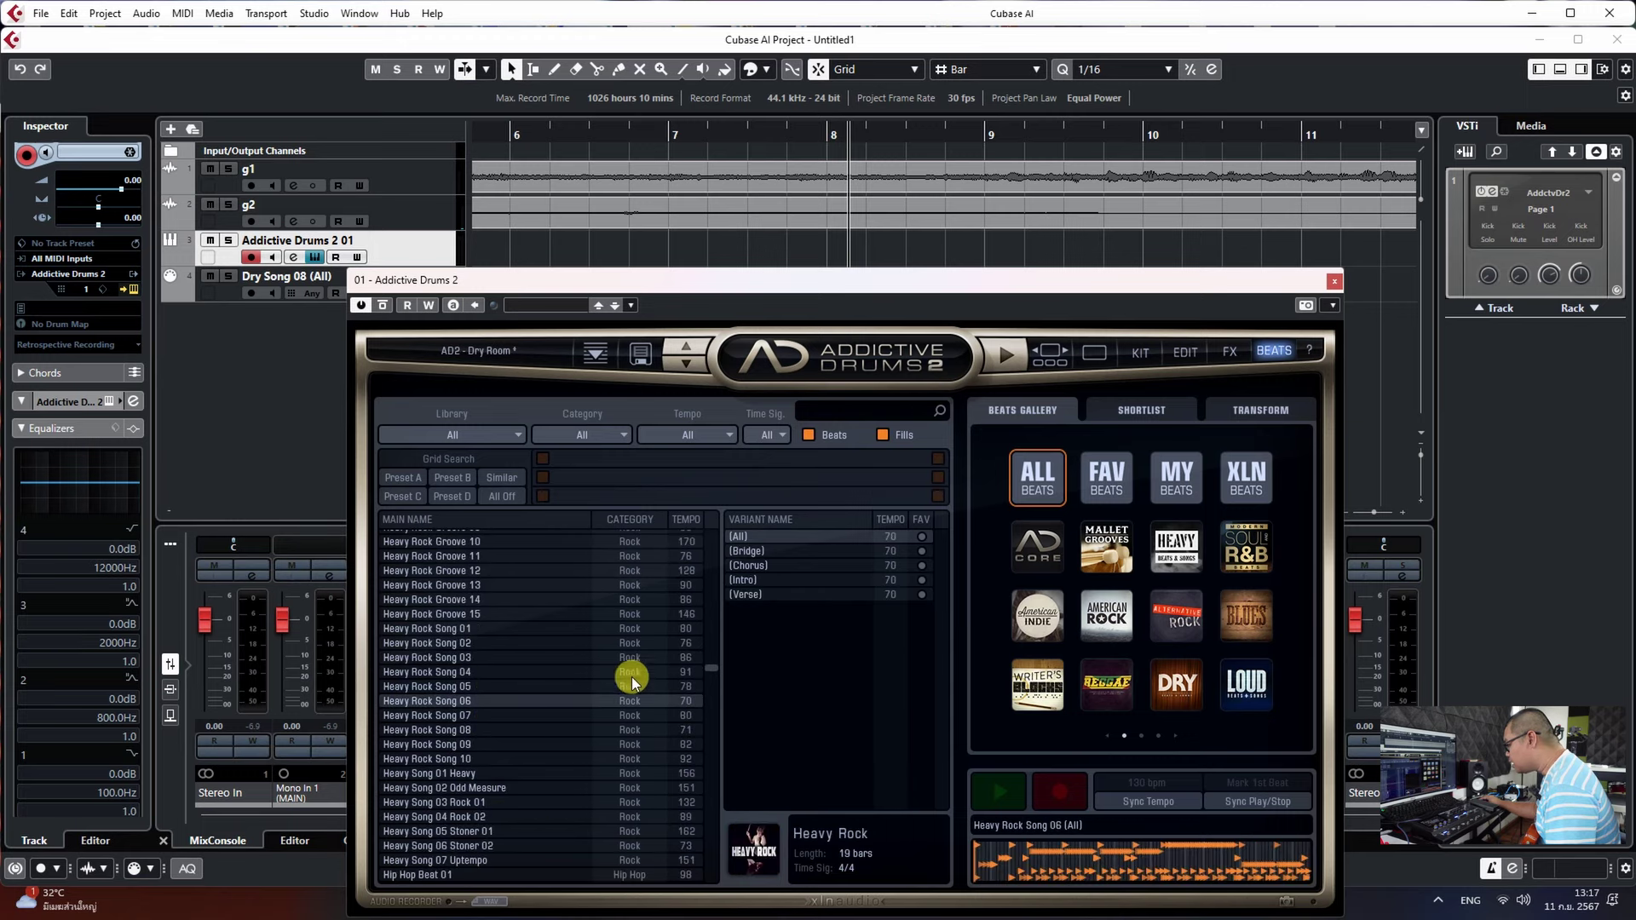
click(469, 802)
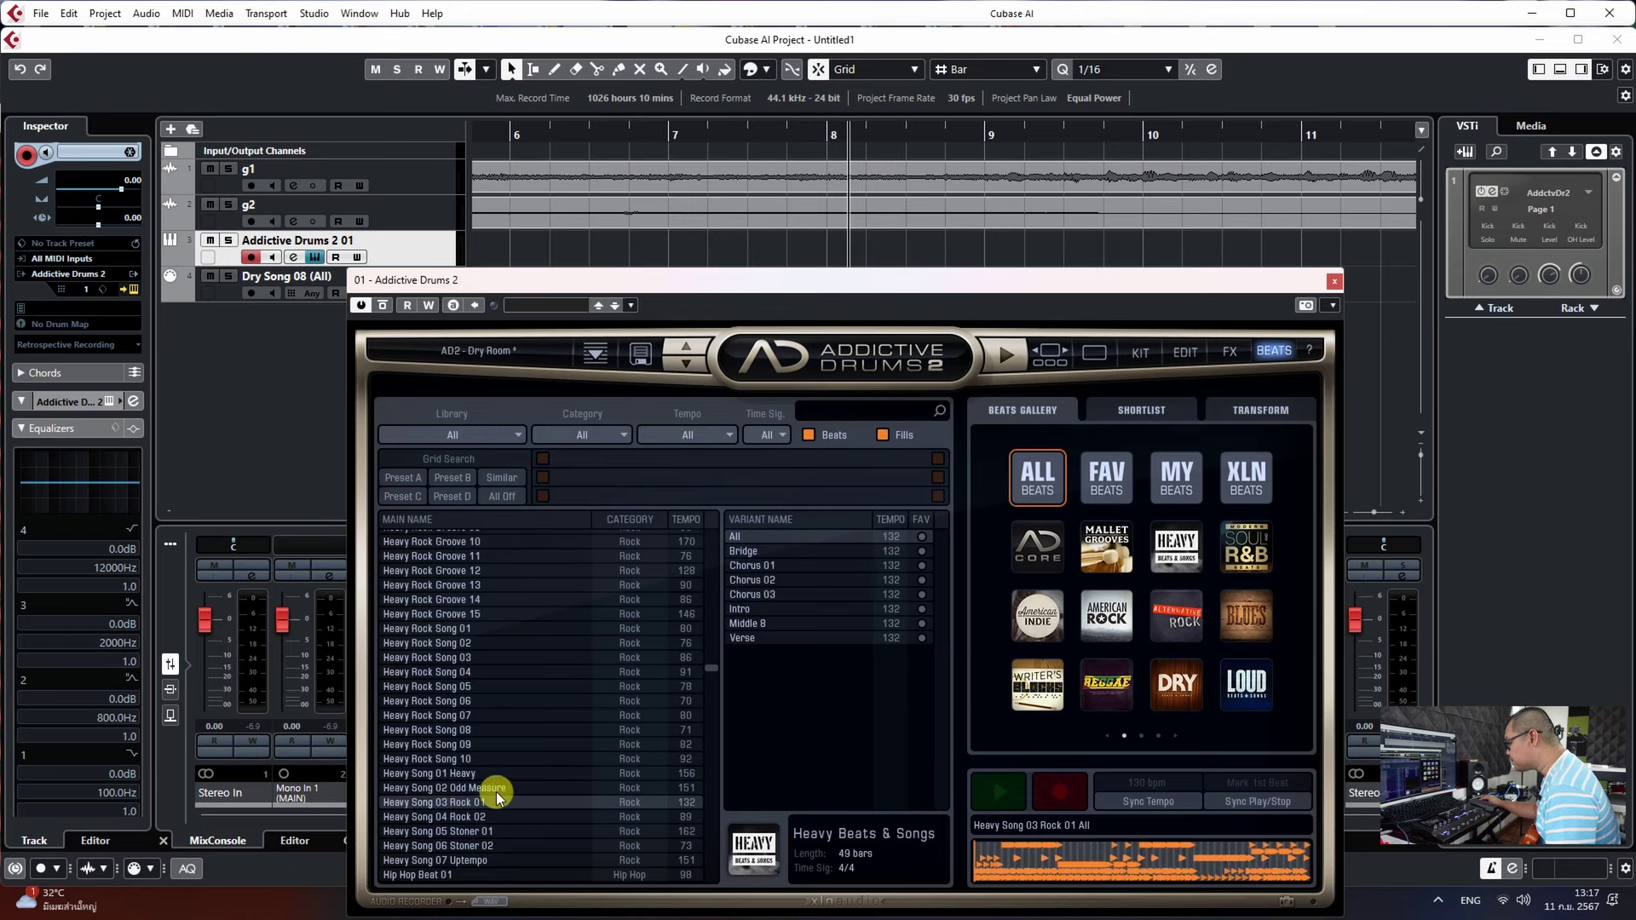
click(447, 759)
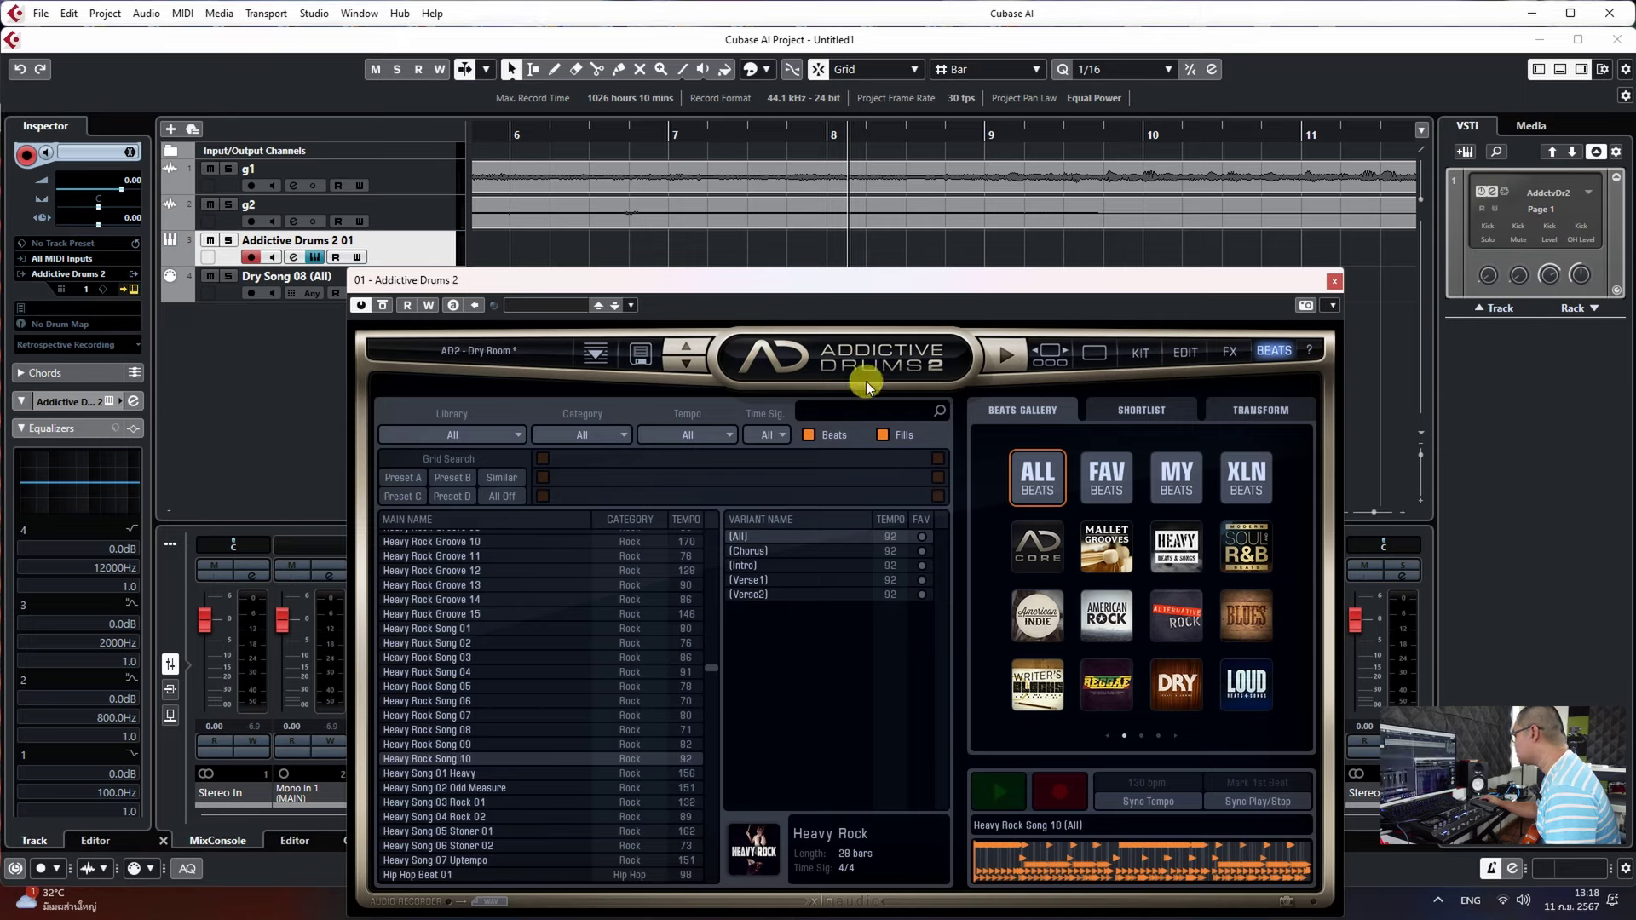
Place the Heavy Rock Song 10 (All) beat on the Addictive Drums 2 track starting at bar 2.
drag(816, 281, 1342, 402)
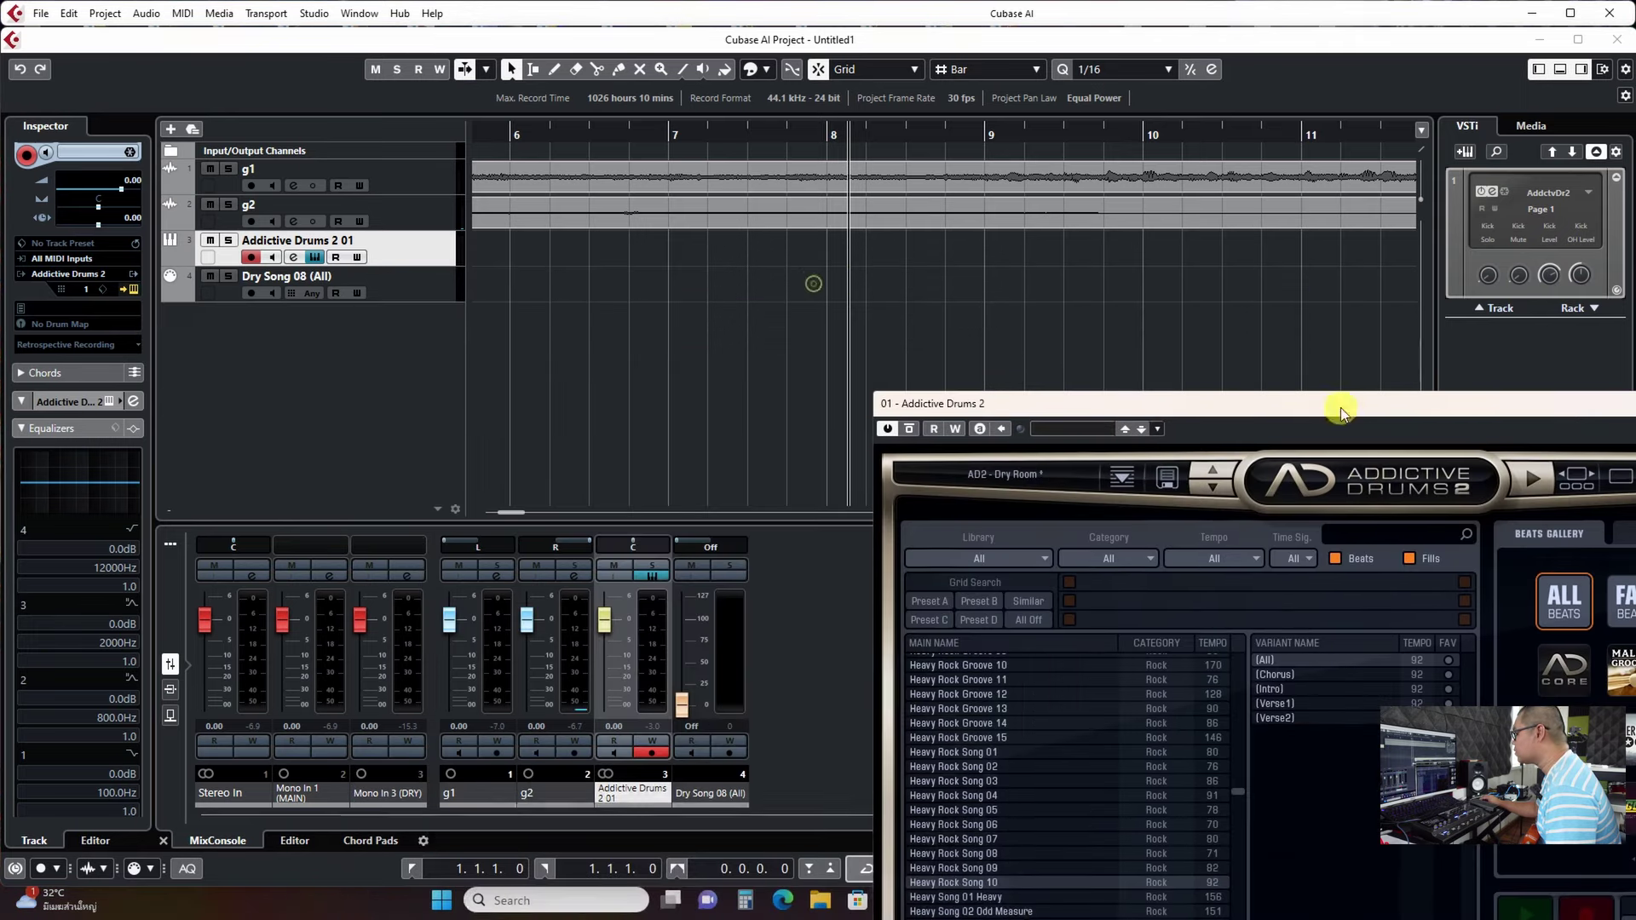
mouse_move(1264, 658)
mouse_down()
mouse_move(839, 477)
mouse_move(1321, 669)
mouse_move(1255, 649)
mouse_up()
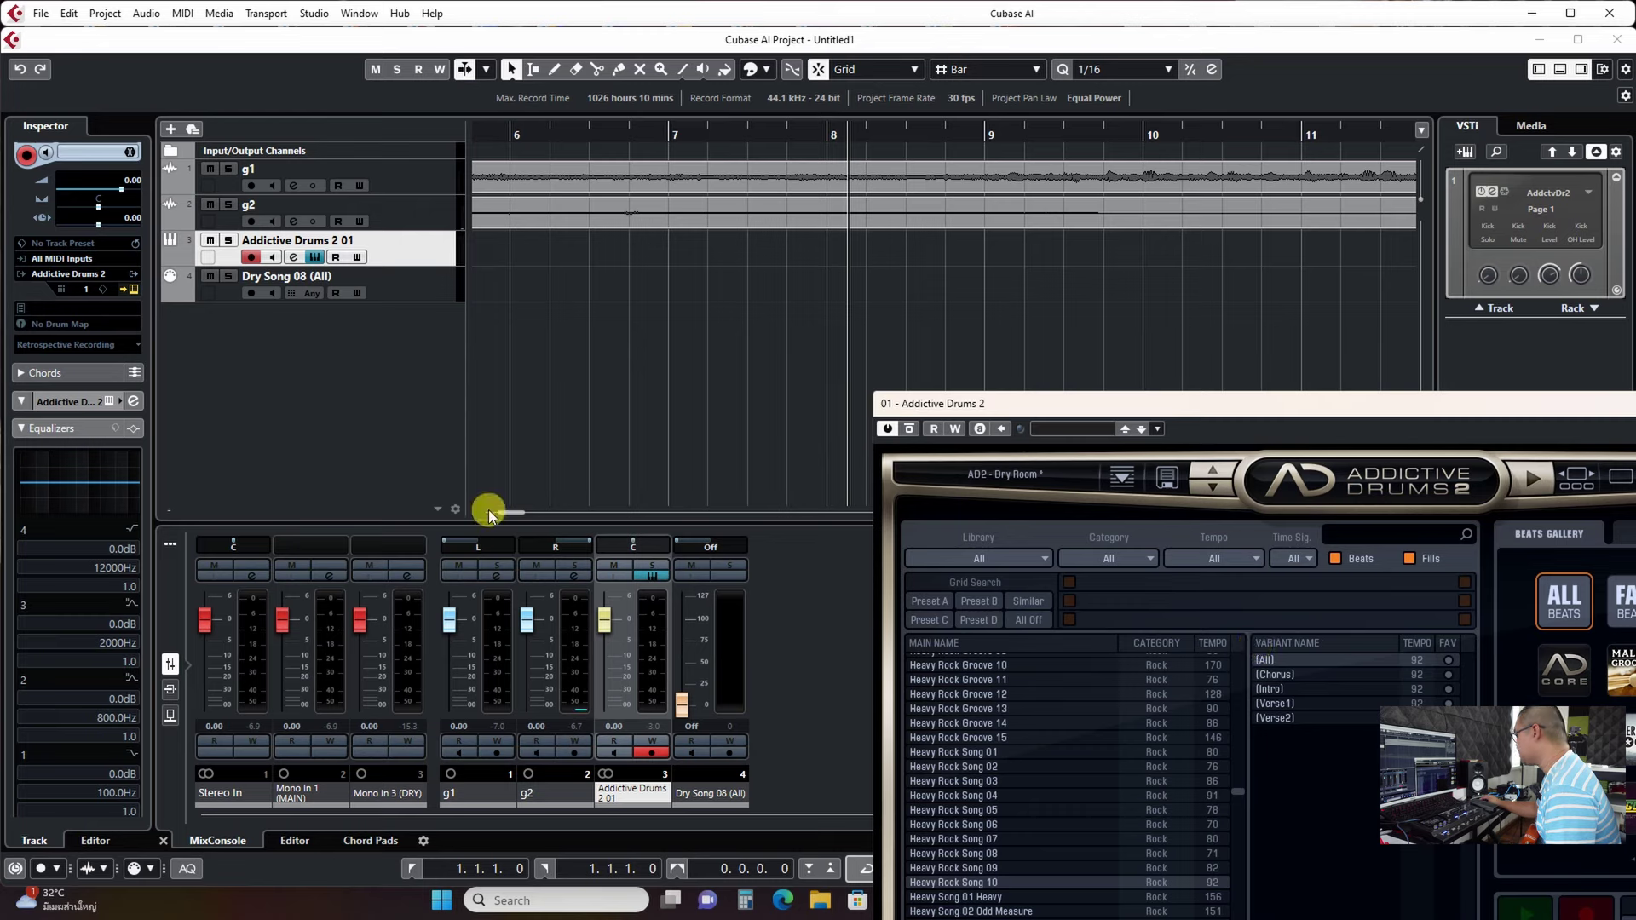
drag(505, 516, 484, 514)
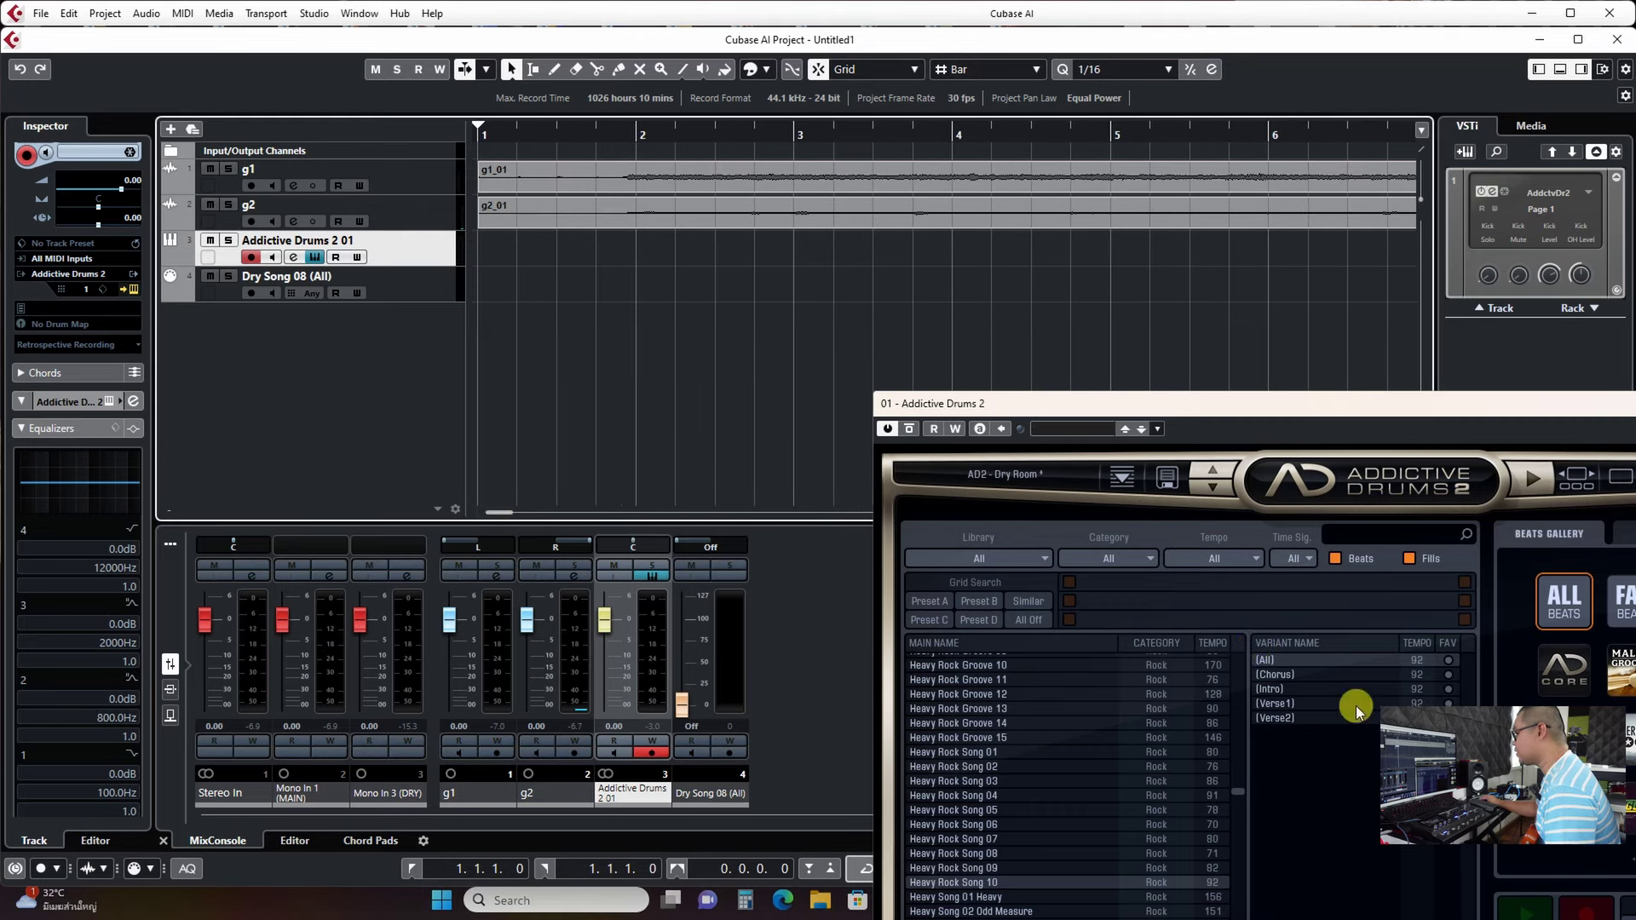
drag(1276, 675, 636, 249)
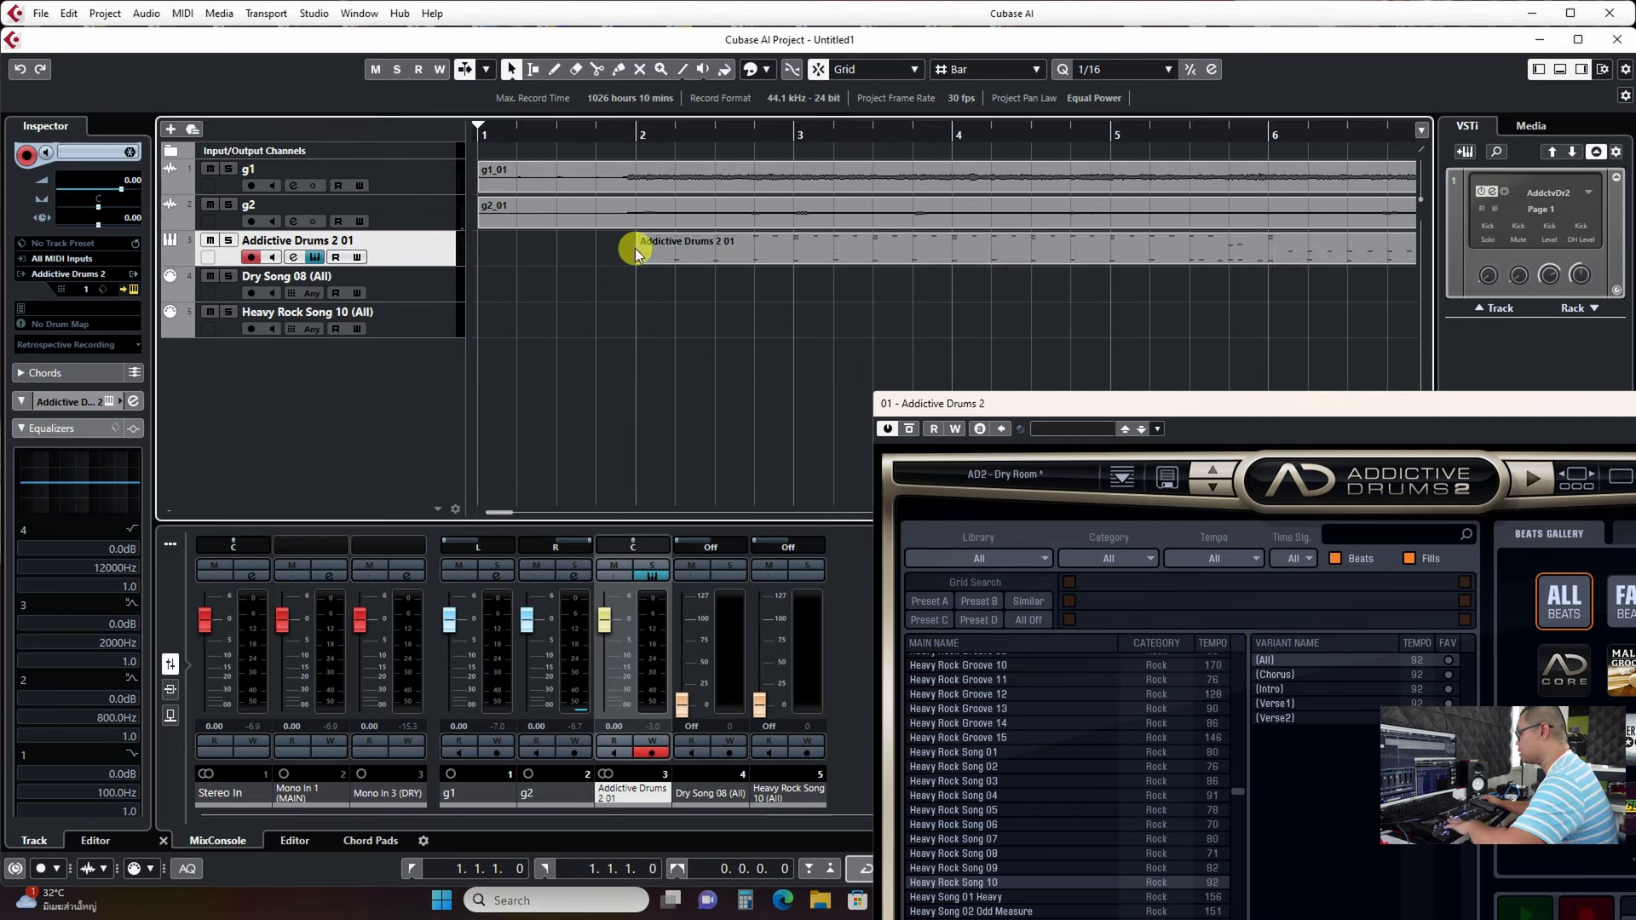
Play the project from bar 2 and load the Fairfax Vol 1 - Kit in Addictive Drums 2 during playback.
click(636, 135)
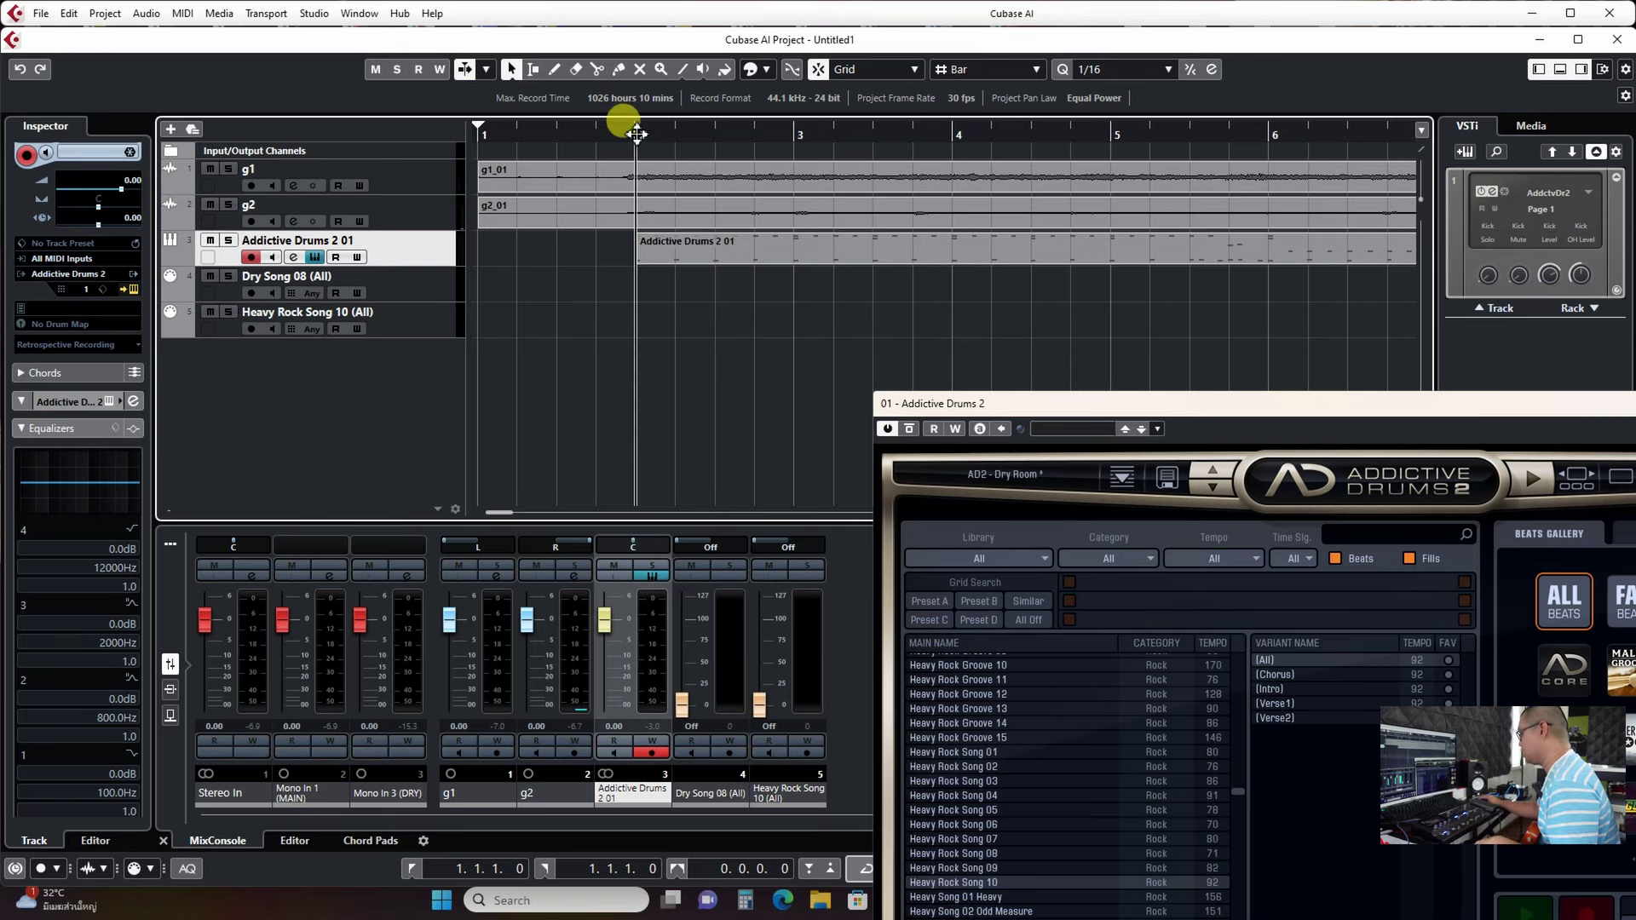
key(space)
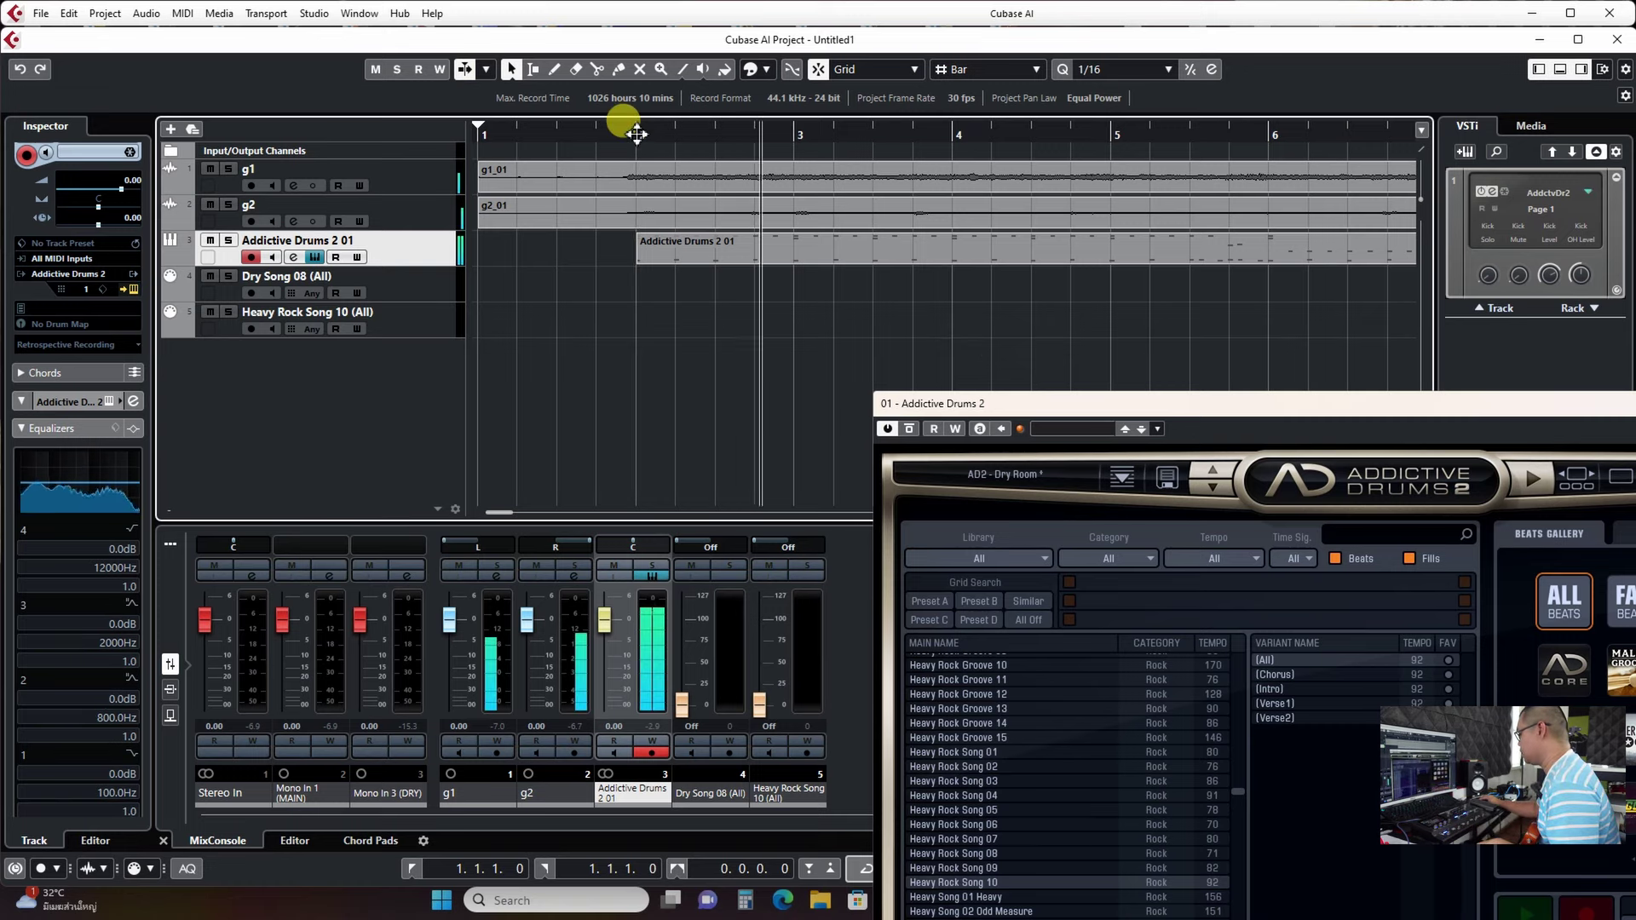
drag(1398, 406, 1052, 294)
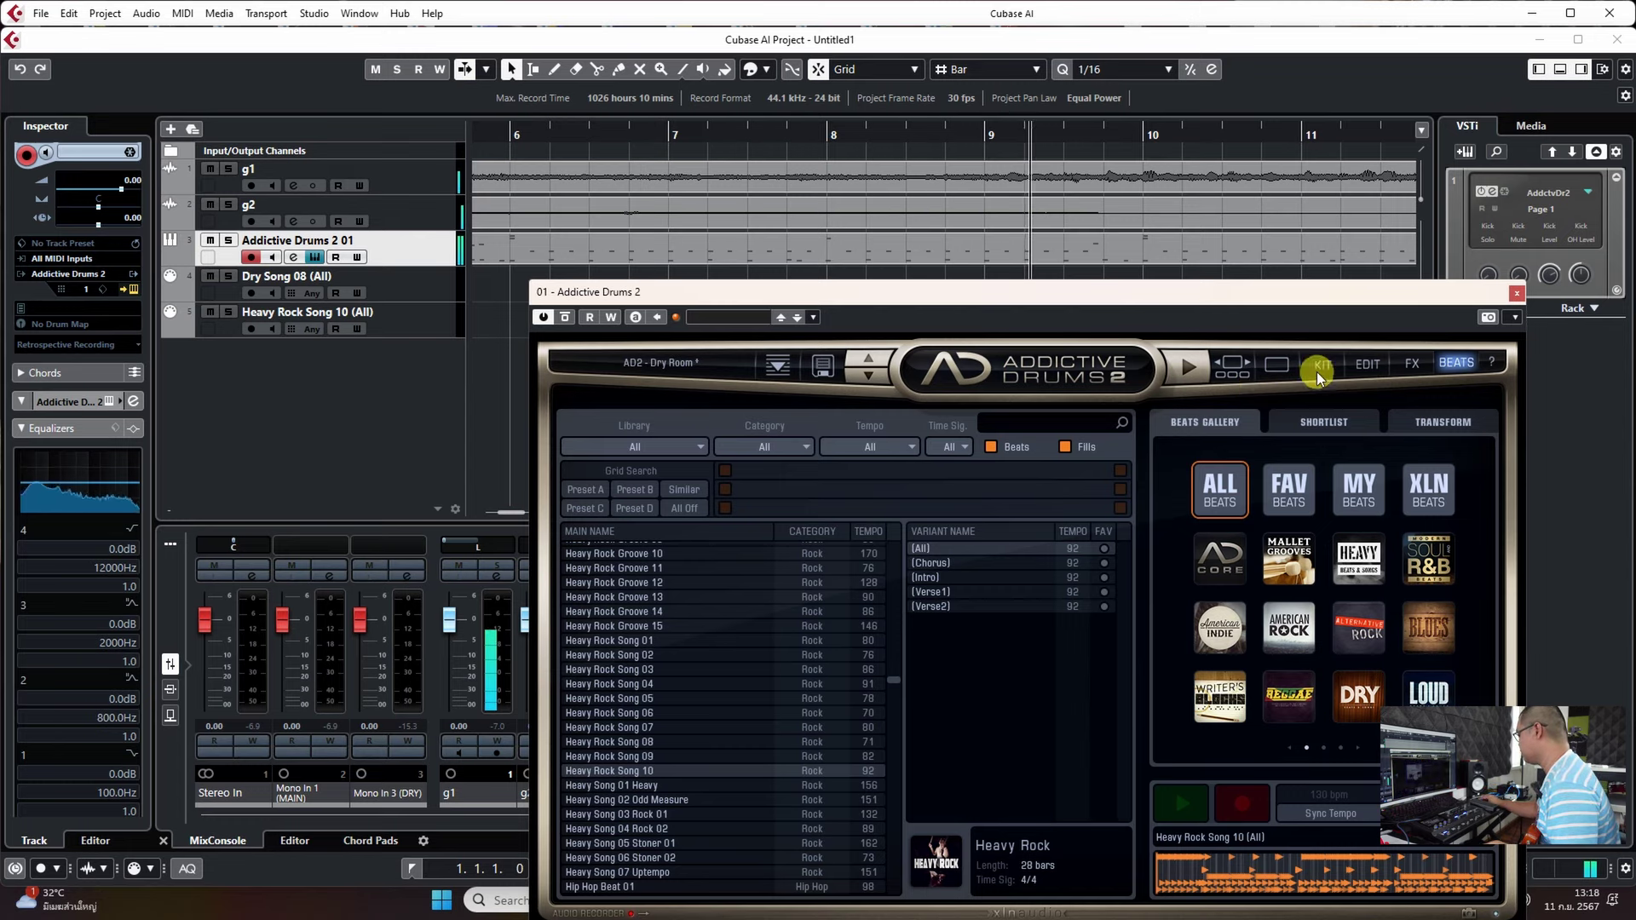
click(1259, 369)
click(1233, 377)
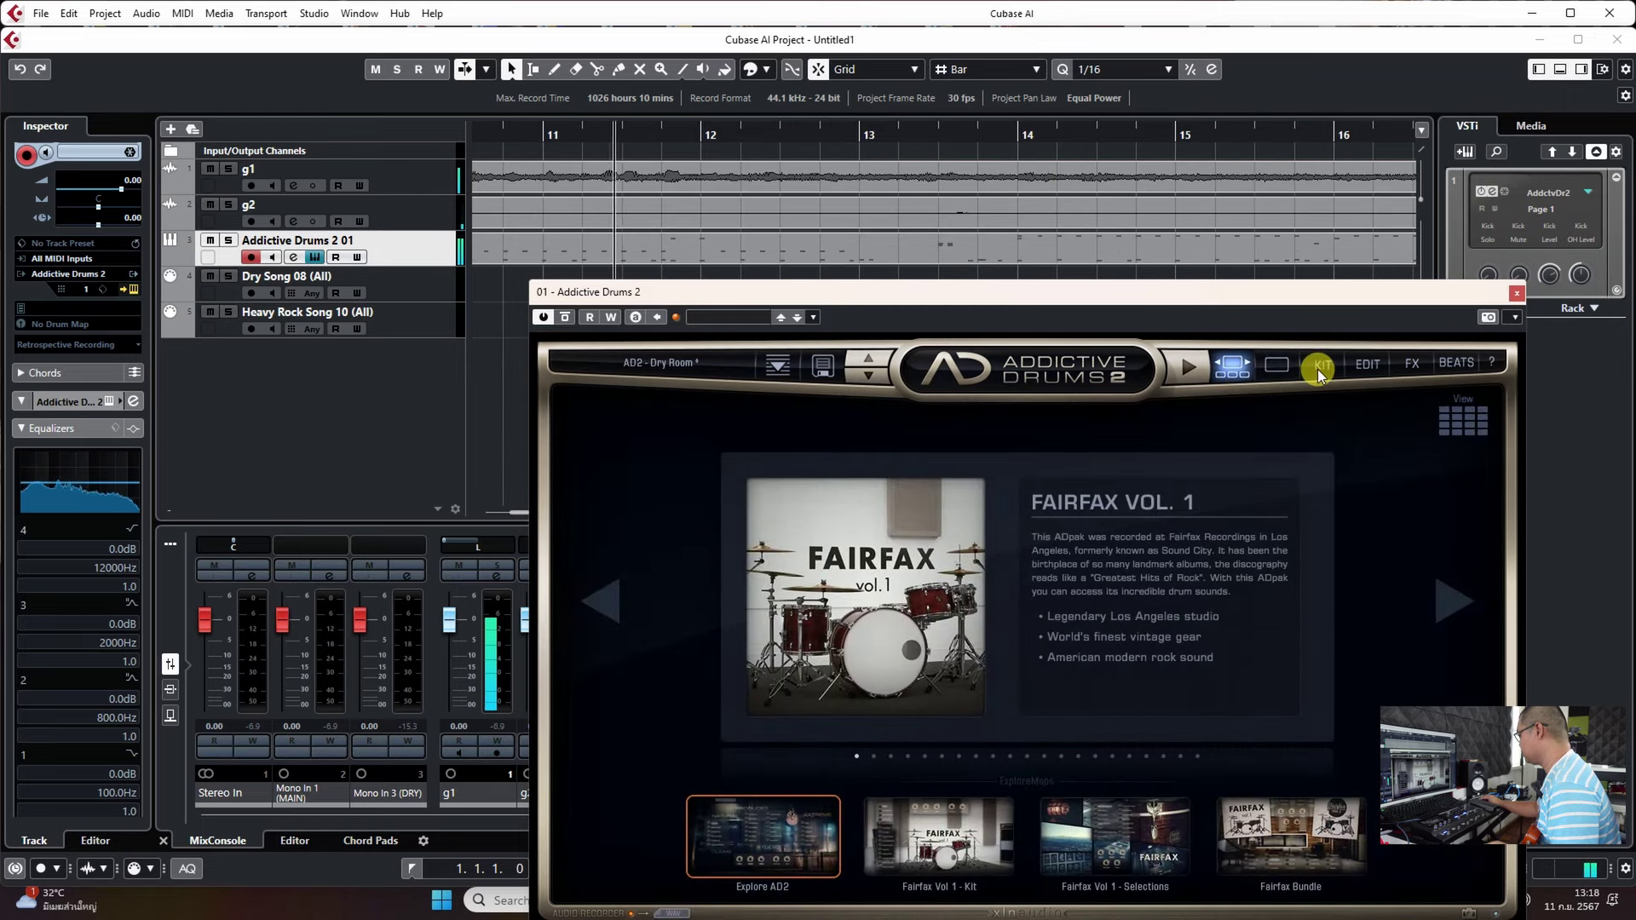
click(937, 839)
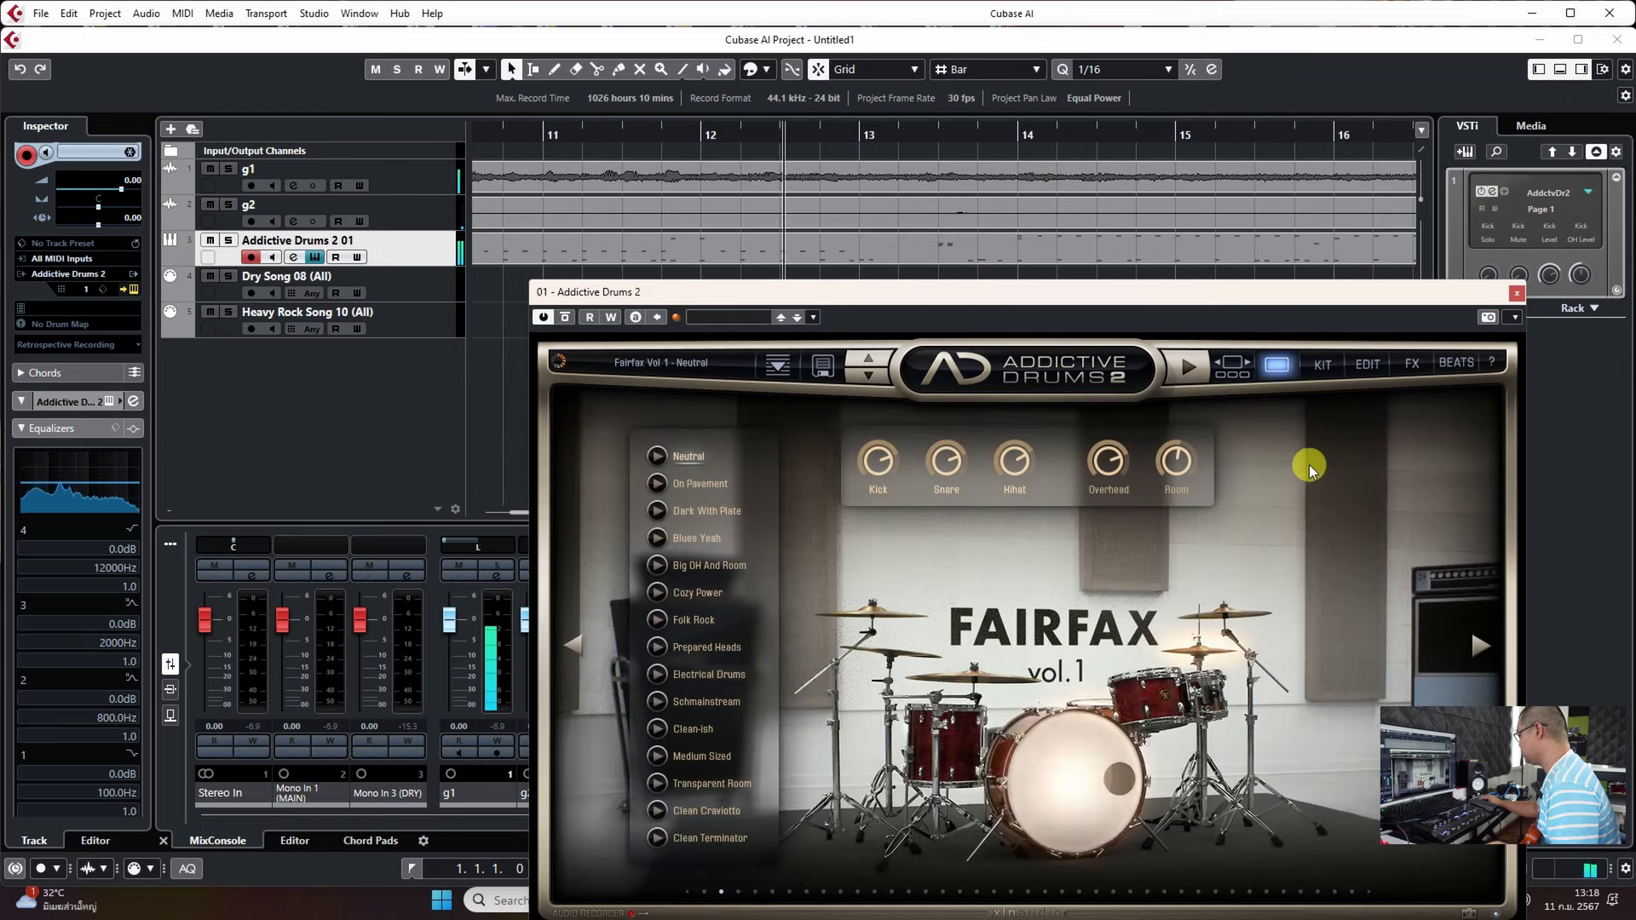
Show the loaded kit's individual drum pieces and mixer, and close the Addictive Drums 2 window.
click(1234, 368)
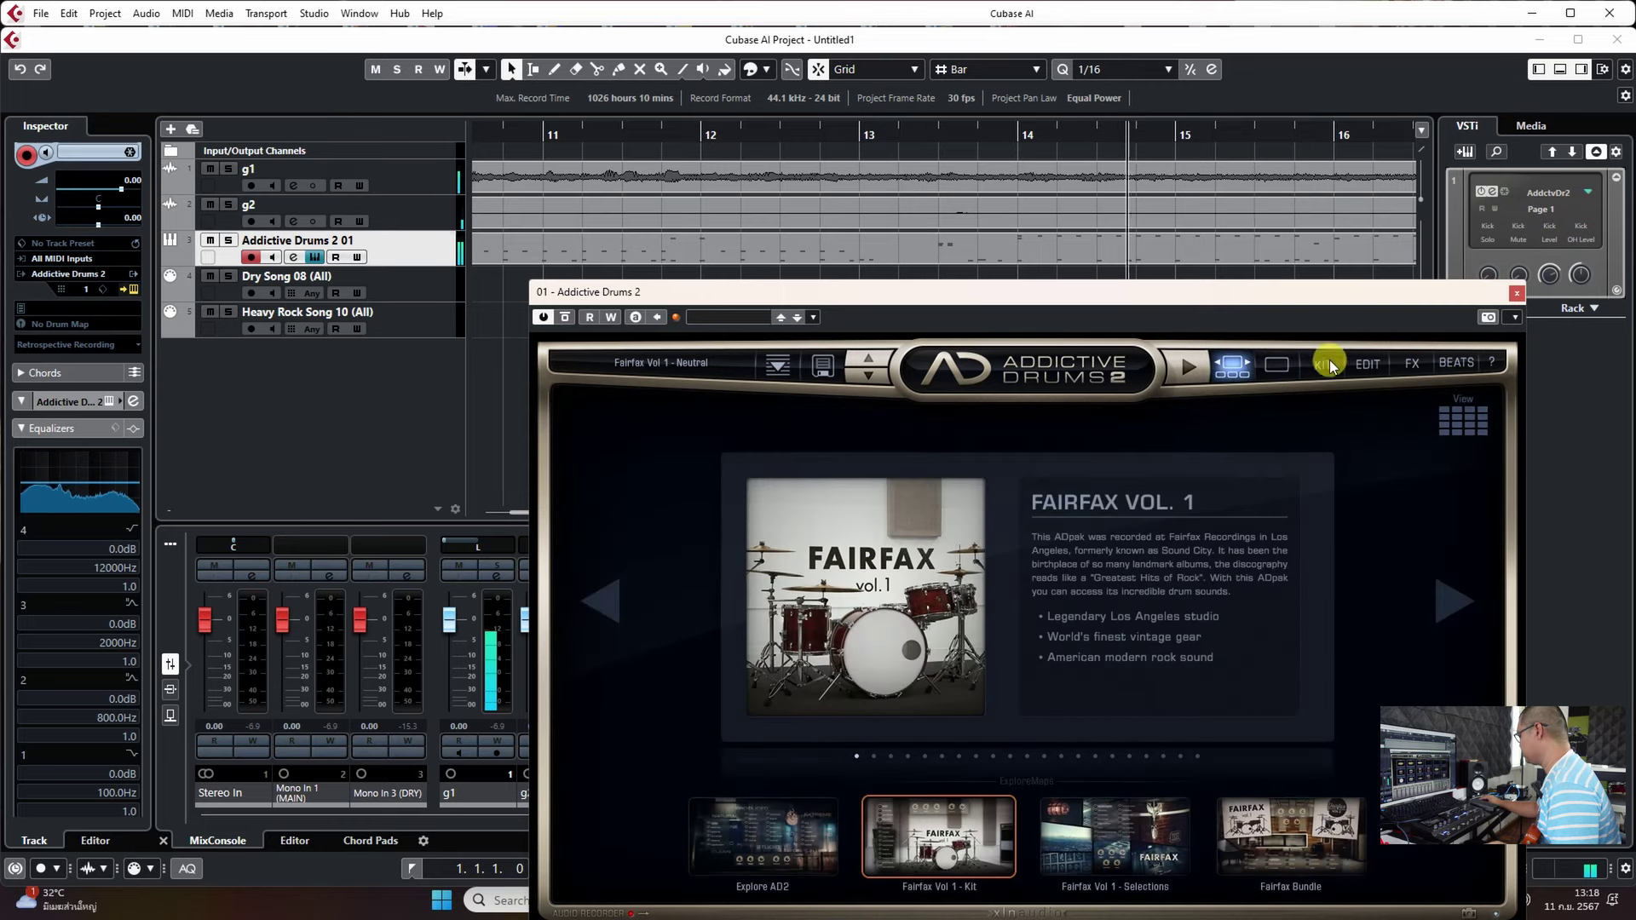
click(1327, 364)
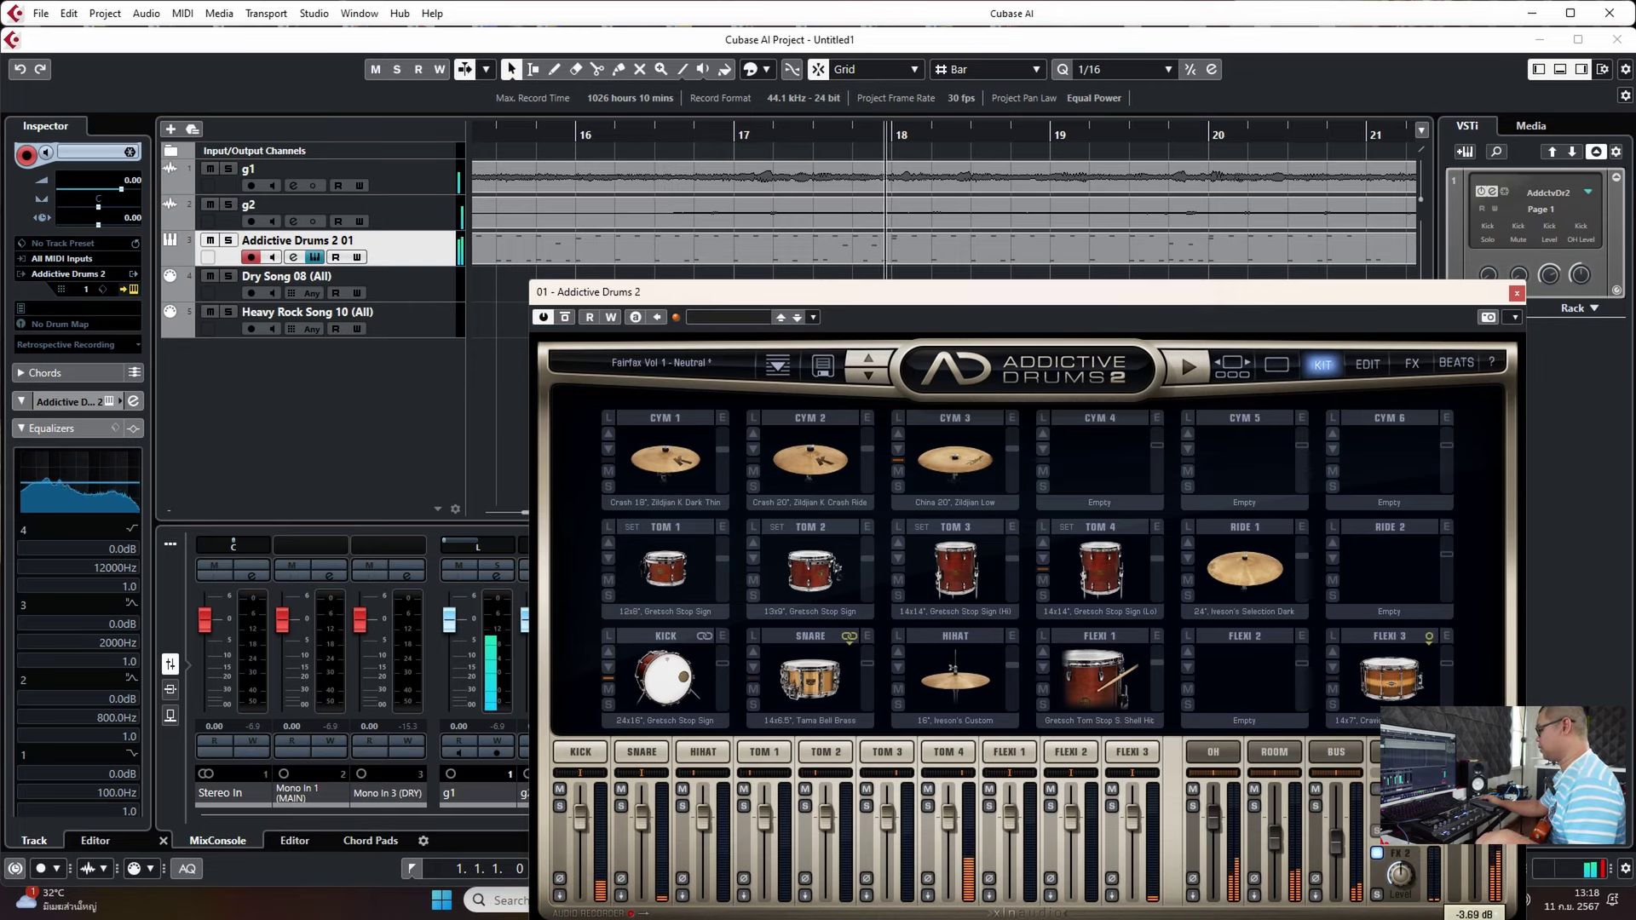
click(1517, 293)
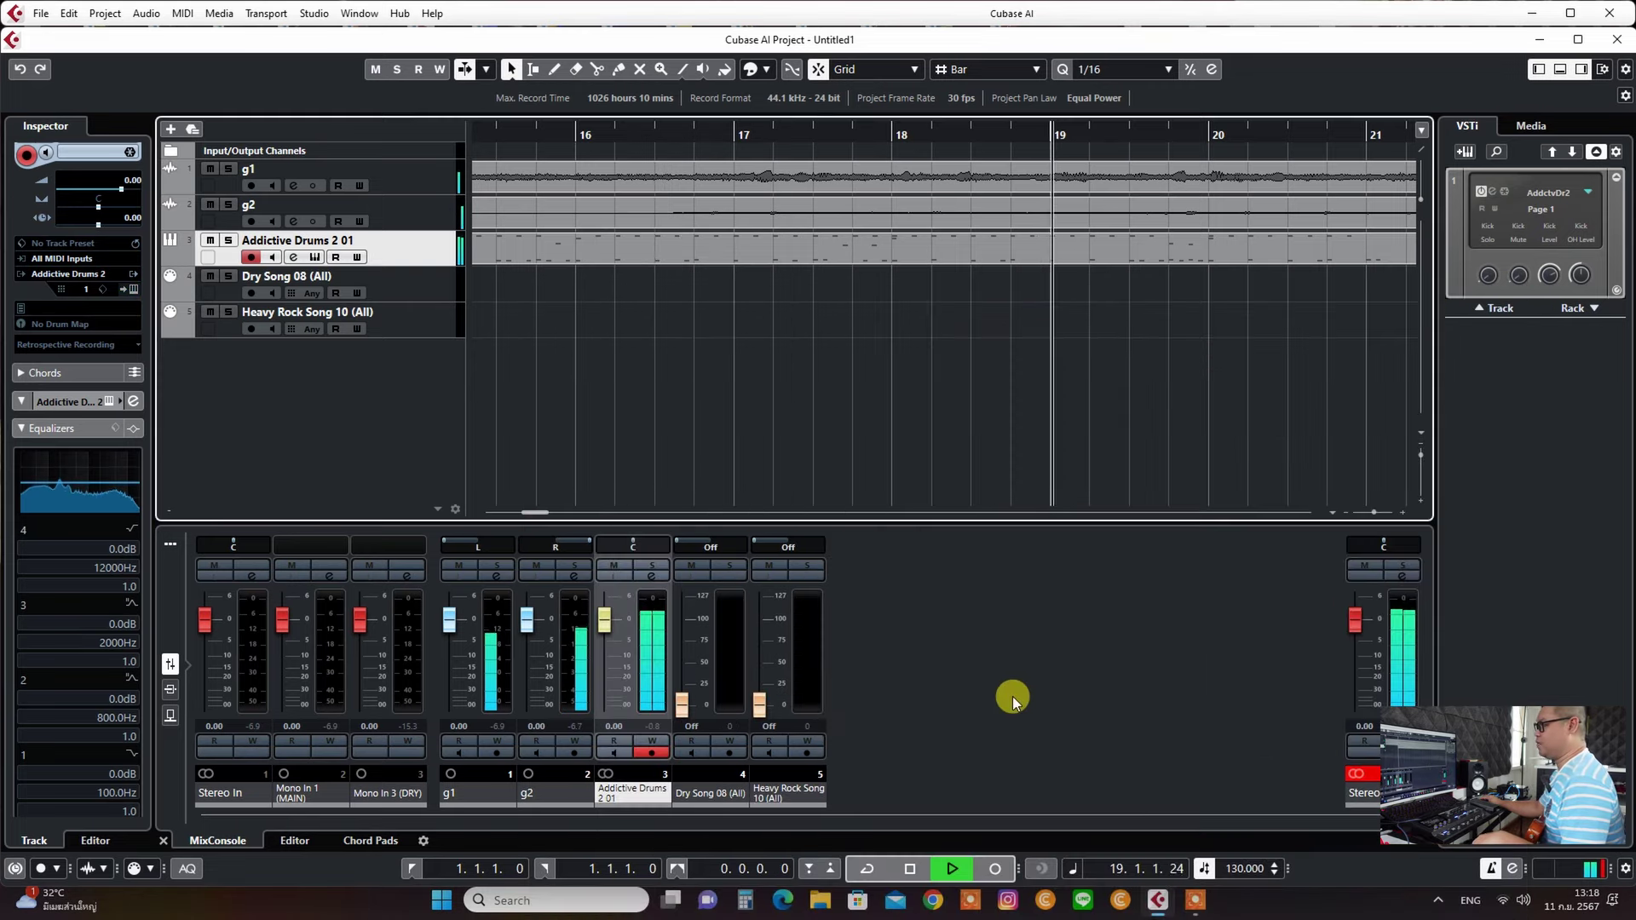
Stop playback and return to the project start.
click(908, 865)
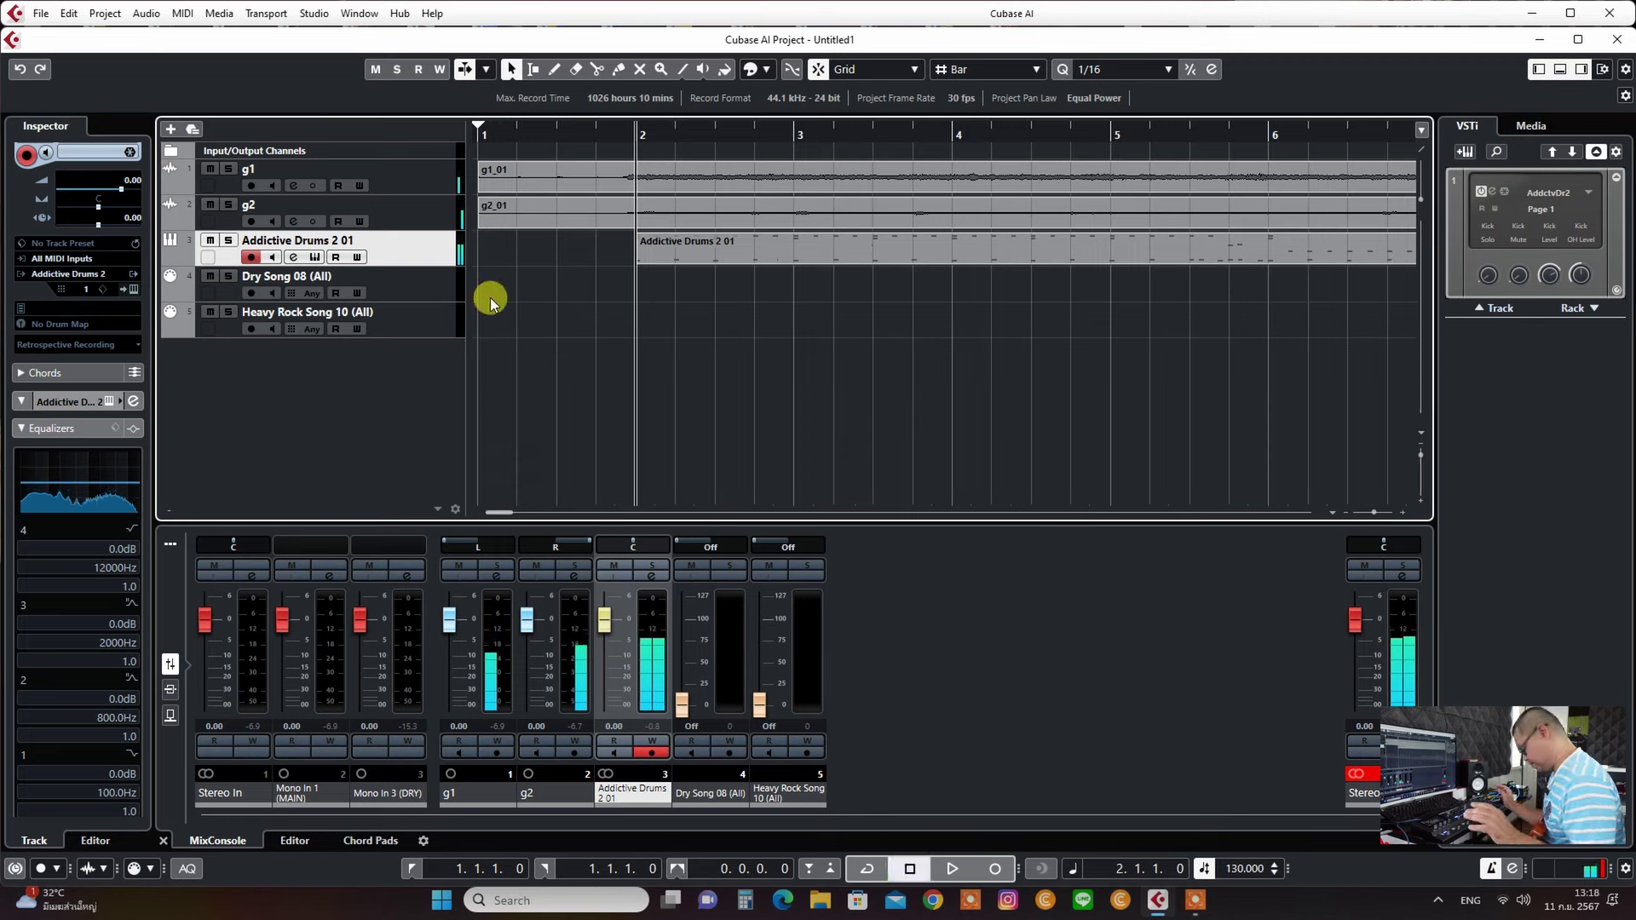
click(481, 135)
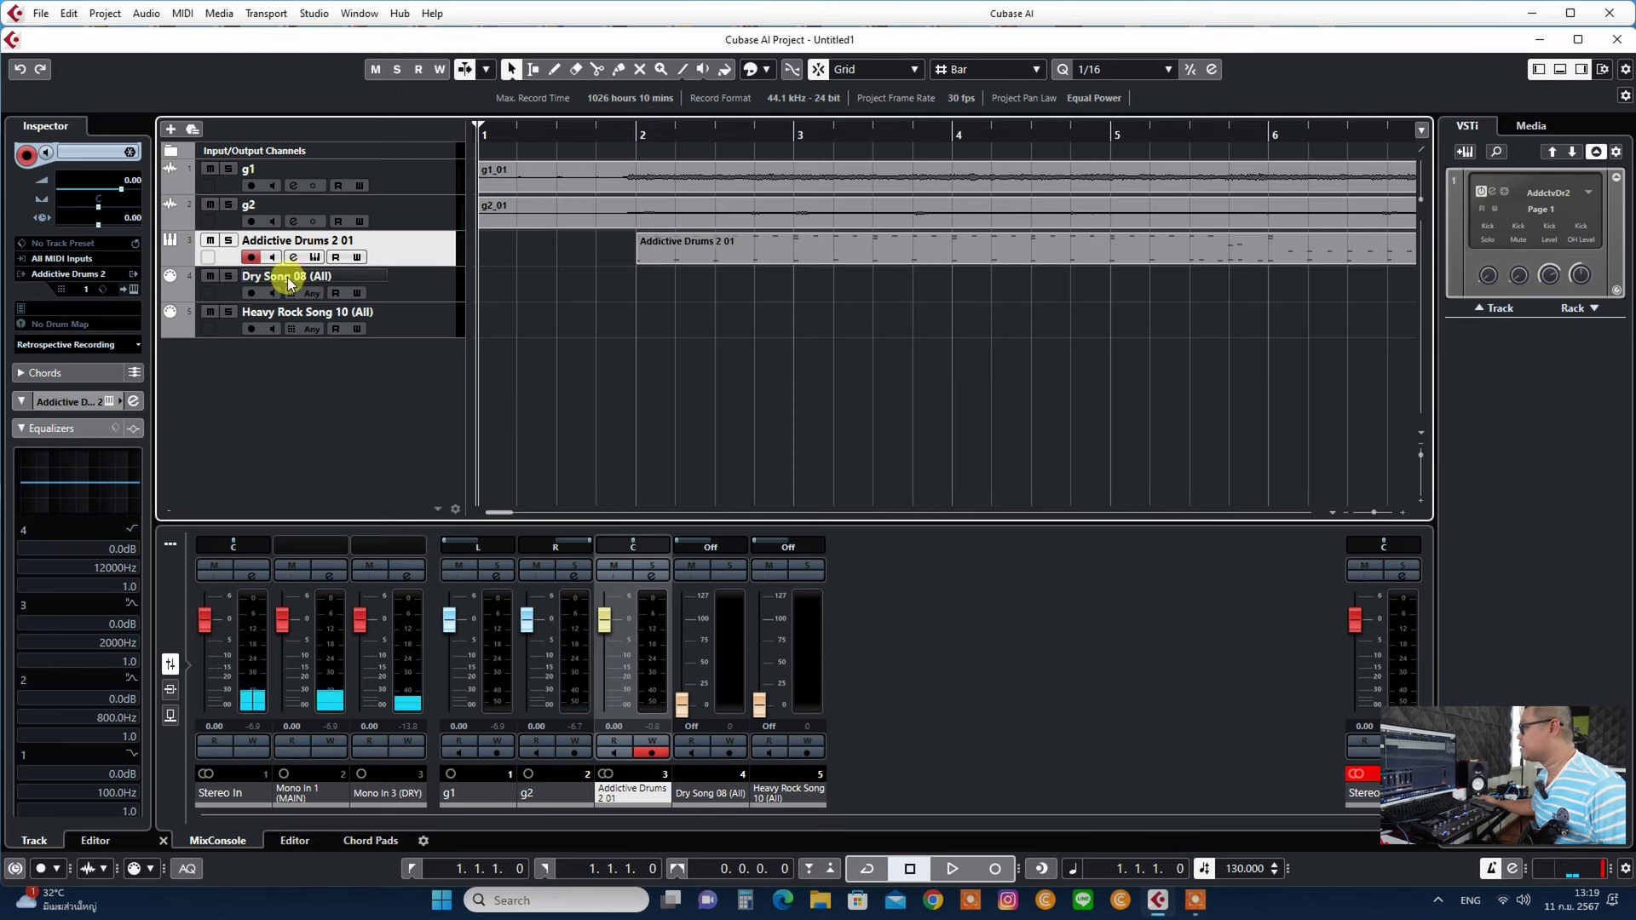
Add one mono audio track named bass with MAIN as its audio input and Stereo Out as its output.
click(104, 14)
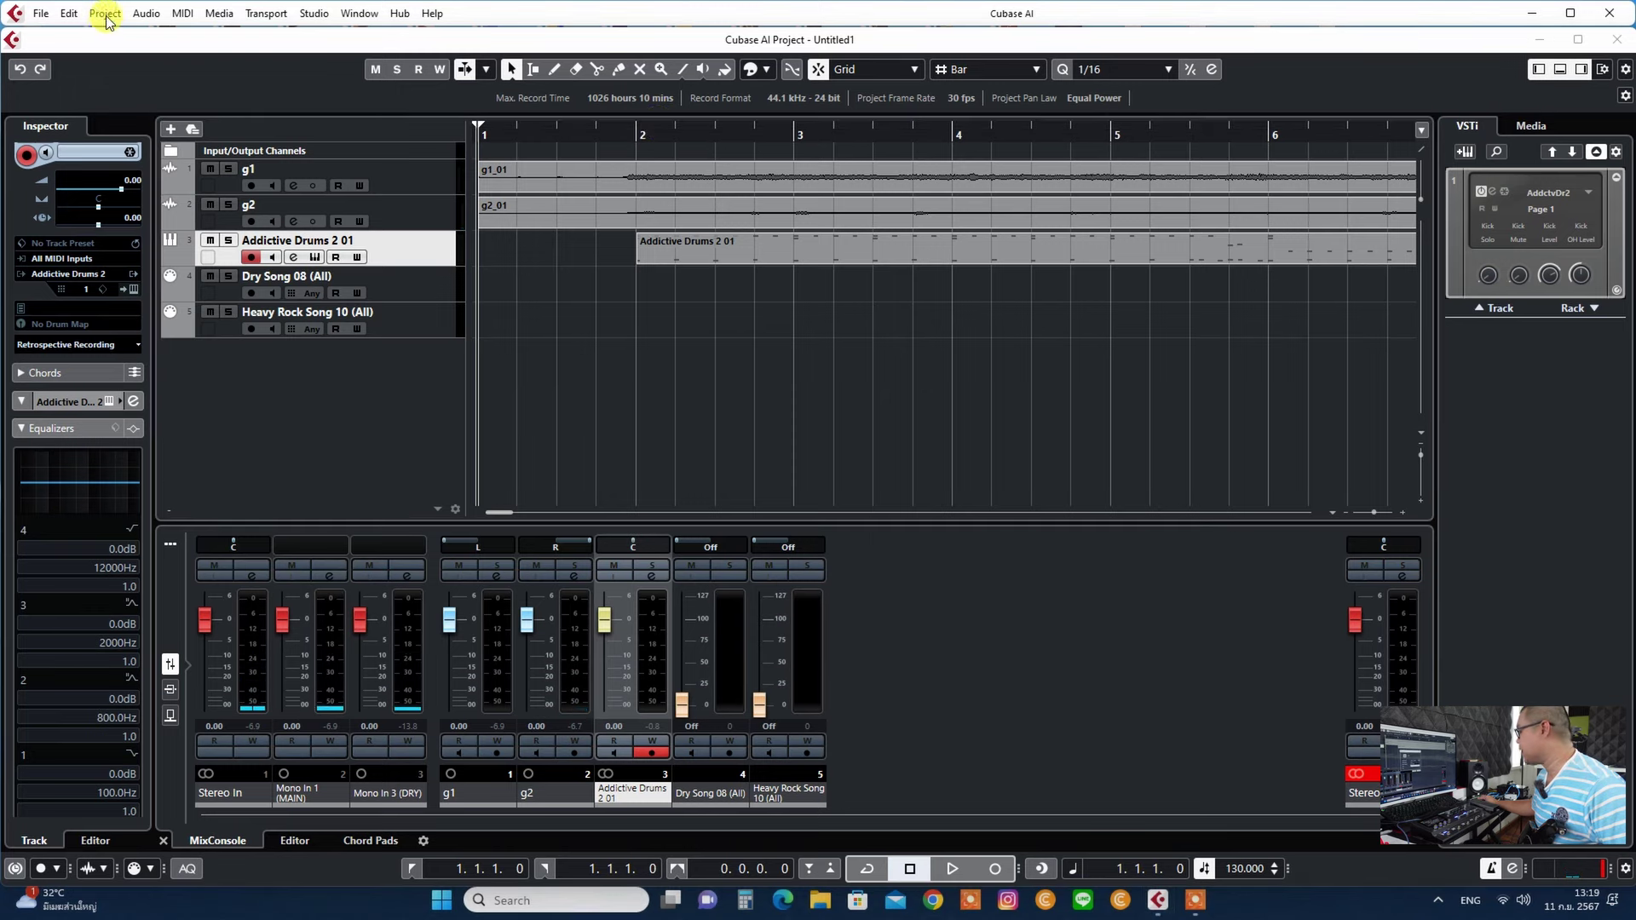
mouse_move(145, 32)
click(409, 35)
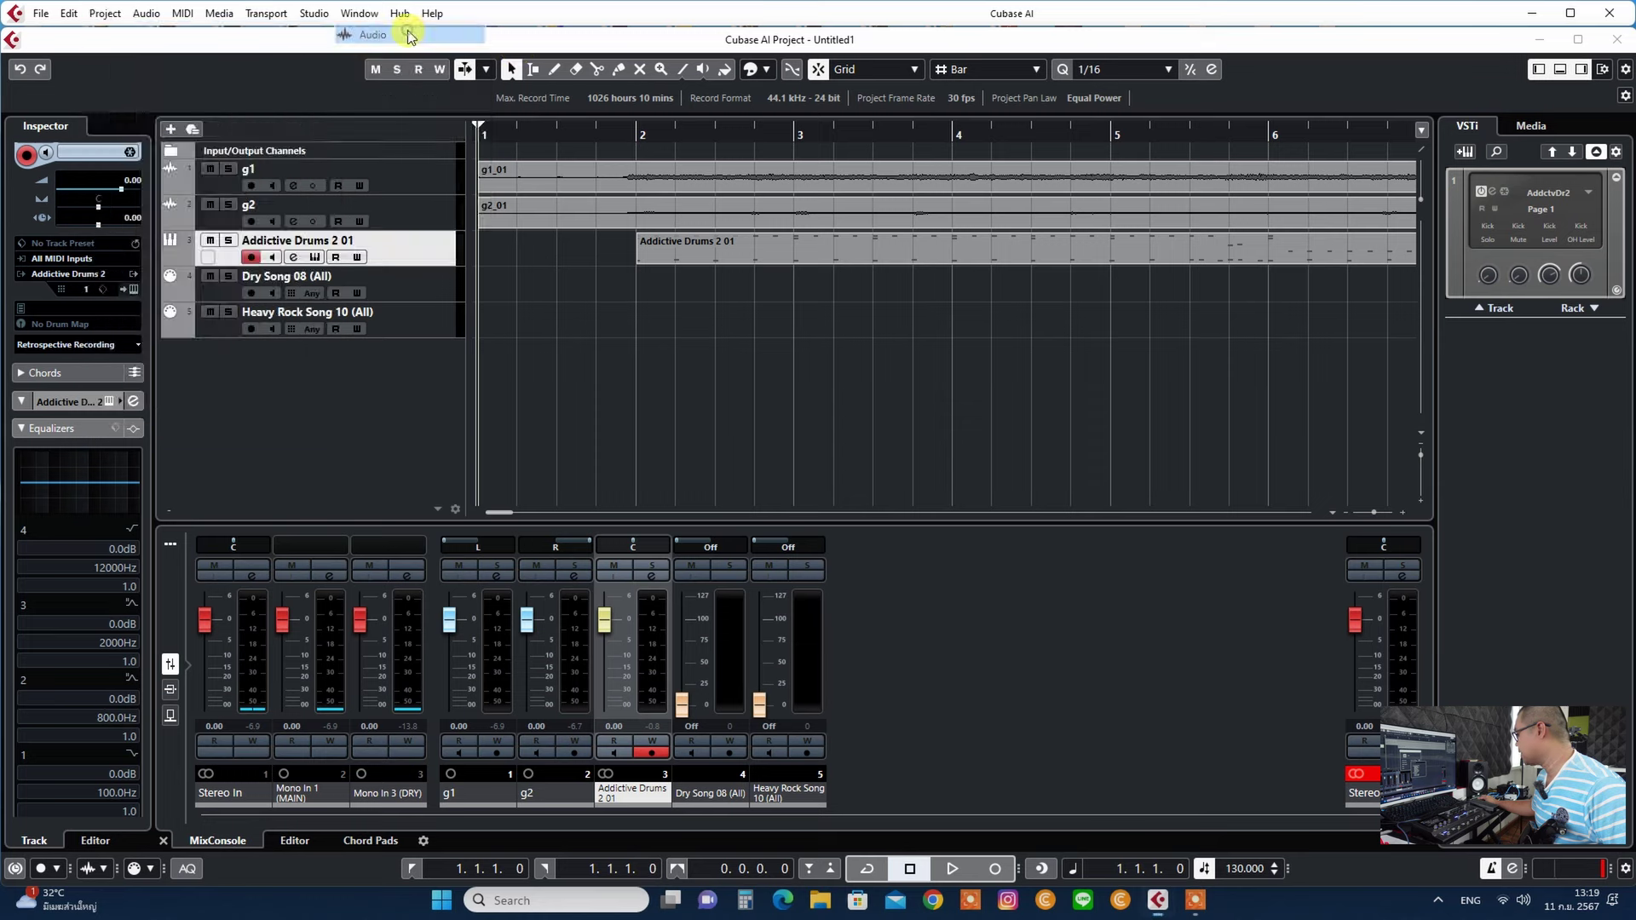
click(894, 422)
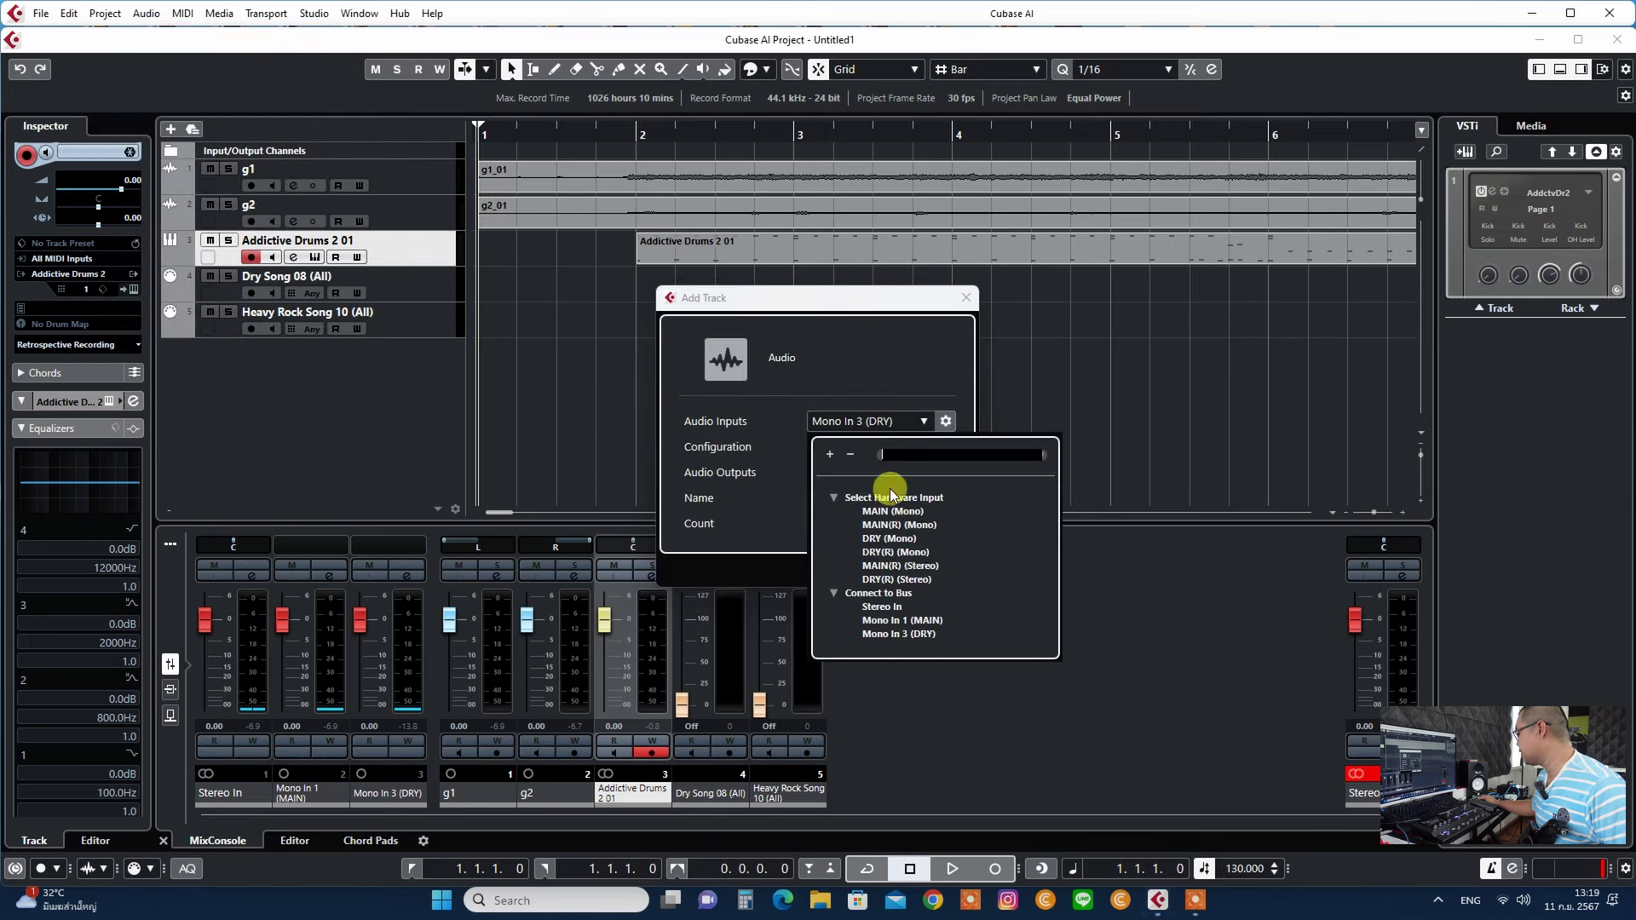
click(894, 512)
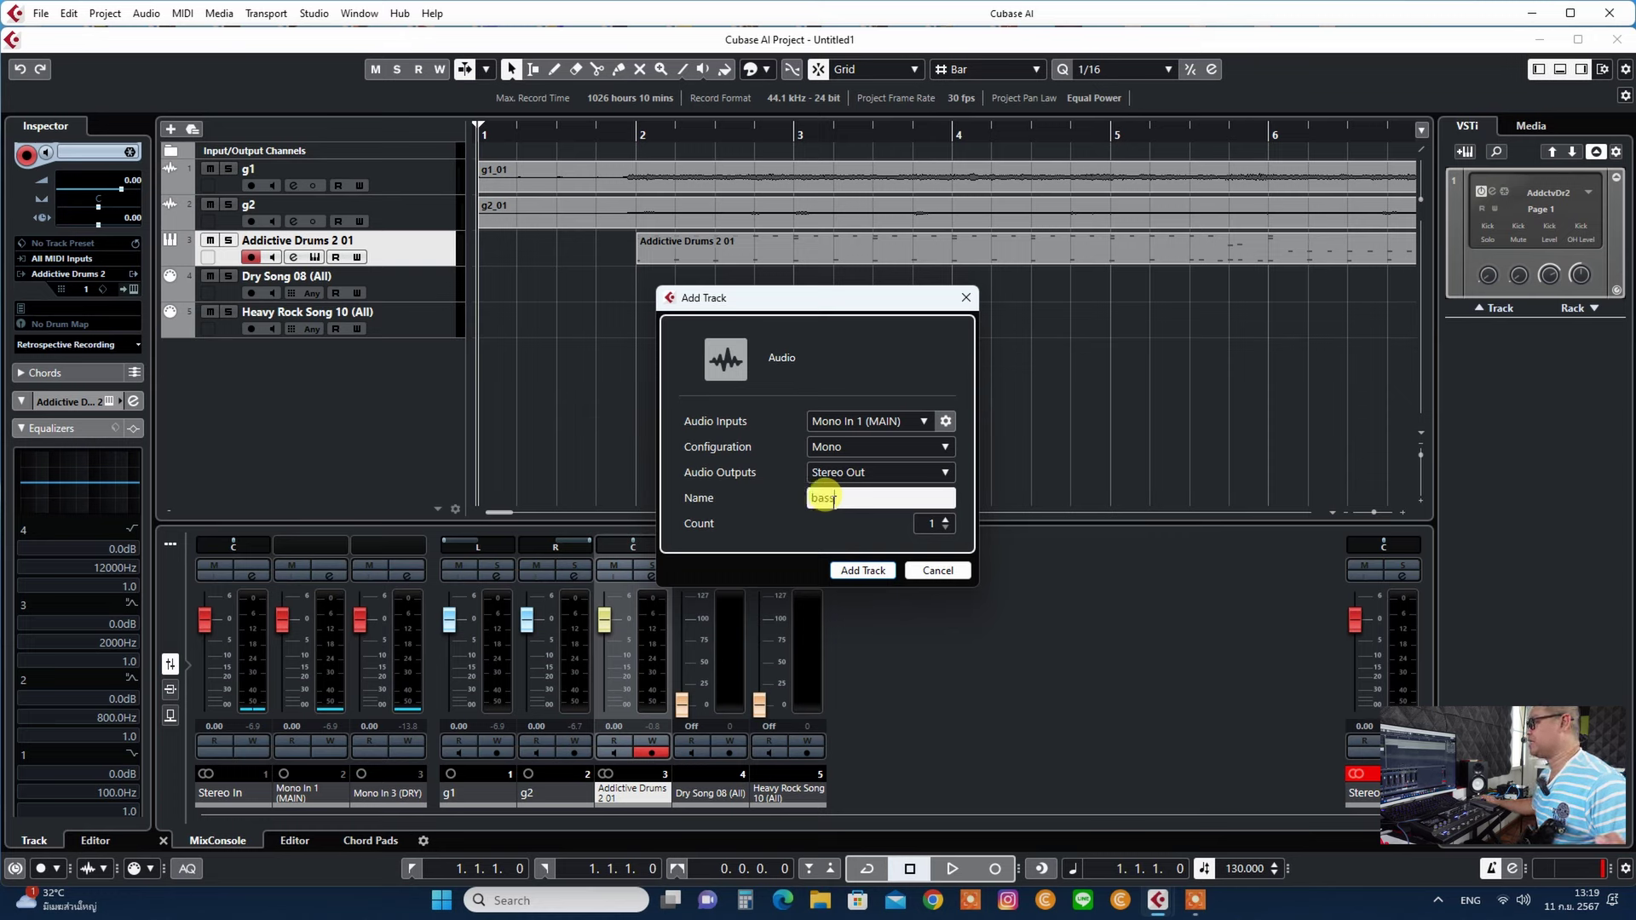
click(824, 498)
text(bass)
click(868, 571)
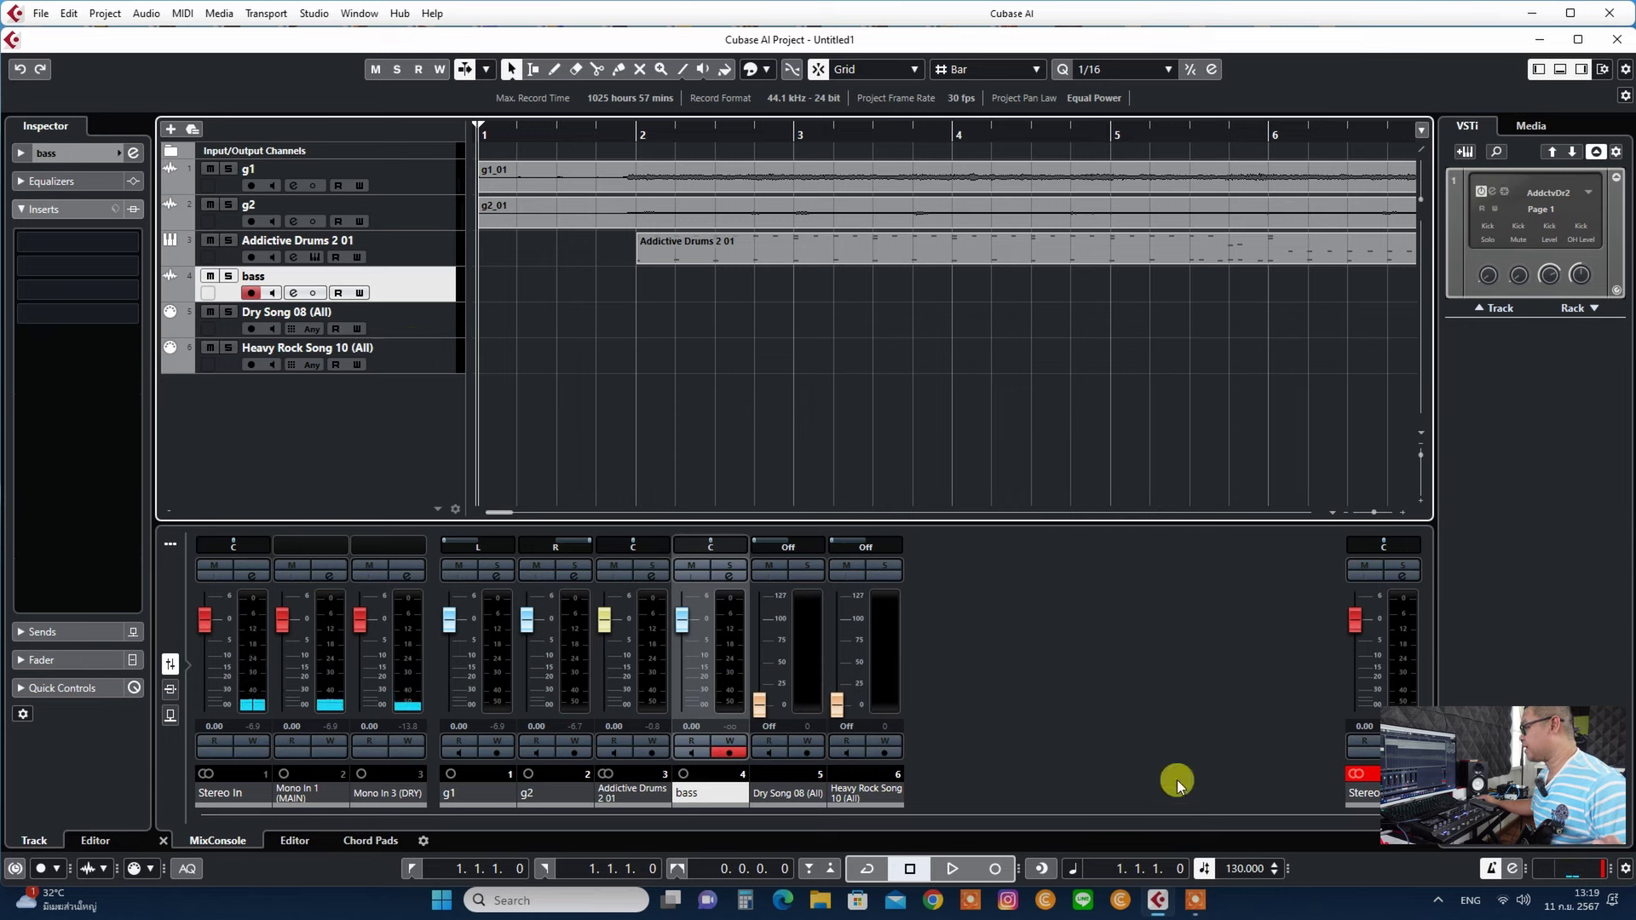
Mute the Addictive Drums 2 track and record the bass take from the project start to about bar 36.
click(211, 241)
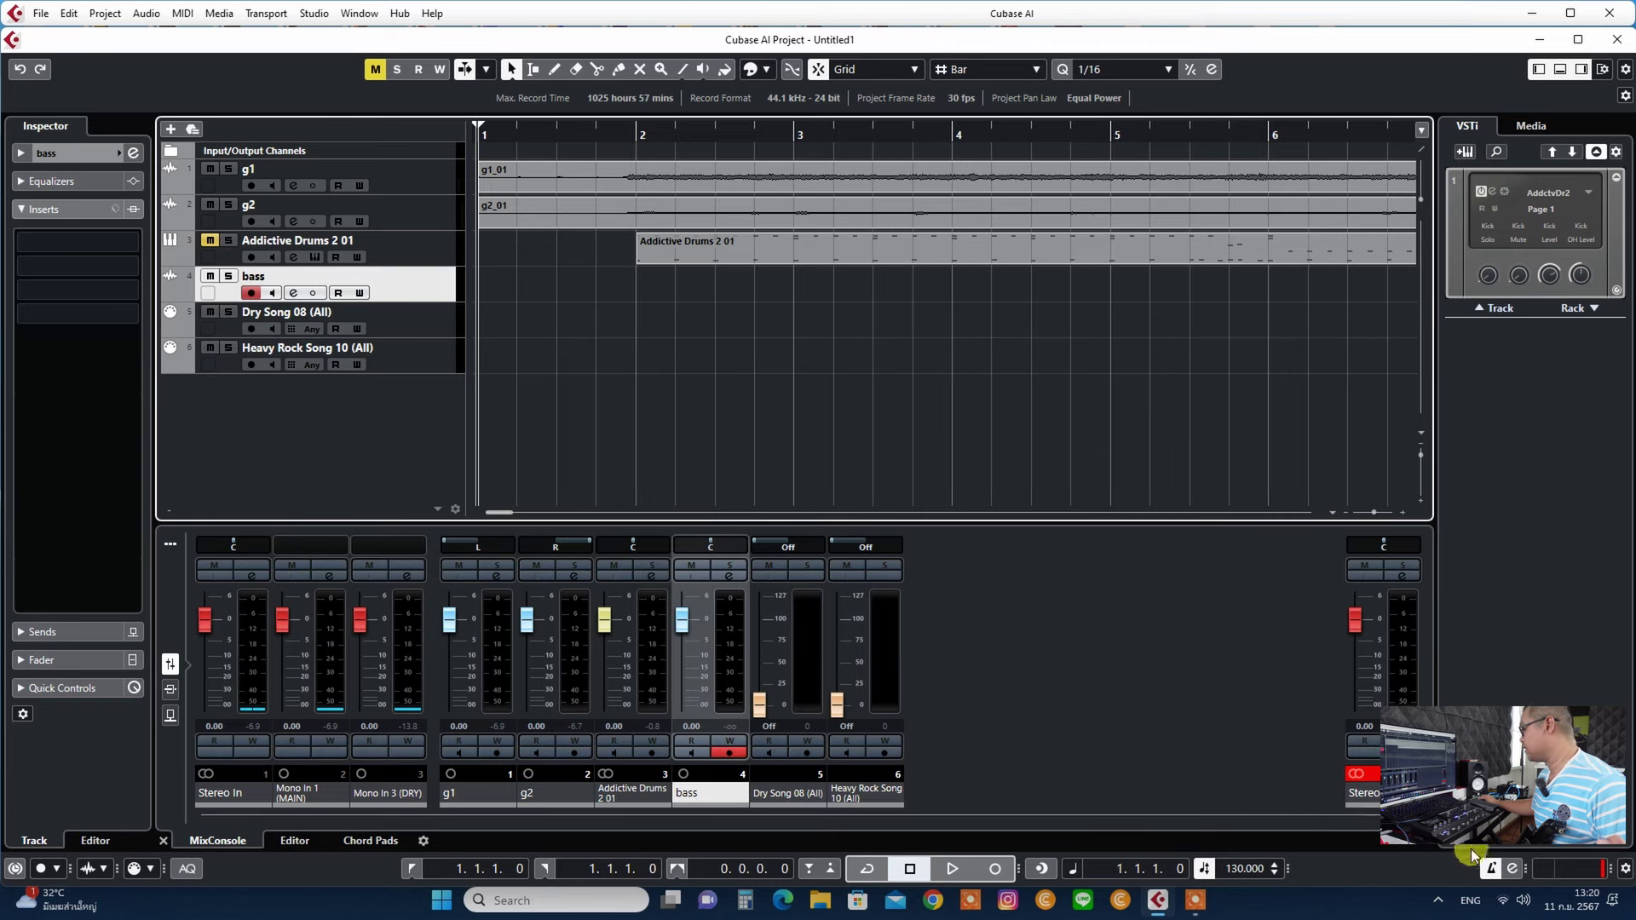
click(992, 868)
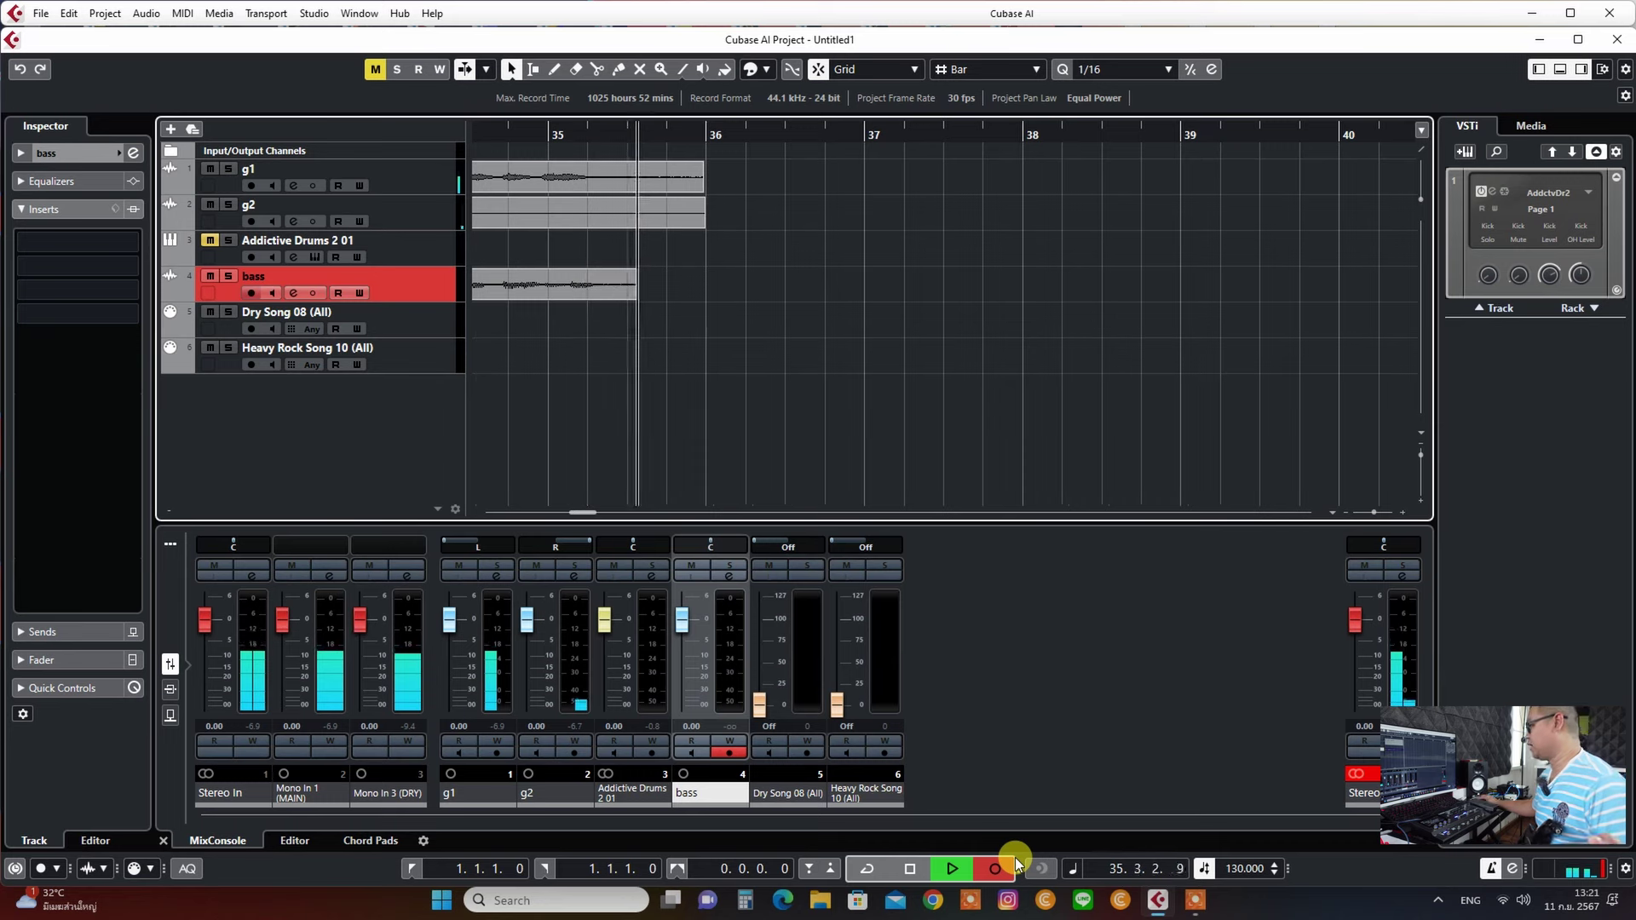
key(space)
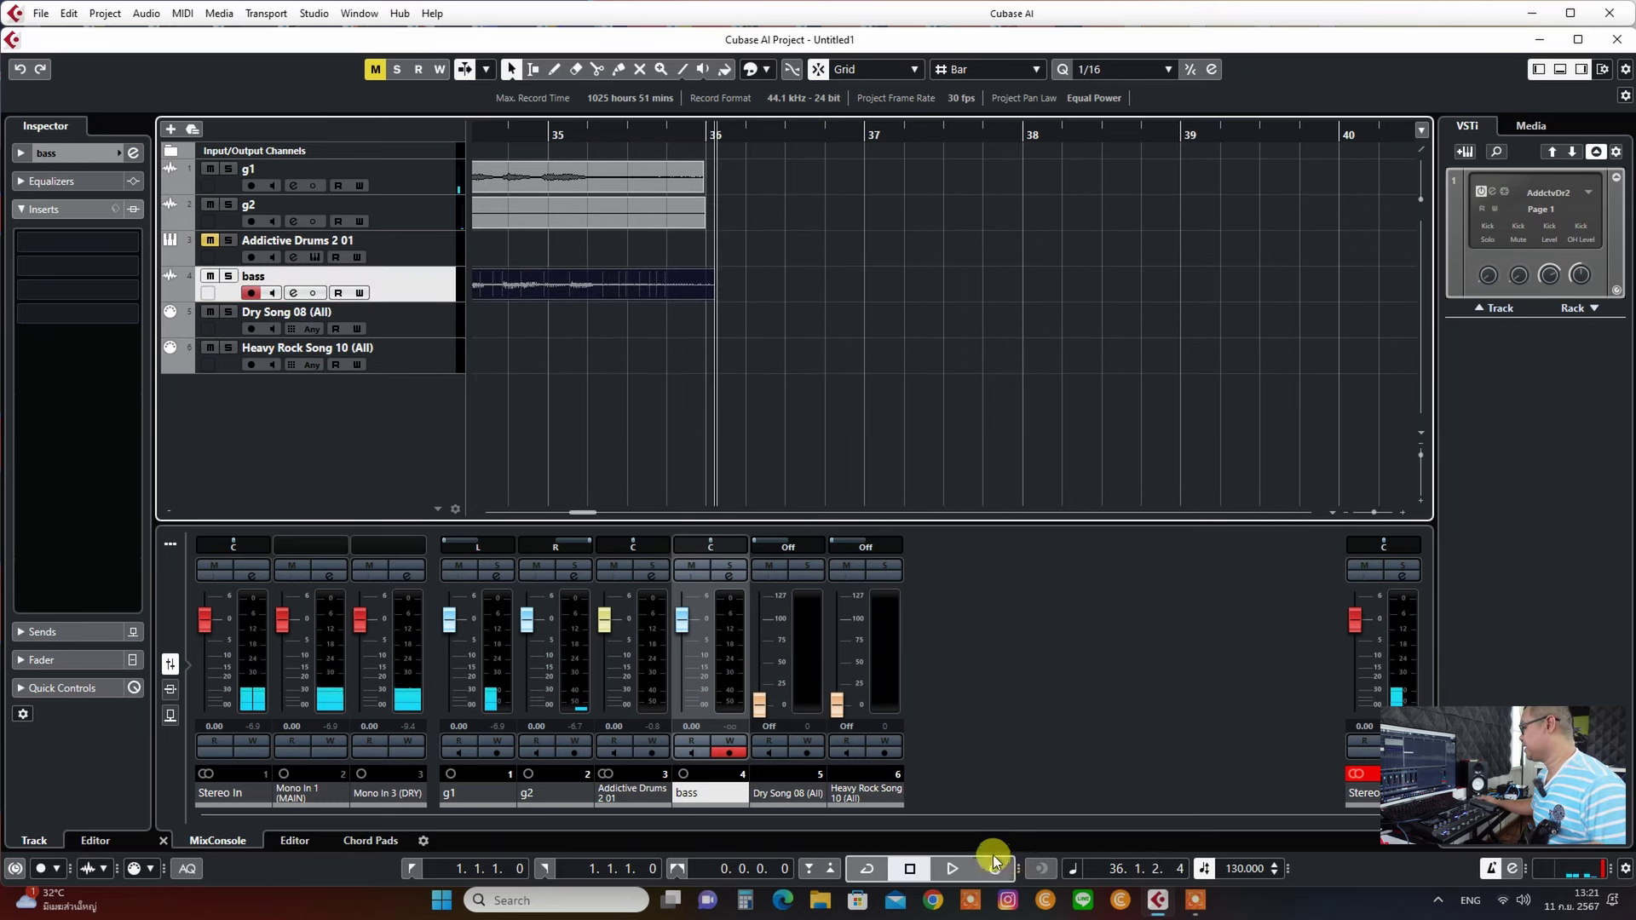
Trim the bass recording's end to the end of the guitar clips and its start to bar 2.
drag(711, 305, 707, 305)
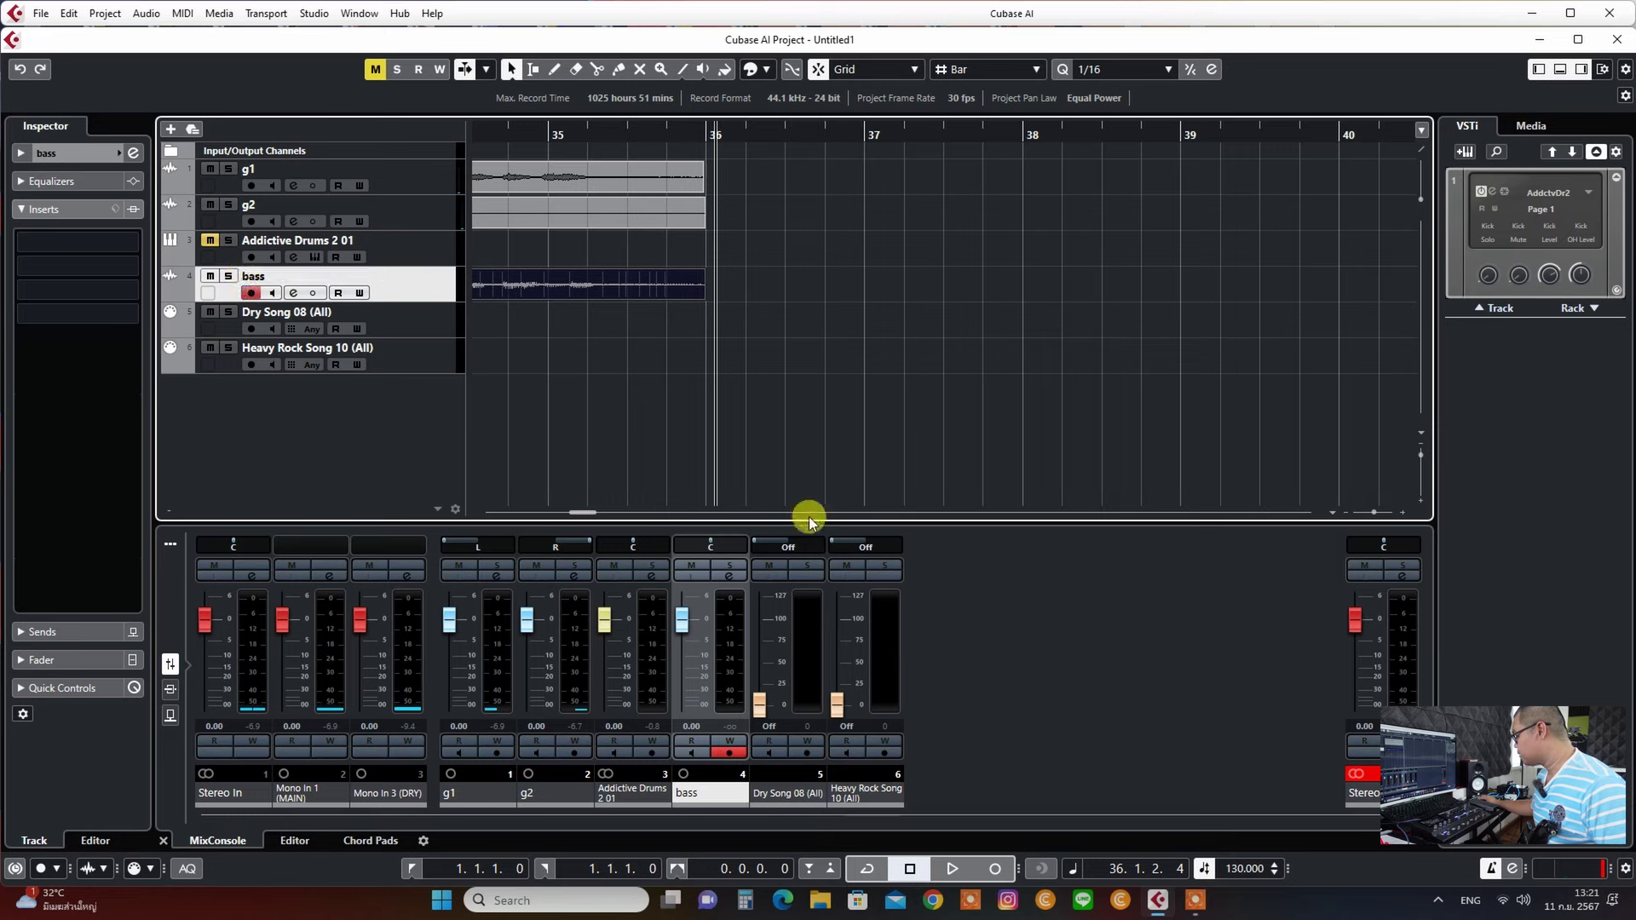
click(909, 871)
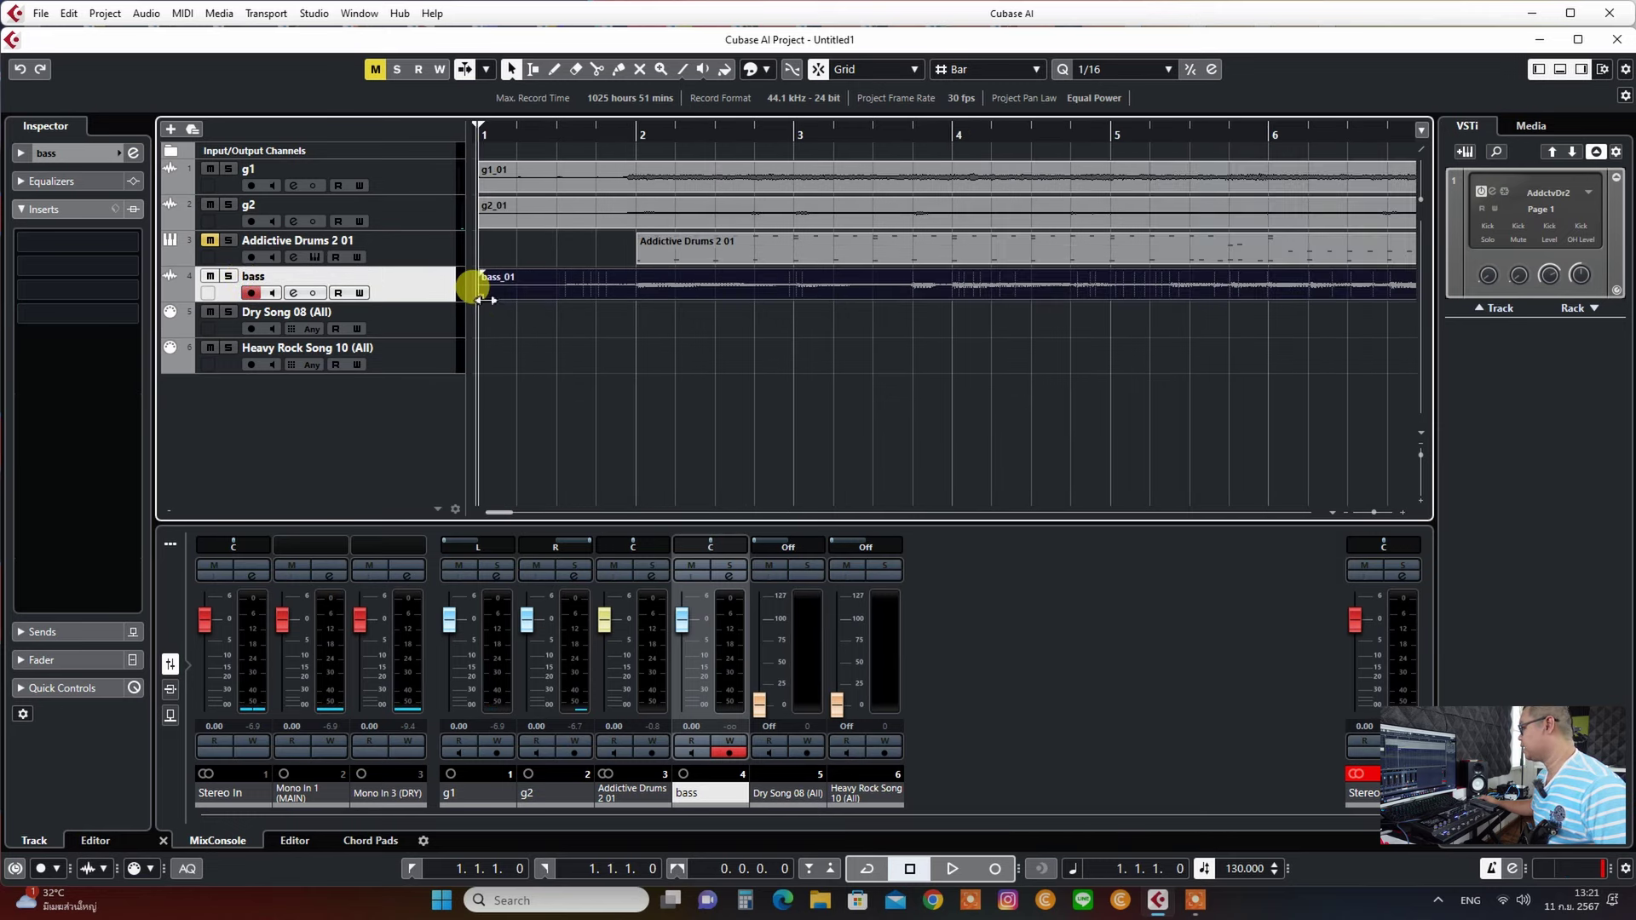
drag(483, 300, 604, 301)
Play all tracks from bar 2 with the drums unmuted and record enable turned off on the bass track.
click(631, 126)
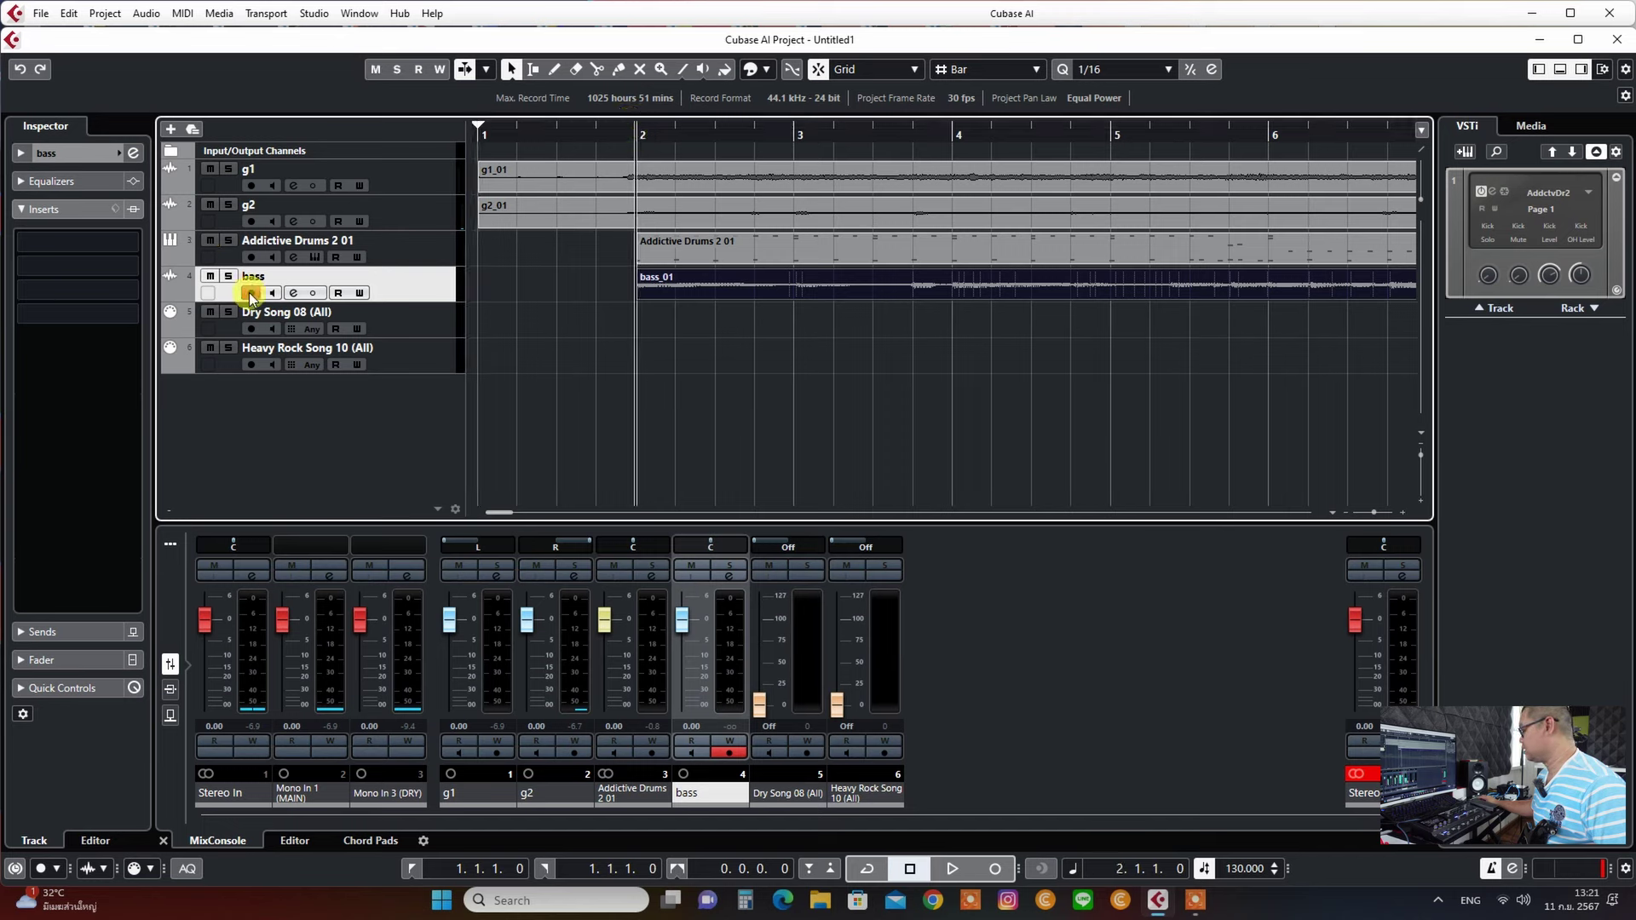
click(948, 868)
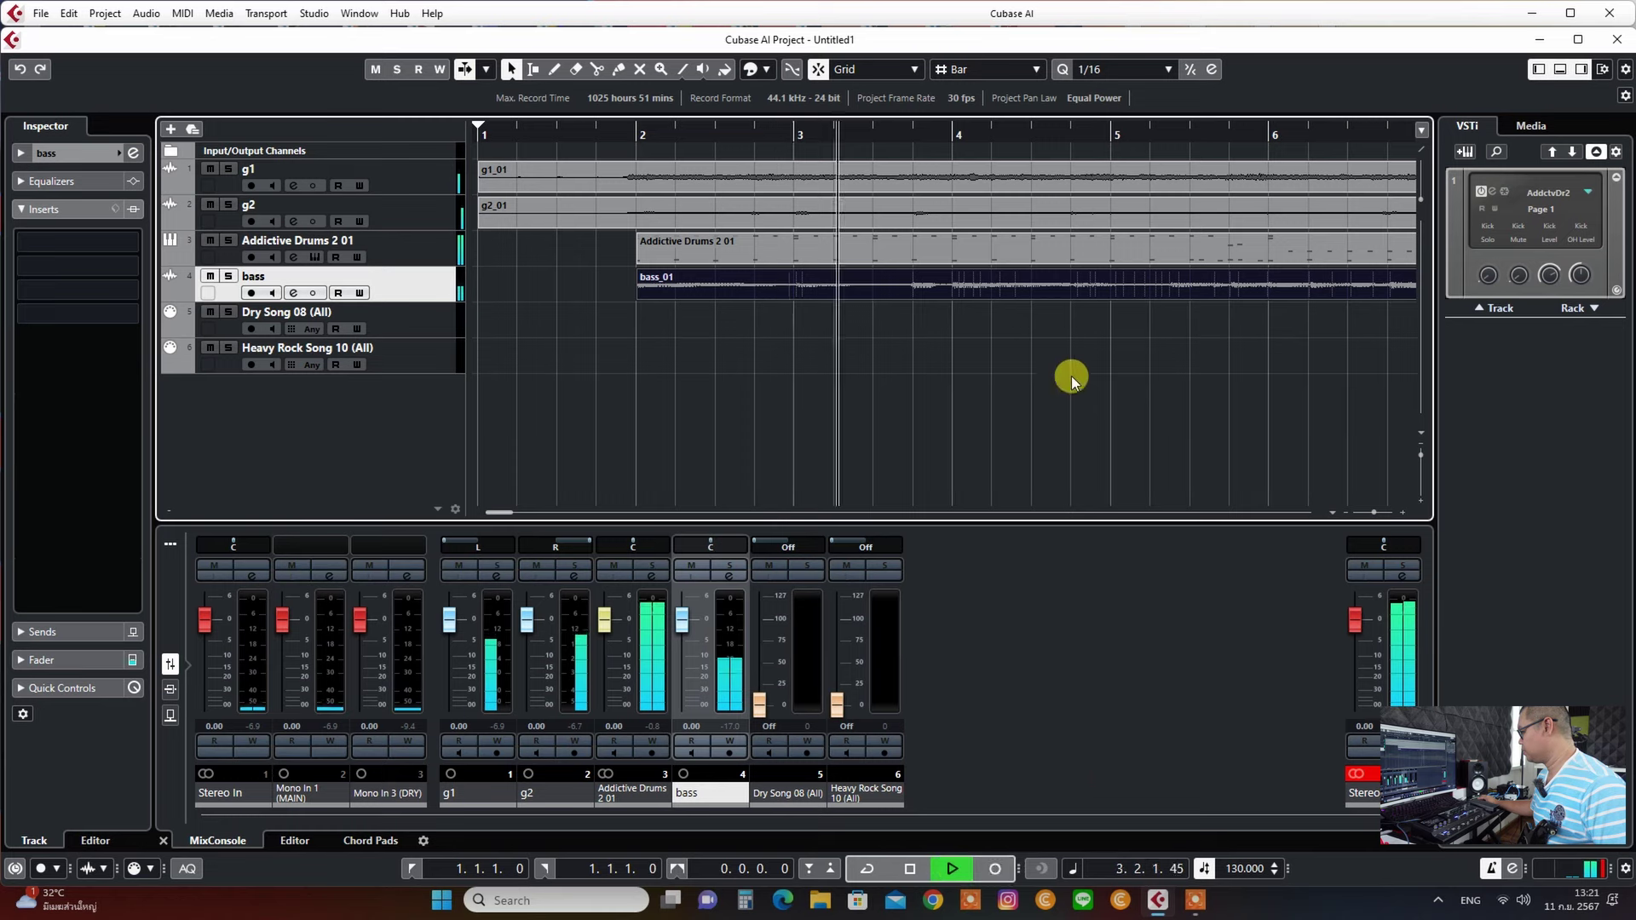
Enable the channel strip Compressor on the bass track and set the bass fader to 1.70 during playback.
drag(681, 622, 682, 611)
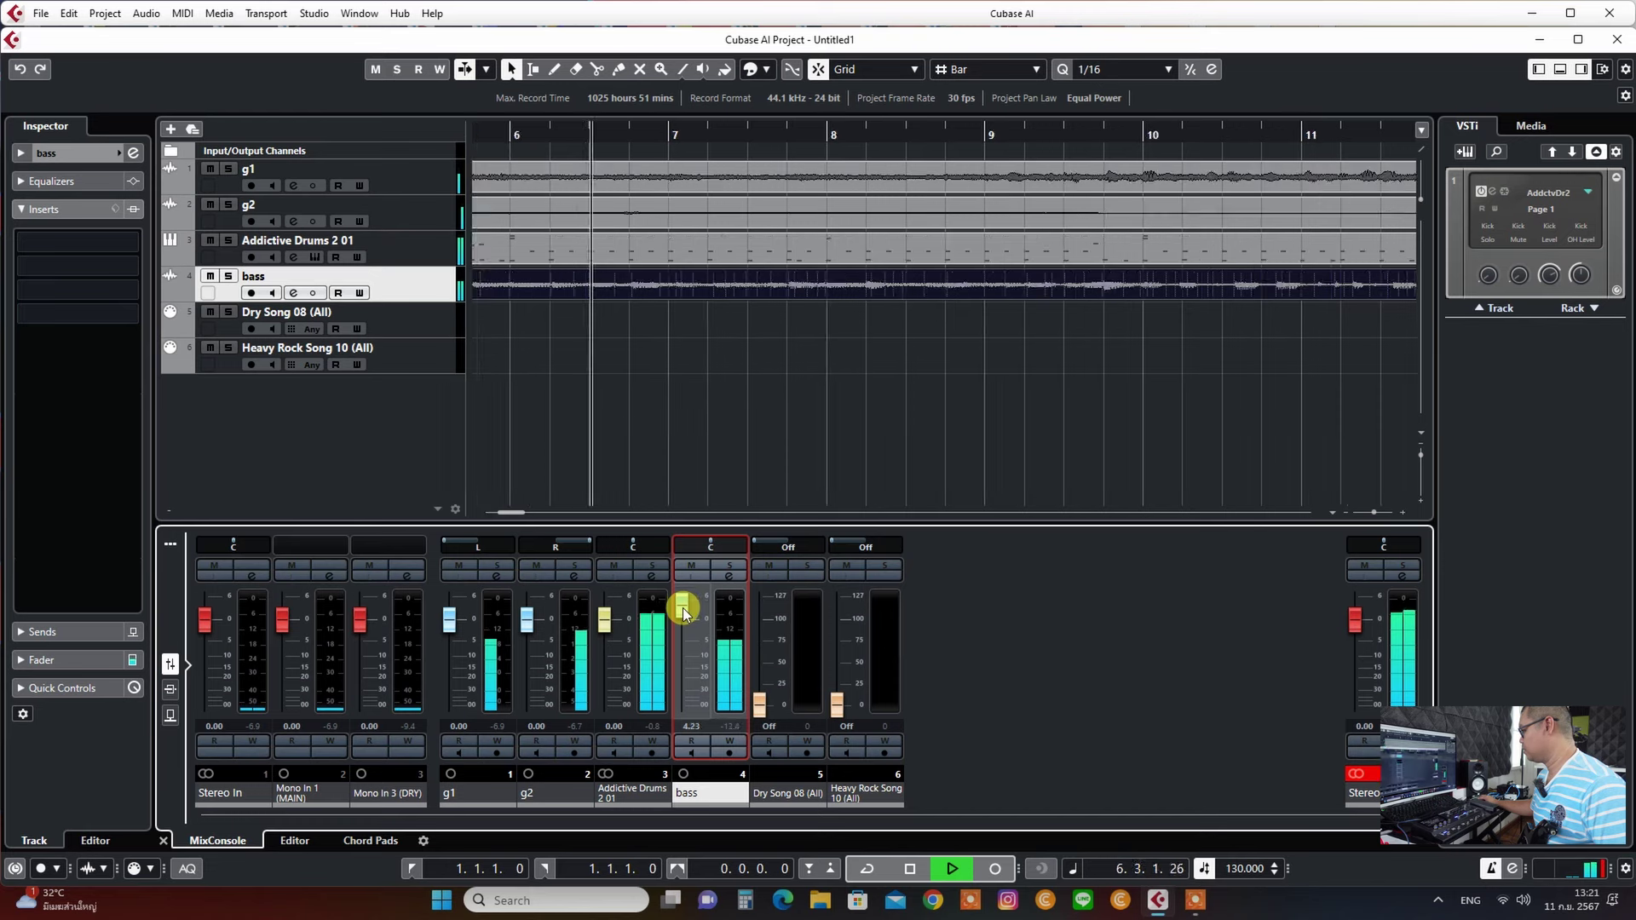
click(730, 578)
click(579, 362)
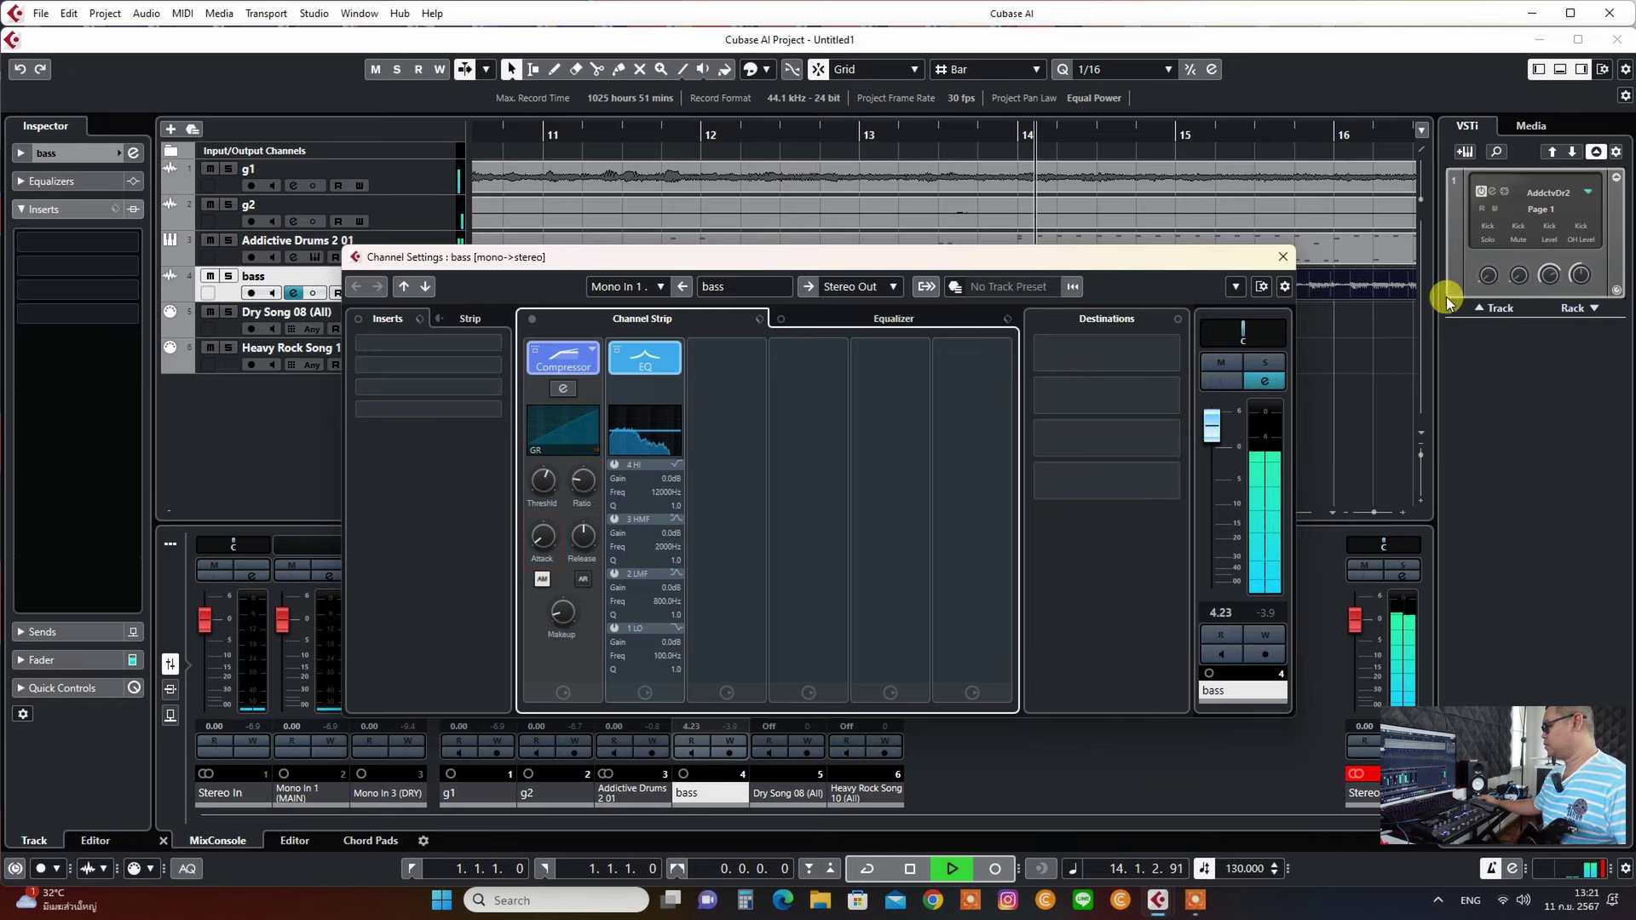
click(1285, 260)
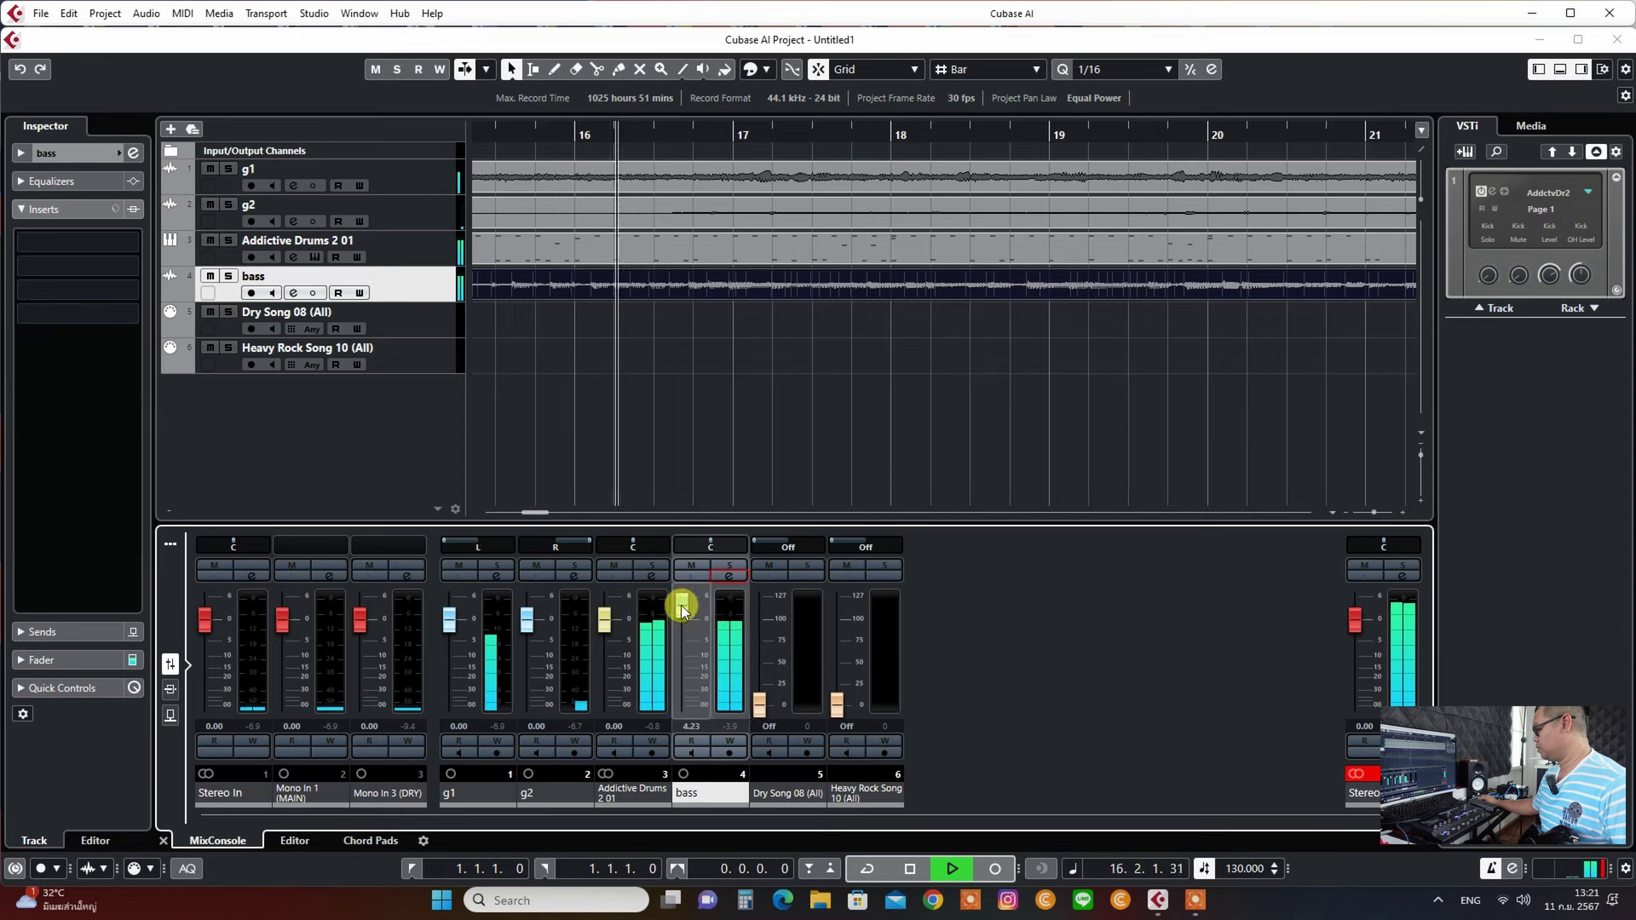
drag(680, 606, 682, 619)
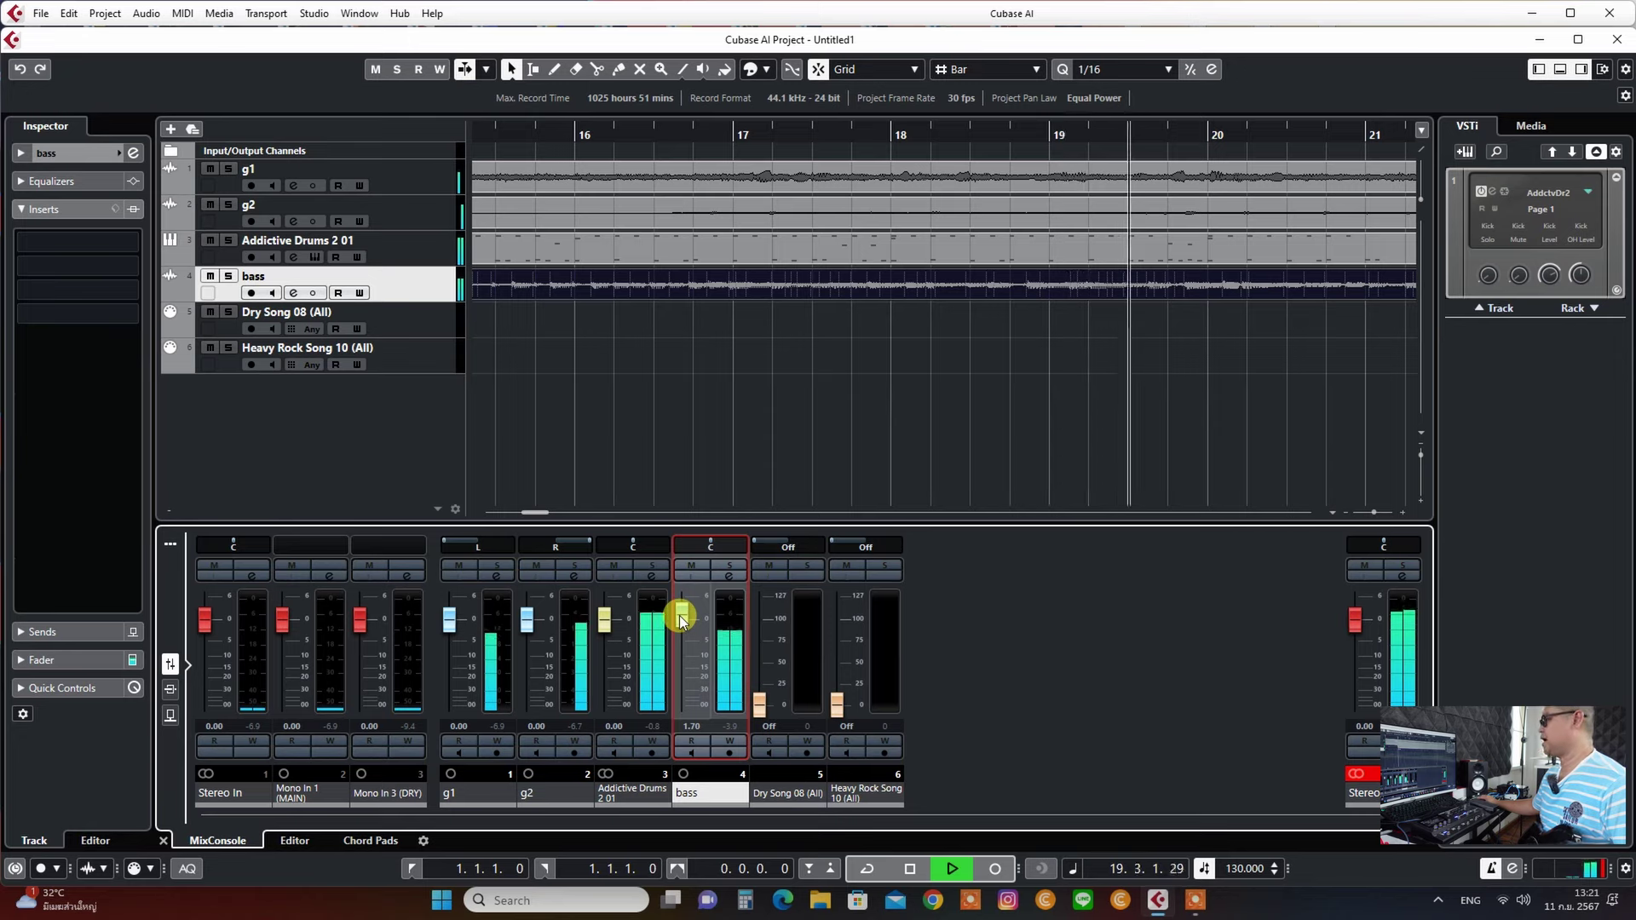
click(906, 869)
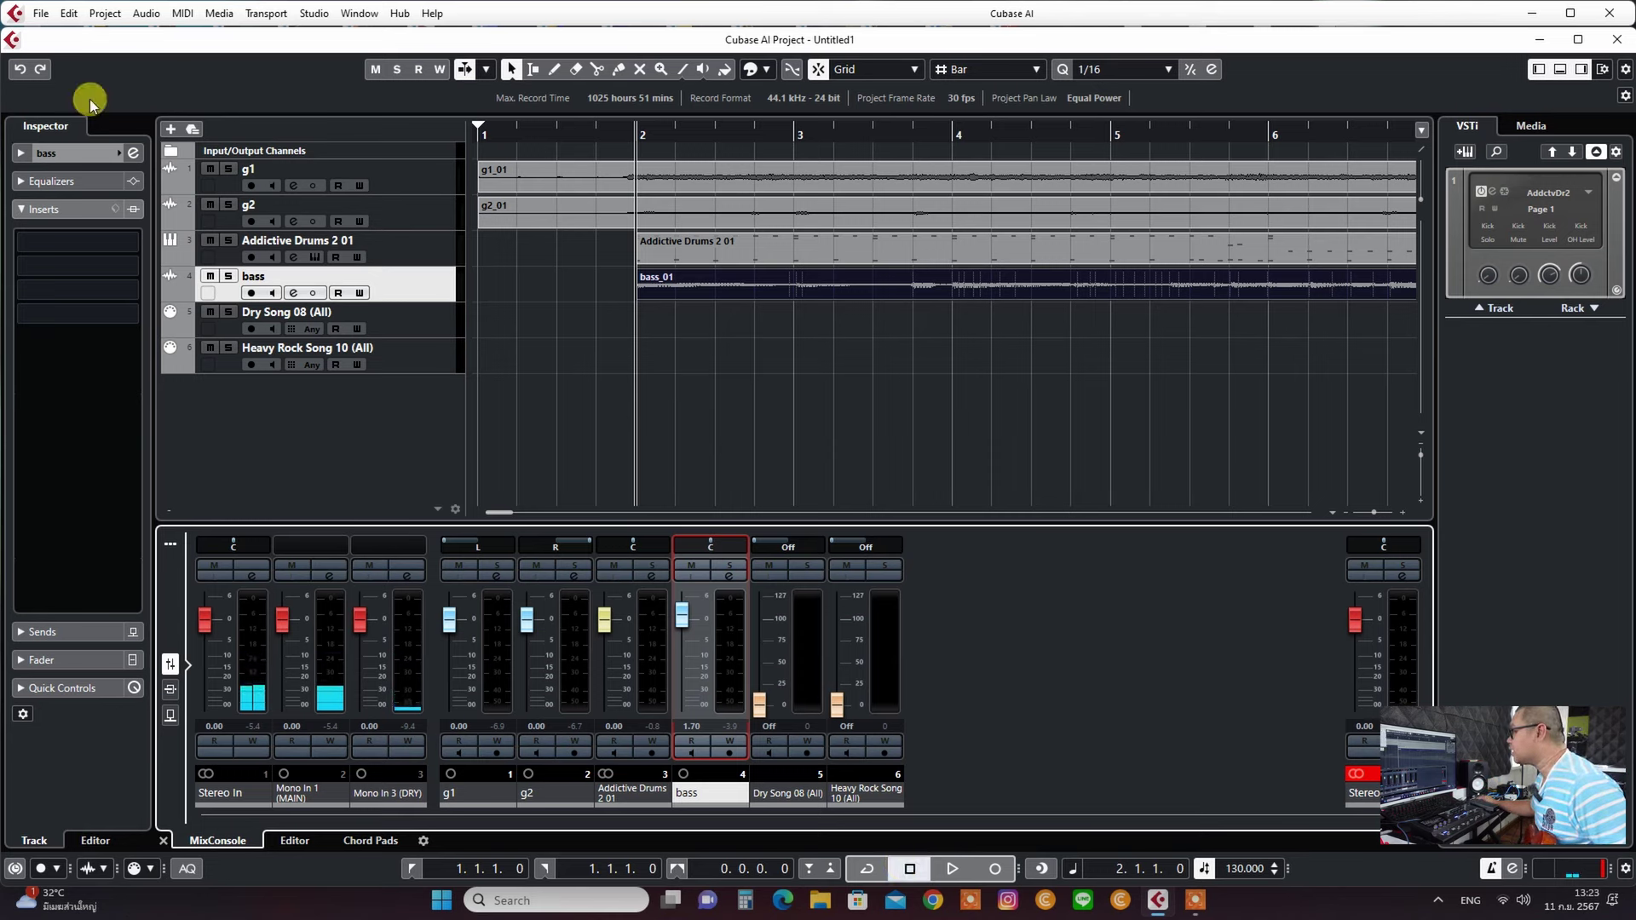
Add one mono audio track named g s with MAIN as its audio input and Stereo Out as its output.
click(106, 14)
mouse_move(113, 38)
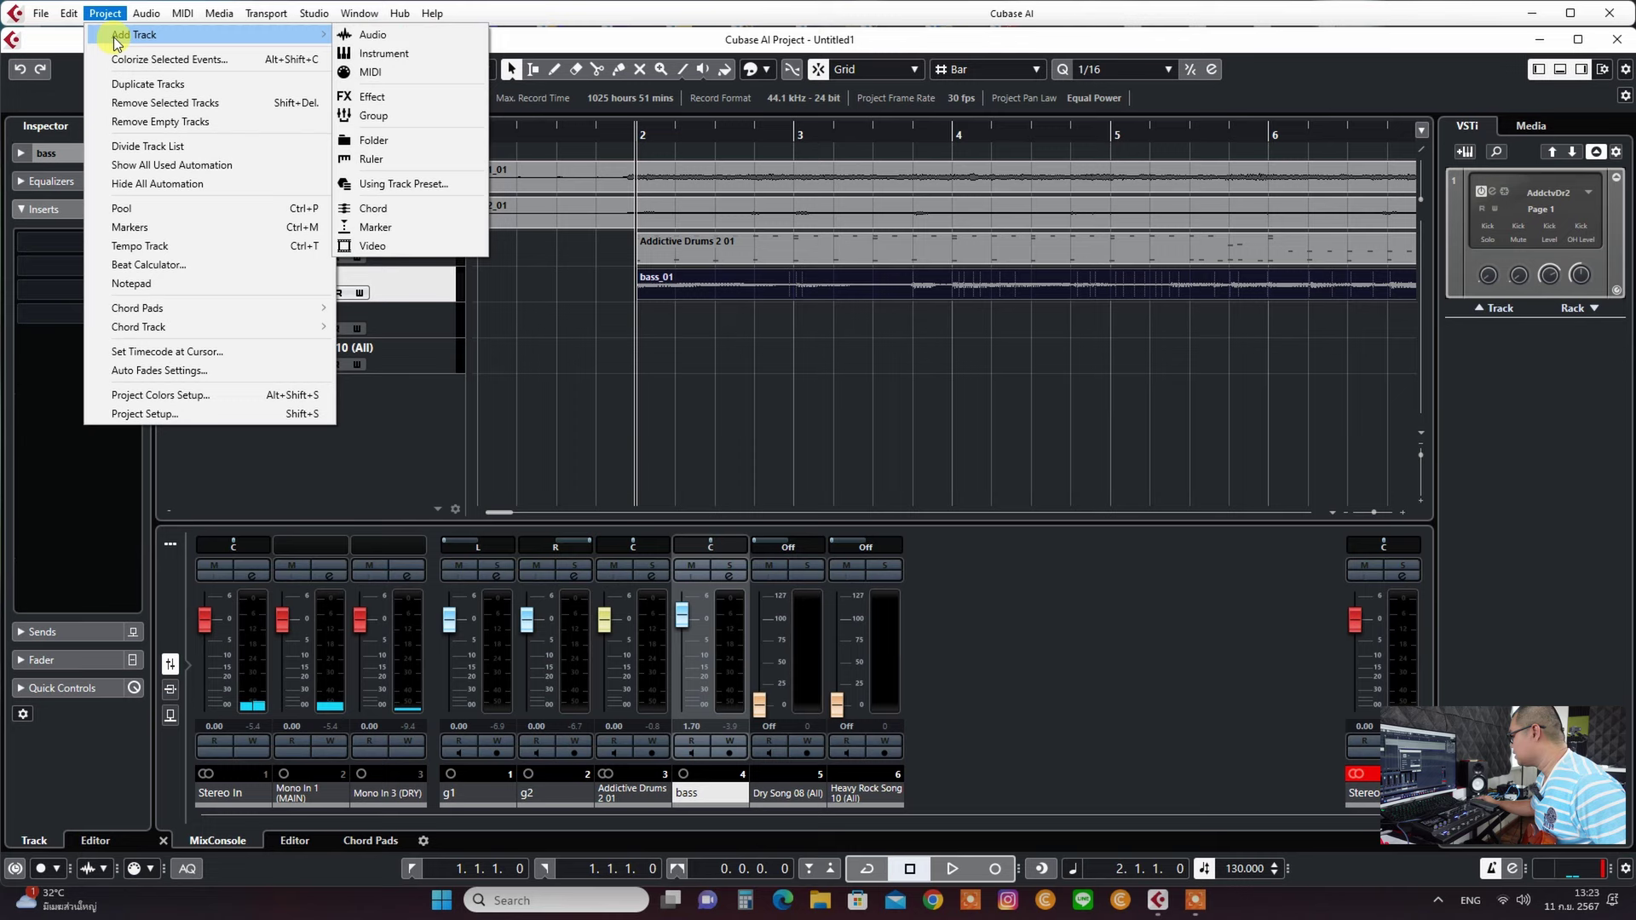
click(412, 34)
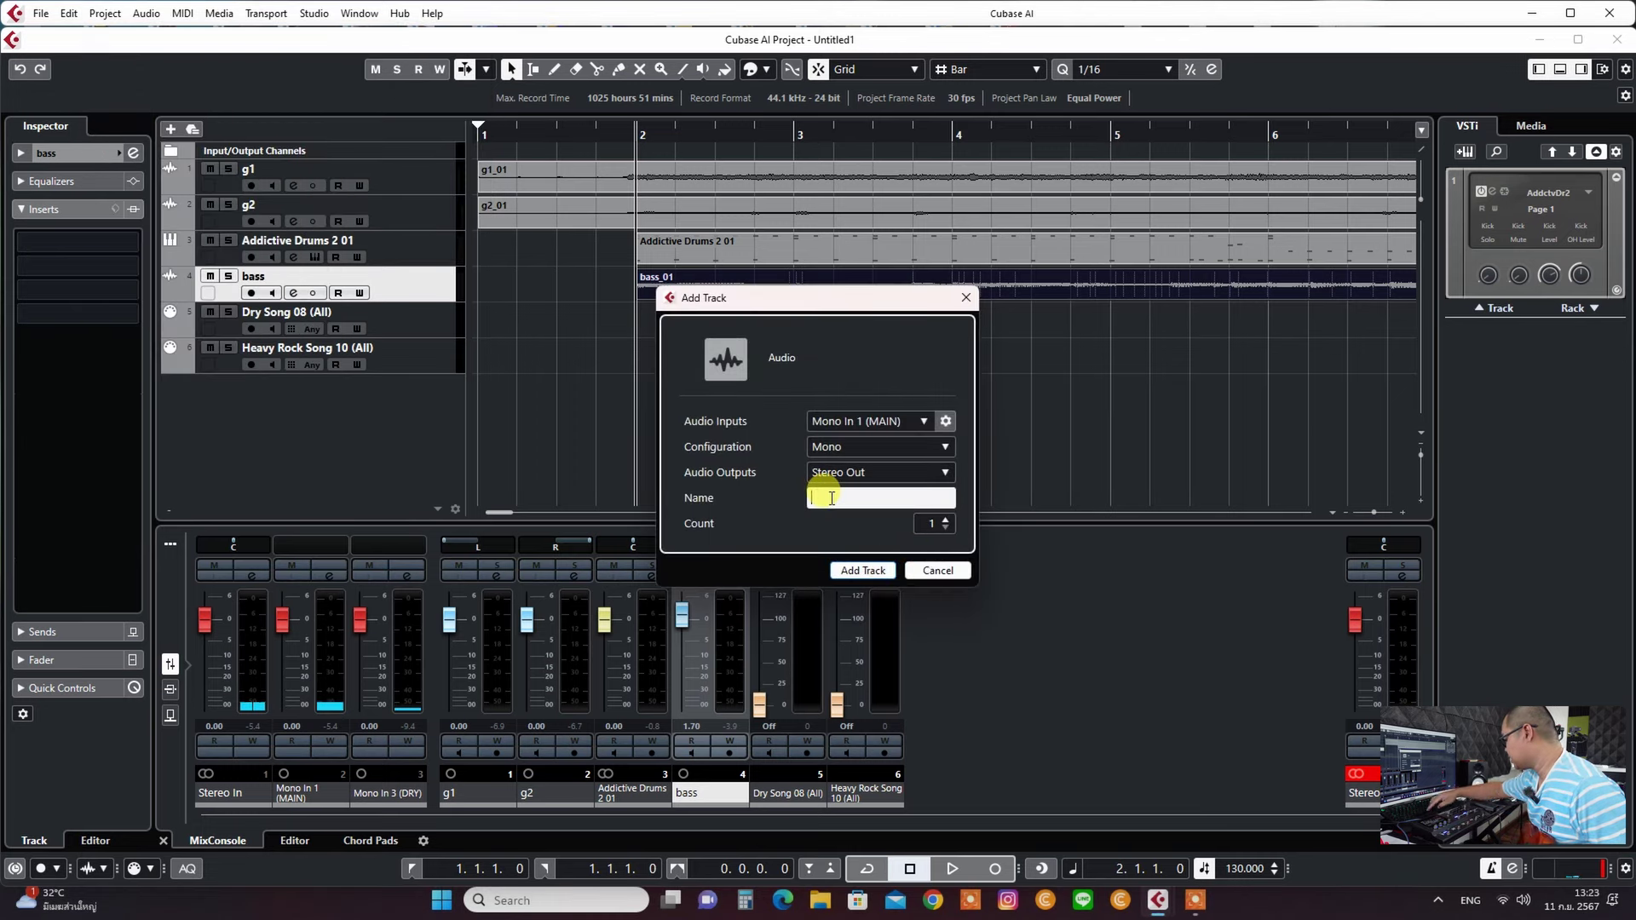
text(g s)
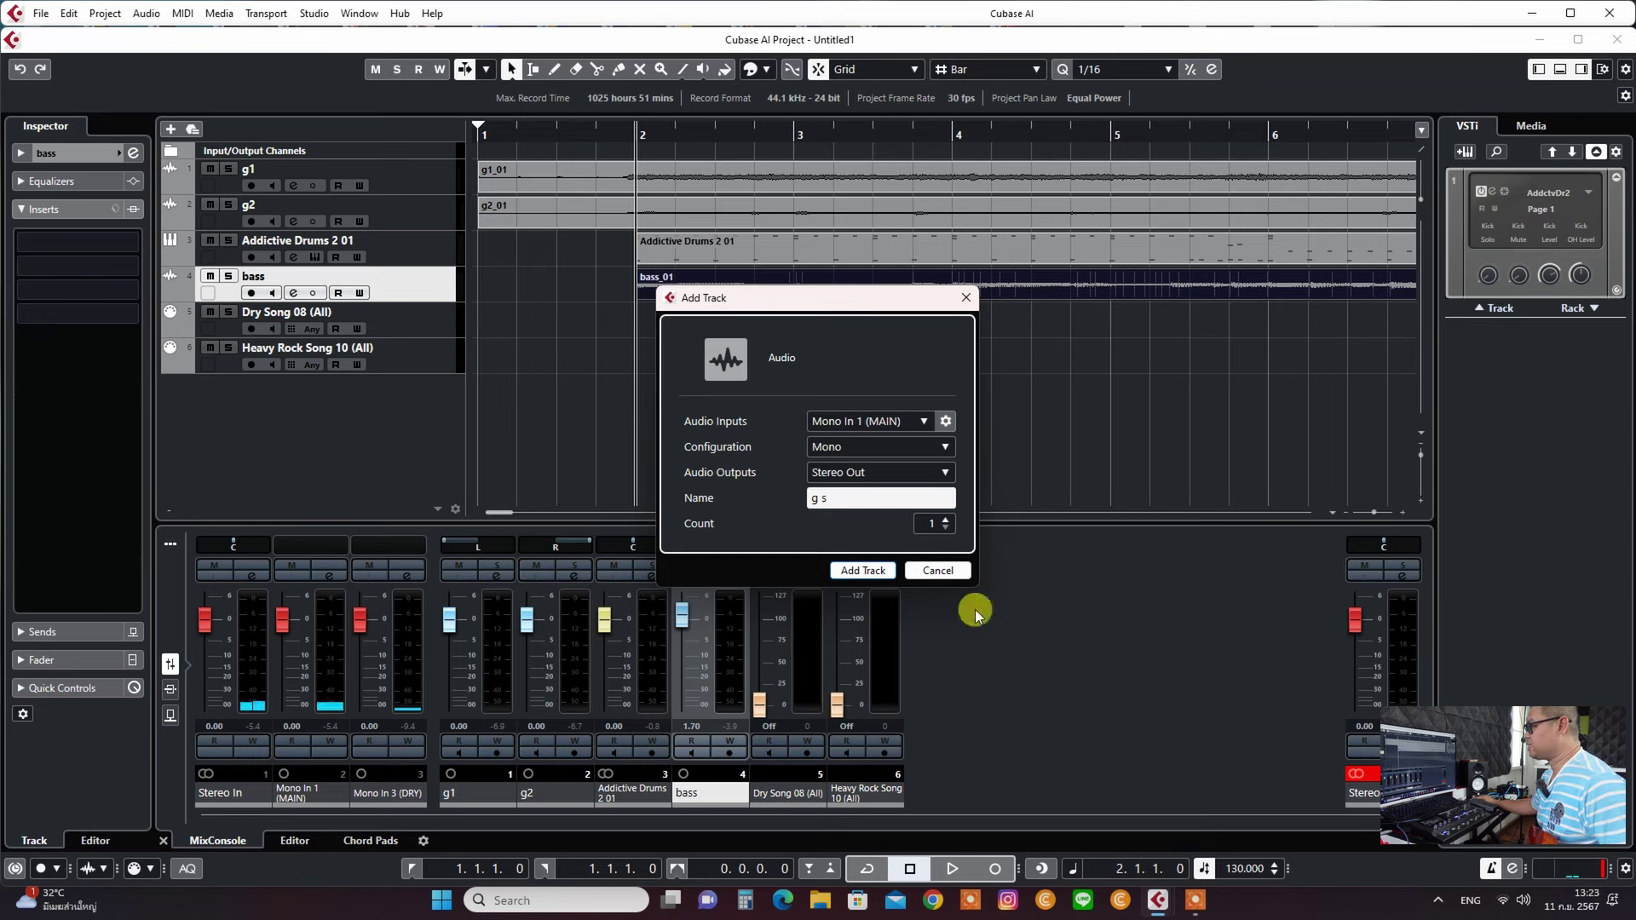
click(848, 571)
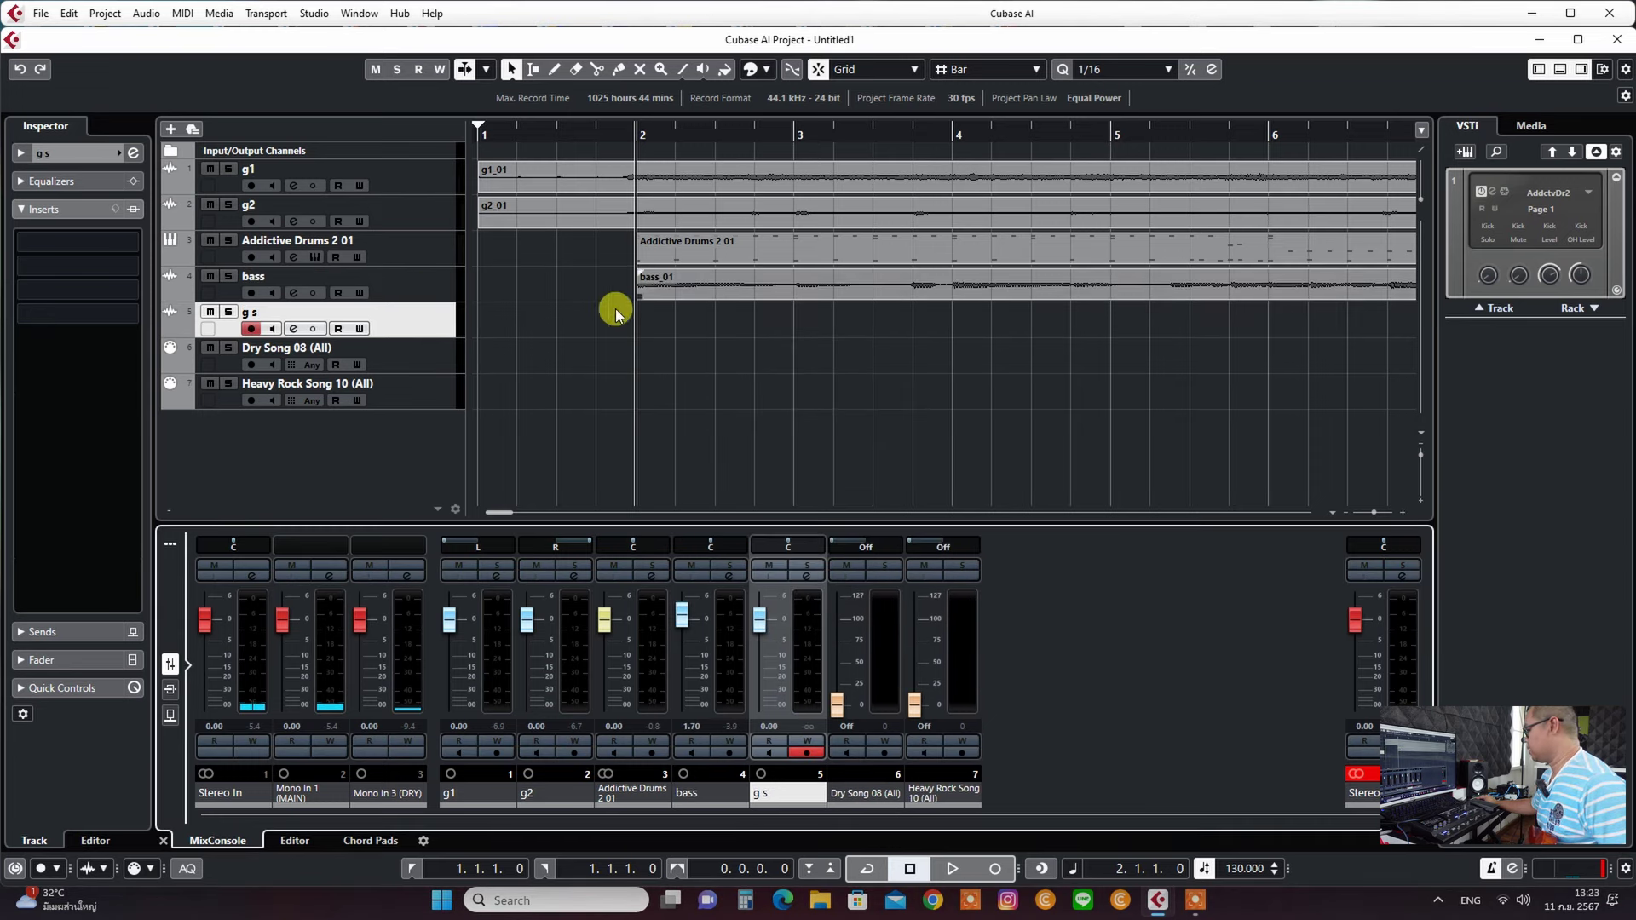
Record the g s take from bar 2 to just past bar 36 and trim its end to match the other clips.
click(994, 867)
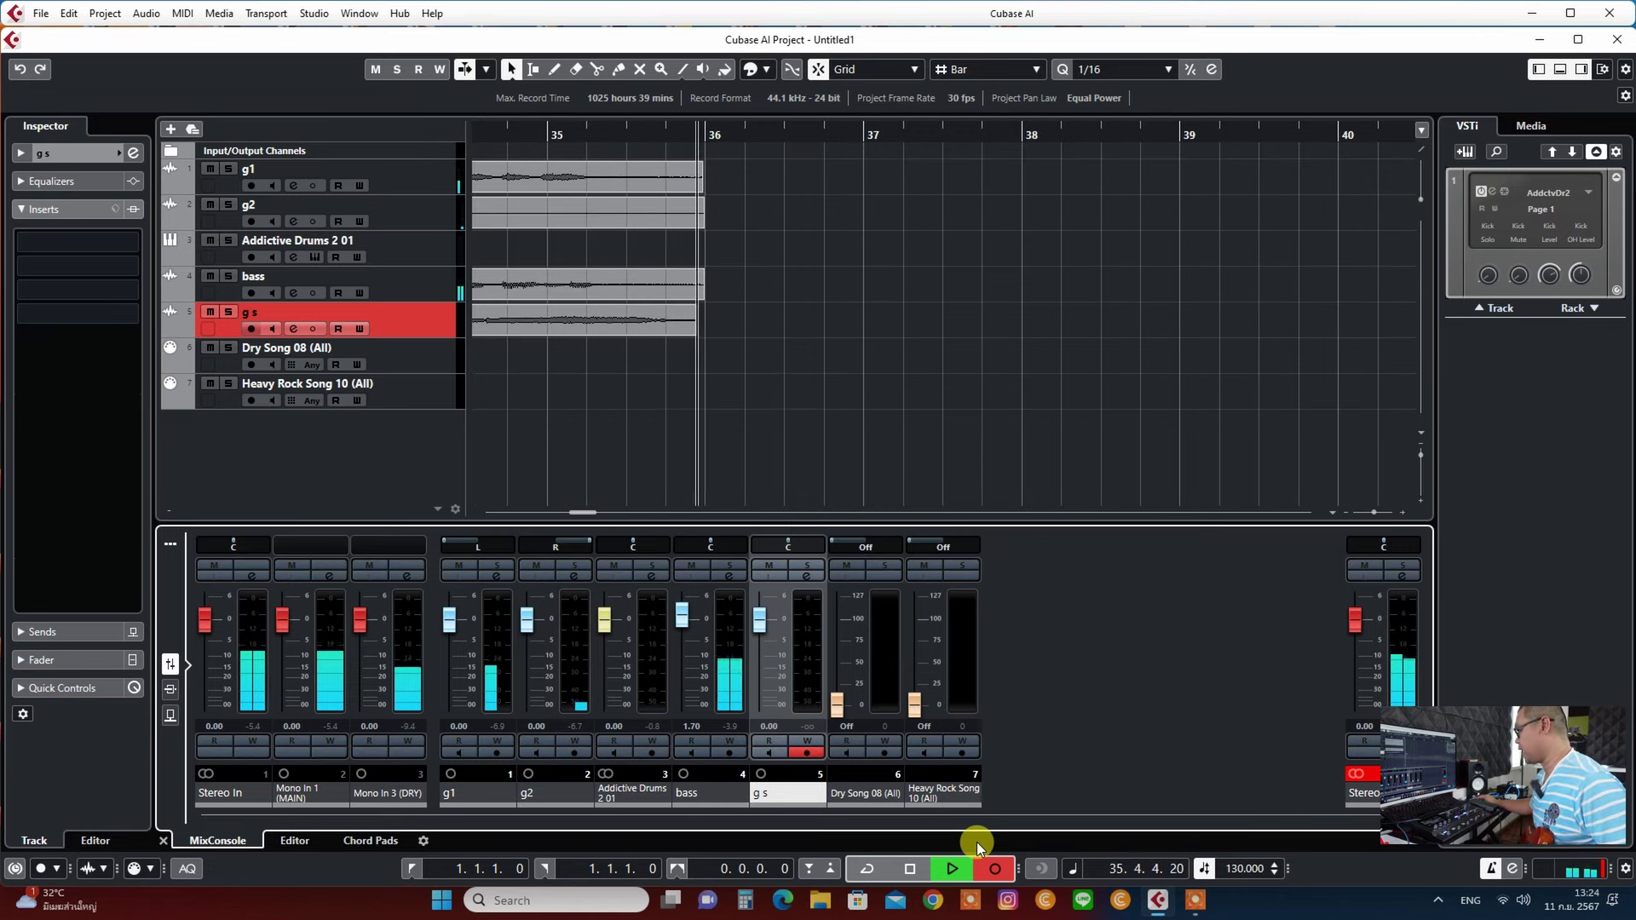
key(space)
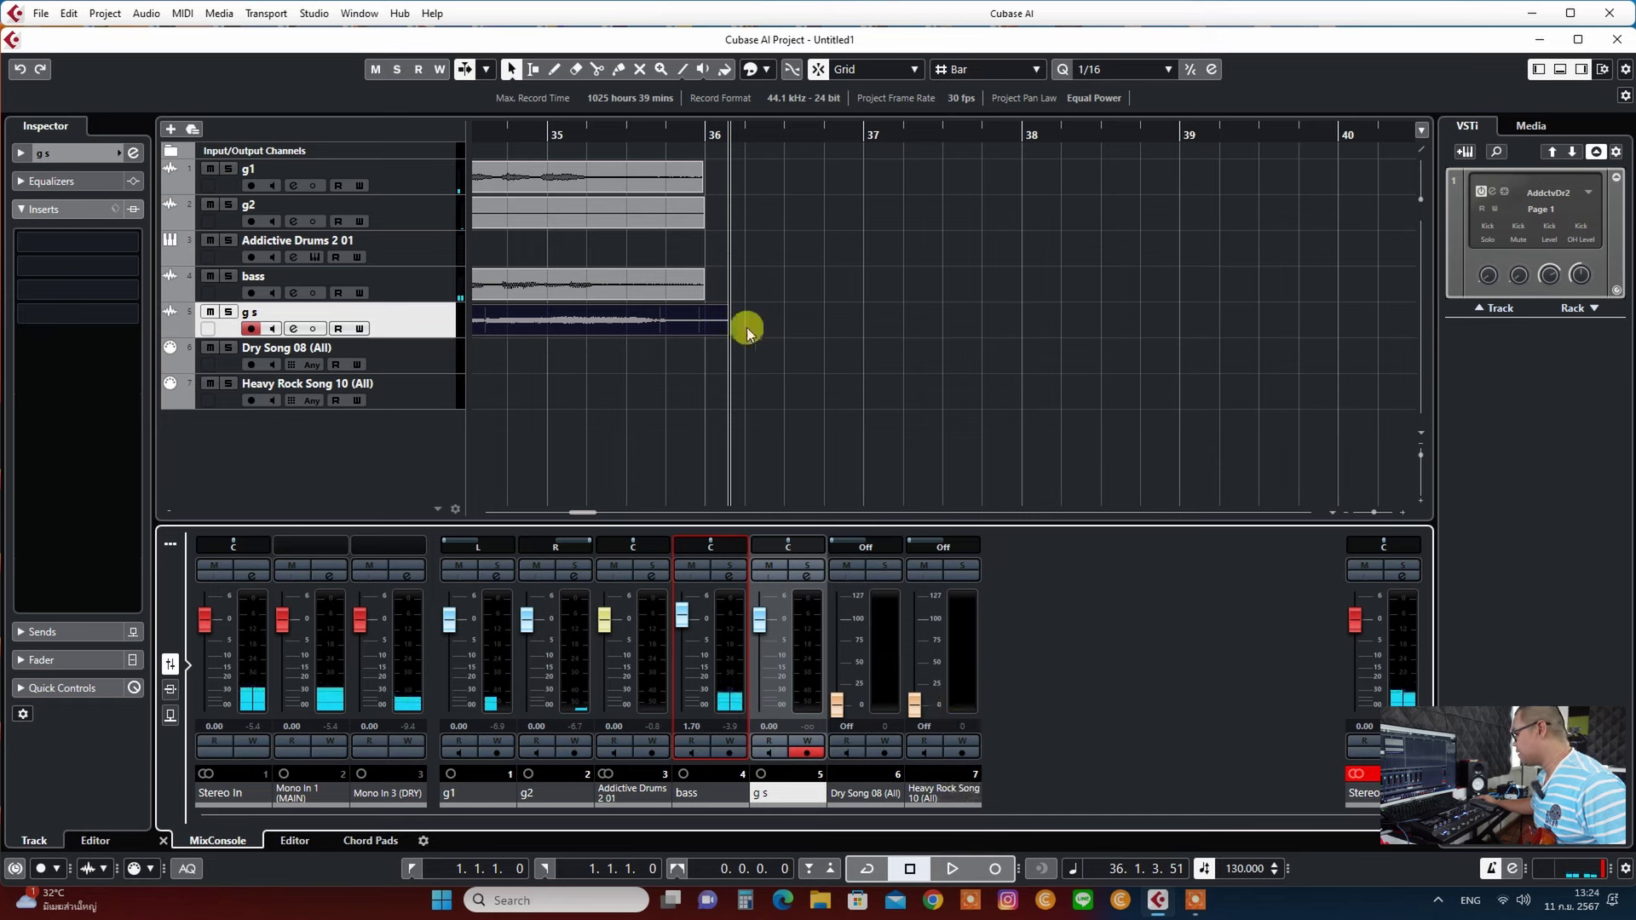
drag(722, 341, 705, 333)
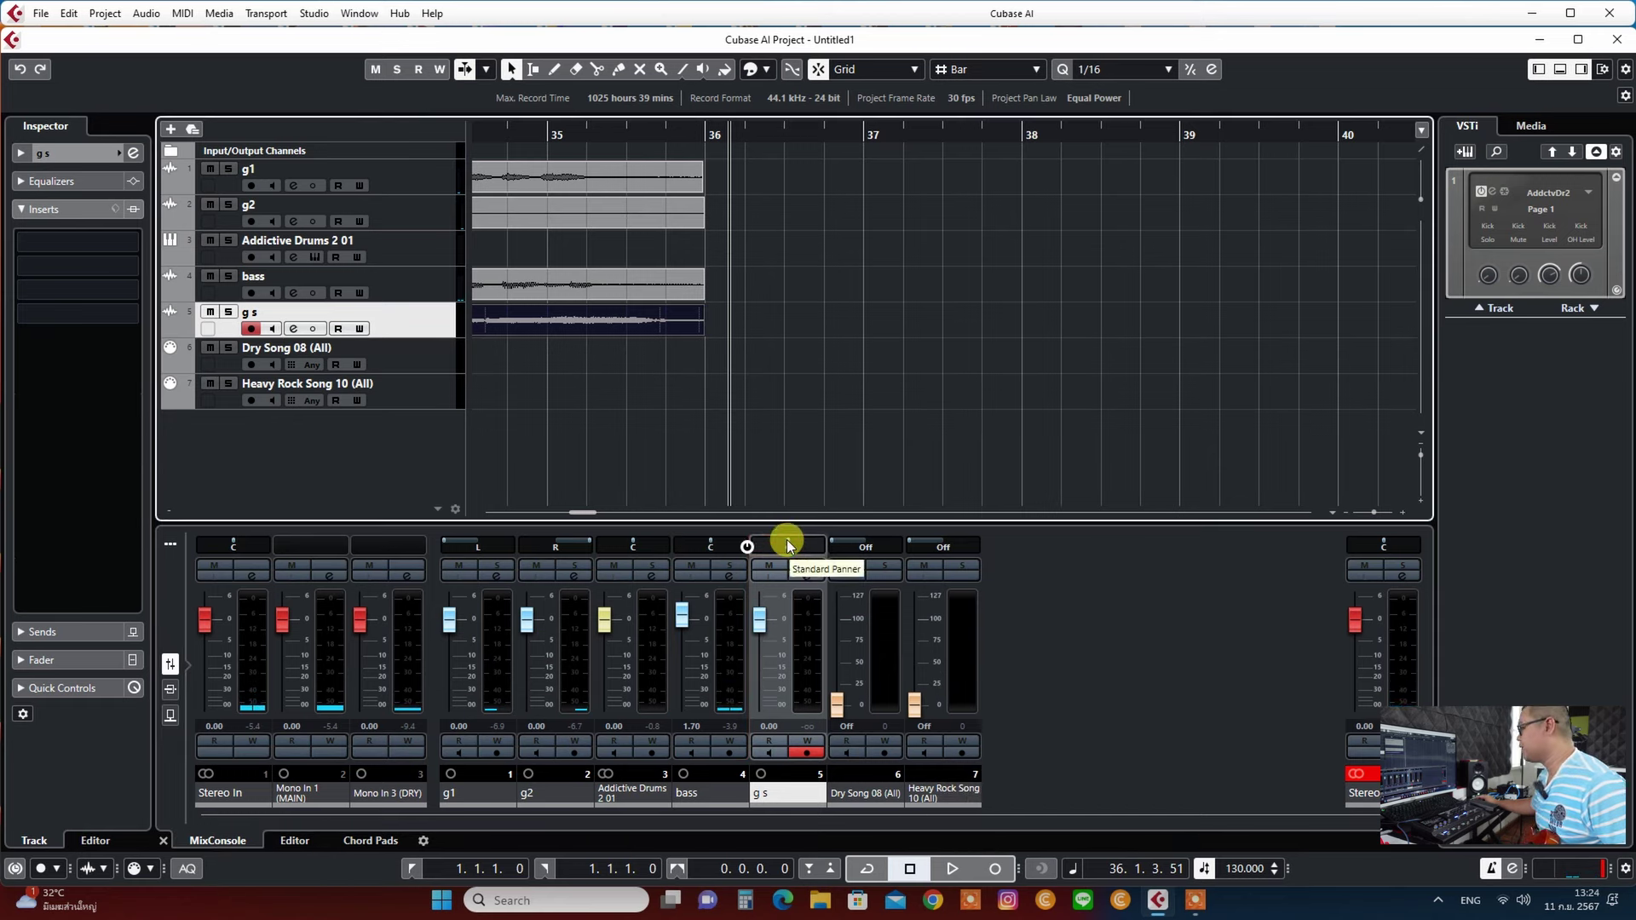
Pan the g s track to R38 and set its fader to 2.22 while playing the mix from bar 2.
drag(786, 539, 805, 539)
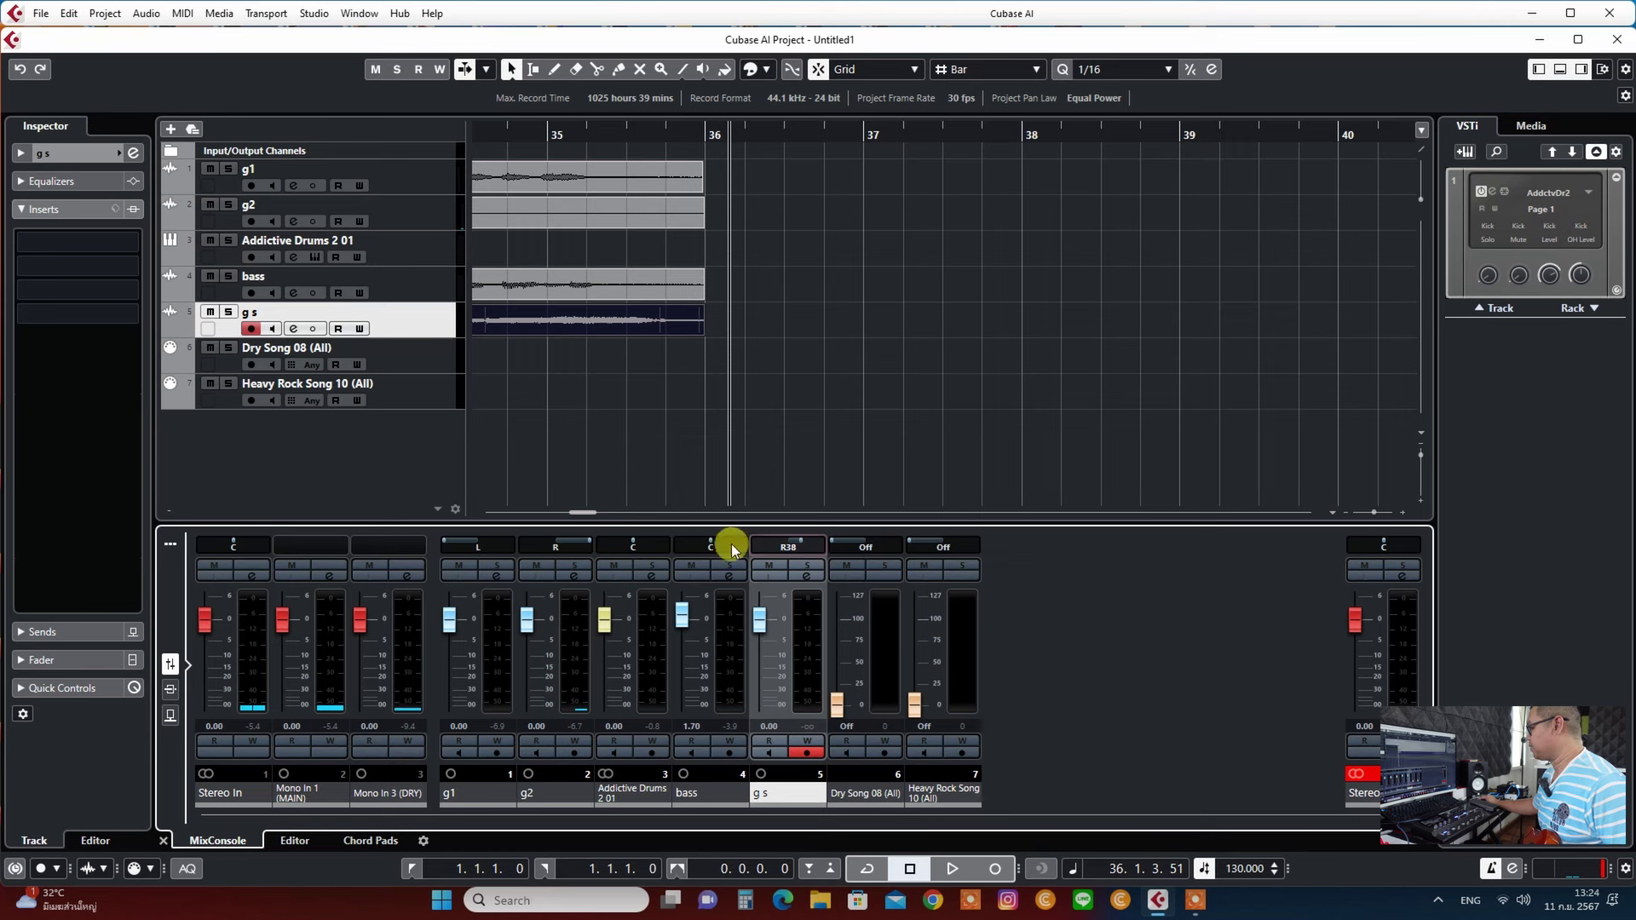
click(905, 868)
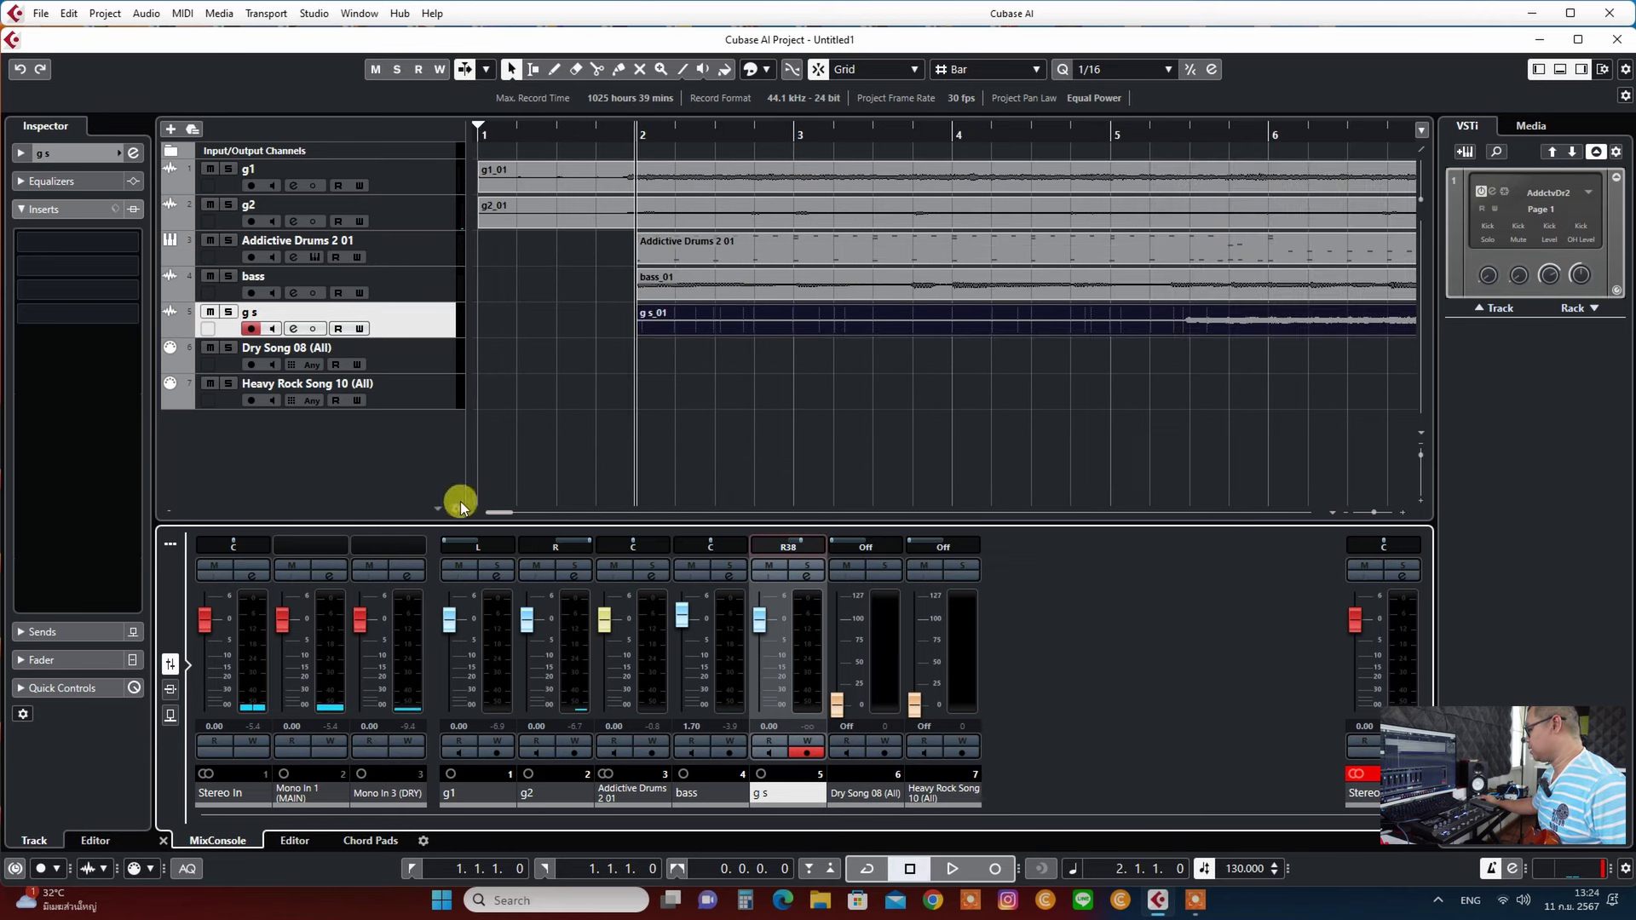
click(951, 868)
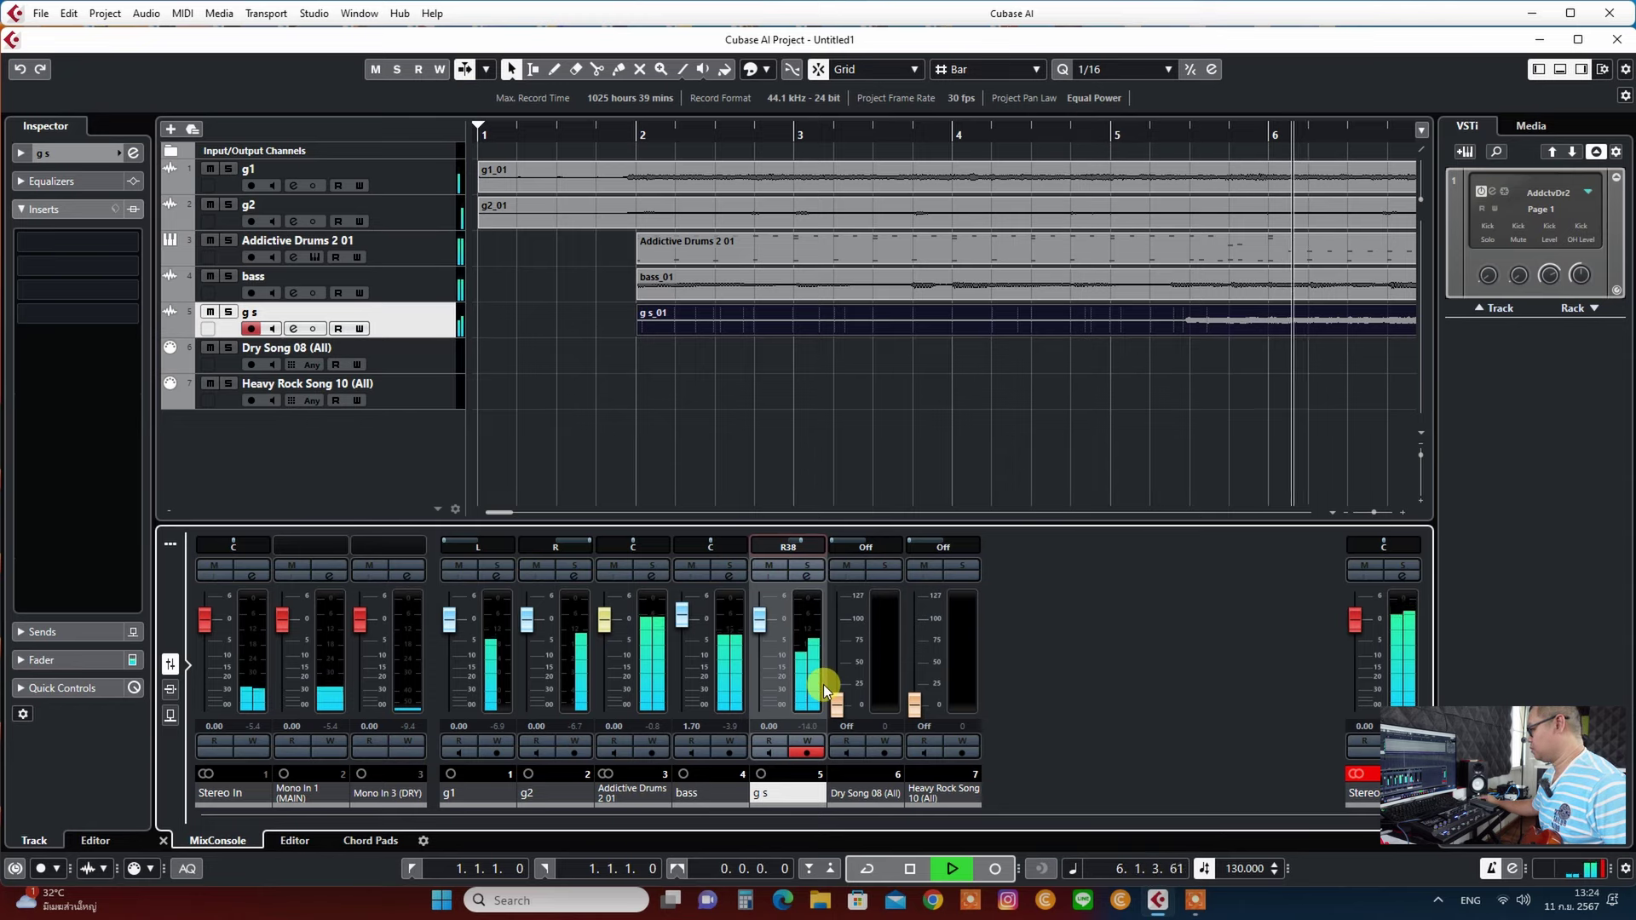
drag(759, 628, 758, 619)
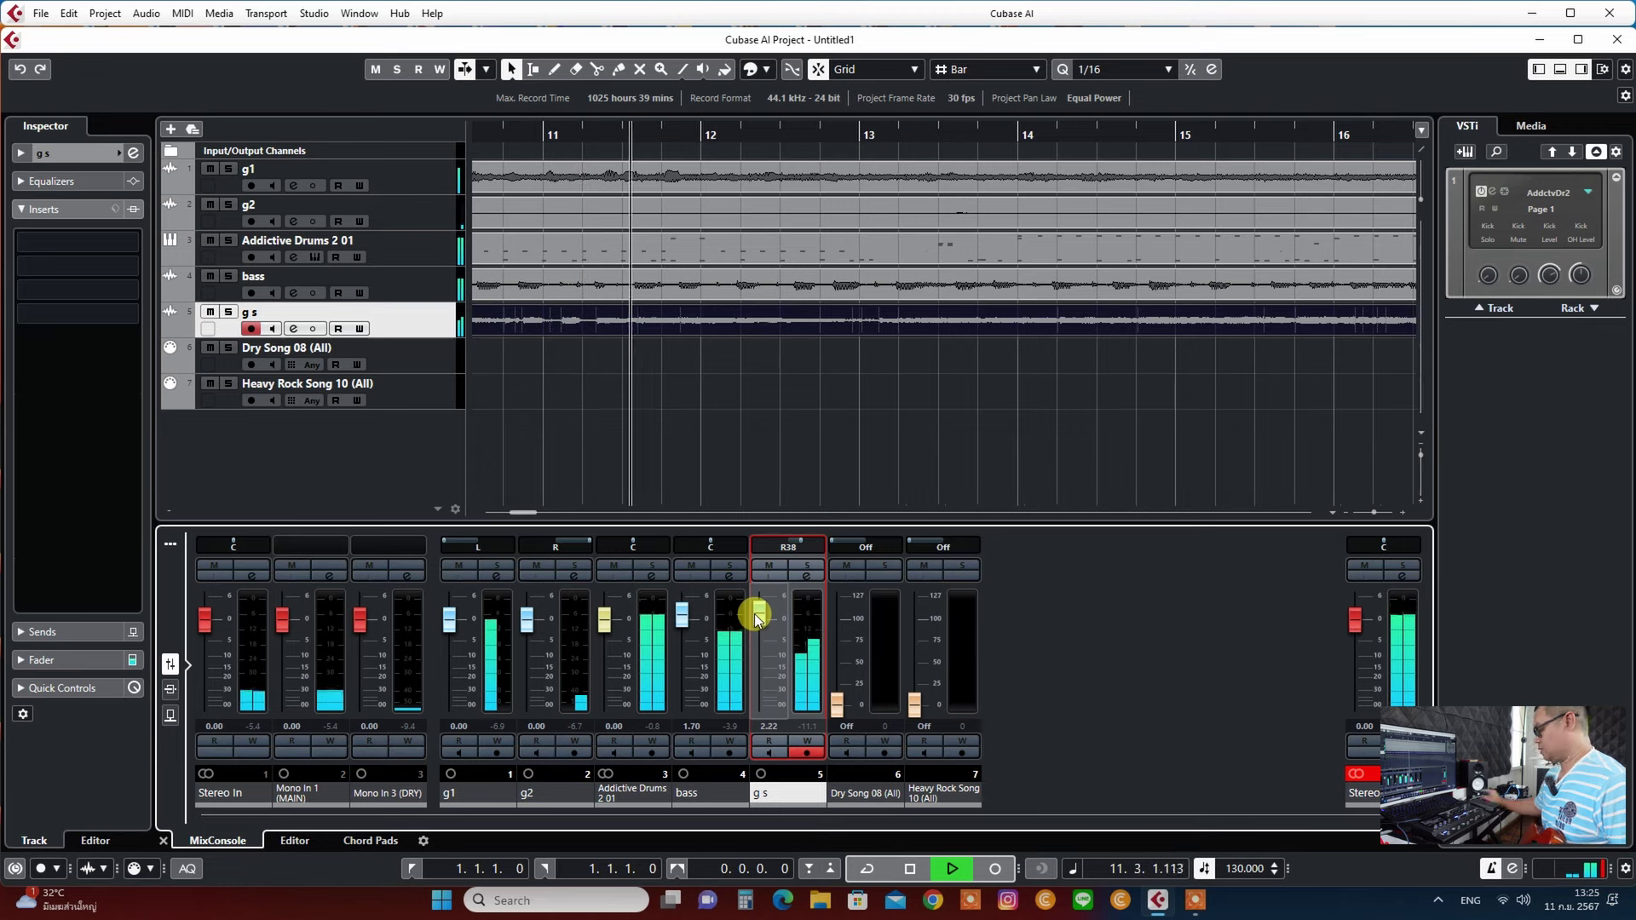
click(909, 870)
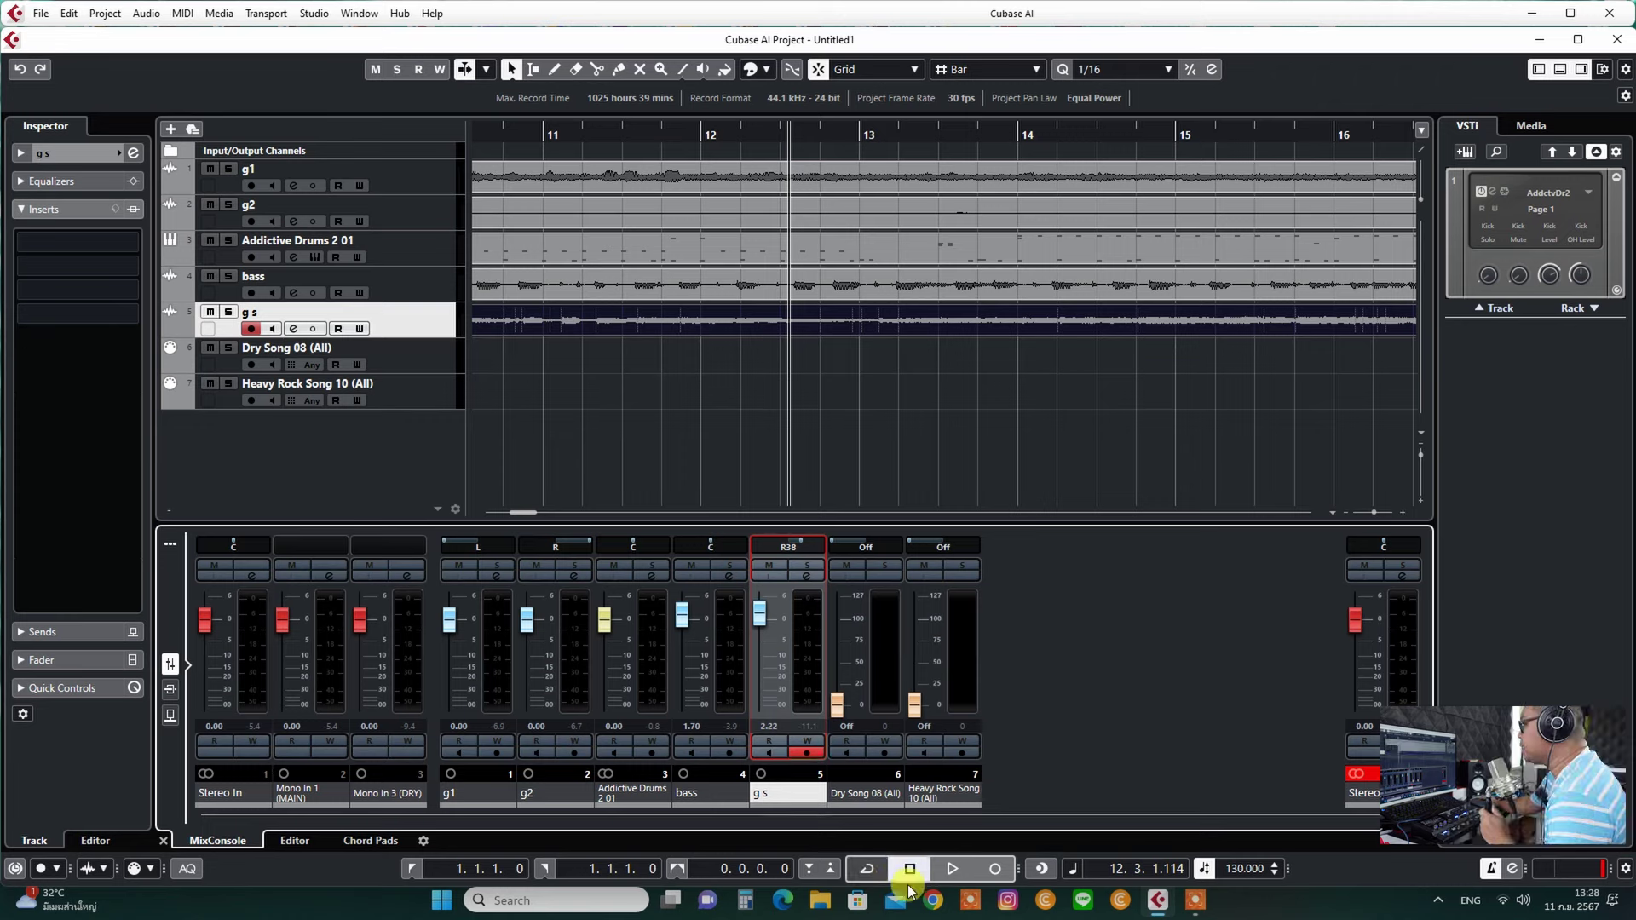
click(910, 868)
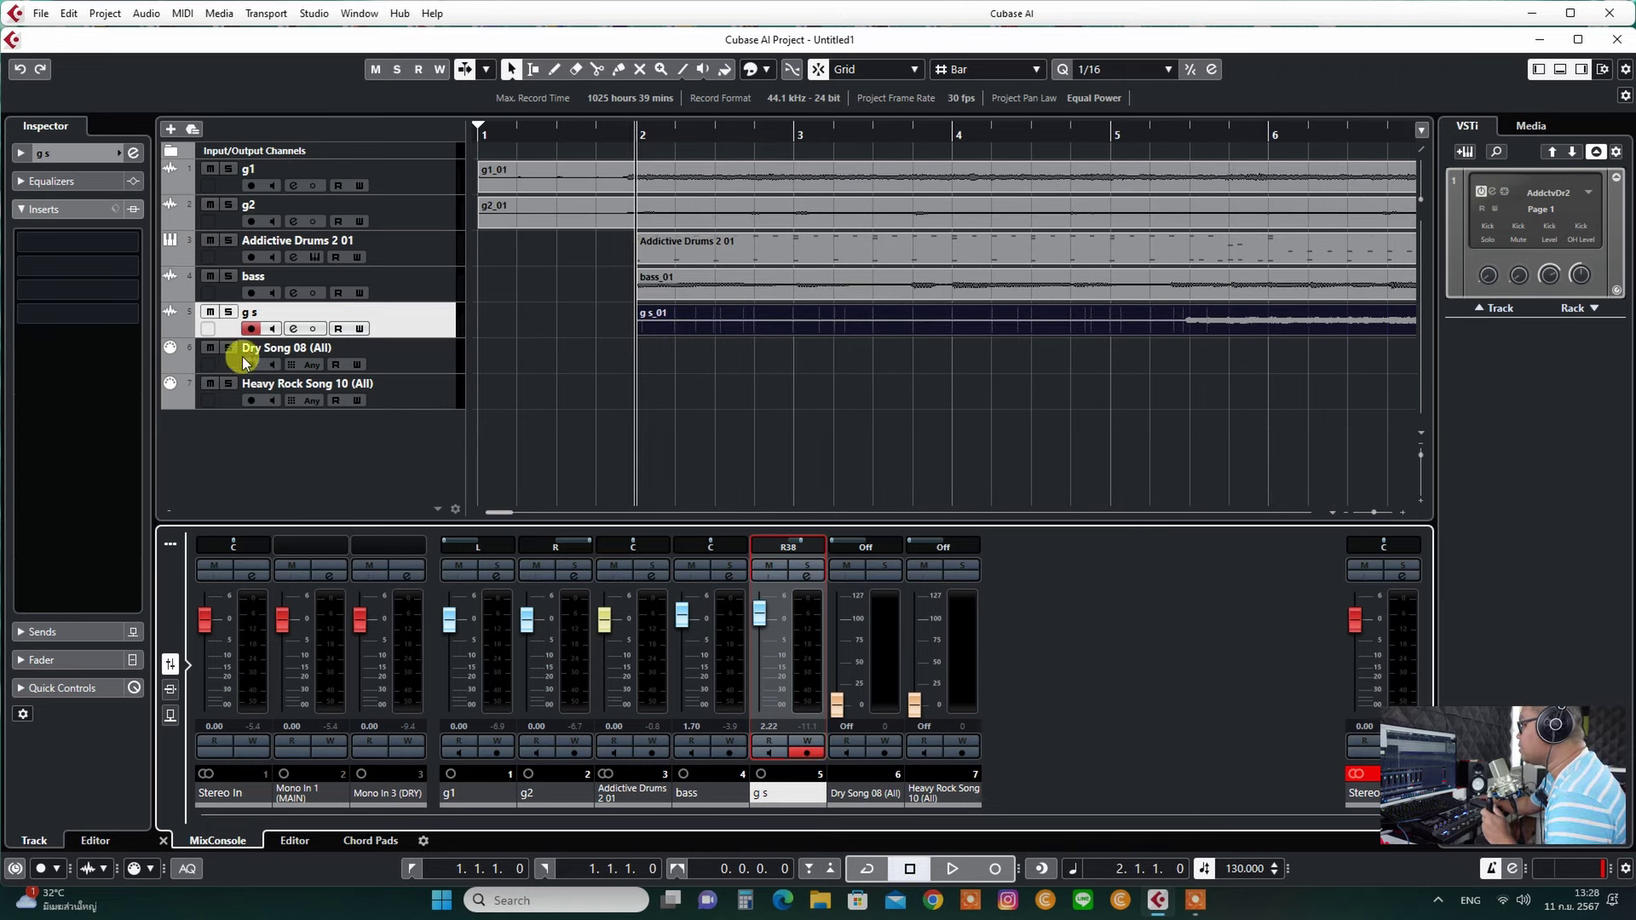
Add one unnamed mono audio track with DRY as its audio input and Stereo Out as its output.
click(106, 13)
mouse_move(109, 34)
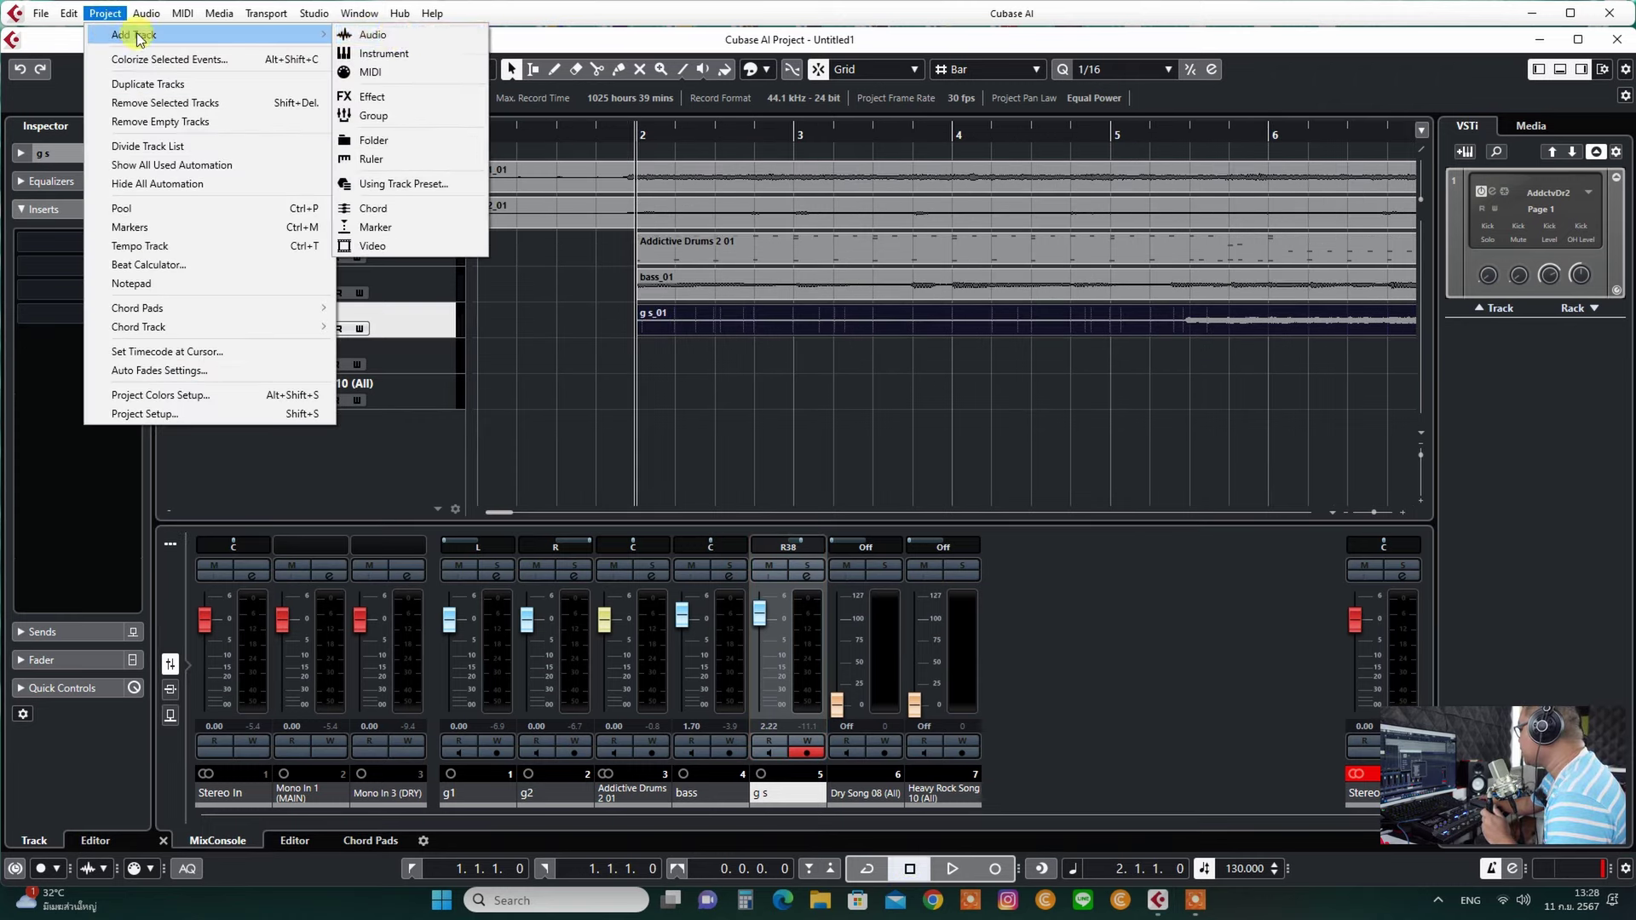
click(396, 34)
click(902, 423)
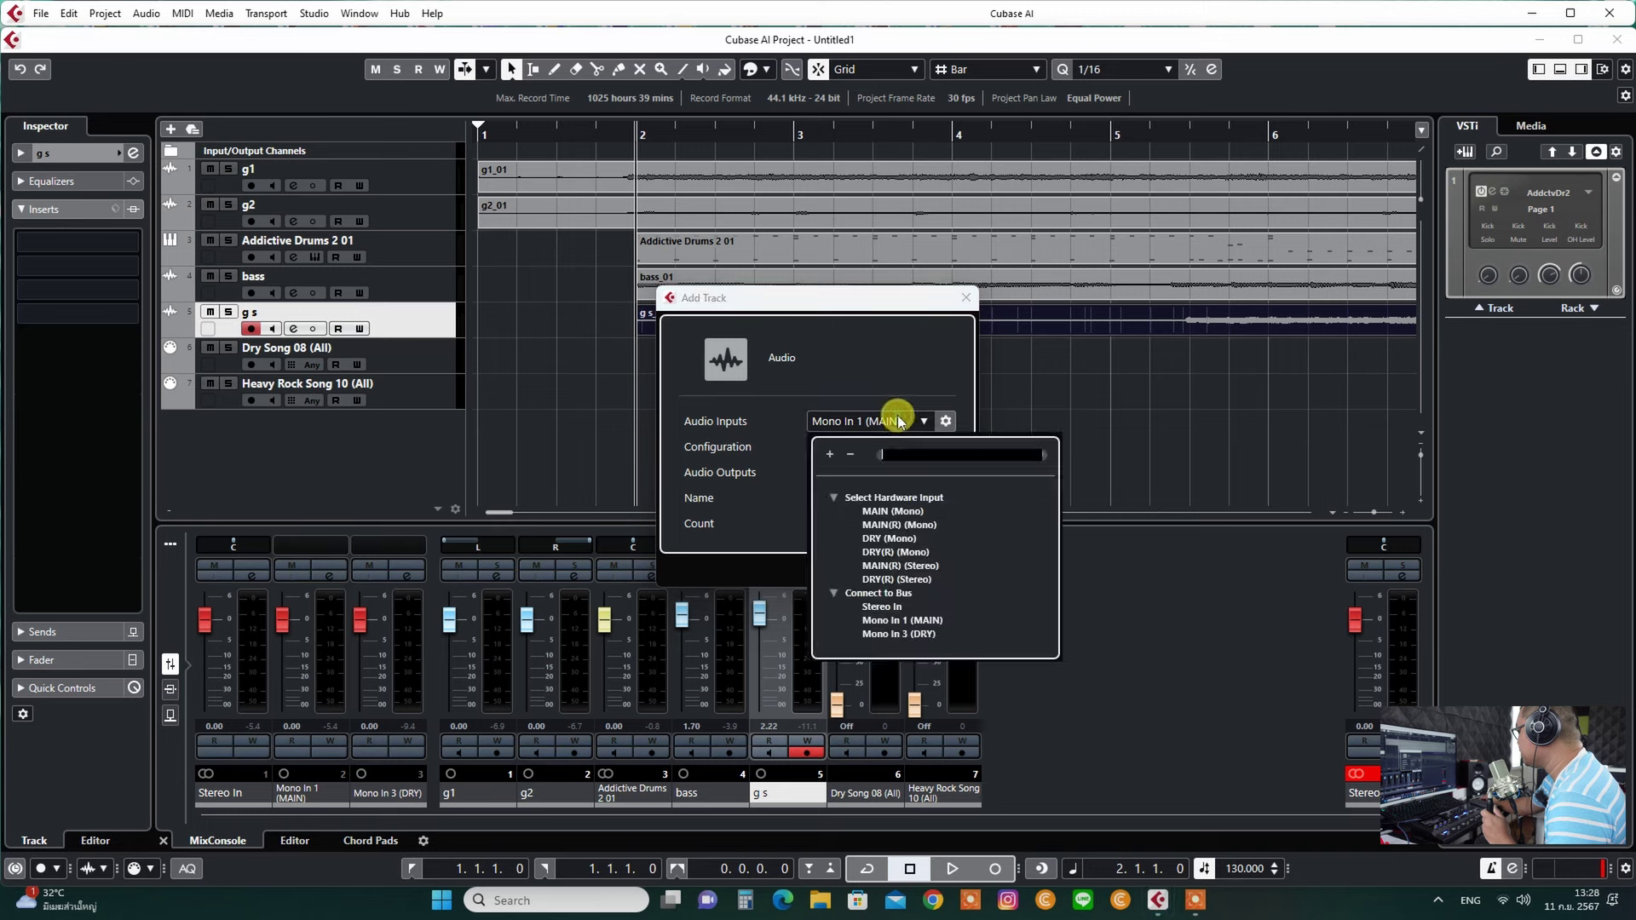
click(899, 539)
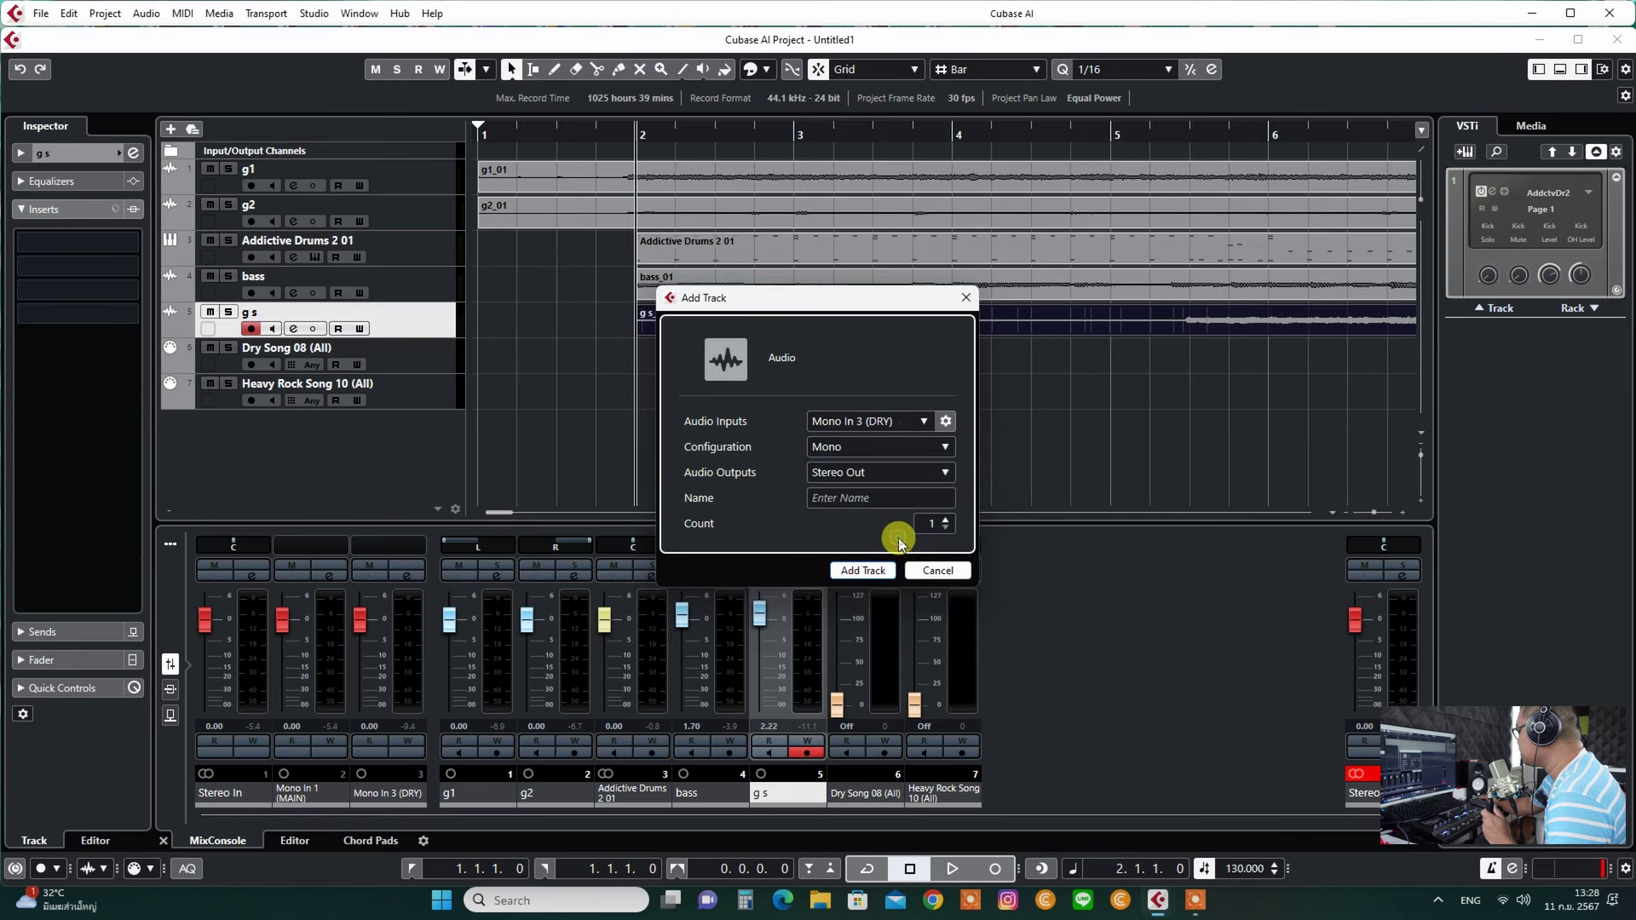
click(854, 572)
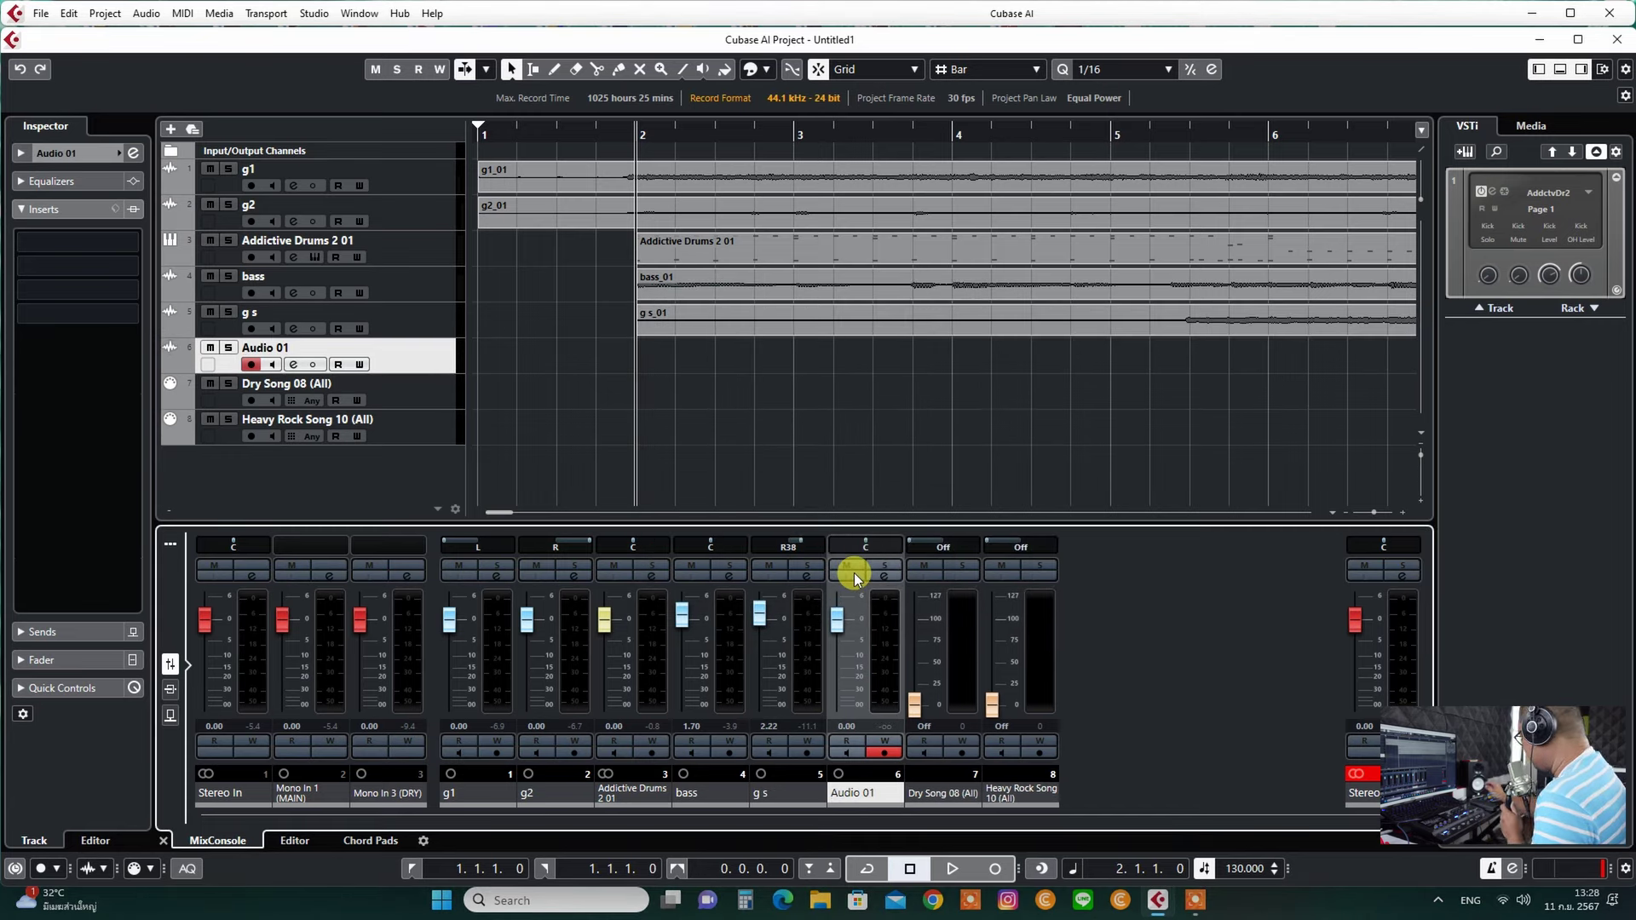
Review the GX-100 audio device and its ports in Studio Setup.
double_click(274, 347)
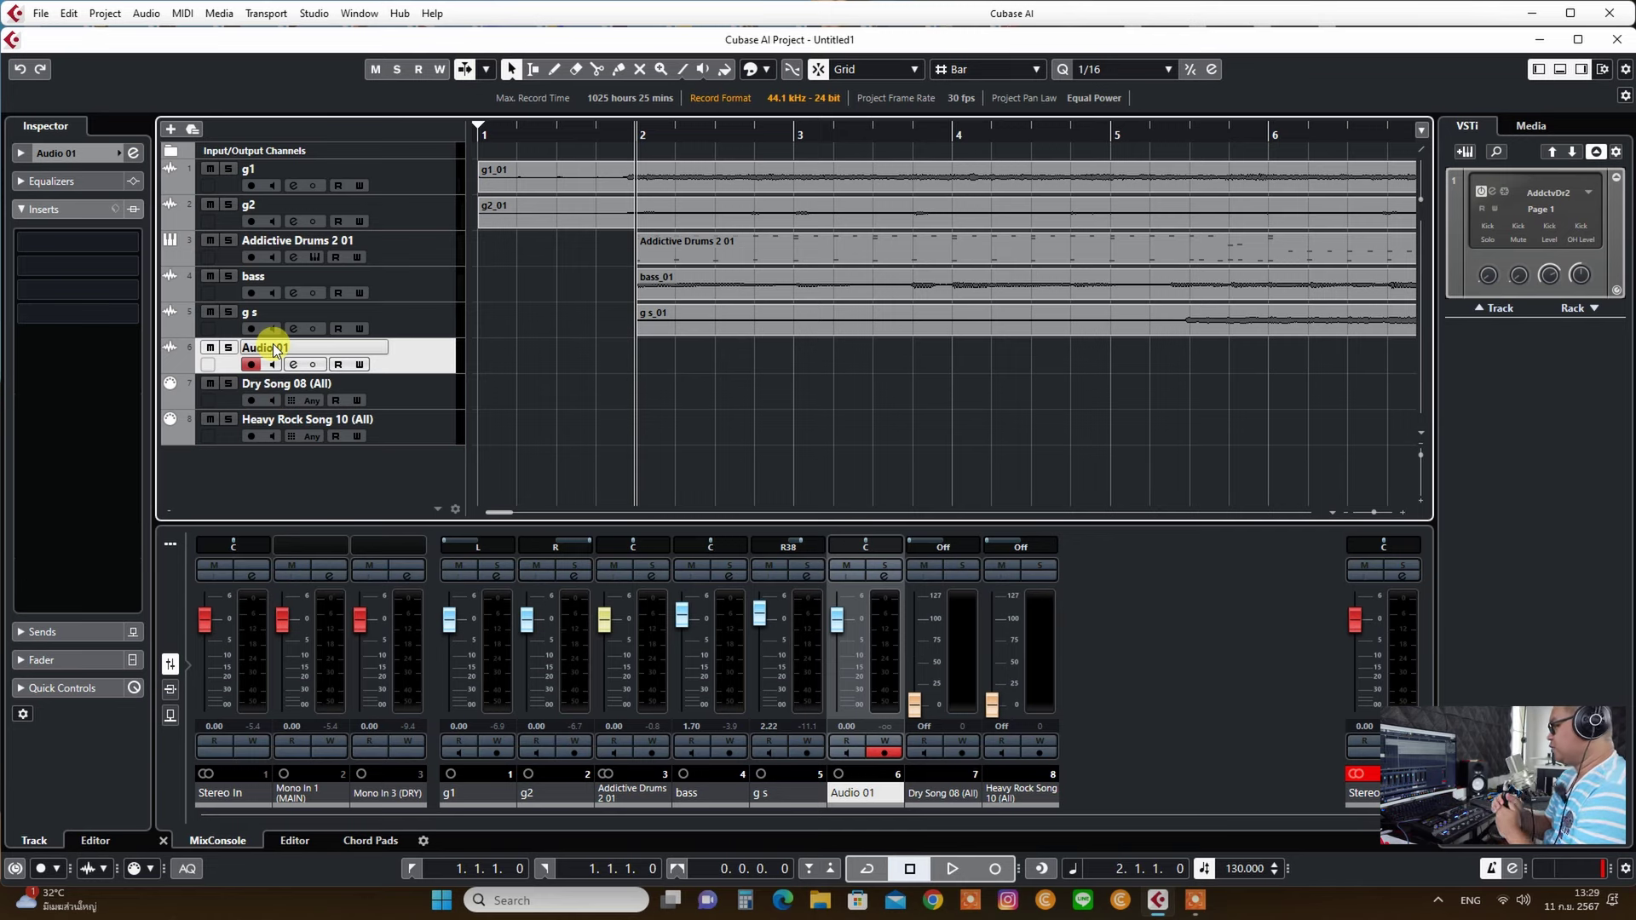
click(313, 13)
click(422, 245)
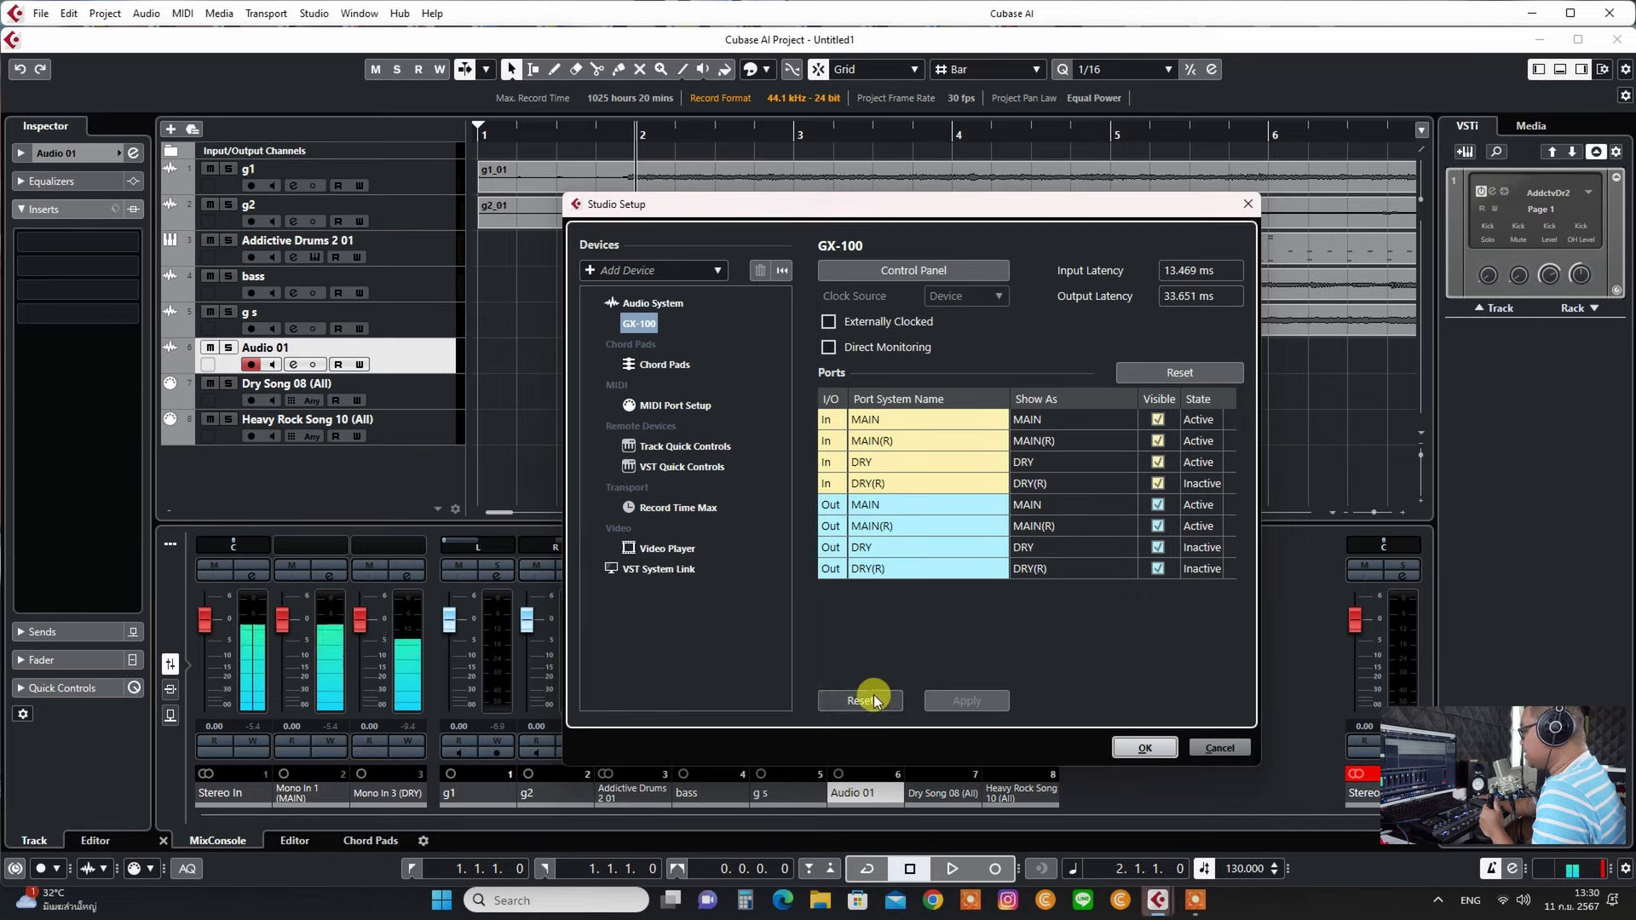
click(1134, 748)
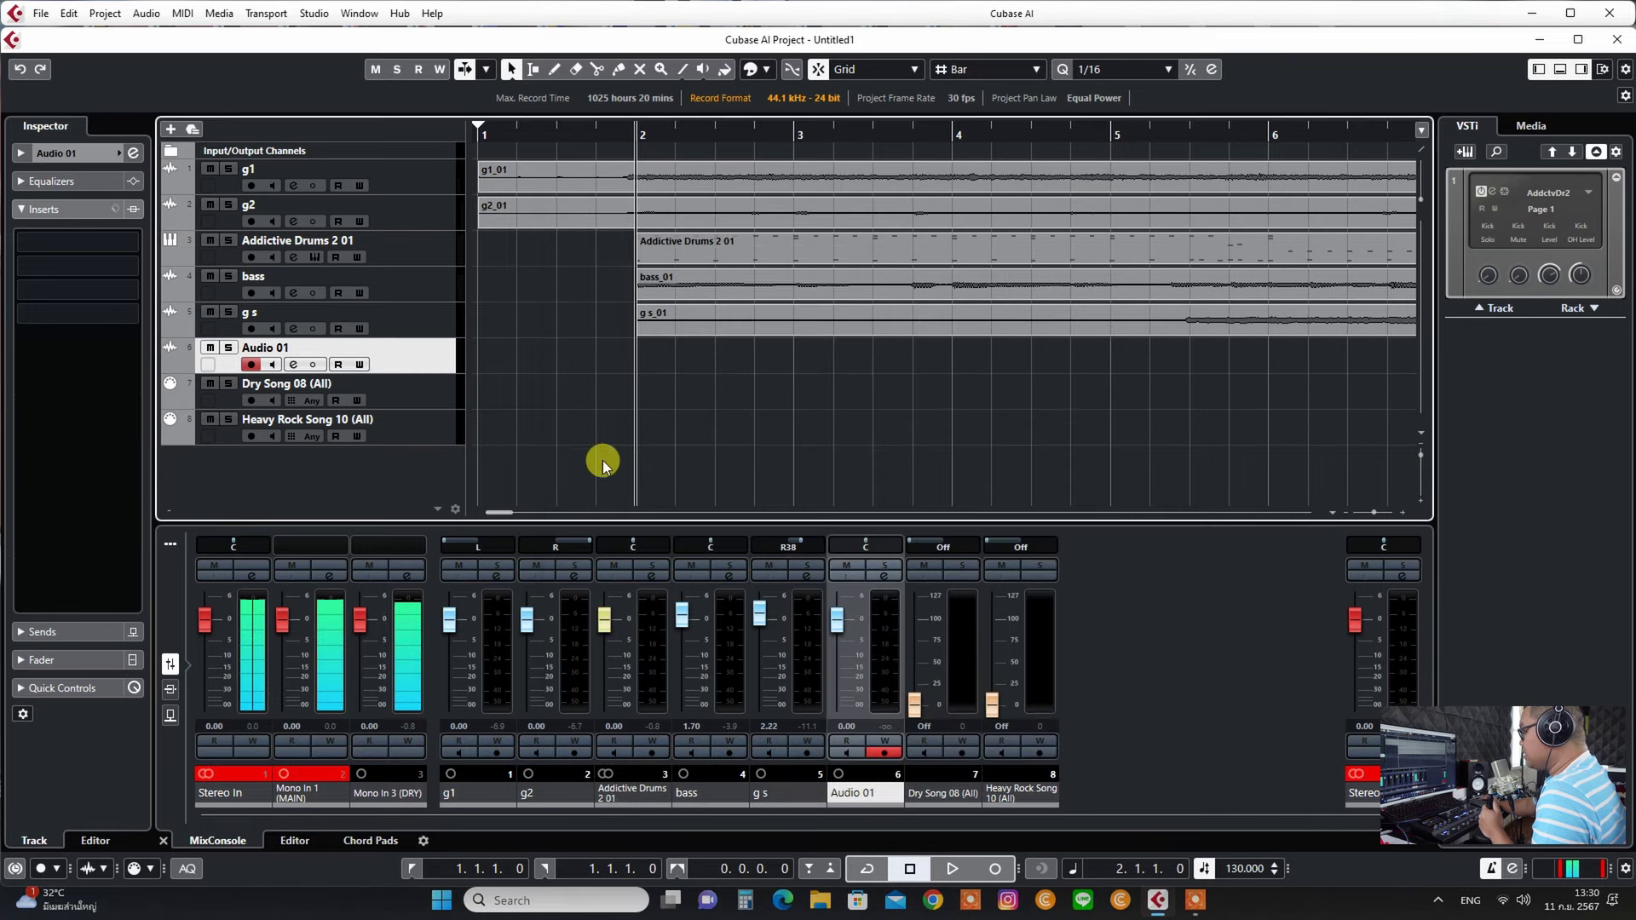
Briefly test input monitoring on Audio 01 and record a take on it from bar 2 to about bar 30.
click(273, 365)
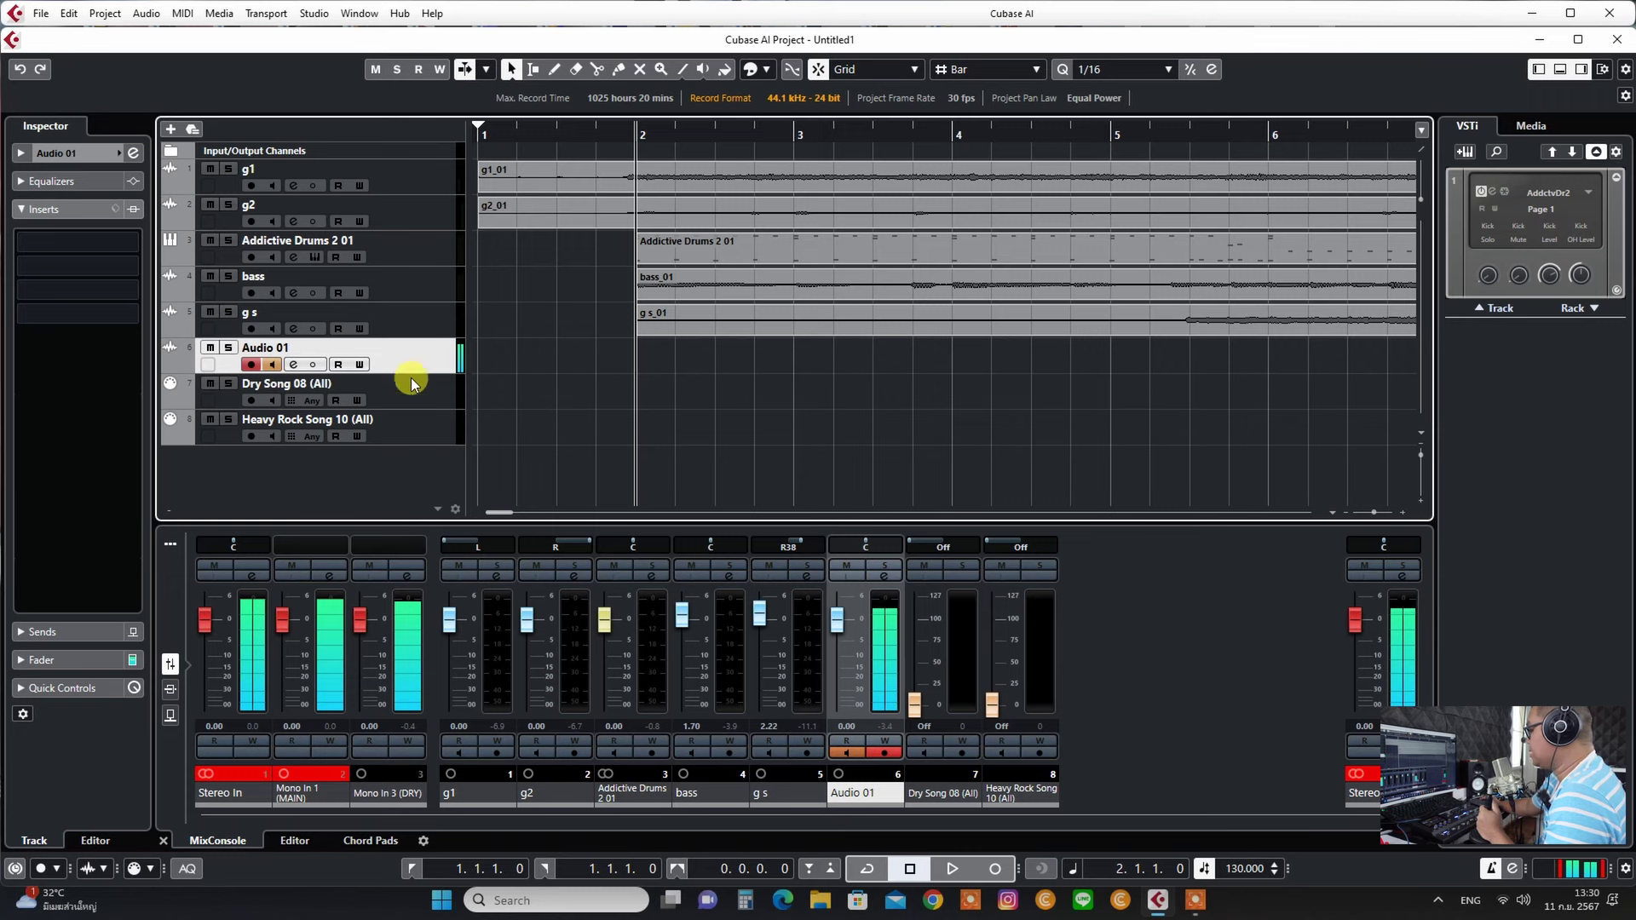
click(274, 365)
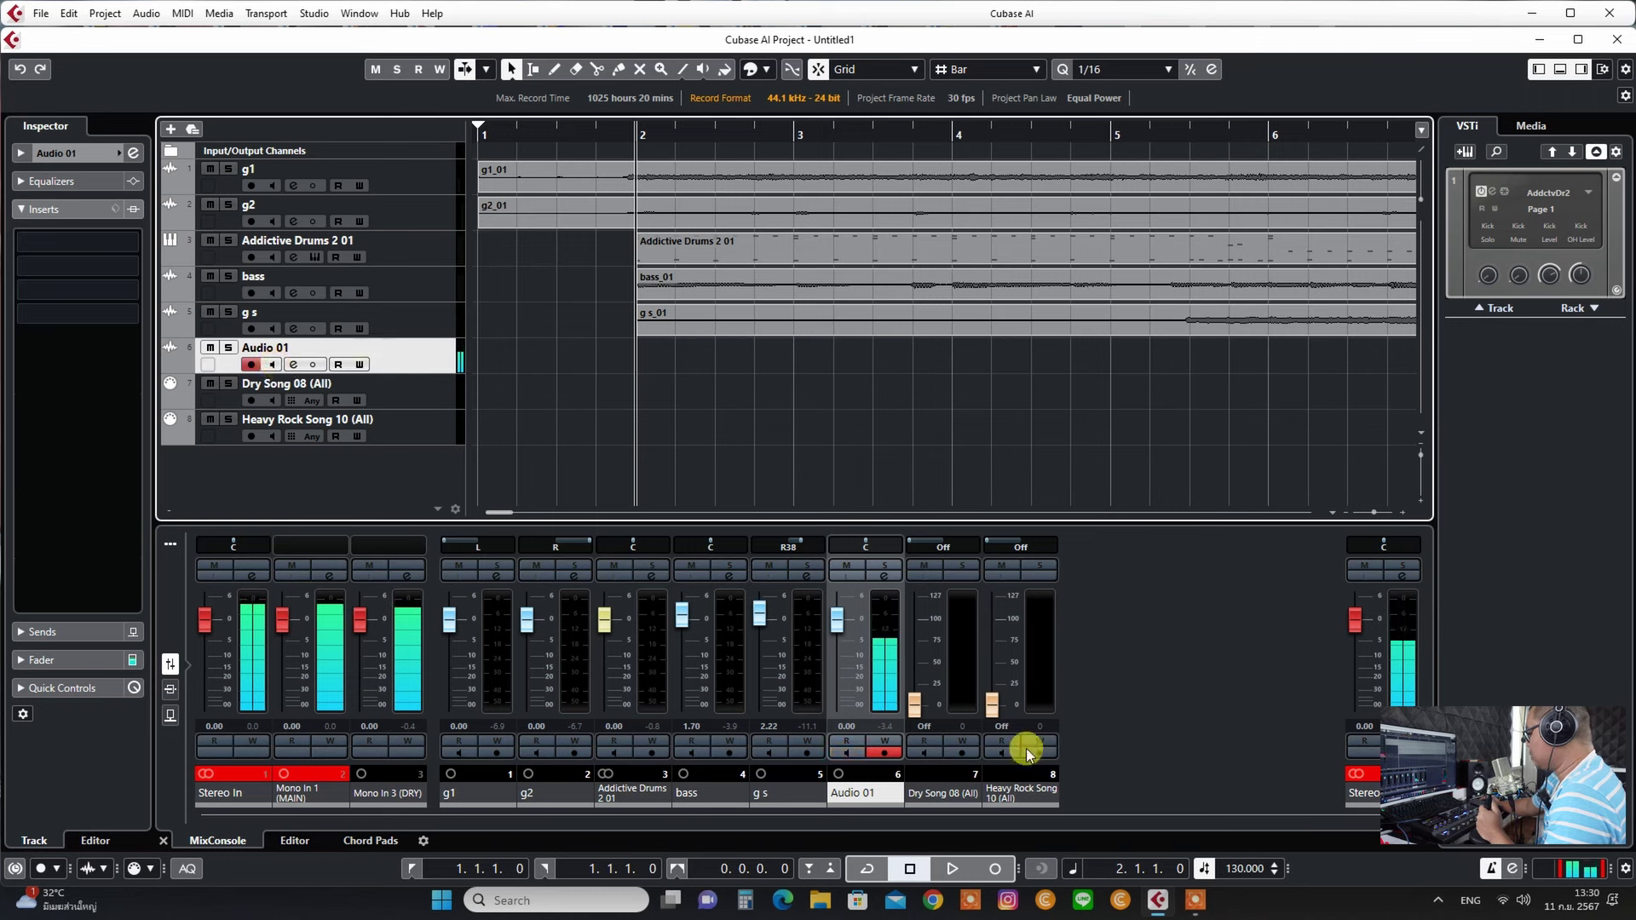
click(992, 866)
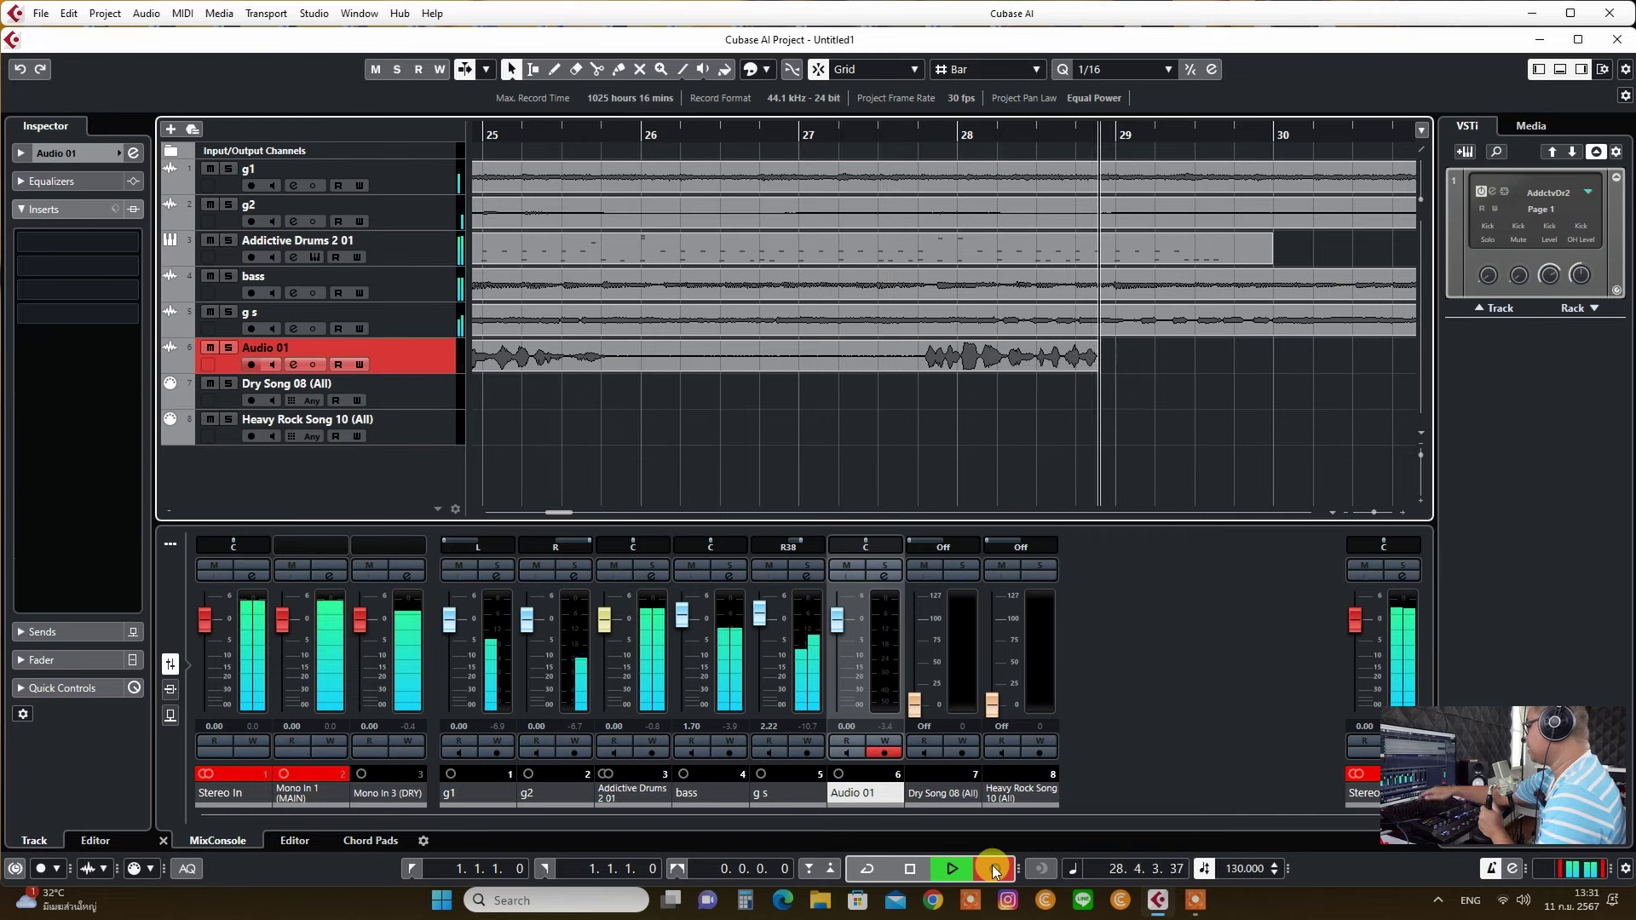
key(space)
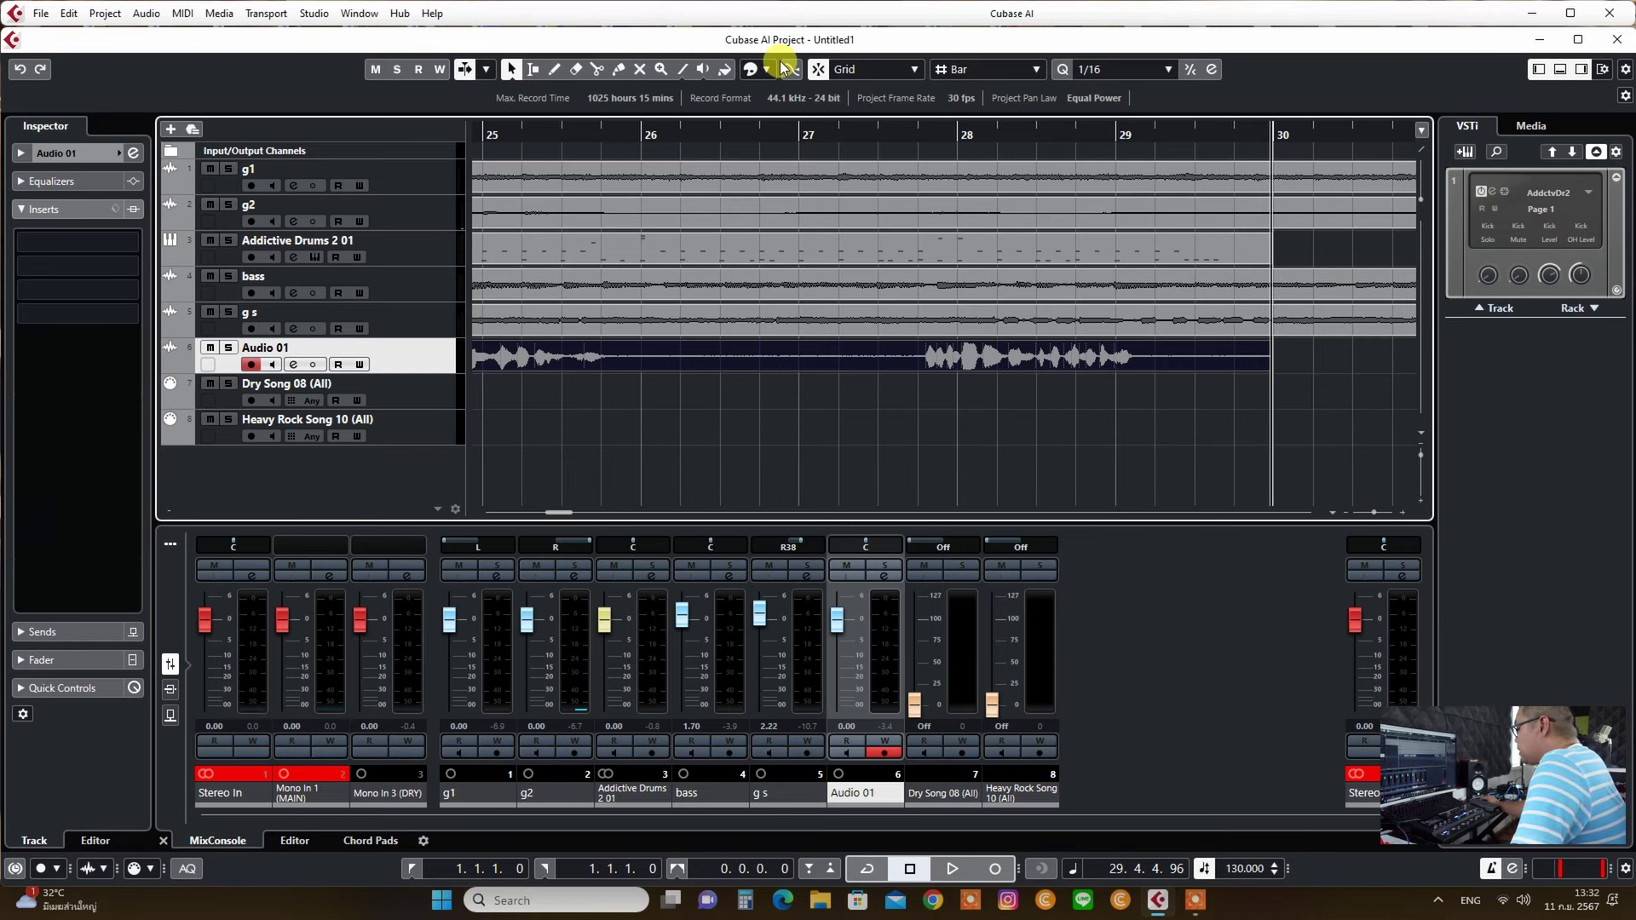
Play the mix back from bar 2 and lower the Audio 01 fader to -6.37.
click(910, 868)
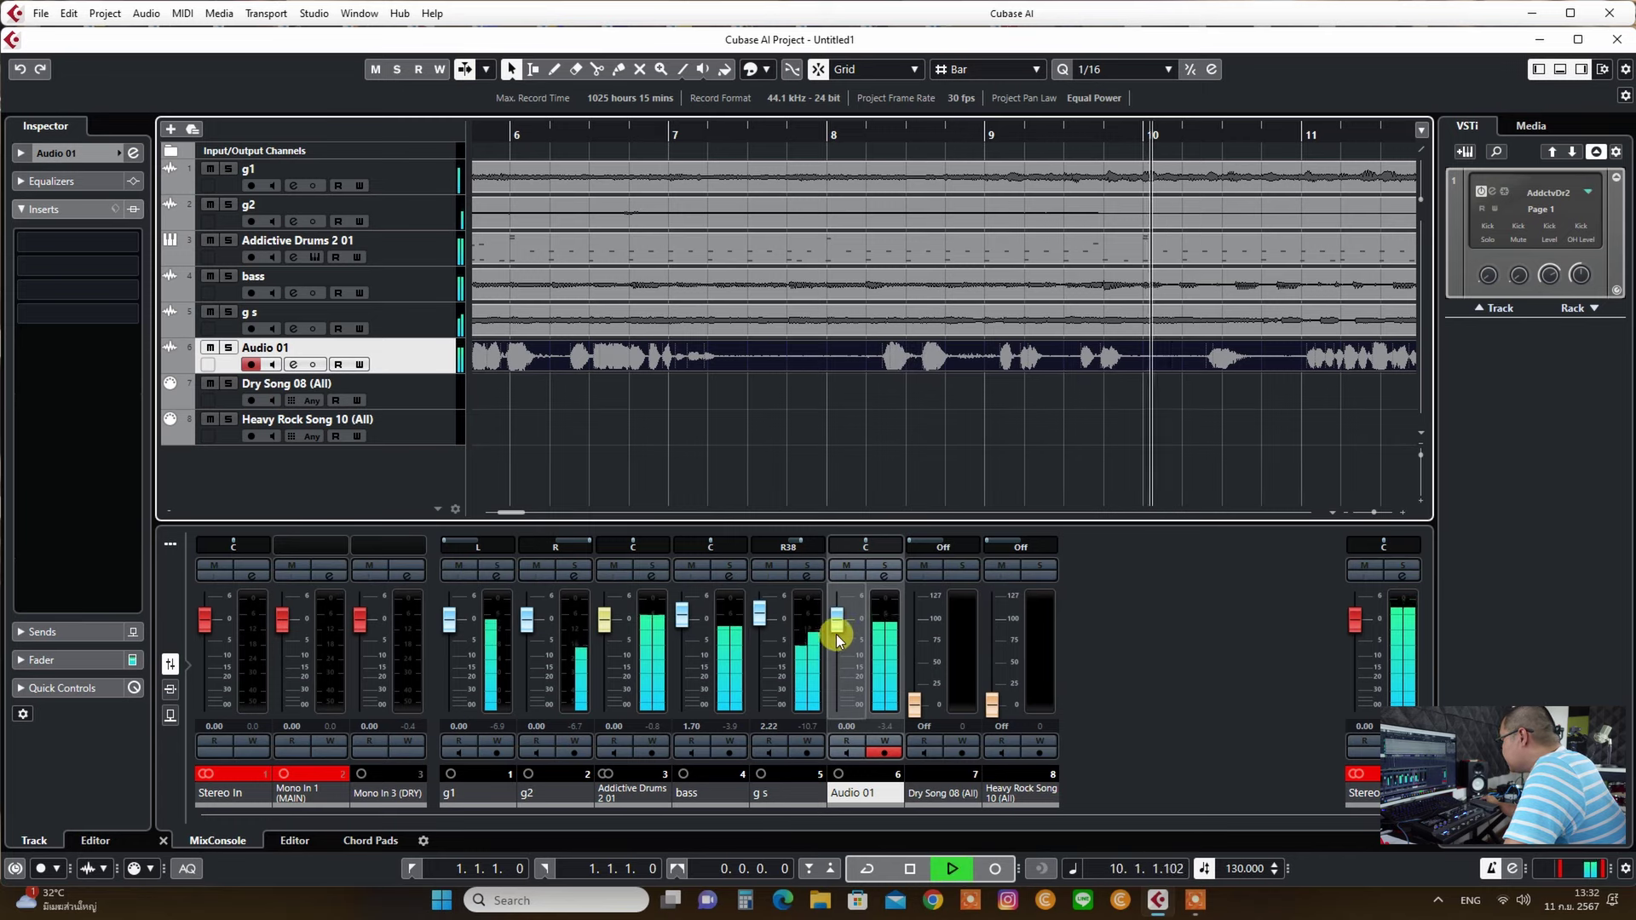
drag(836, 635, 840, 644)
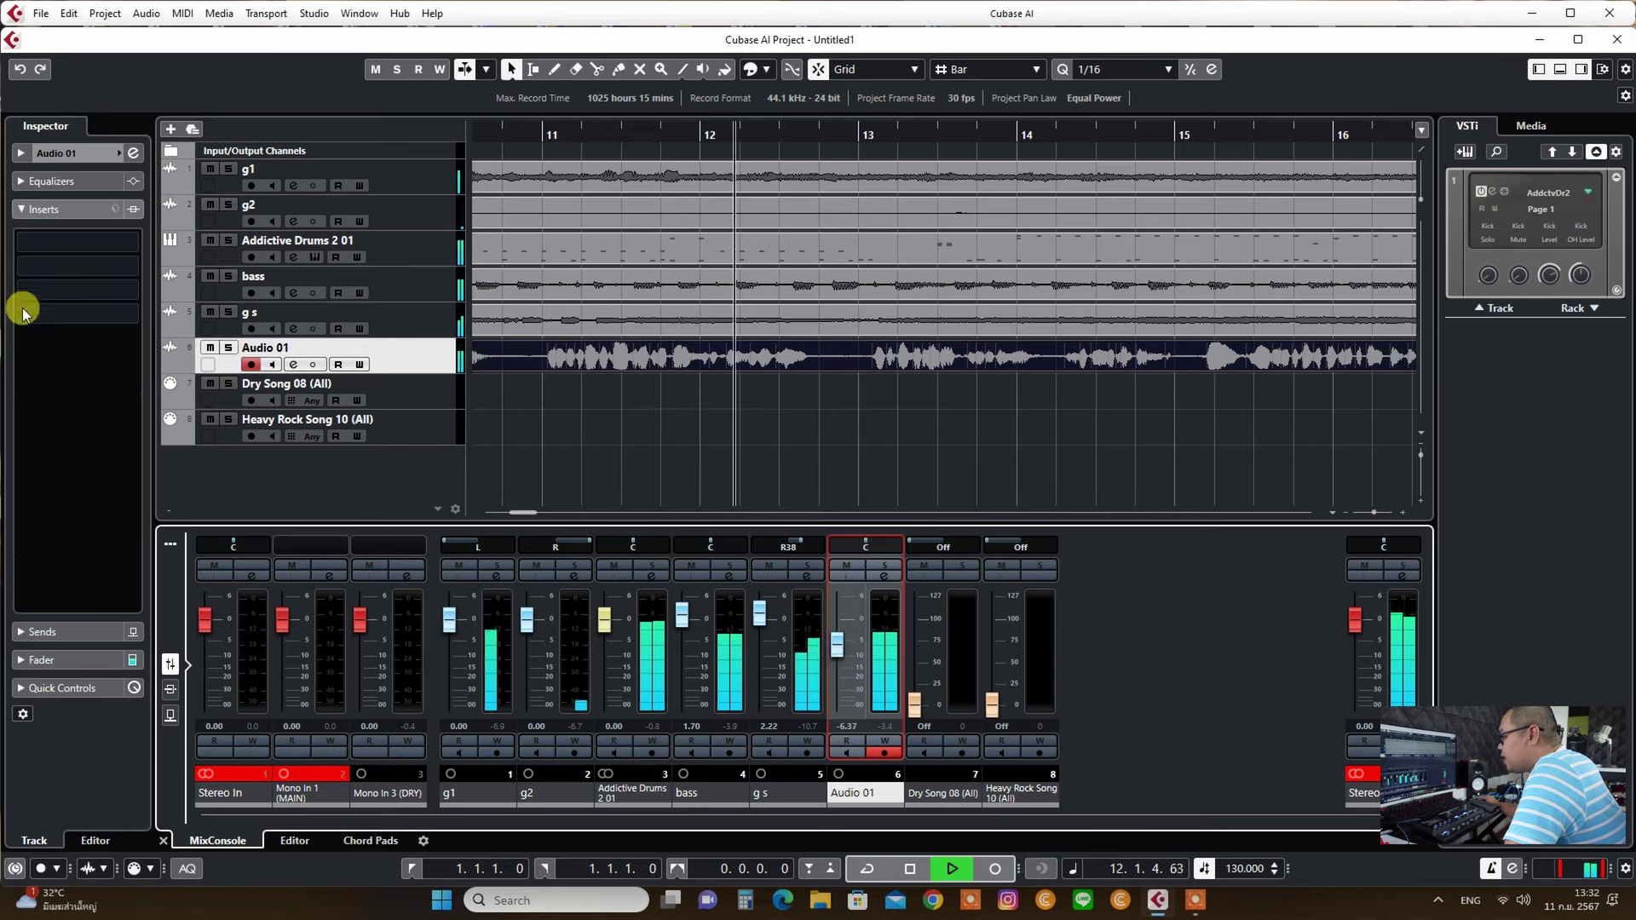
Load the REV-X Room reverb into the first insert slot of the Audio 01 track.
click(133, 241)
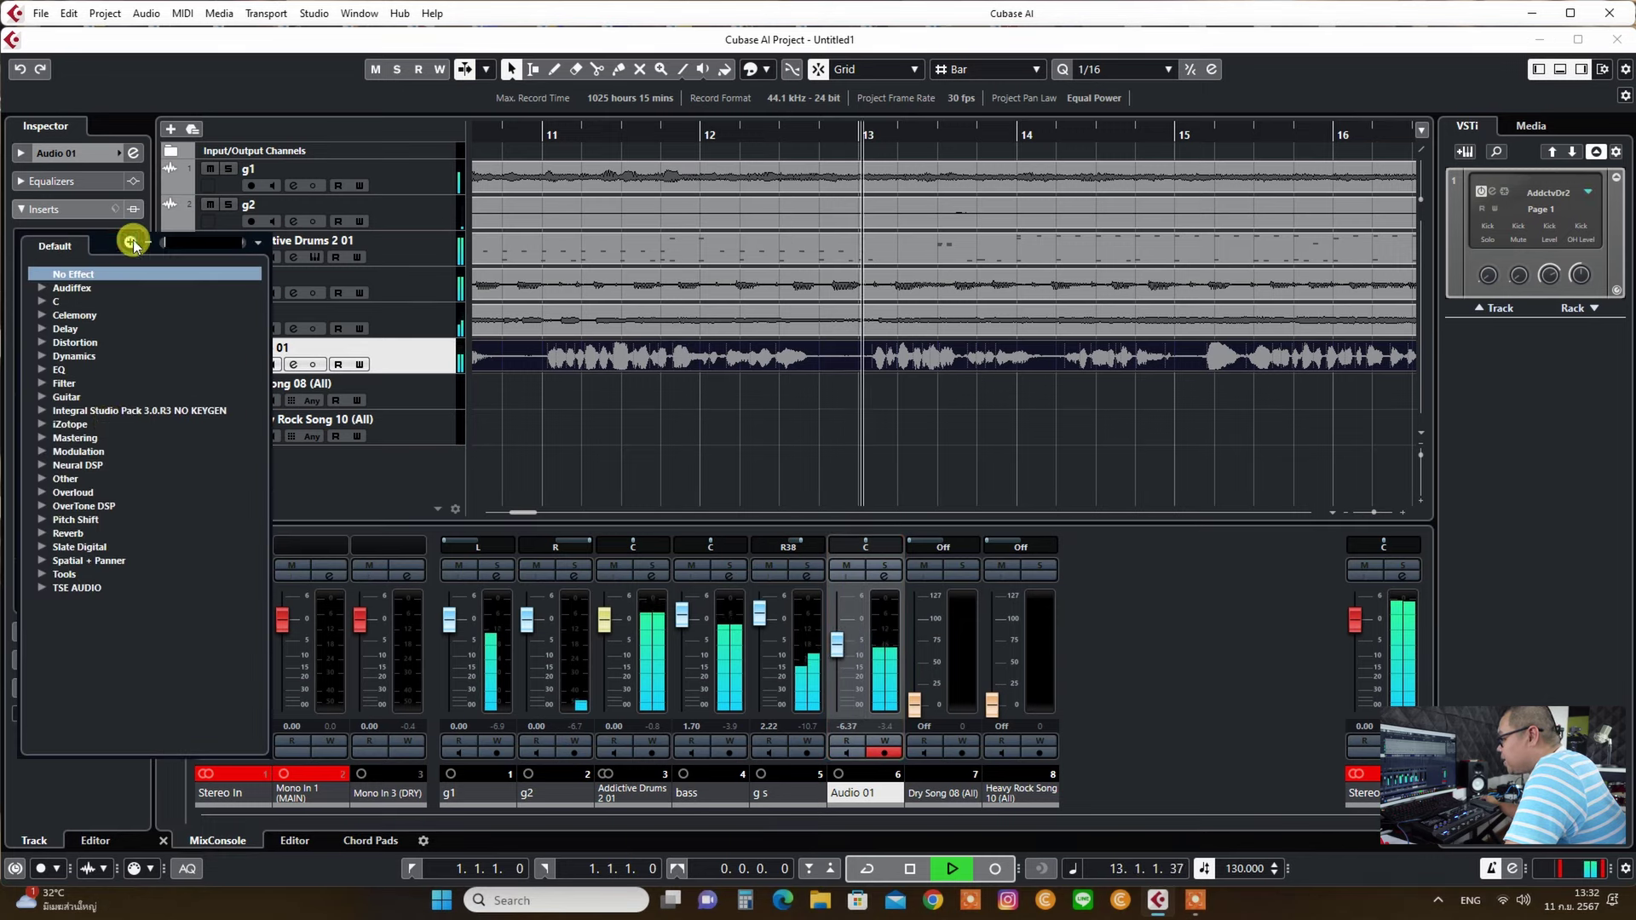
click(40, 478)
scroll(203, 663, down, 2)
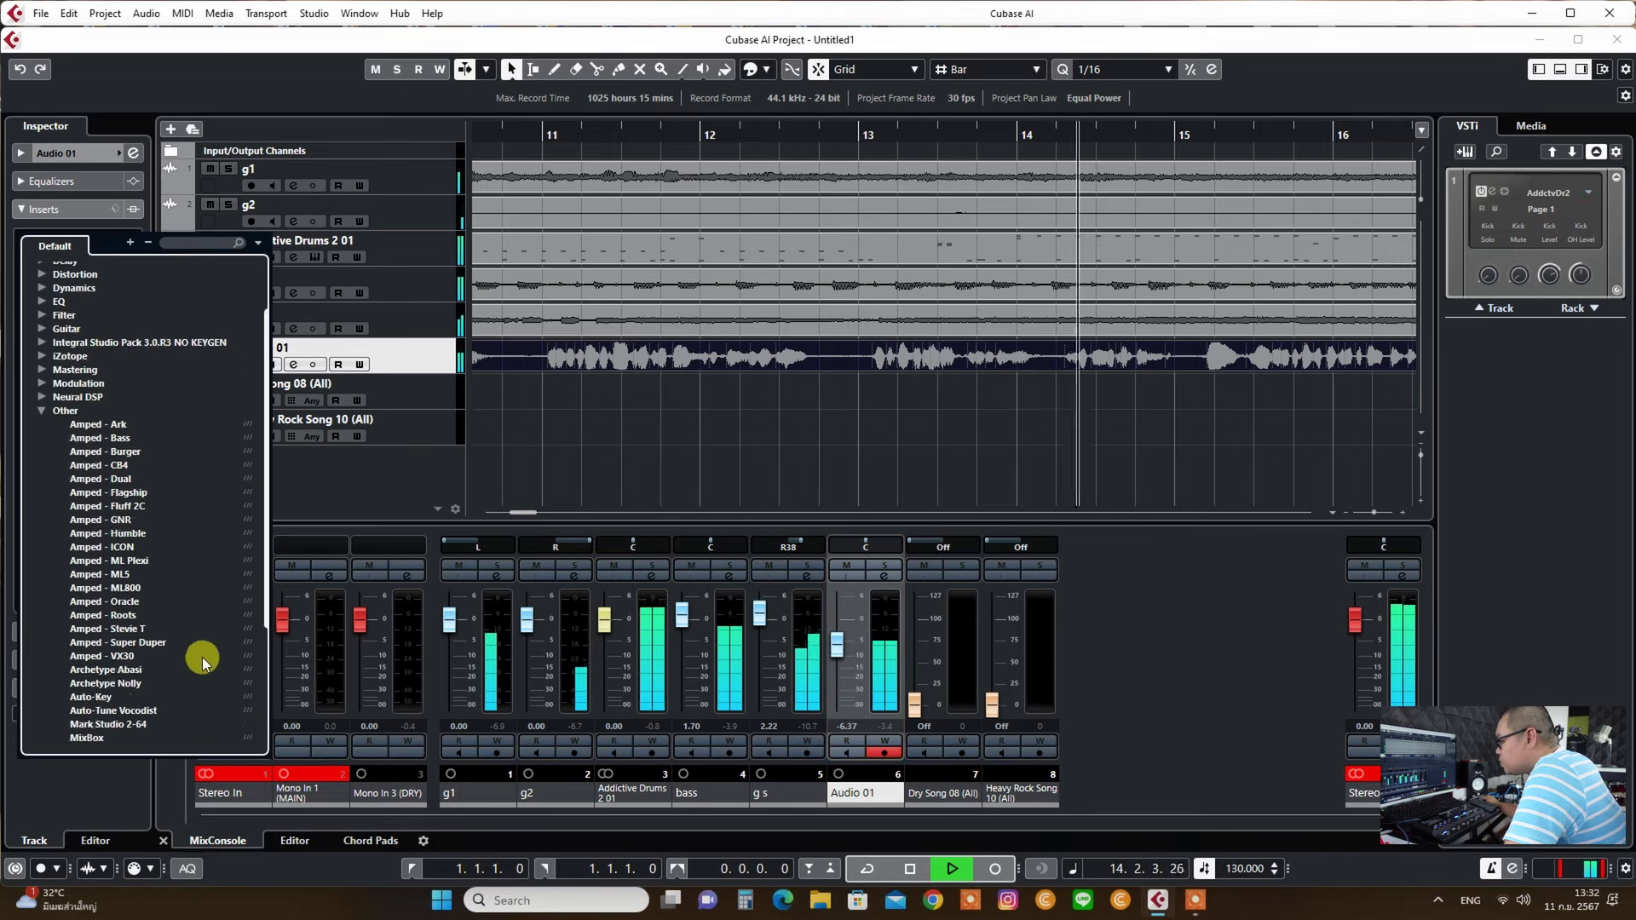
scroll(196, 663, down, 4)
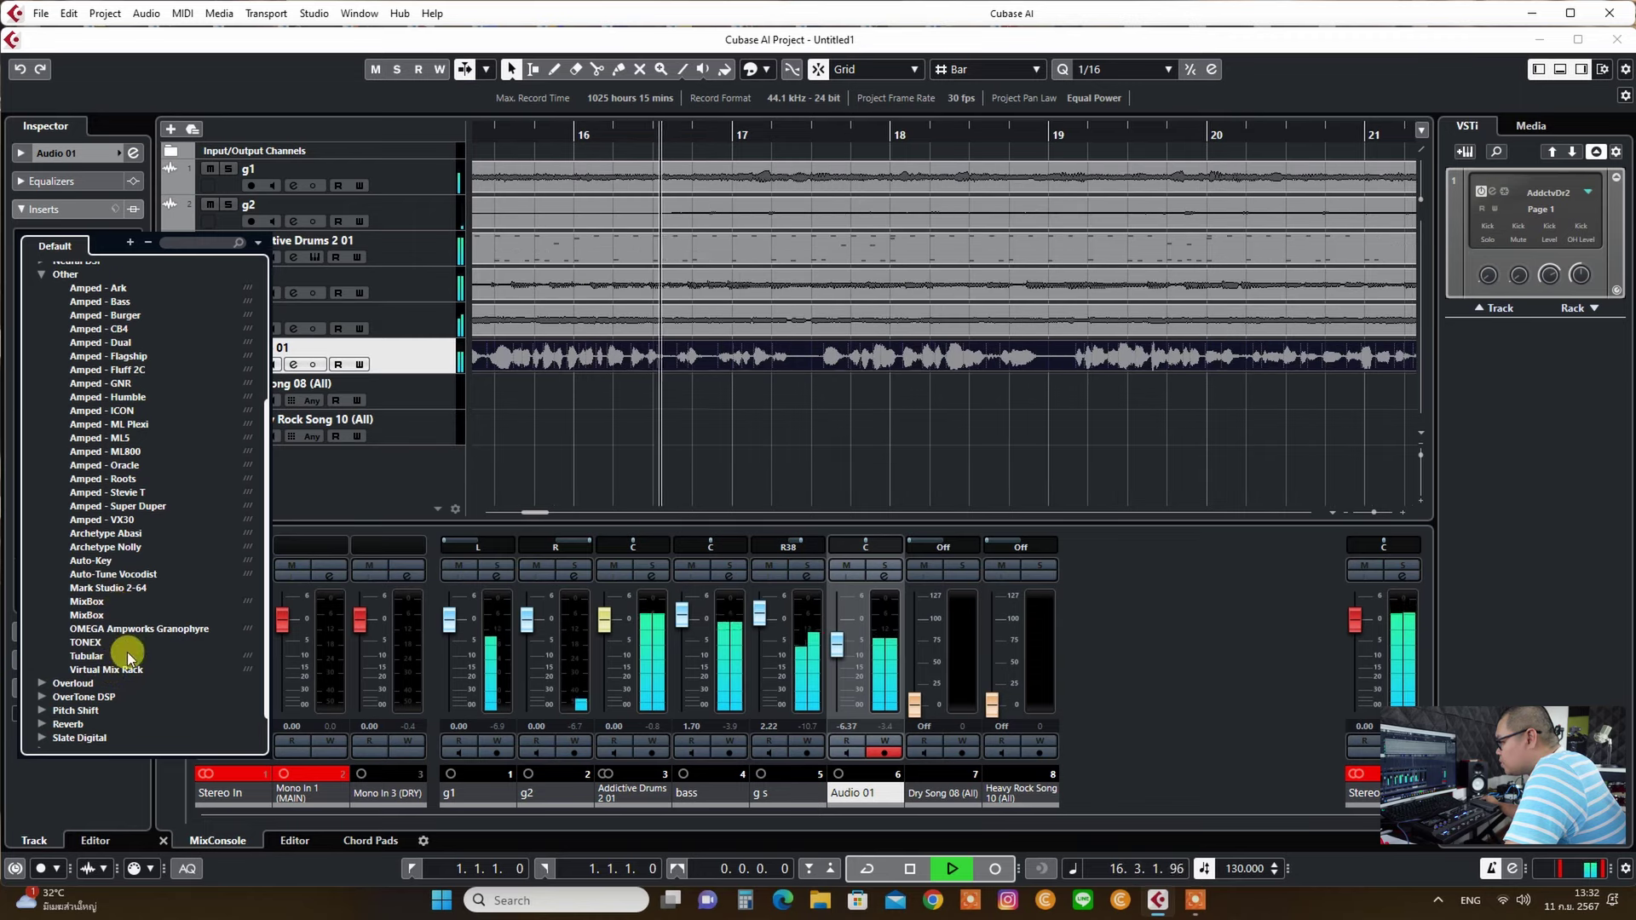
click(44, 724)
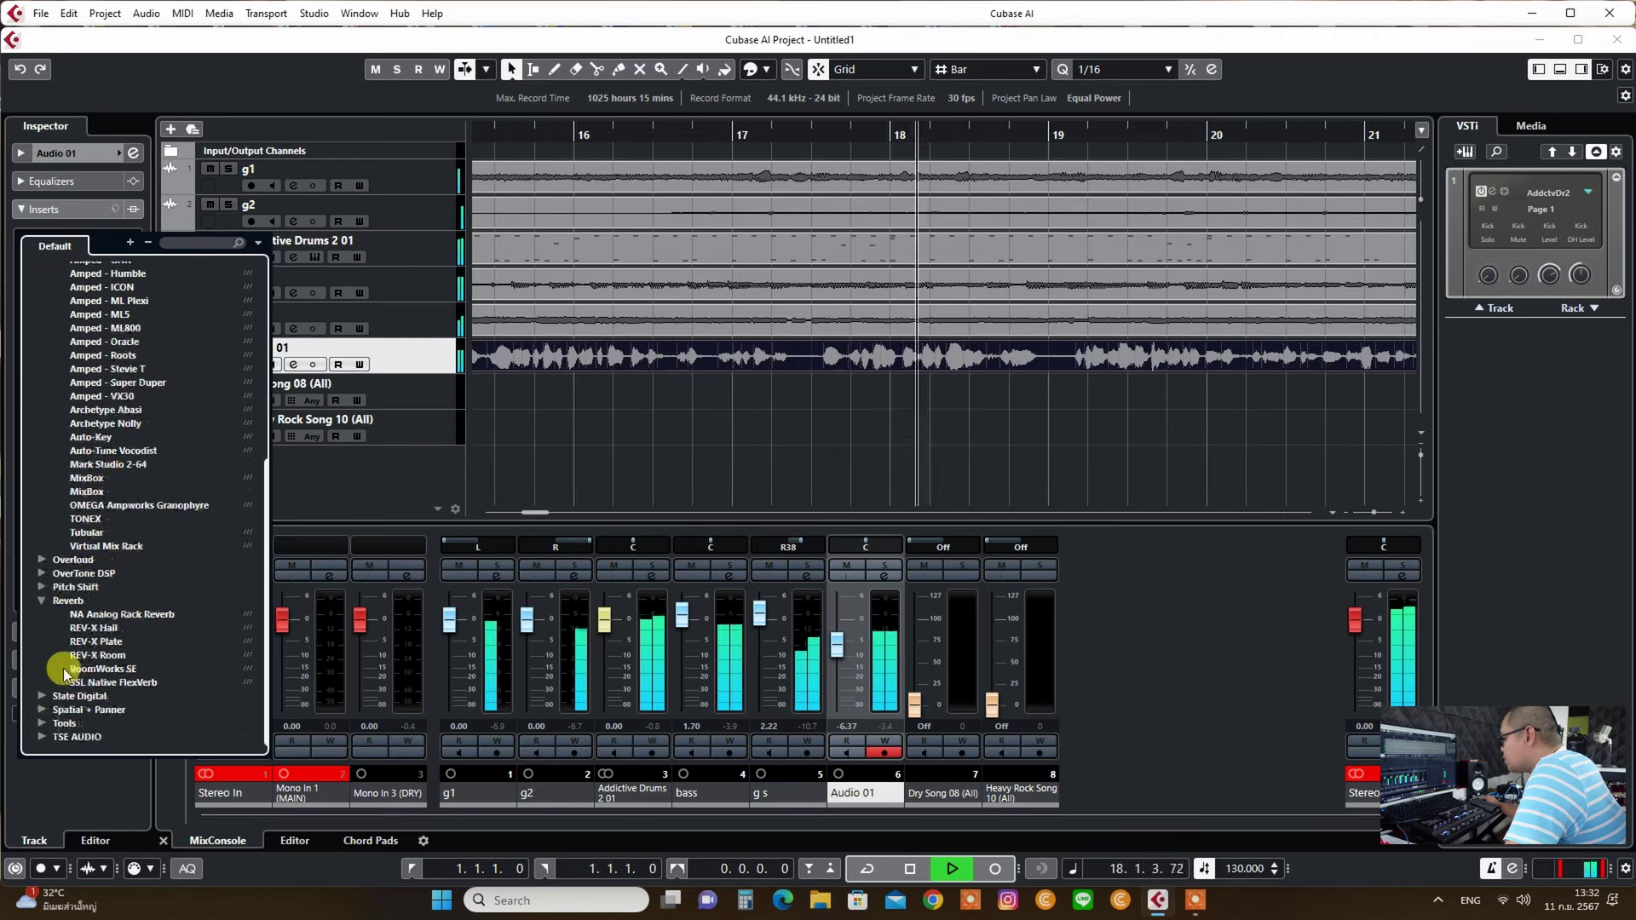
click(106, 657)
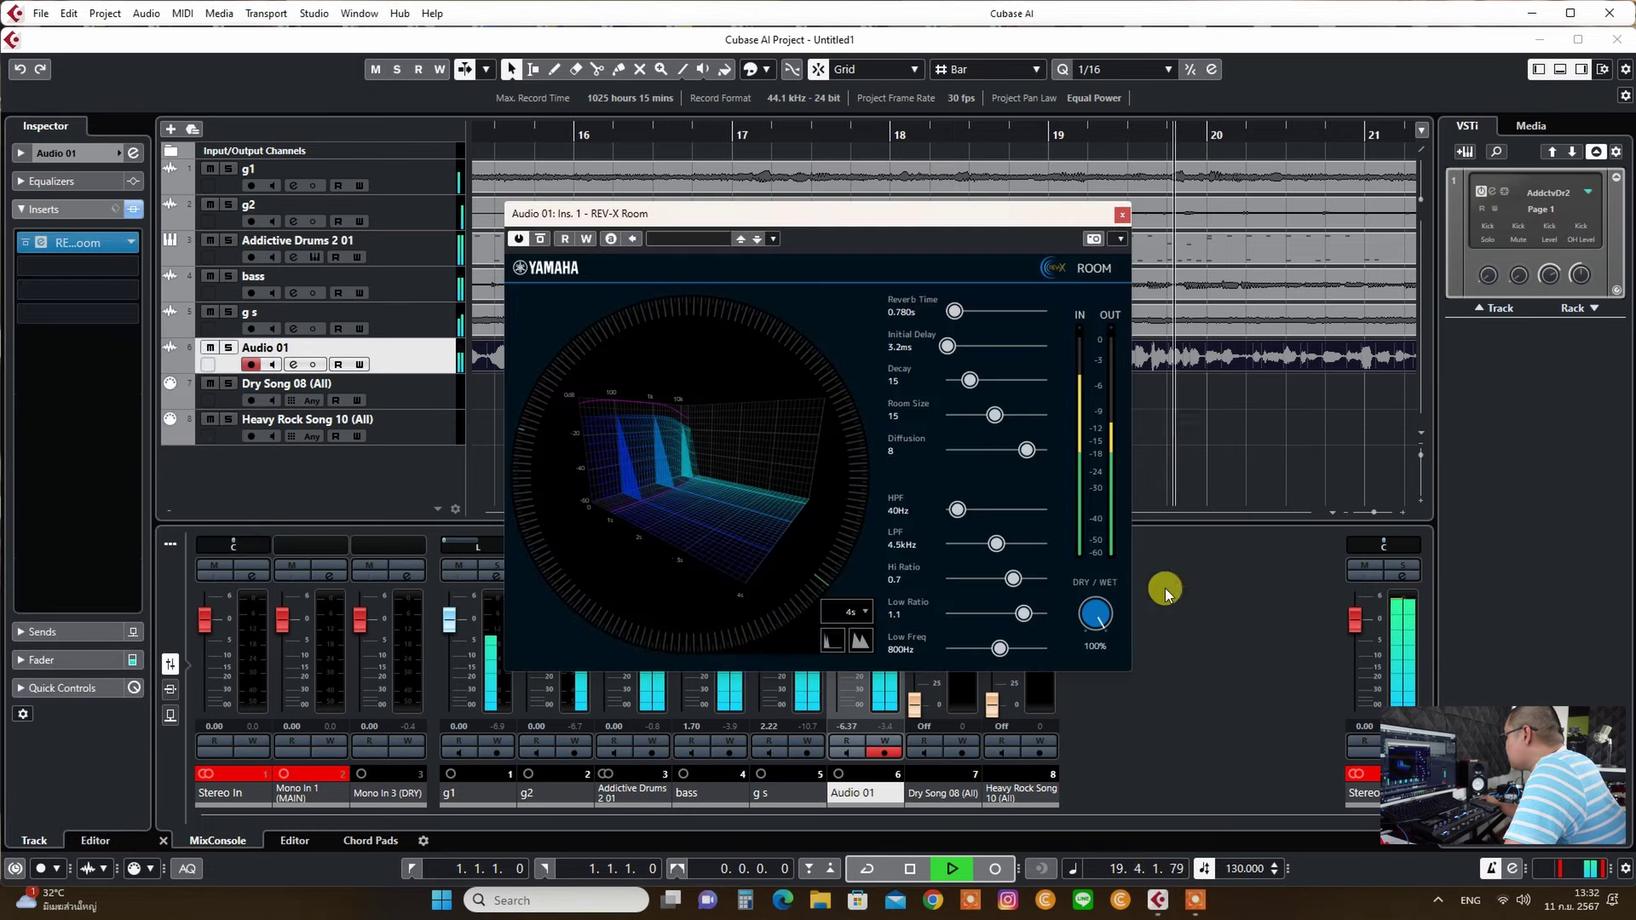
Apply the Vocal Studio Recording preset to REV-X Room, set its dry/wet mix to about 38%, and close the plug-in window.
drag(1079, 645, 1077, 674)
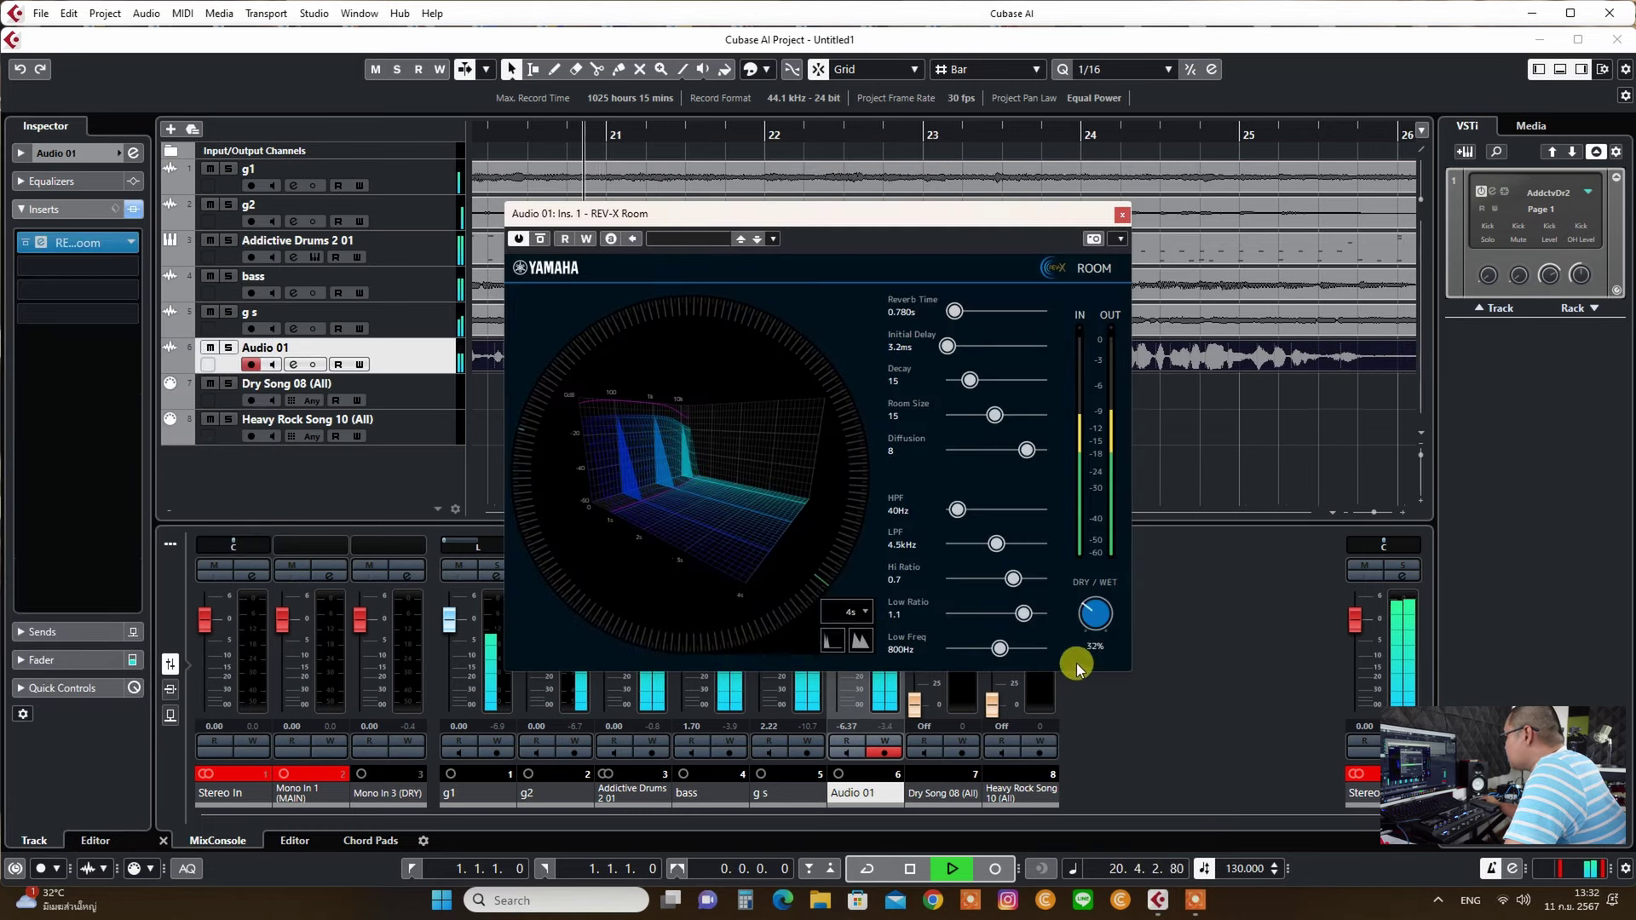
click(679, 240)
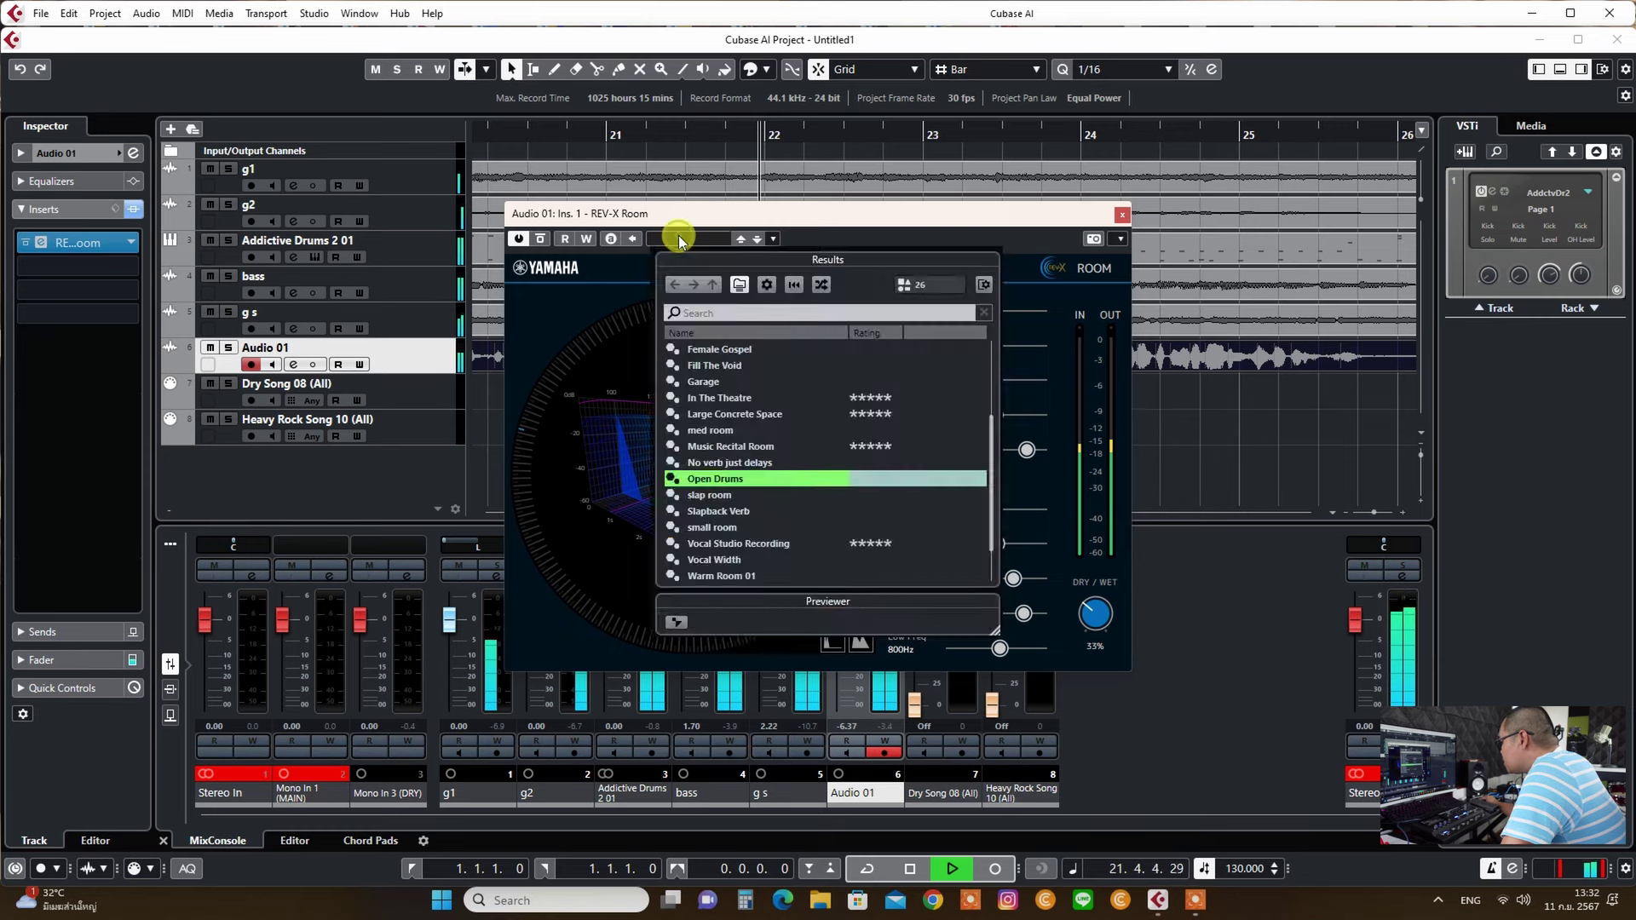
double_click(715, 544)
drag(1116, 639, 1081, 645)
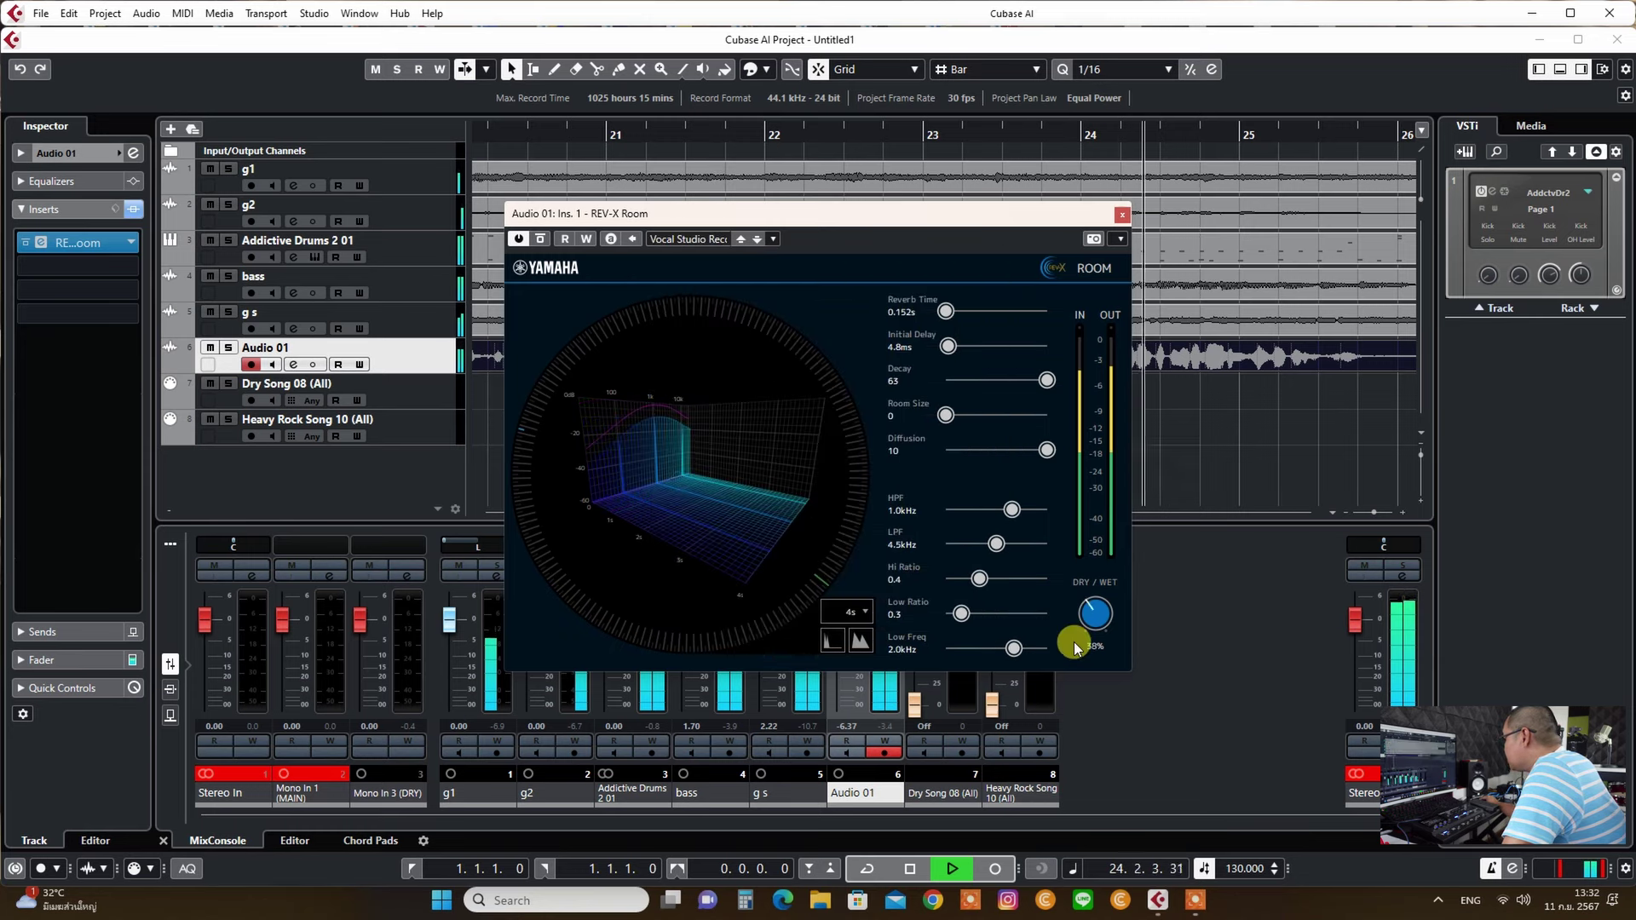
click(1121, 215)
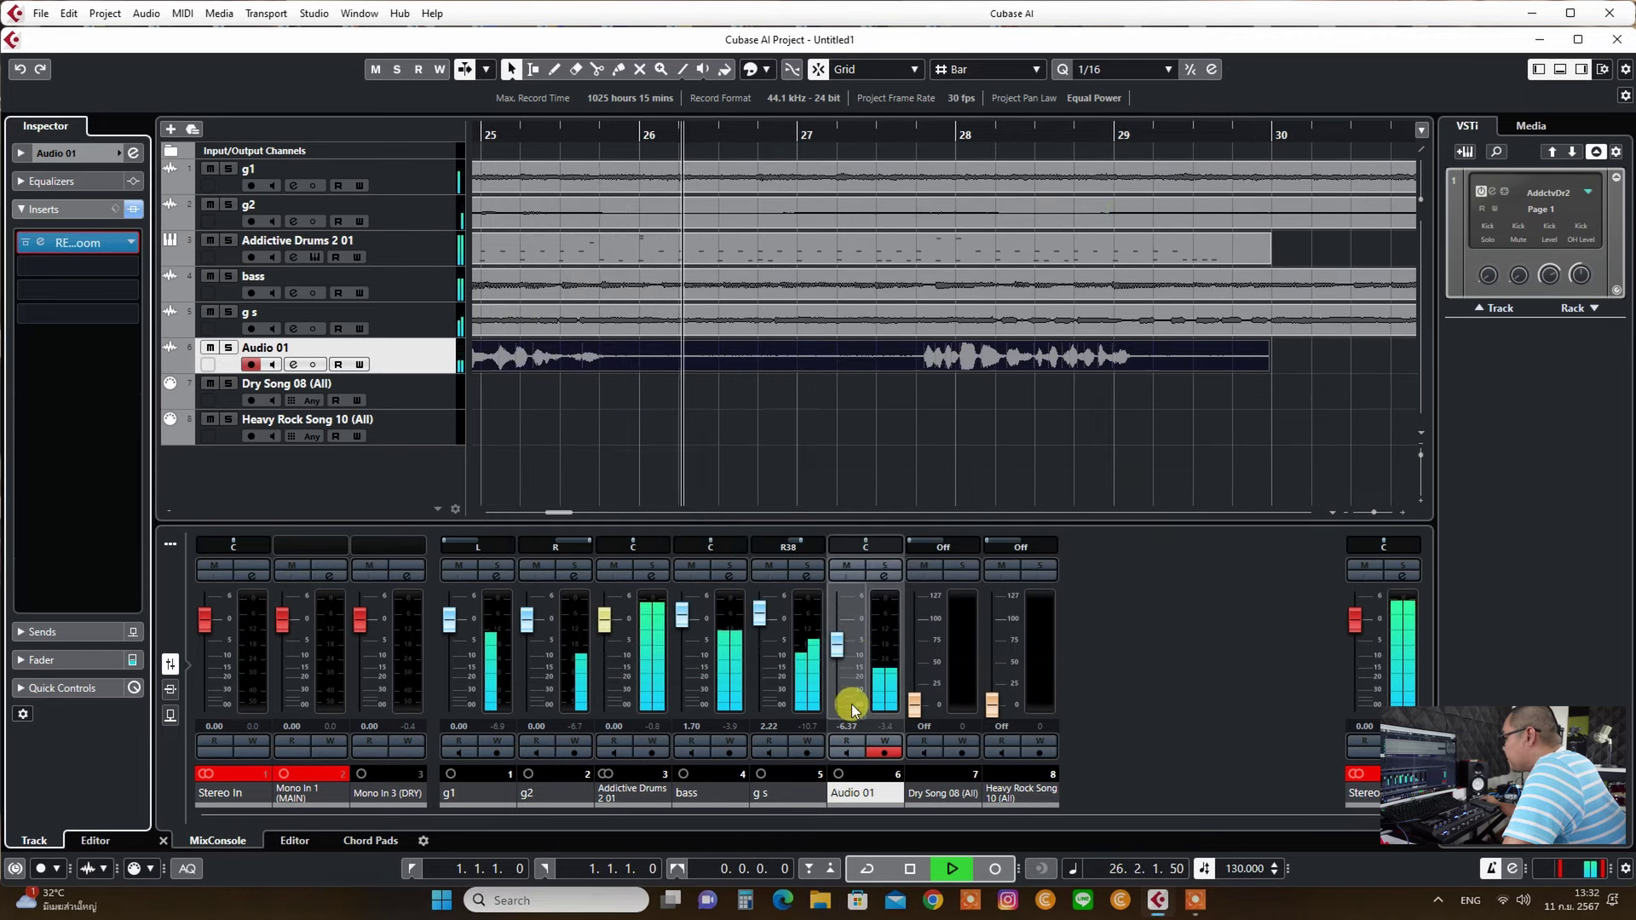
Raise the Audio 01 fader to -3.00 and the bass fader to 3.17, and return the stopped playback to bar 2.
drag(837, 643, 840, 631)
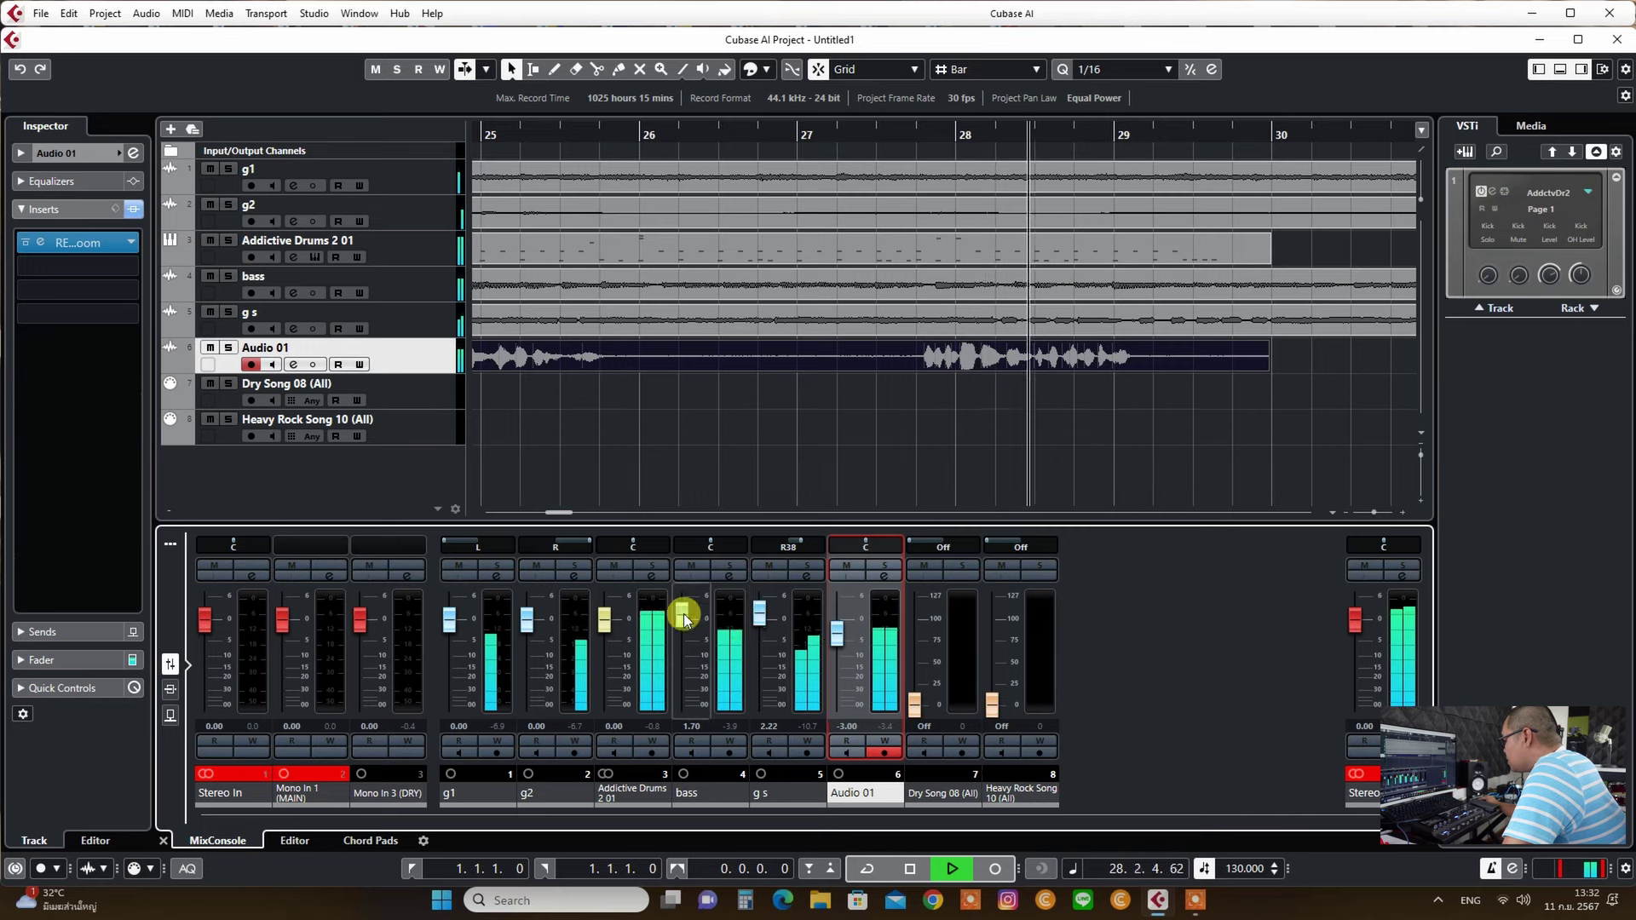
drag(682, 614, 686, 610)
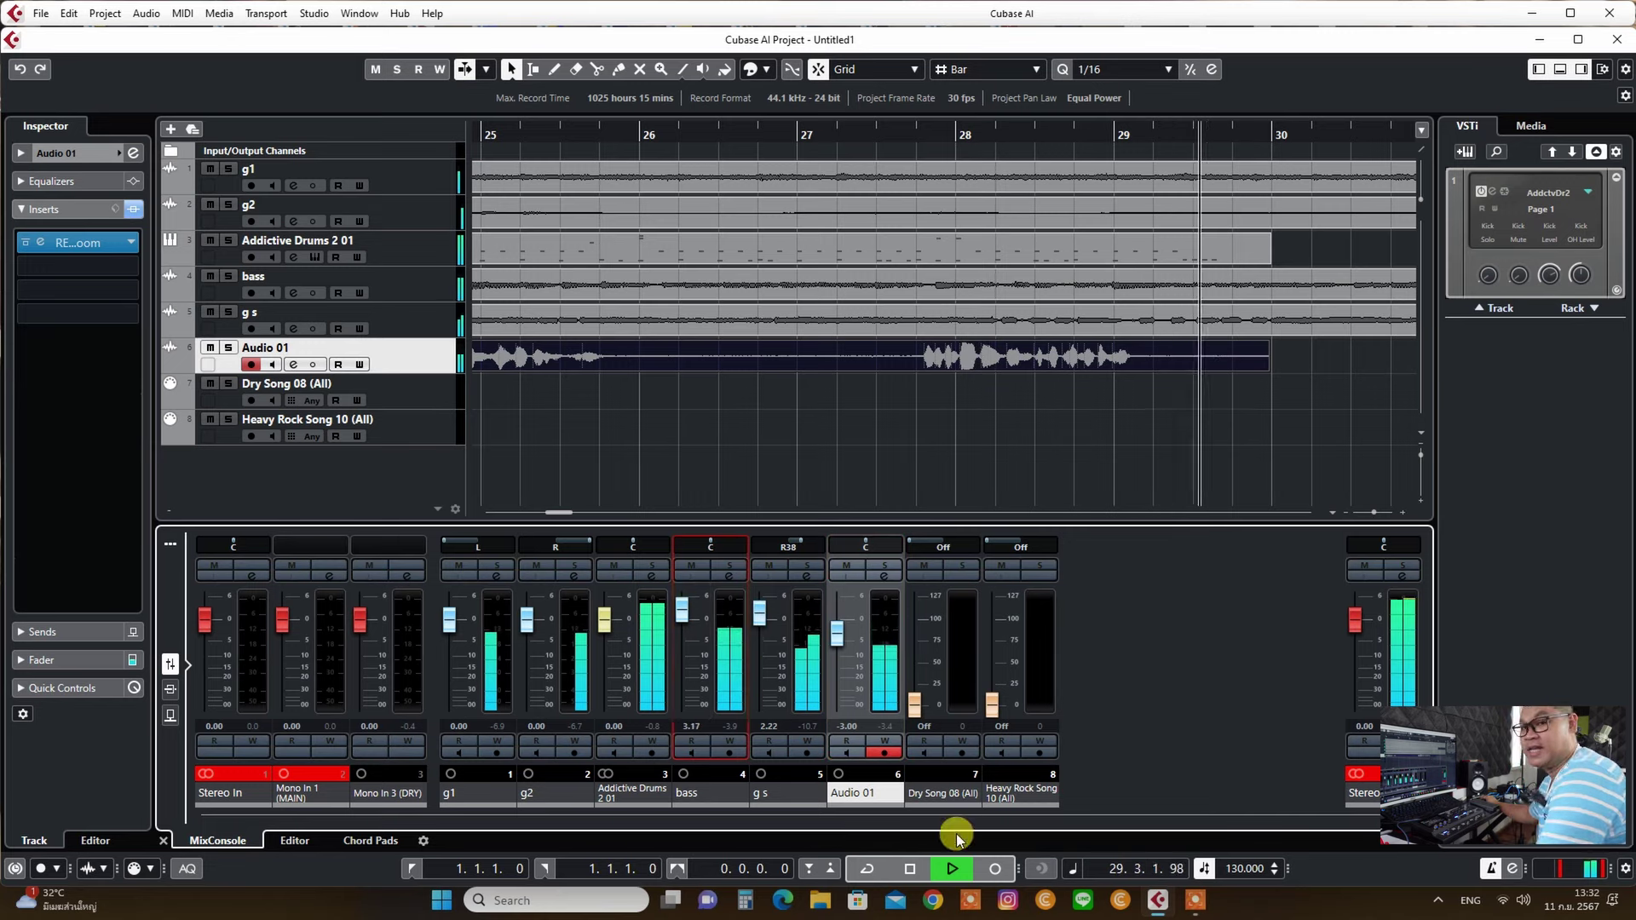
click(909, 869)
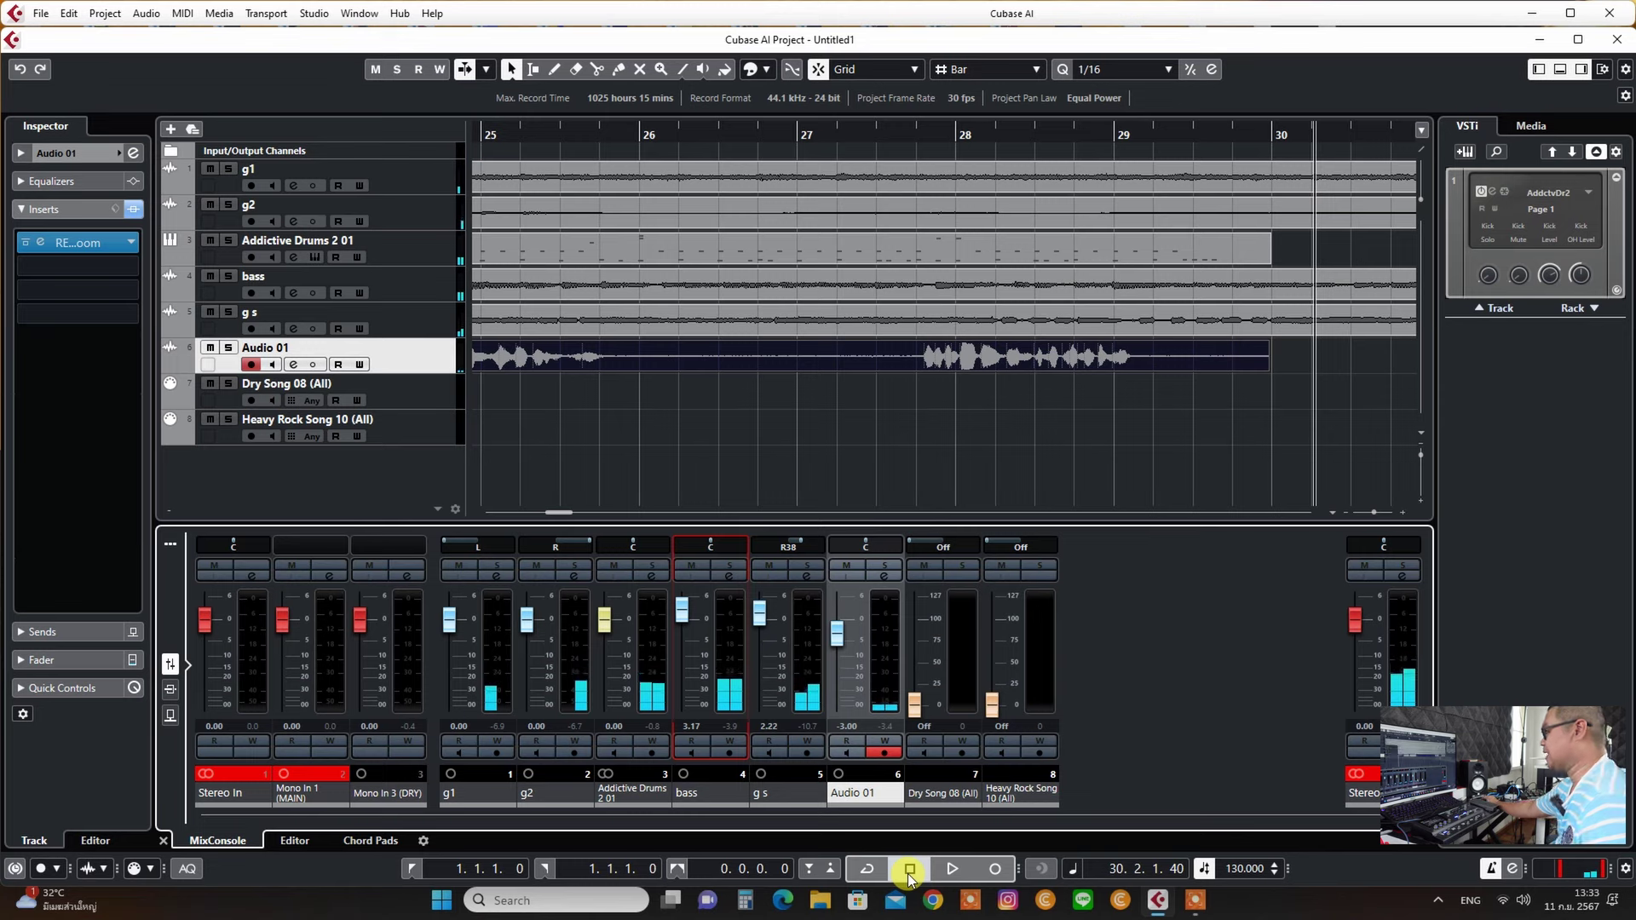
click(909, 870)
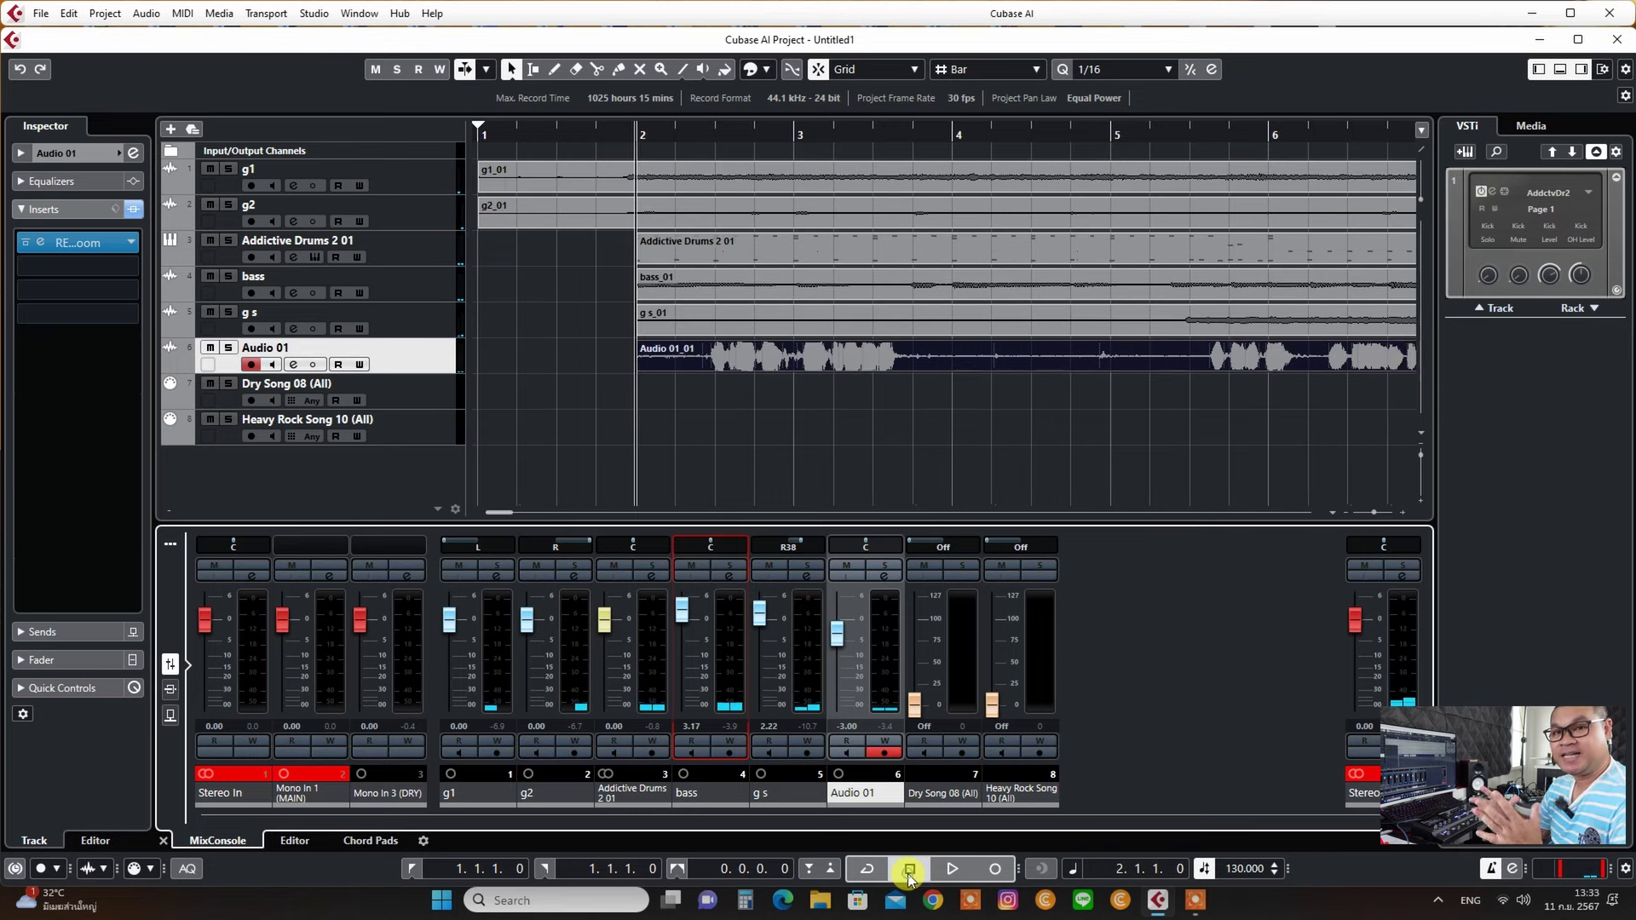